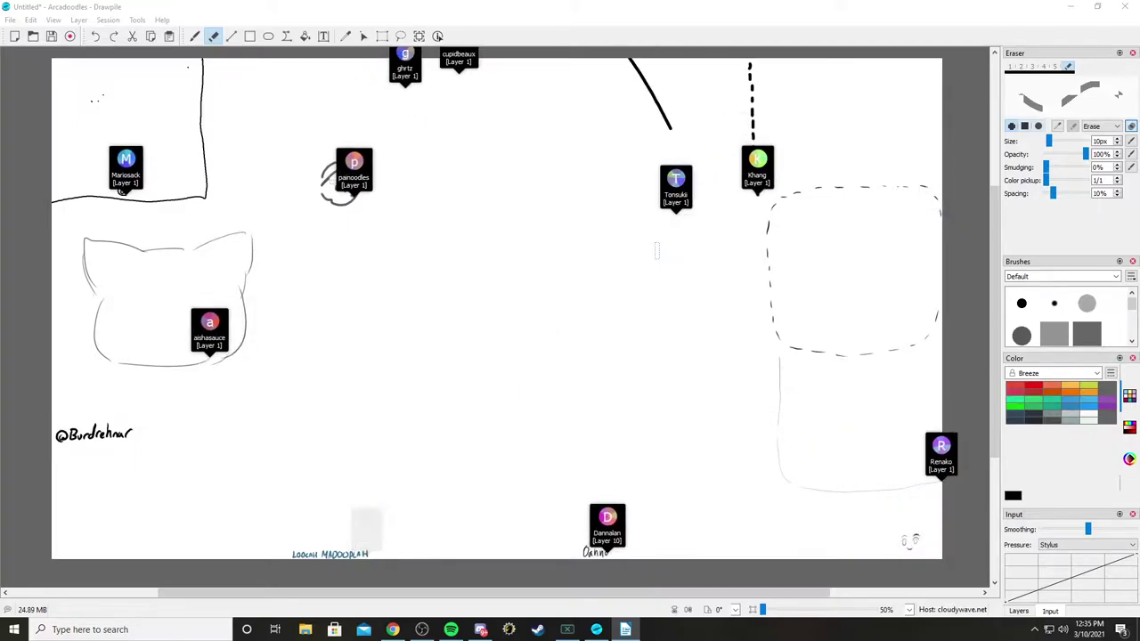
Step: Look over the shared canvas and check the horned character reference sketch in the browser before returning to Drawpile
scroll(477, 308, "right", 2)
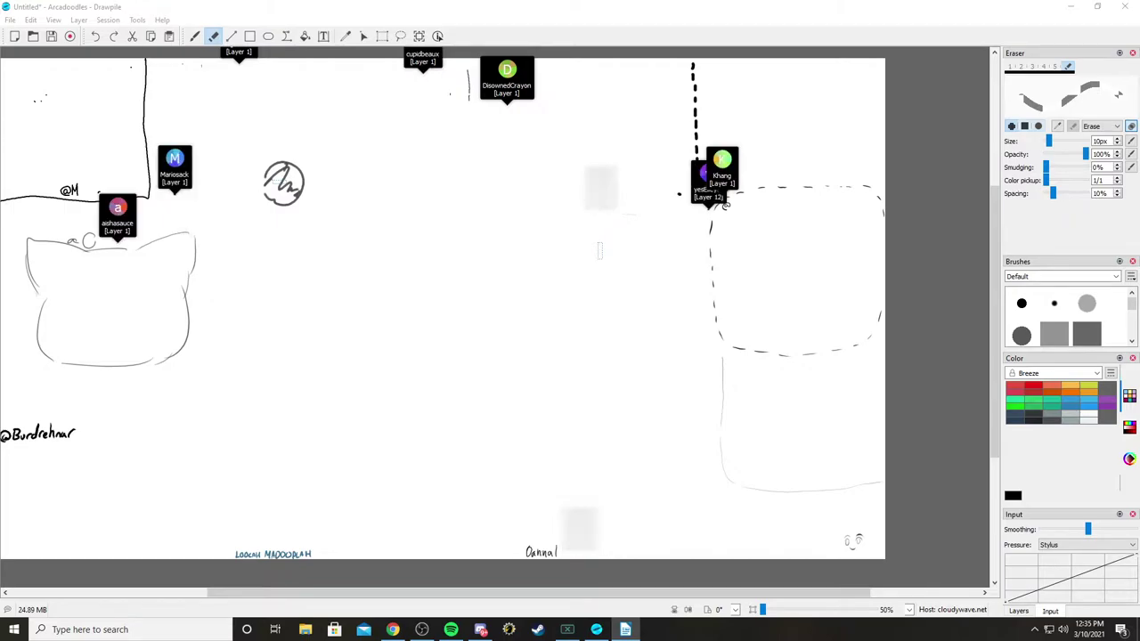
scroll(447, 323, "right", 1)
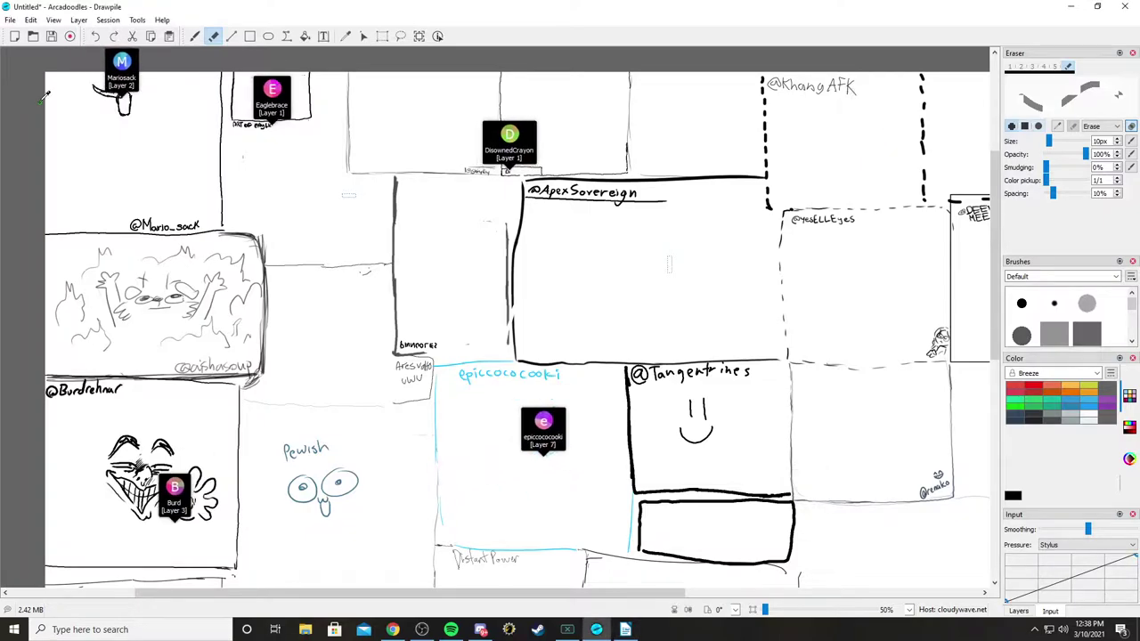
scroll(74, 80, "down", 2)
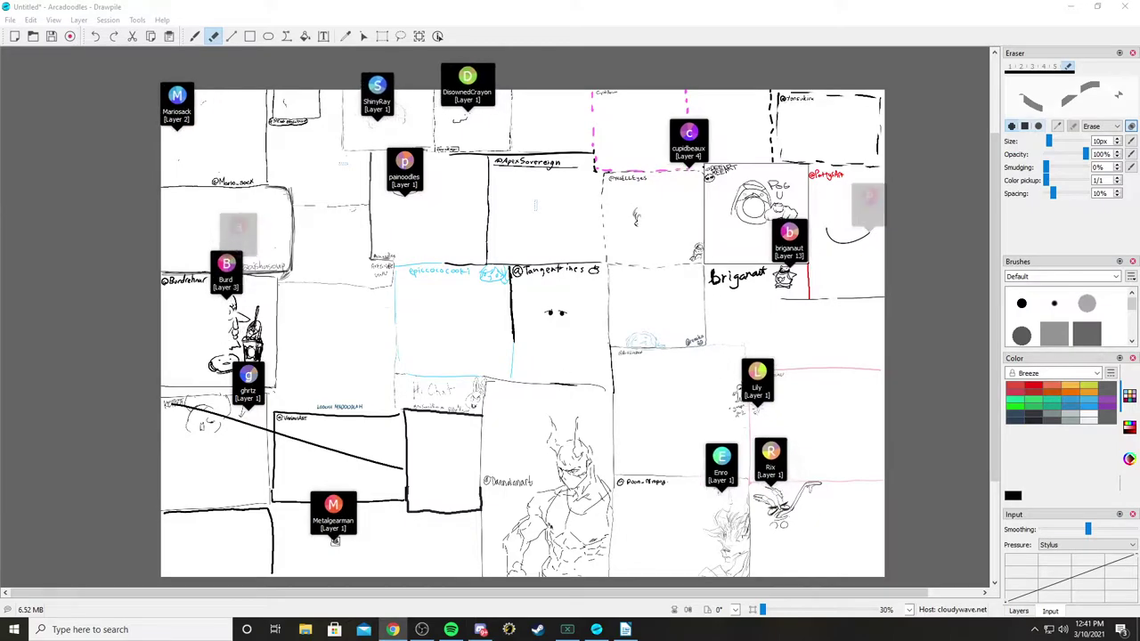
key("alt+Tab")
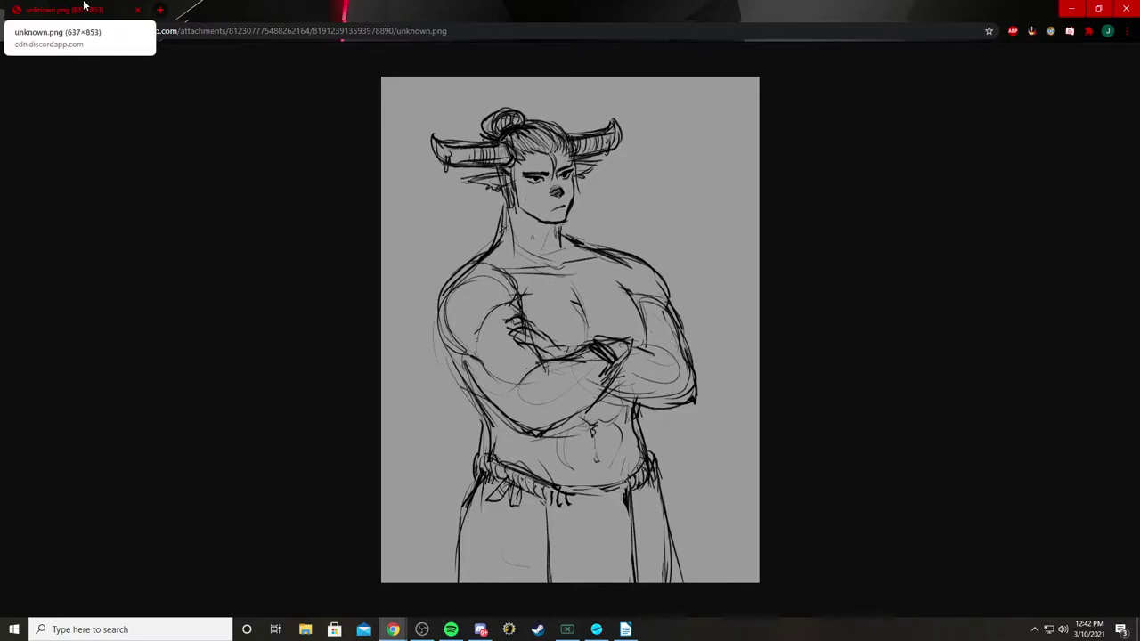
key("super+Down")
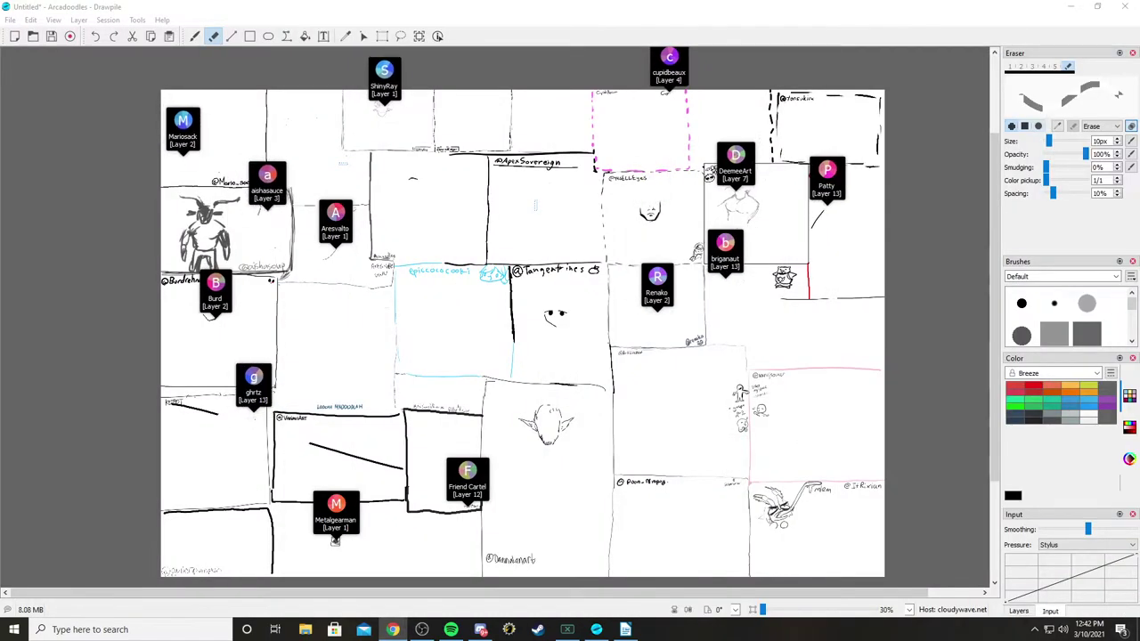
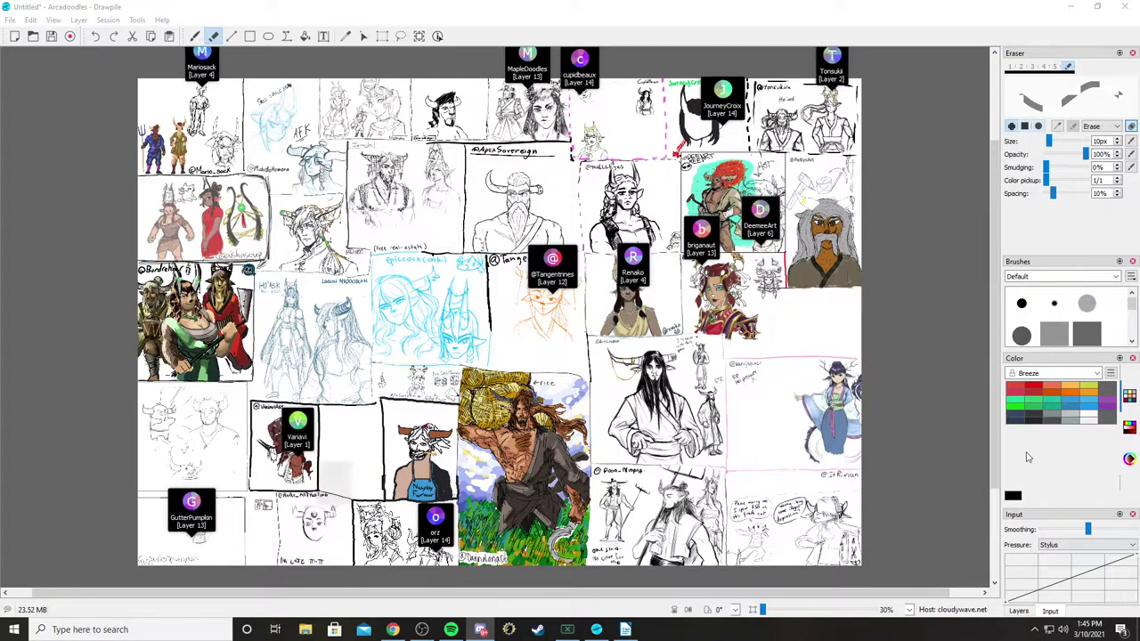
Step: Zoom the shared canvas to 100% to inspect the finished drawings at its upper-left corner
key("ctrl+plus")
key("ctrl+plus")
key("ctrl+minus")
key("ctrl+minus")
key("ctrl+minus")
key("ctrl+minus")
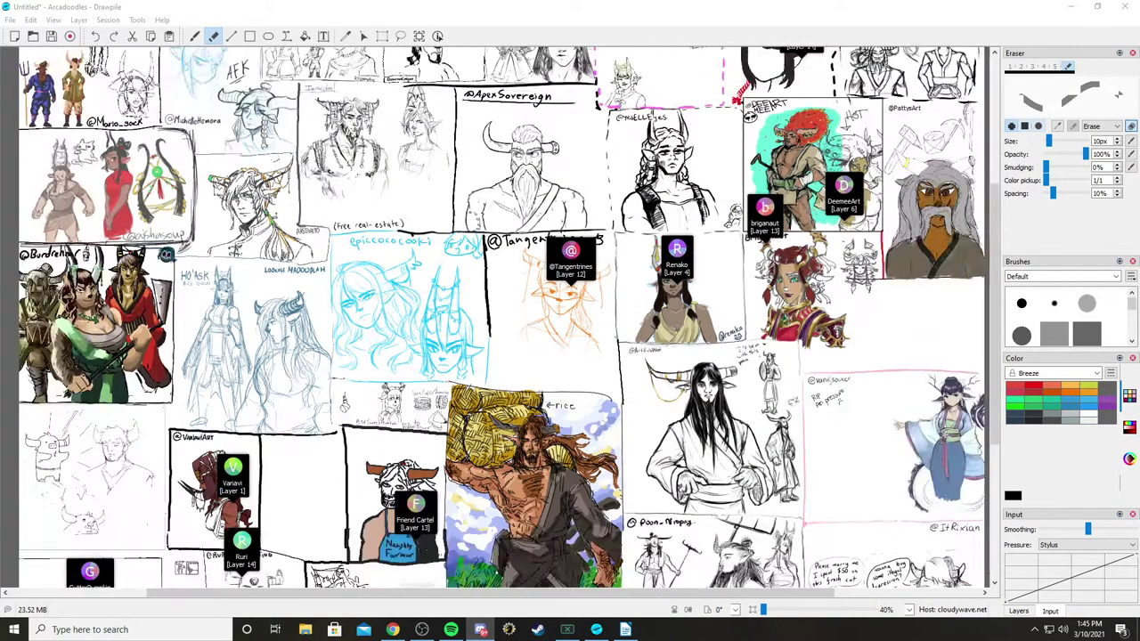
key("ctrl+plus")
key("ctrl+plus")
key("ctrl+plus")
key("ctrl+plus")
key("ctrl+plus")
key("ctrl+plus")
key("ctrl+plus")
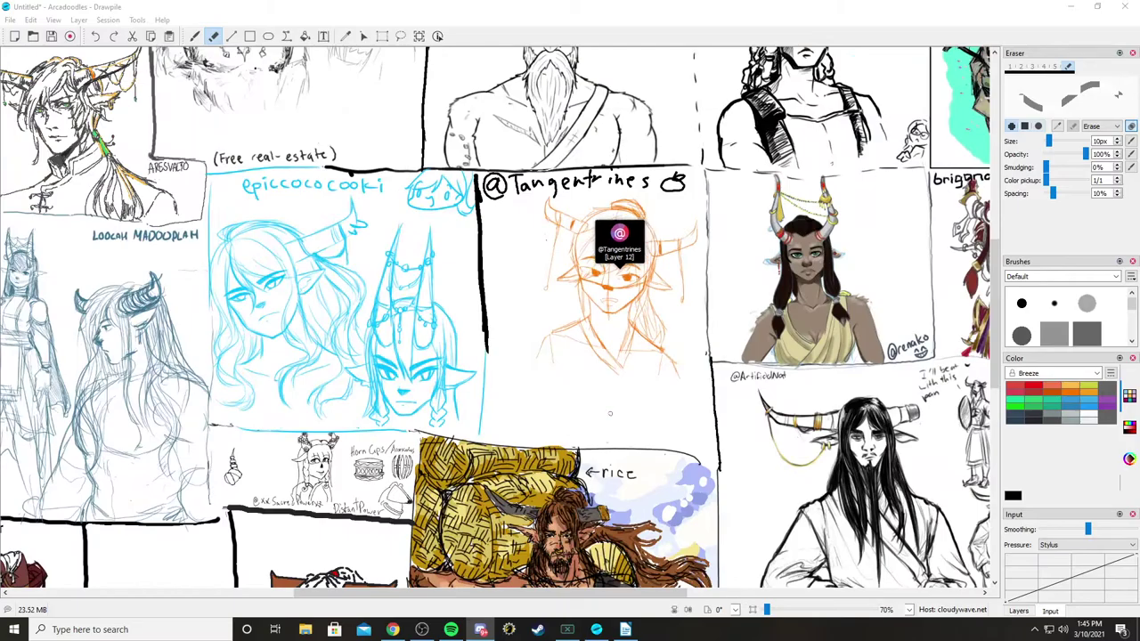
scroll(495, 316, "left", 10)
scroll(495, 317, "up", 3)
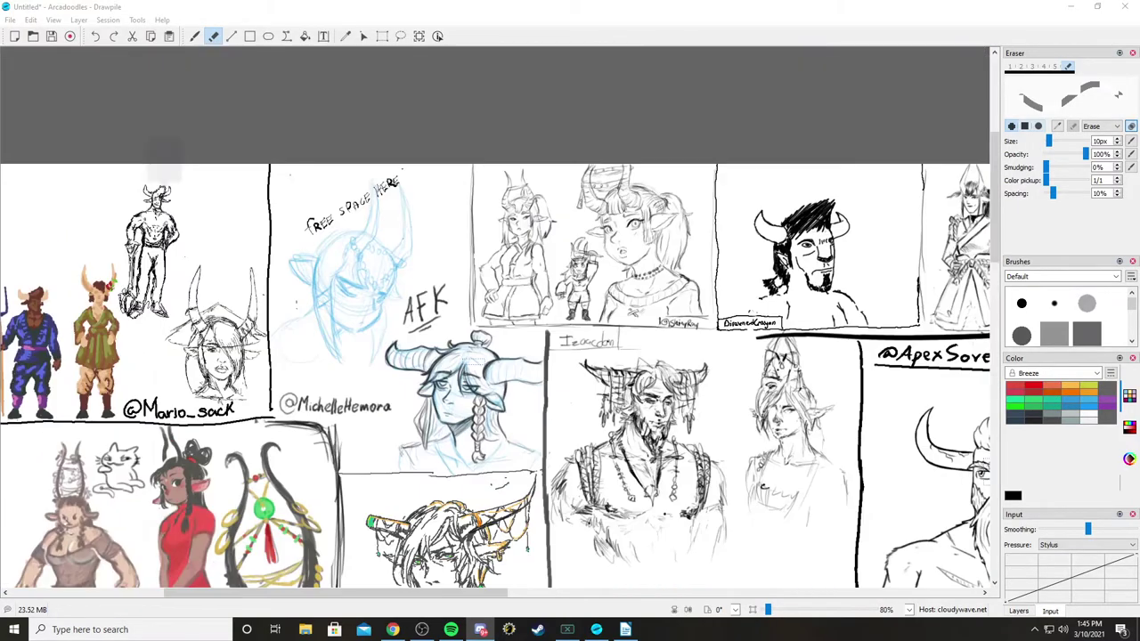
key("ctrl+plus")
key("ctrl+plus")
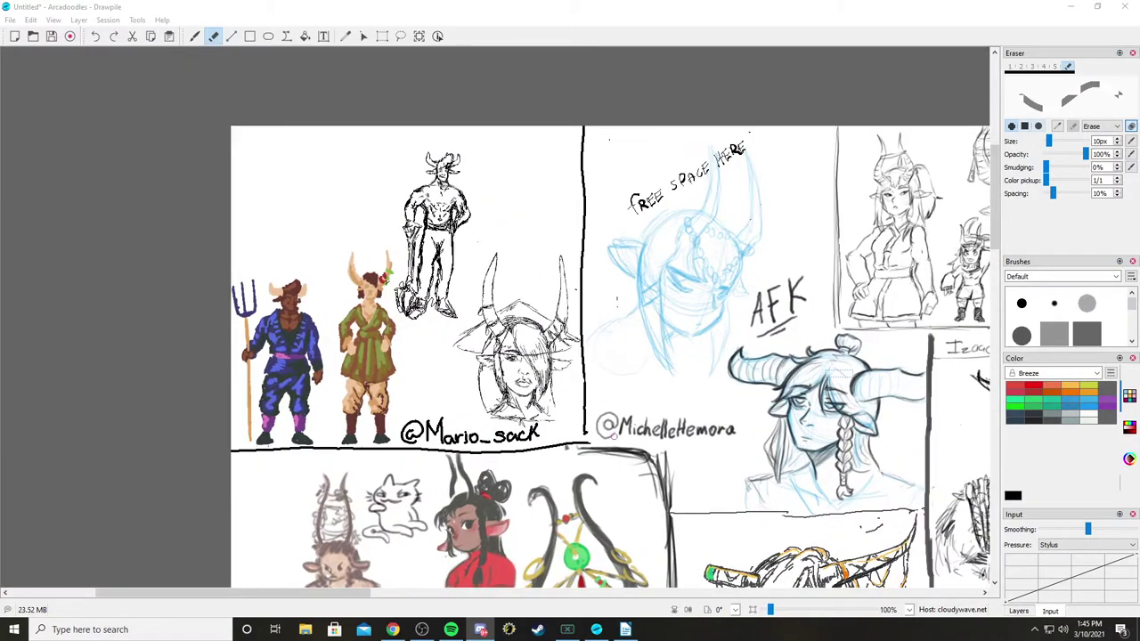
Step: Examine the horned character drawings along the canvas's top row, from the upper-left panels to the right edge
scroll(495, 316, "right", 5)
scroll(495, 316, "down", 1)
scroll(495, 316, "right", 3)
scroll(495, 316, "up", 2)
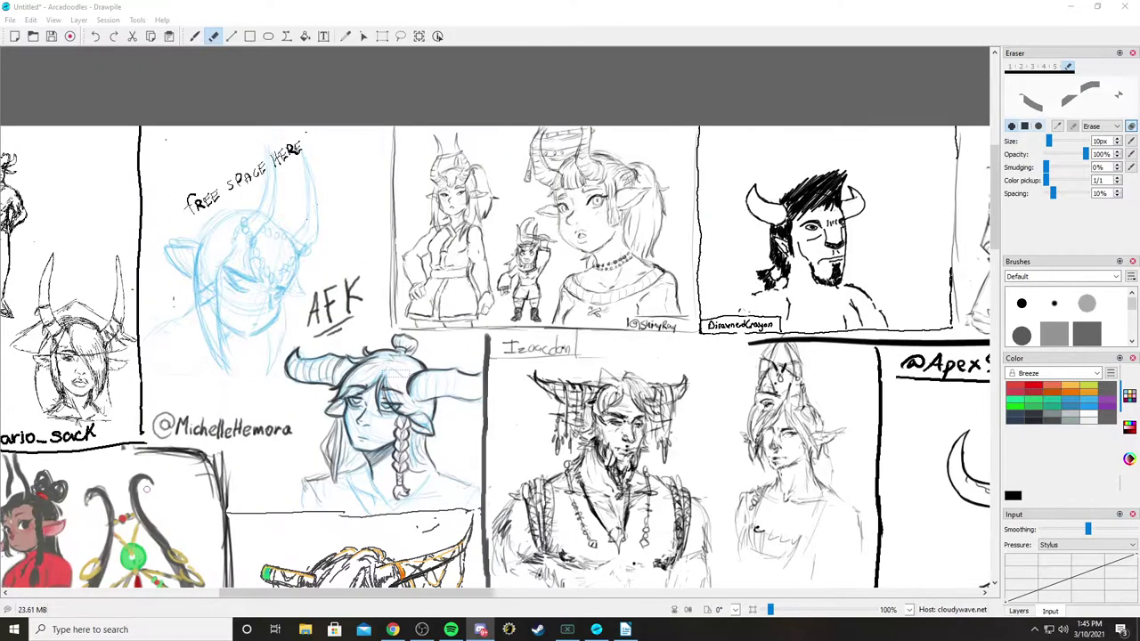
scroll(147, 488, "right", 10)
scroll(147, 488, "down", 3)
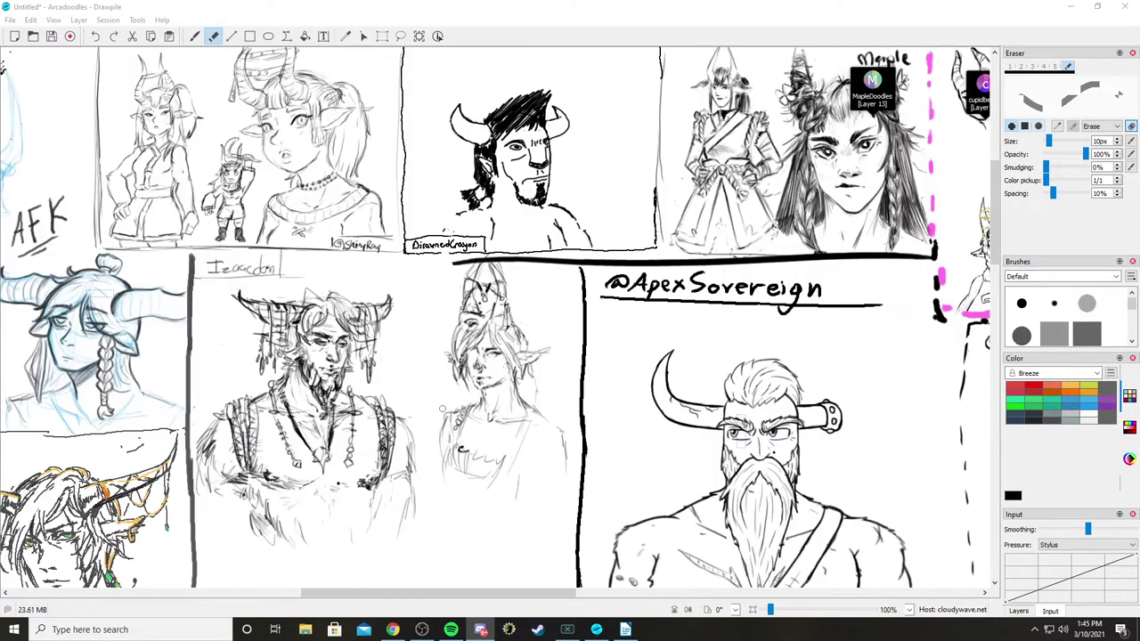
scroll(146, 408, "up", 1)
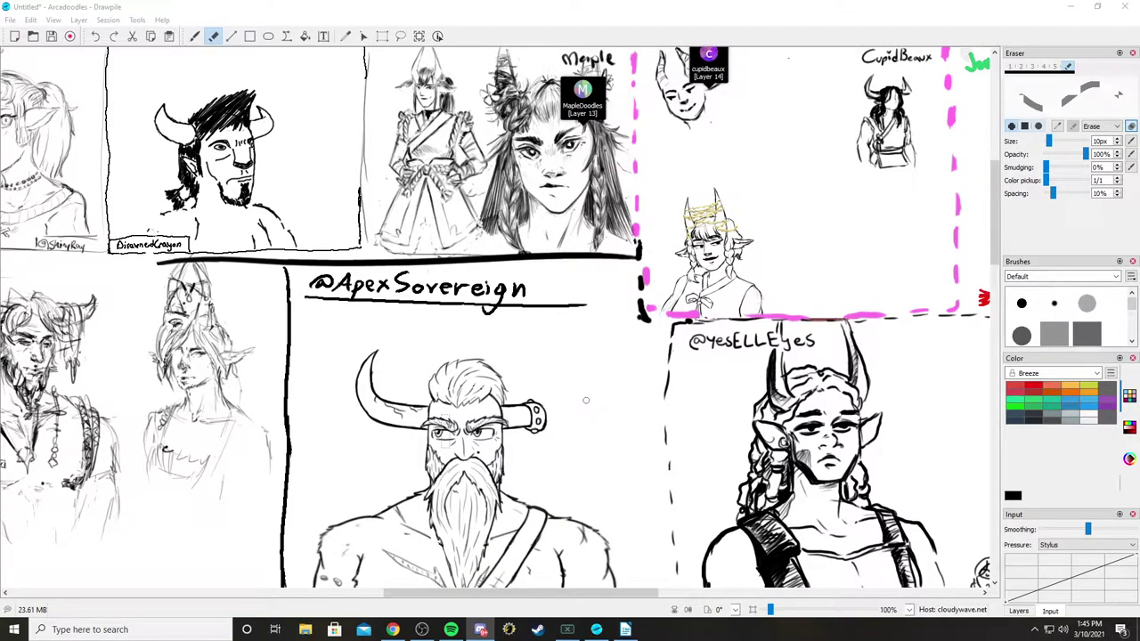
scroll(585, 399, "right", 15)
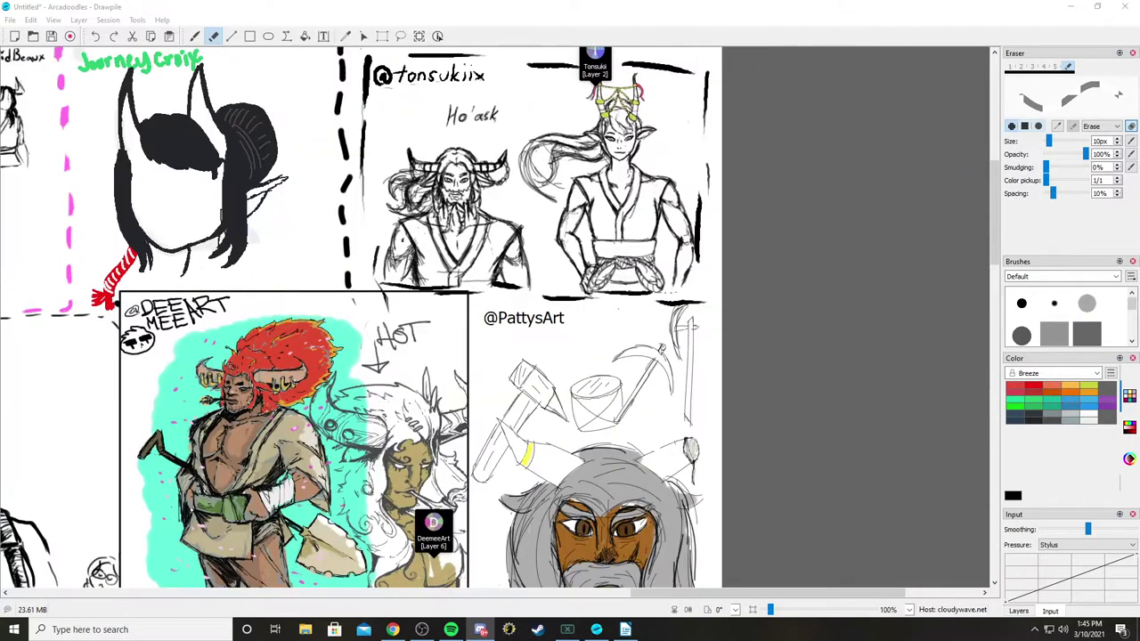
Step: Examine the character drawings in the canvas's middle rows, going to the left side and back to the right
scroll(495, 320, "down", 5)
scroll(495, 320, "left", 11)
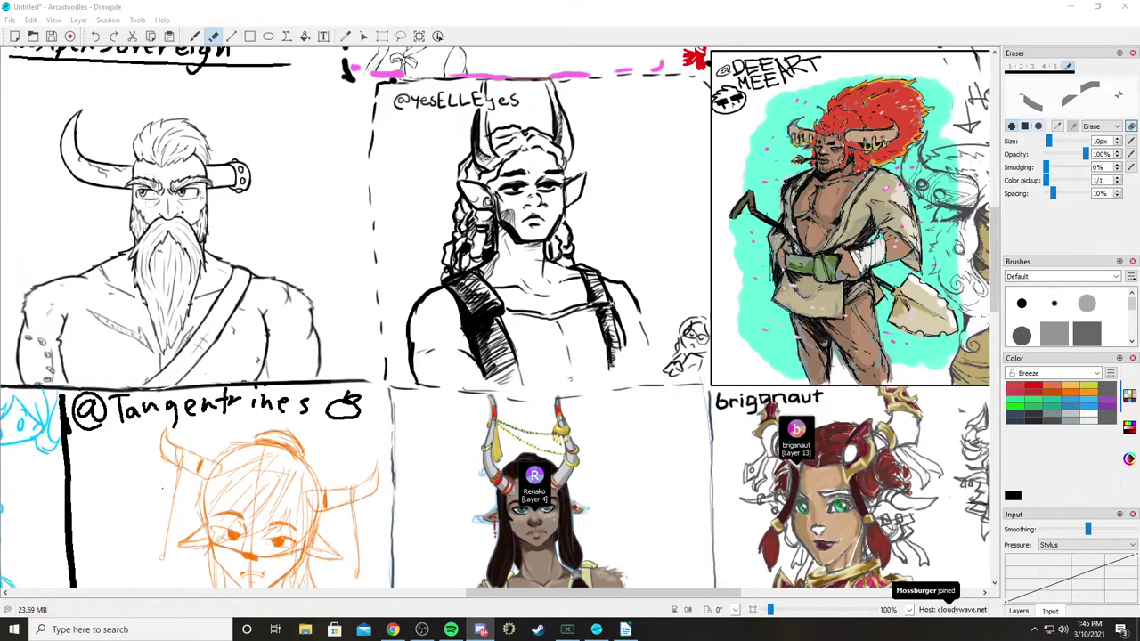
scroll(495, 320, "left", 14)
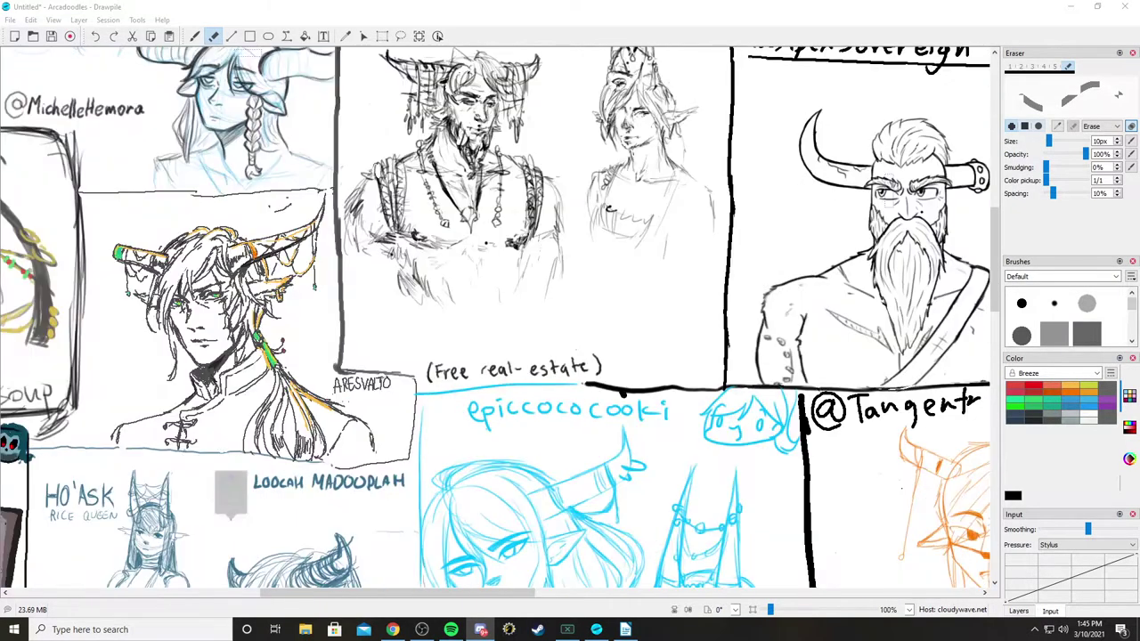
scroll(495, 321, "left", 9)
scroll(495, 321, "down", 9)
scroll(495, 320, "right", 3)
scroll(589, 399, "down", 4)
scroll(589, 399, "right", 4)
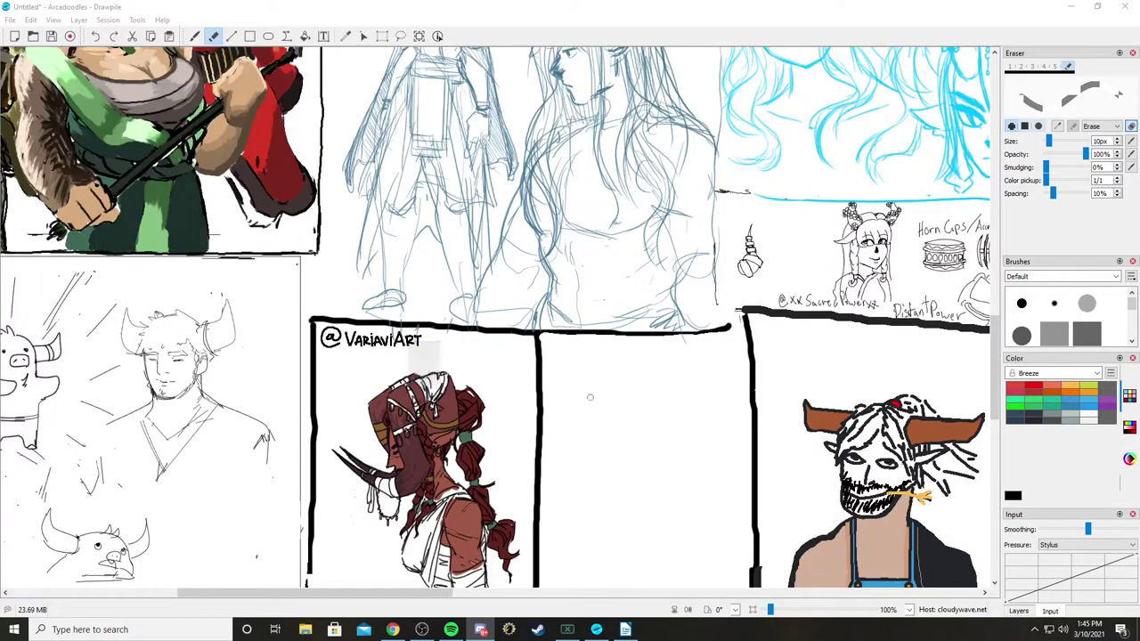
scroll(596, 396, "up", 4)
scroll(596, 396, "right", 20)
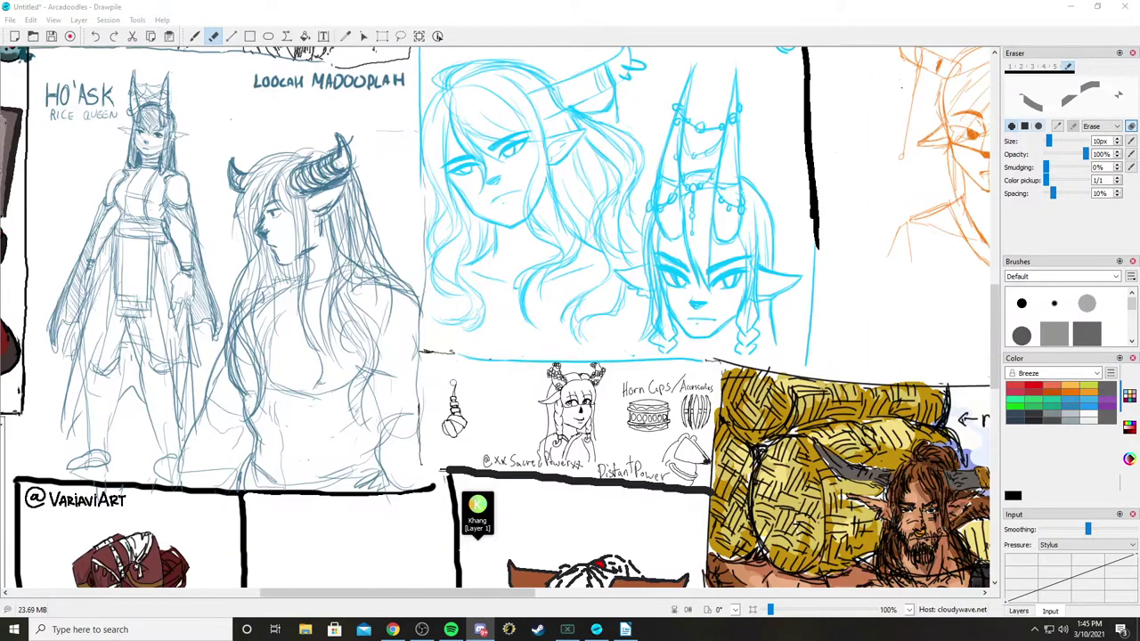
scroll(495, 317, "right", 13)
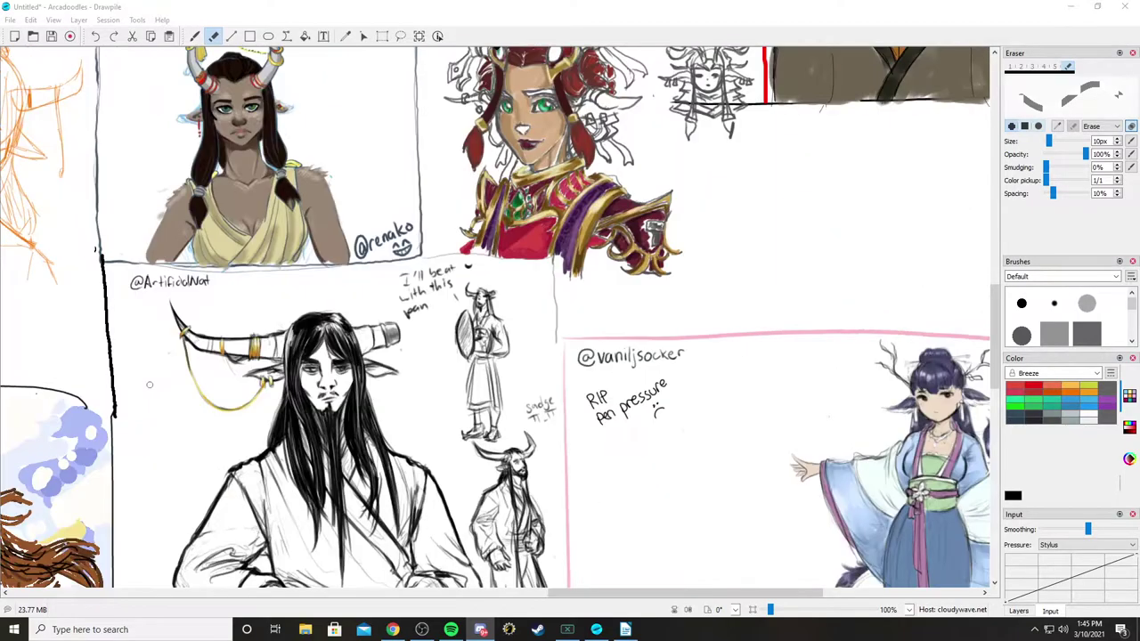
Step: Examine the drawings in the canvas's lower rows, from the right-hand panels across the rice carrier painting to the left edge
scroll(495, 317, "down", 6)
scroll(495, 317, "up", 4)
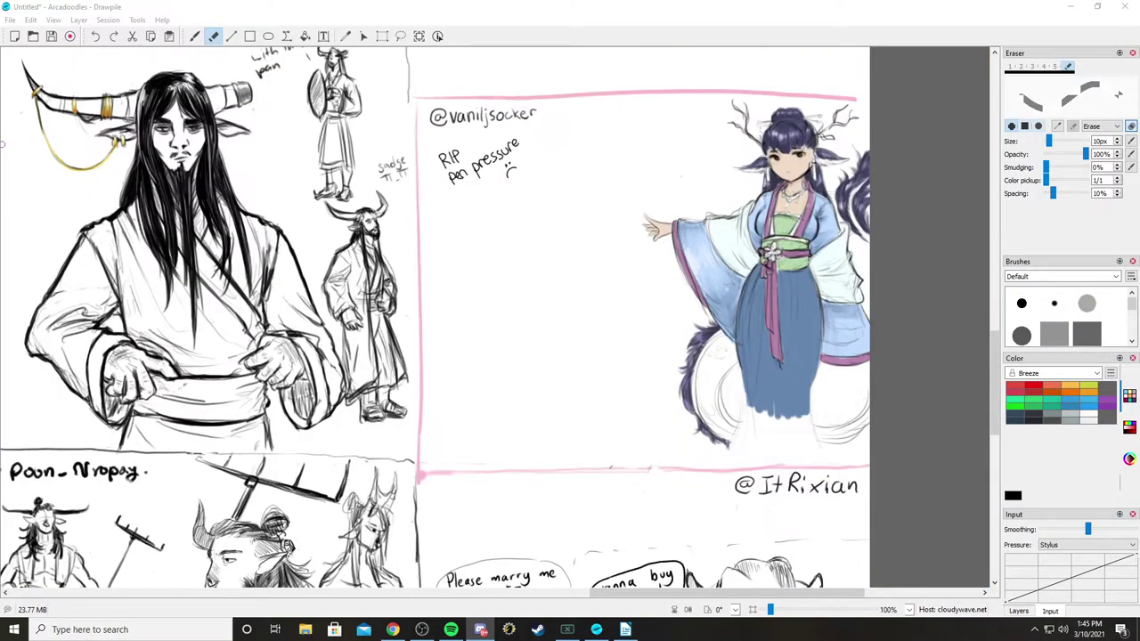
scroll(495, 317, "down", 8)
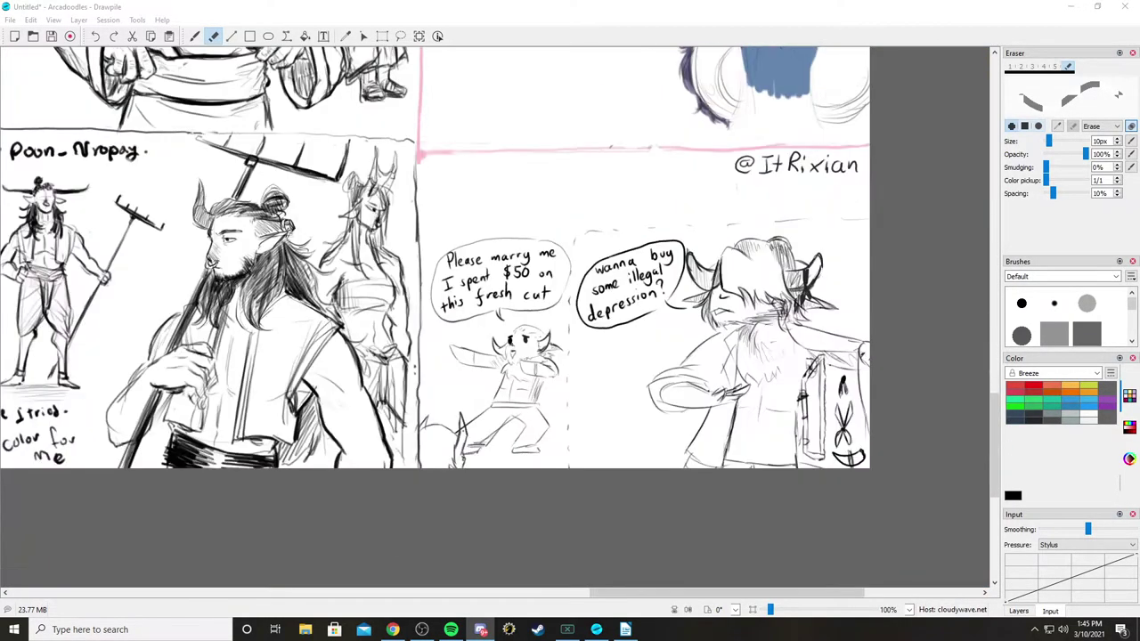
scroll(495, 317, "up", 2)
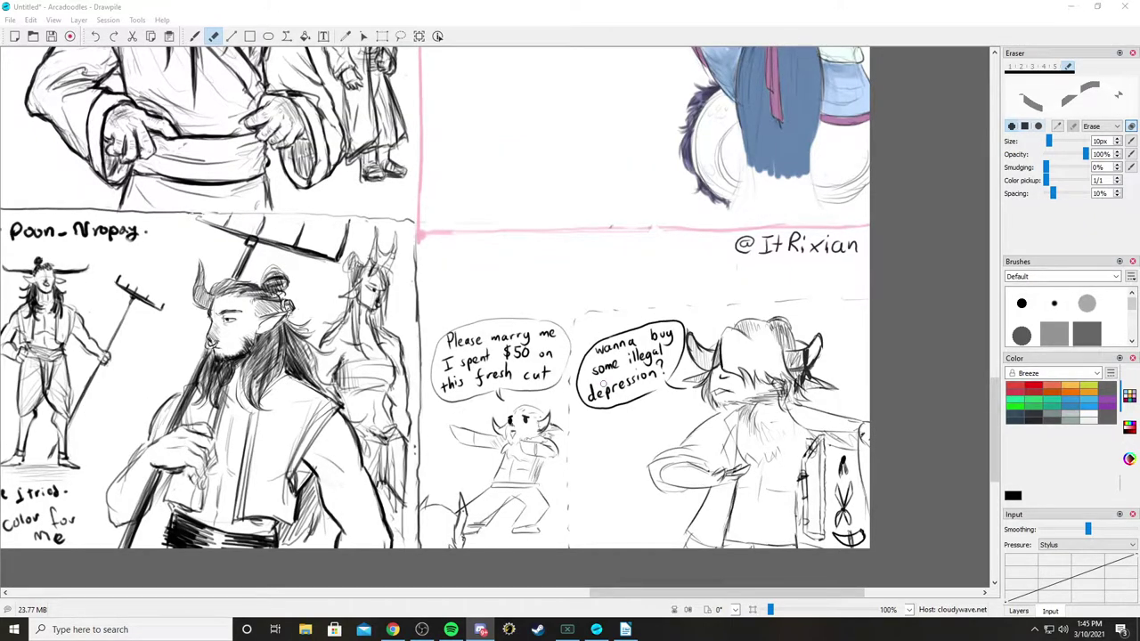
scroll(495, 317, "left", 7)
scroll(606, 302, "left", 7)
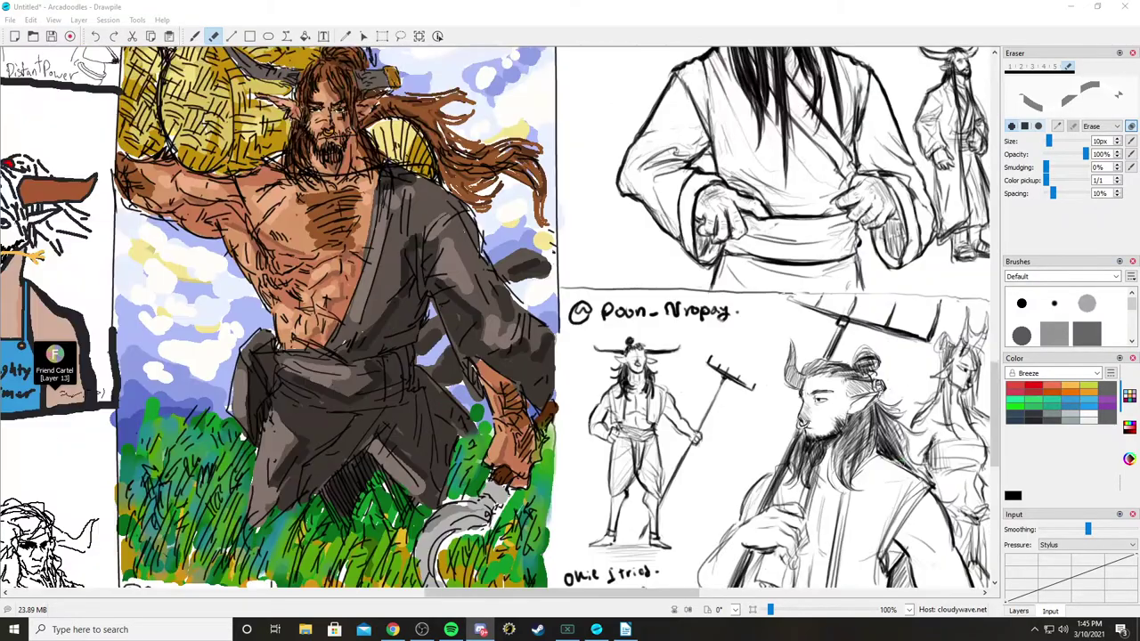
scroll(608, 382, "up", 6)
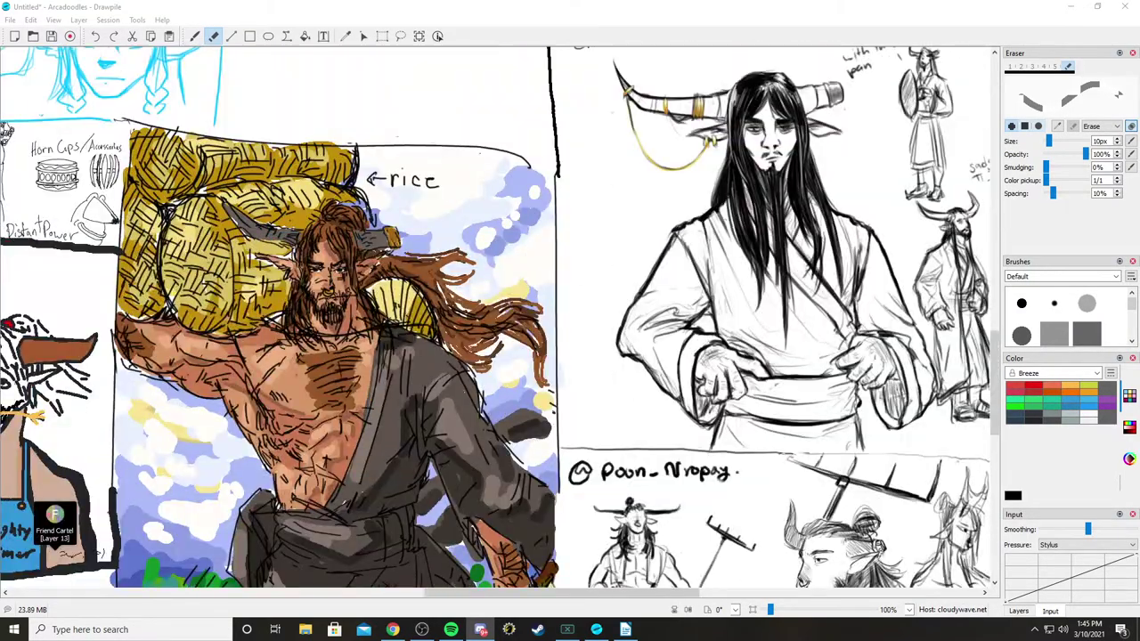
scroll(494, 317, "down", 5)
scroll(495, 317, "left", 4)
scroll(609, 381, "left", 7)
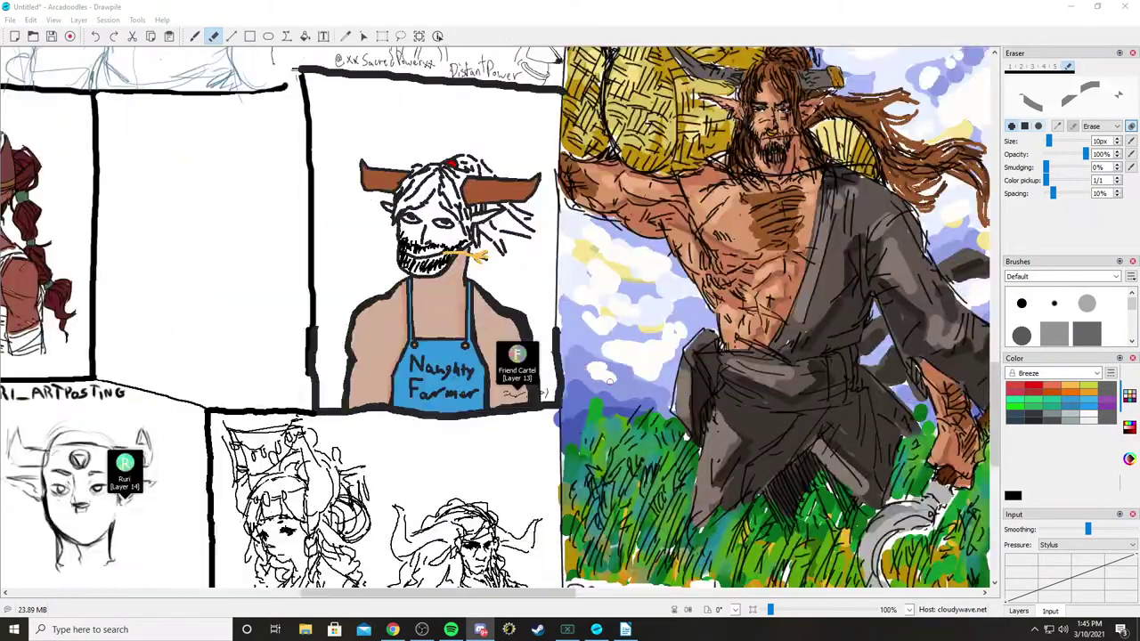
scroll(610, 381, "left", 4)
scroll(610, 382, "left", 4)
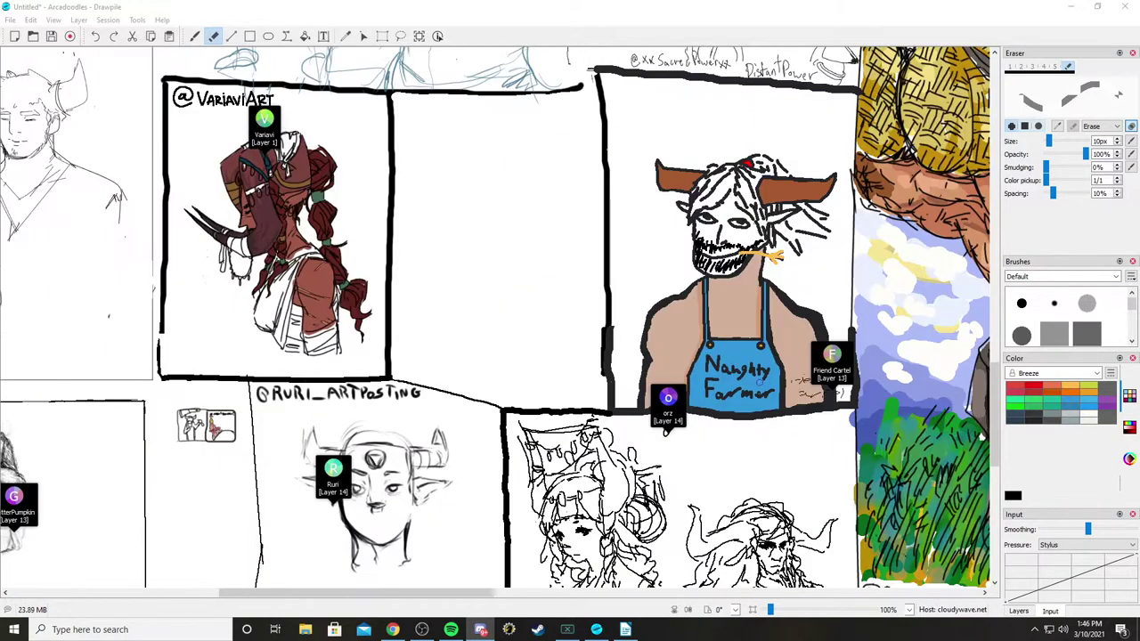
scroll(610, 381, "down", 2)
scroll(665, 354, "left", 8)
scroll(764, 541, "up", 4)
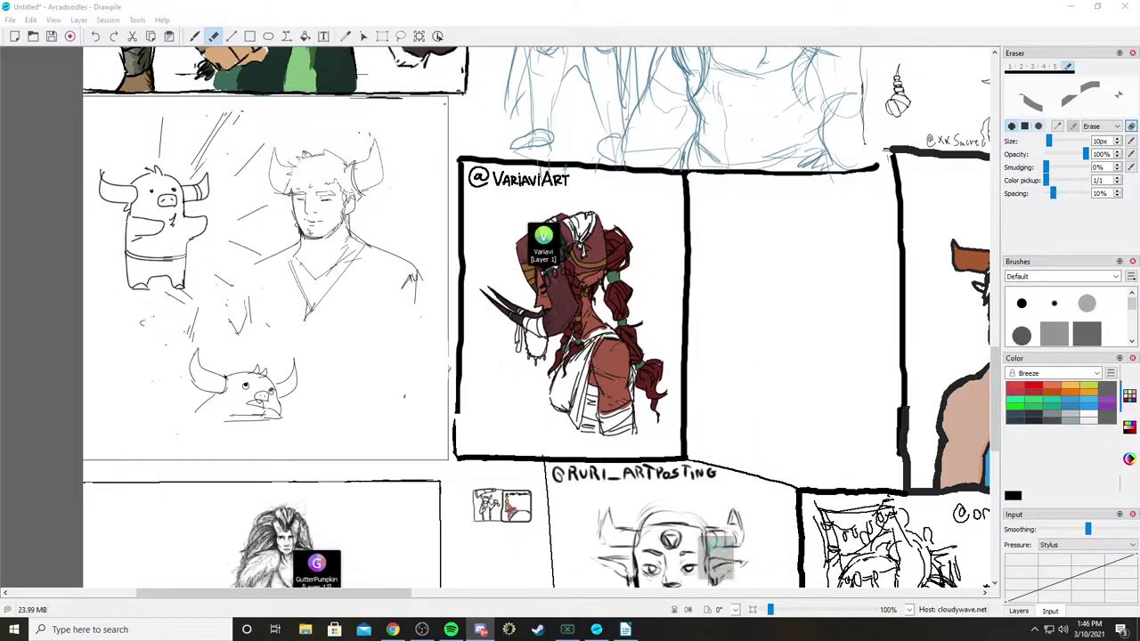
Step: Review the drawings up the canvas's left side and once more across the top row to the upper-right corner
scroll(763, 541, "up", 2)
scroll(502, 374, "up", 3)
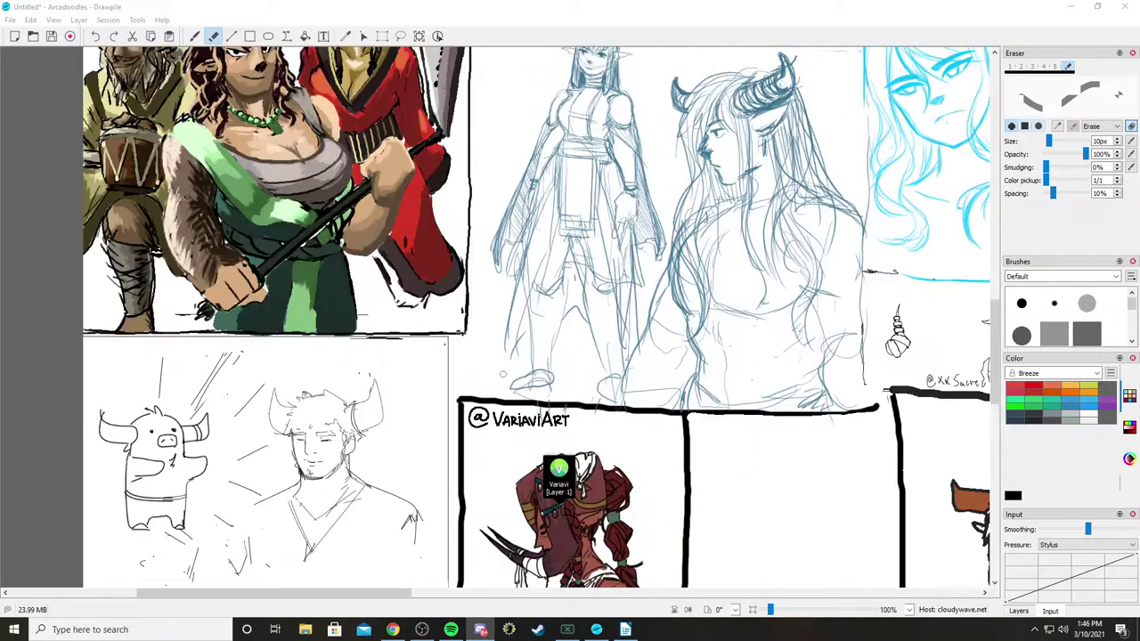
scroll(534, 317, "up", 2)
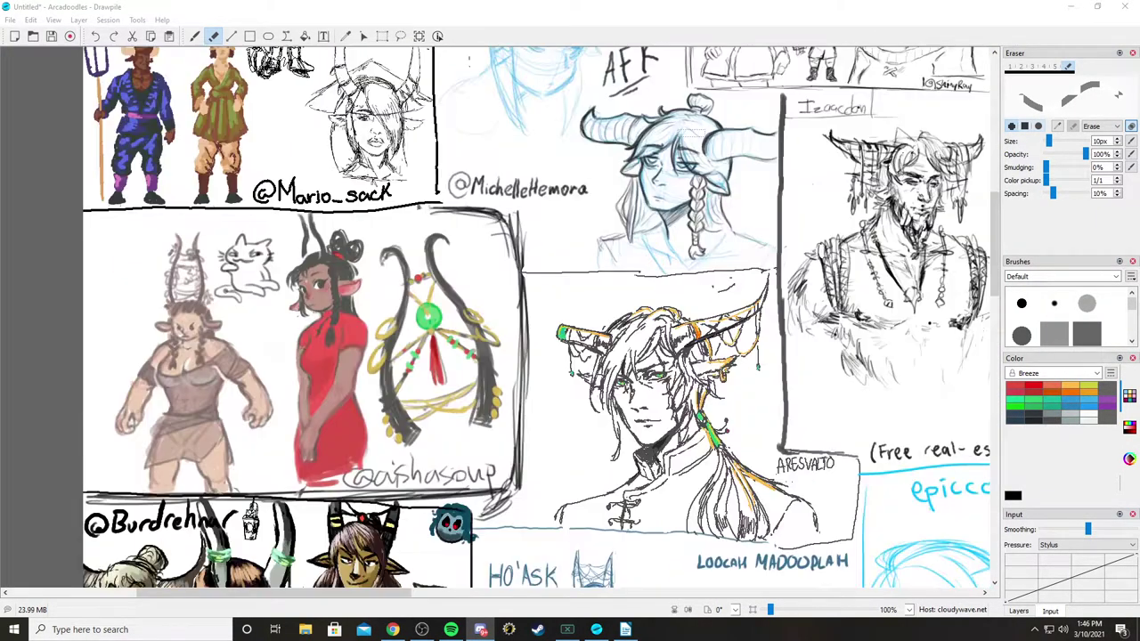
scroll(534, 317, "up", 2)
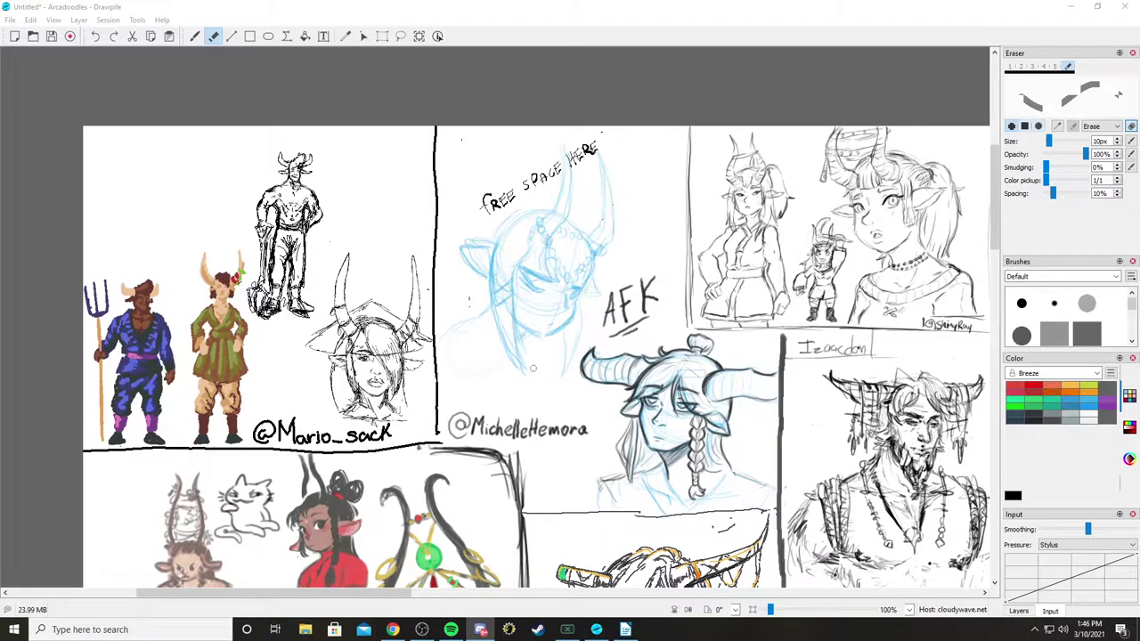
scroll(532, 367, "right", 1)
scroll(533, 368, "right", 2)
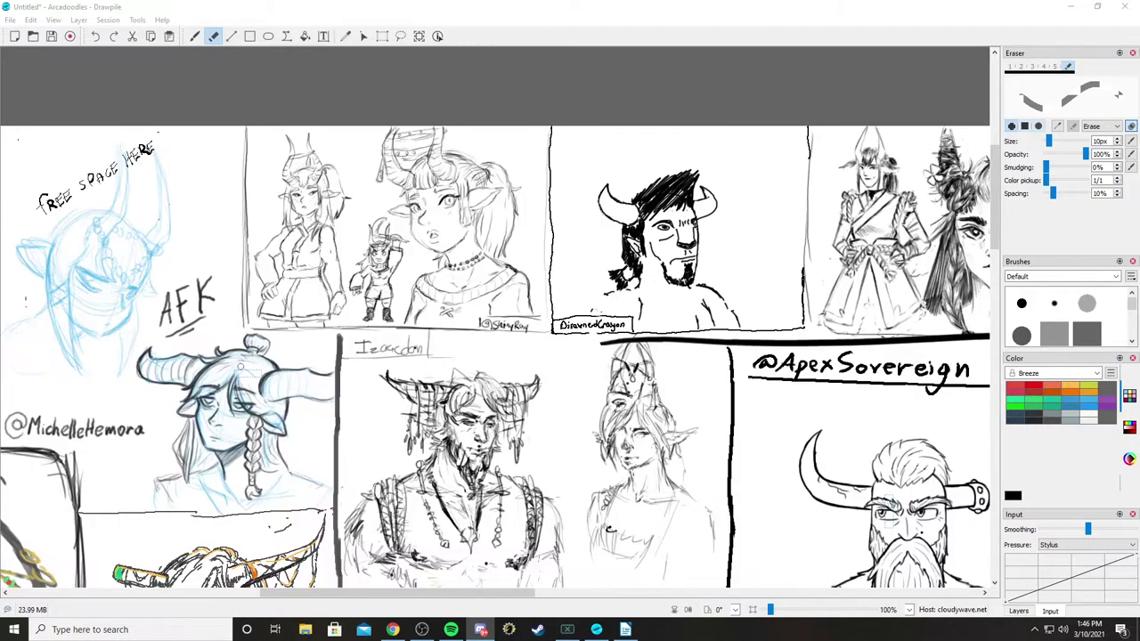
scroll(533, 368, "right", 4)
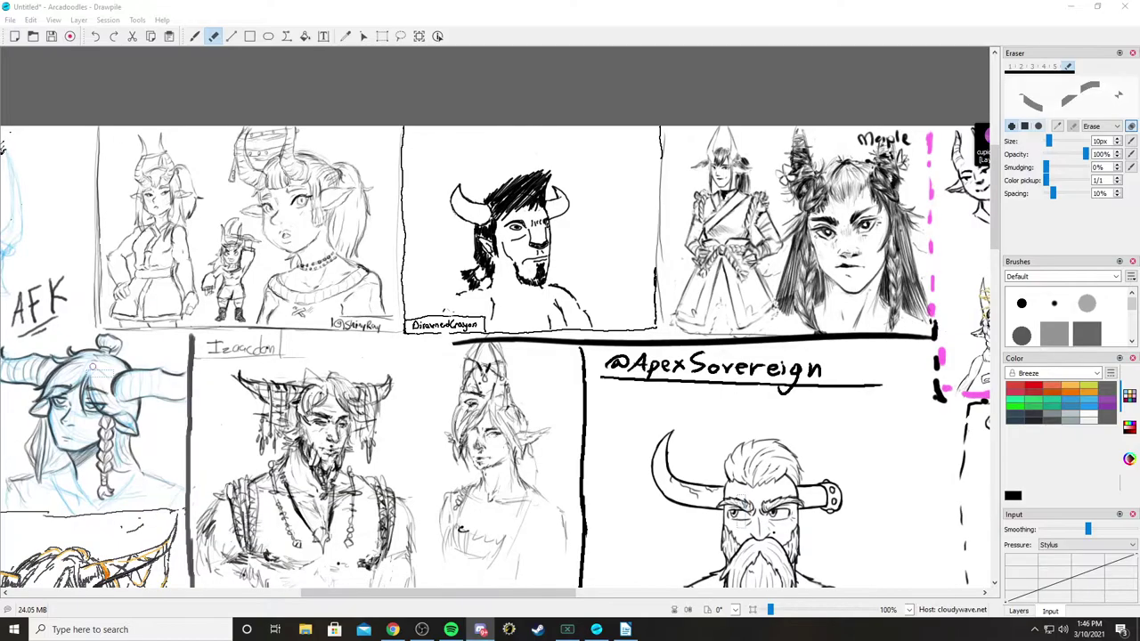
scroll(533, 368, "down", 1)
scroll(495, 317, "down", 1)
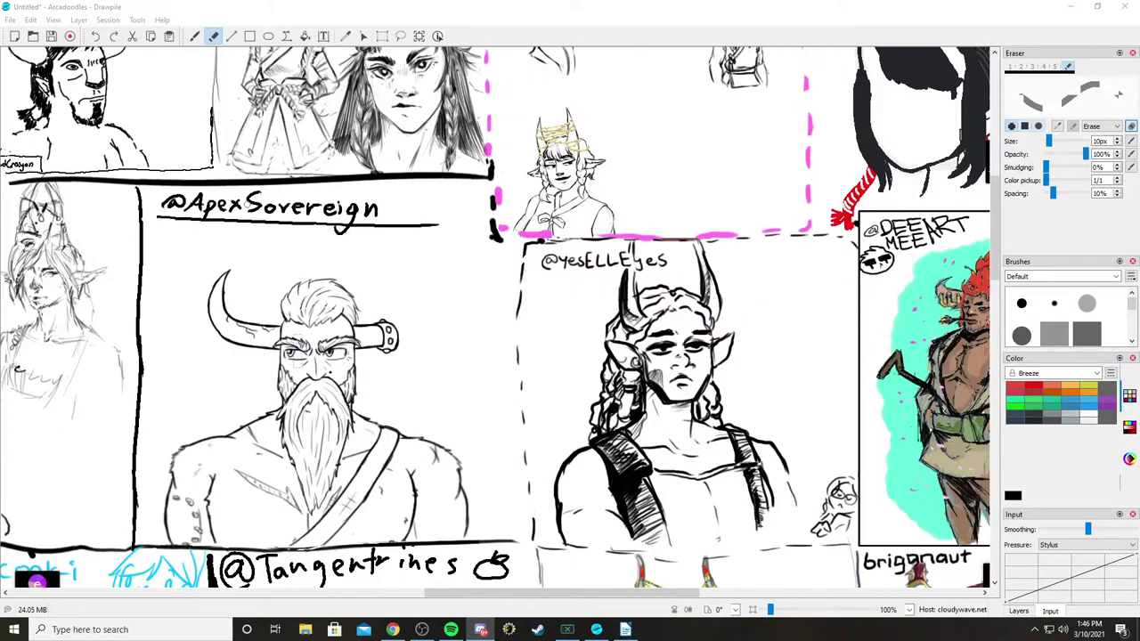
scroll(495, 317, "up", 2)
scroll(495, 317, "right", 2)
scroll(495, 317, "right", 1)
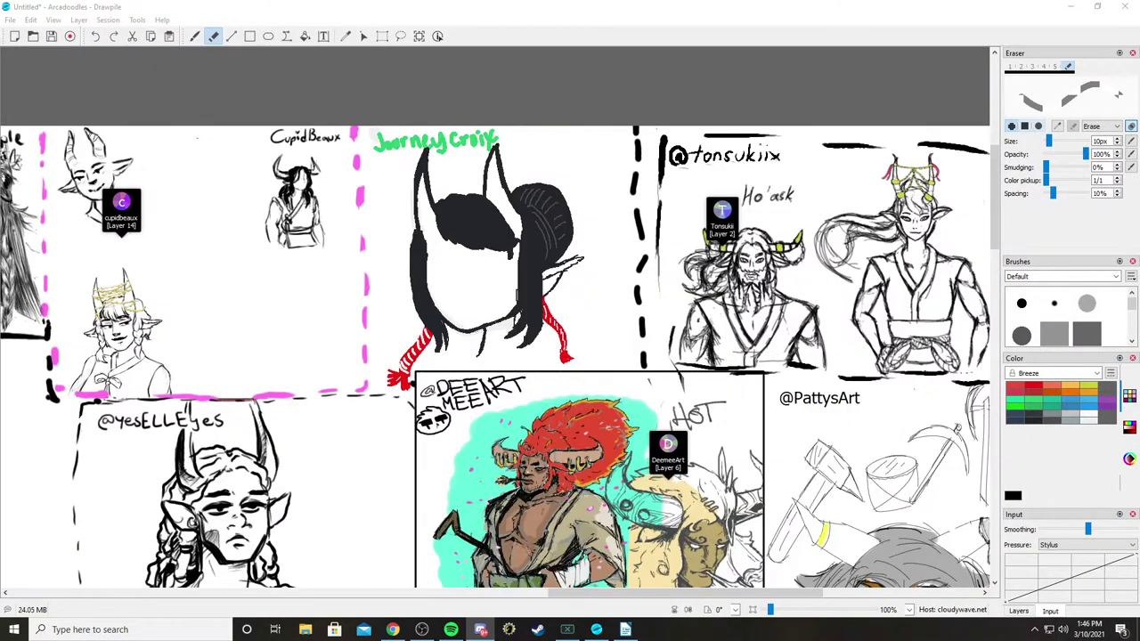
scroll(495, 317, "right", 2)
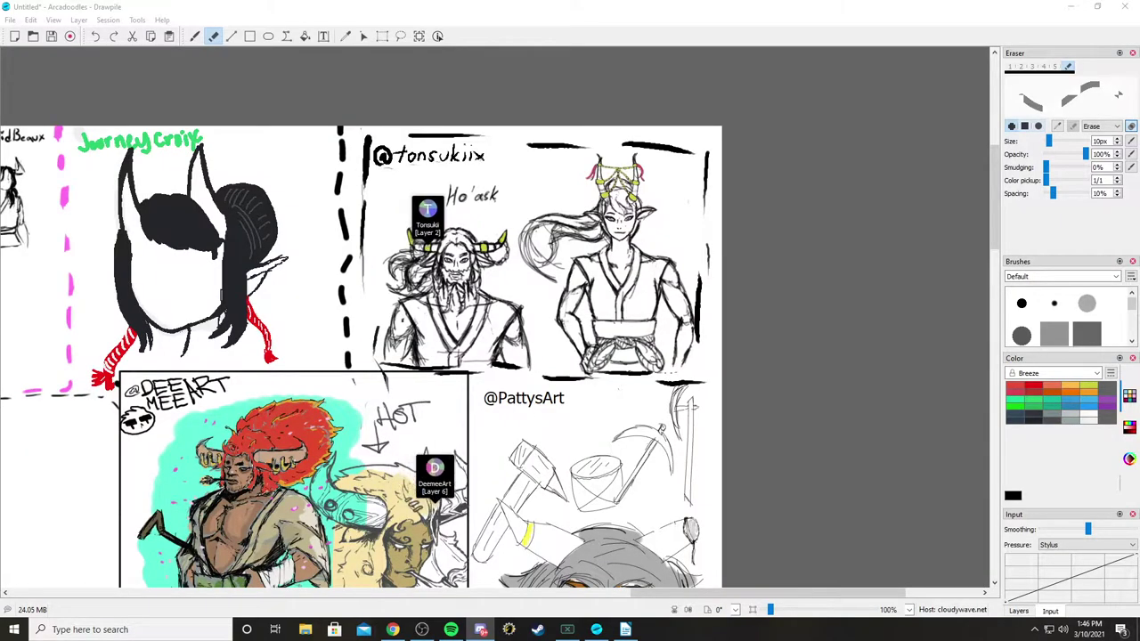
Step: Examine the character drawings from the canvas's upper-right corner down to the panels of the middle rows
scroll(541, 204, "down", 1)
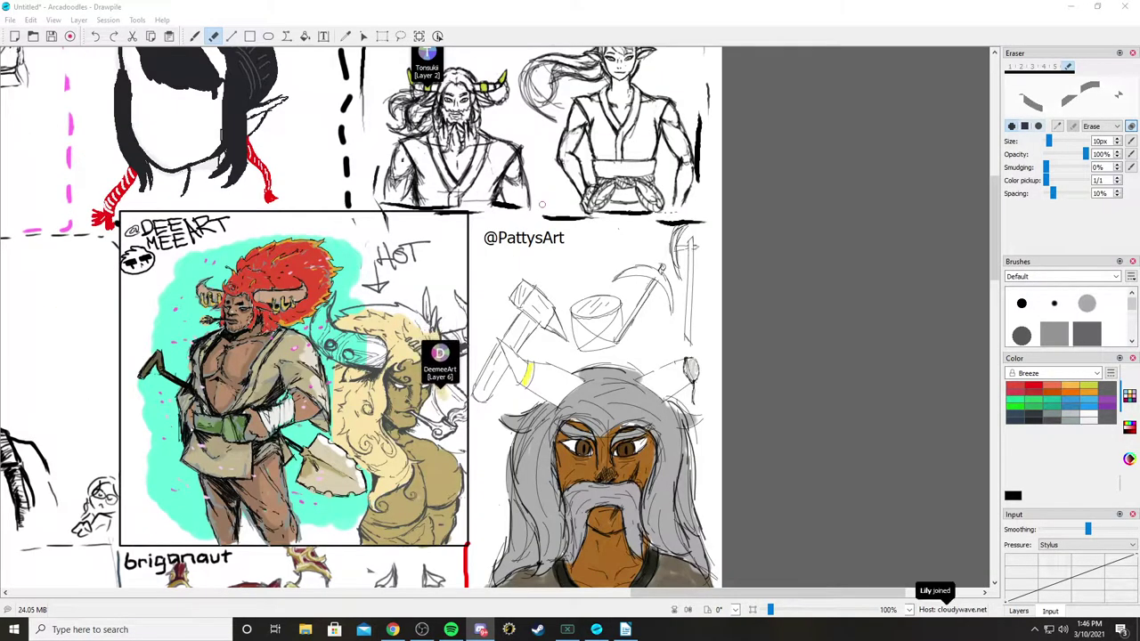
scroll(541, 204, "left", 2)
scroll(541, 204, "down", 1)
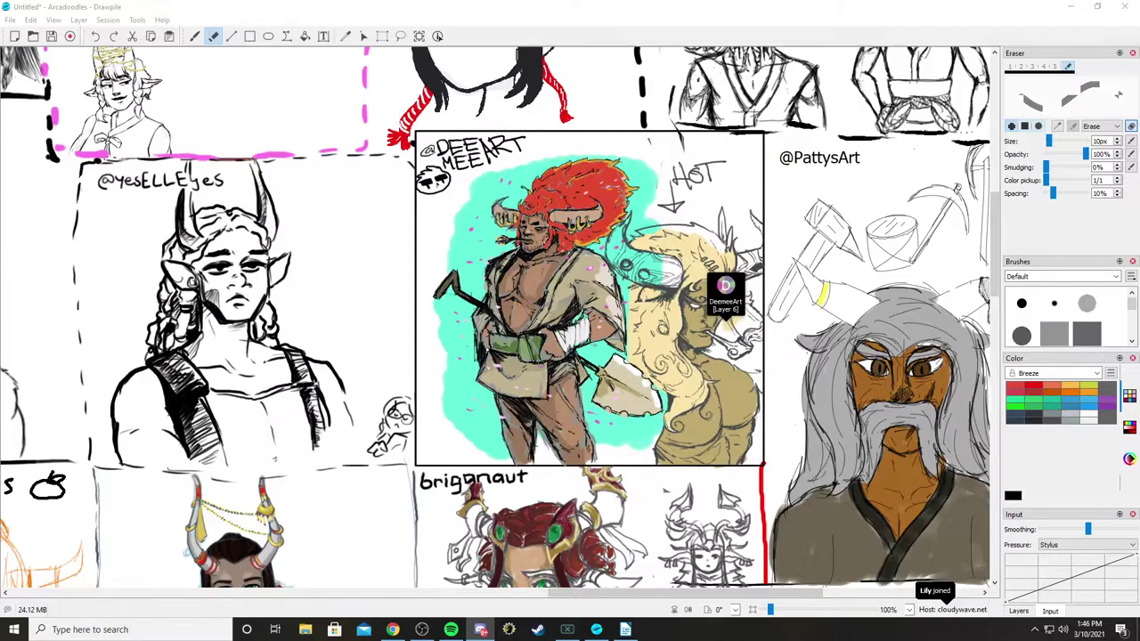
scroll(541, 204, "down", 2)
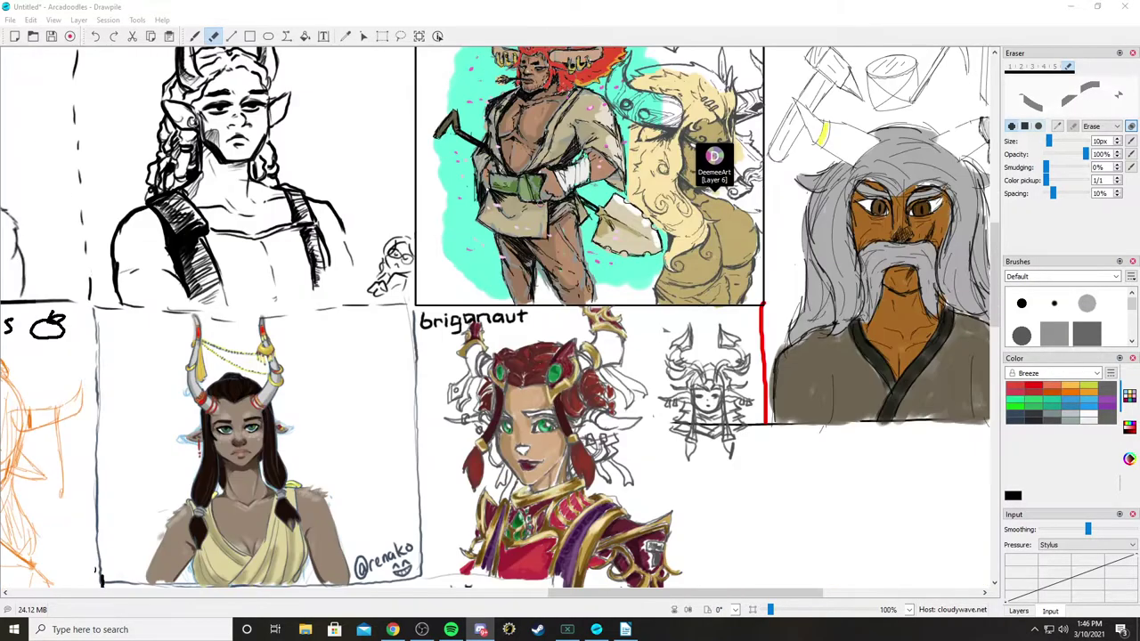
scroll(501, 352, "left", 1)
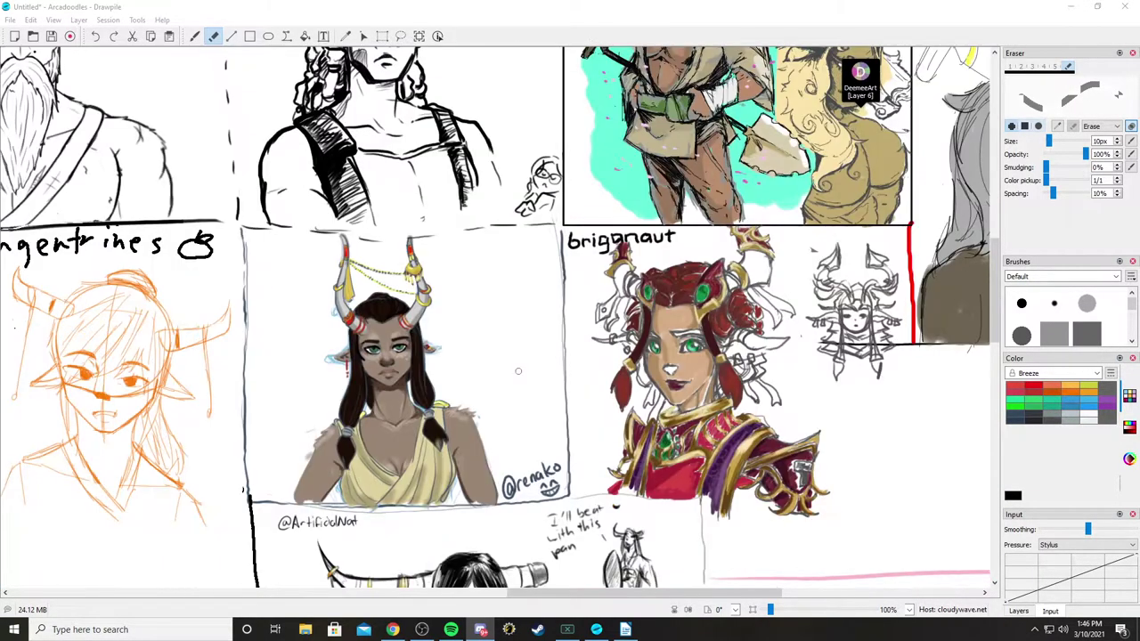
scroll(501, 353, "down", 2)
scroll(501, 353, "left", 1)
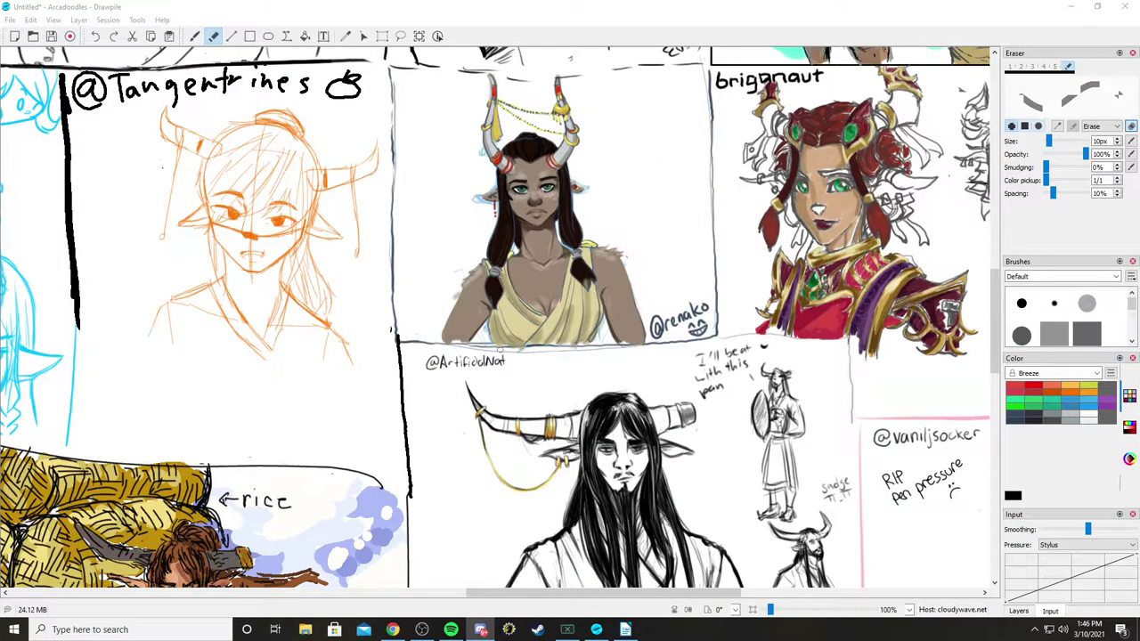
Step: Examine the orange and blue sketches and the left-hand panels, ending with an overview of the whole canvas
scroll(501, 352, "up", 1)
scroll(501, 352, "left", 2)
scroll(501, 353, "left", 2)
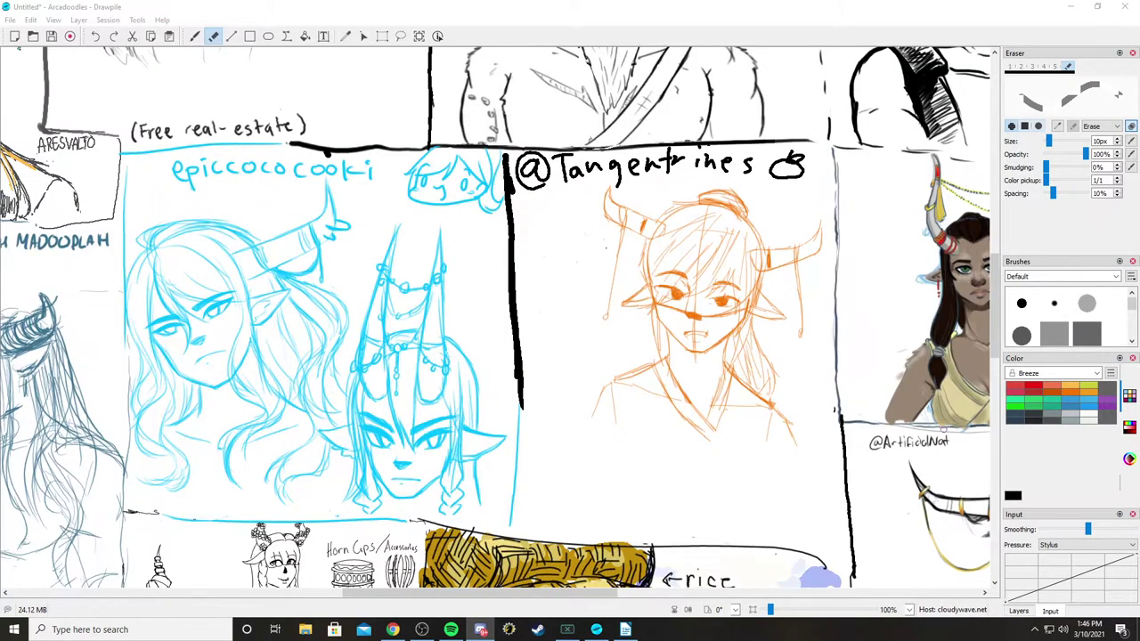
scroll(501, 353, "left", 2)
scroll(501, 353, "down", 3)
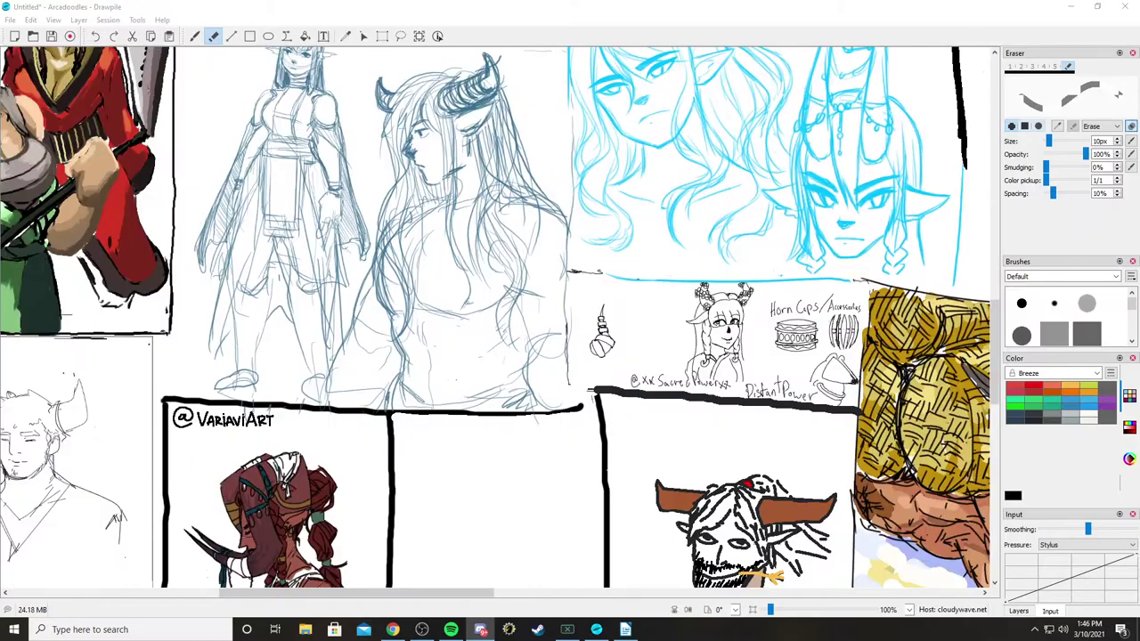
scroll(492, 328, "down", 5)
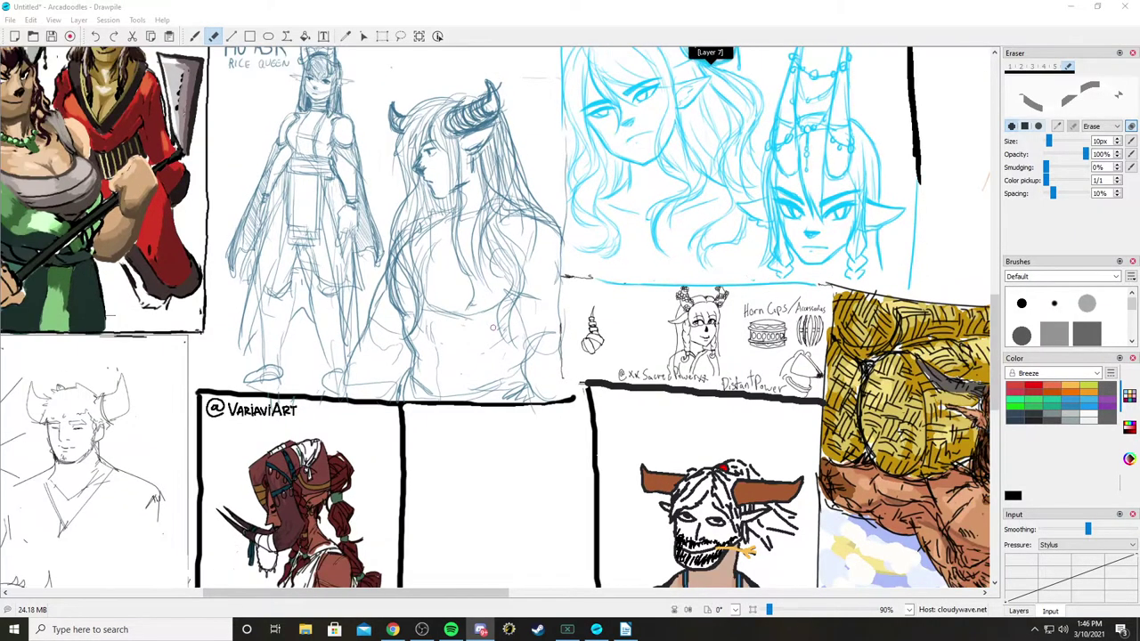
scroll(499, 445, "down", 2)
scroll(463, 374, "up", 2)
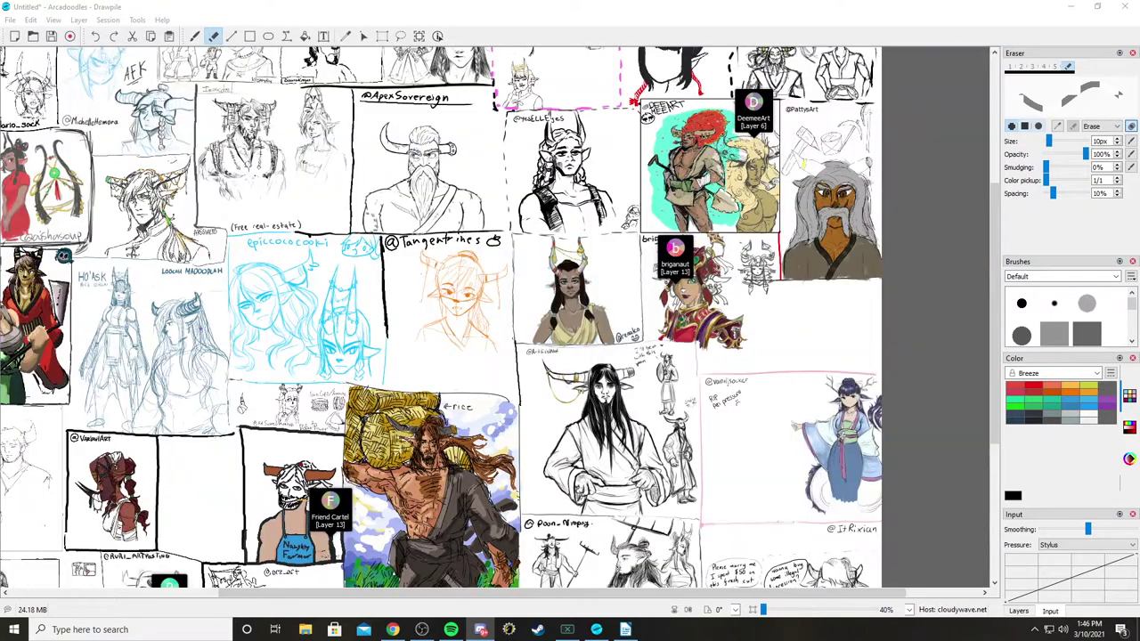
scroll(231, 316, "down", 1)
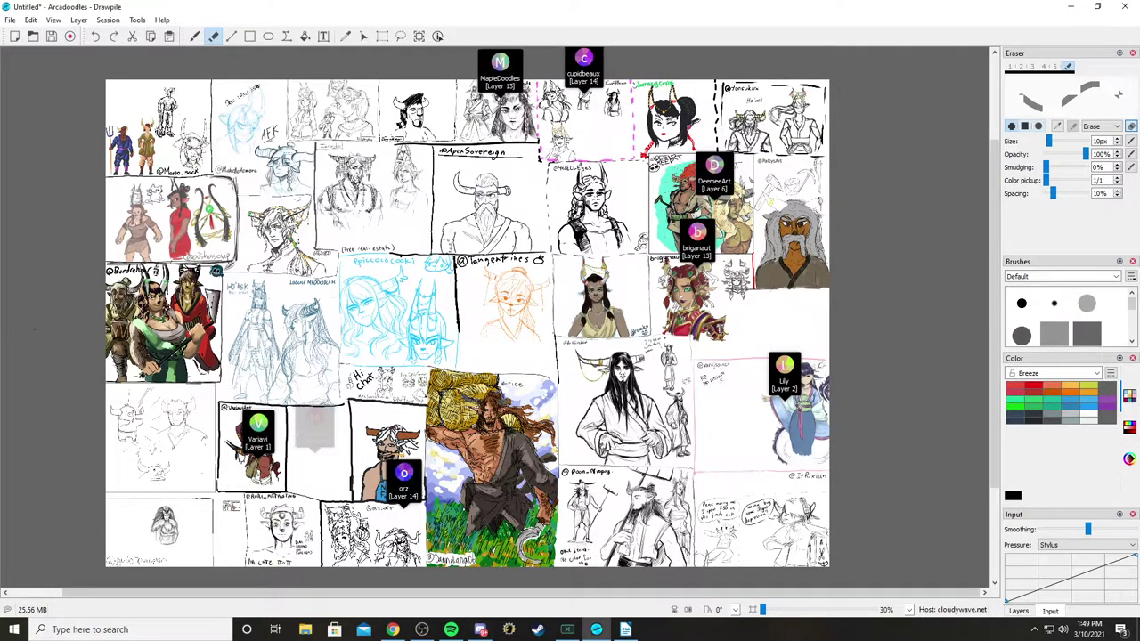
Step: Inspect the central panels around the bearded one-strap warrior up close, and compare them with the surrounding drawings across the canvas
scroll(566, 213, "up", 5)
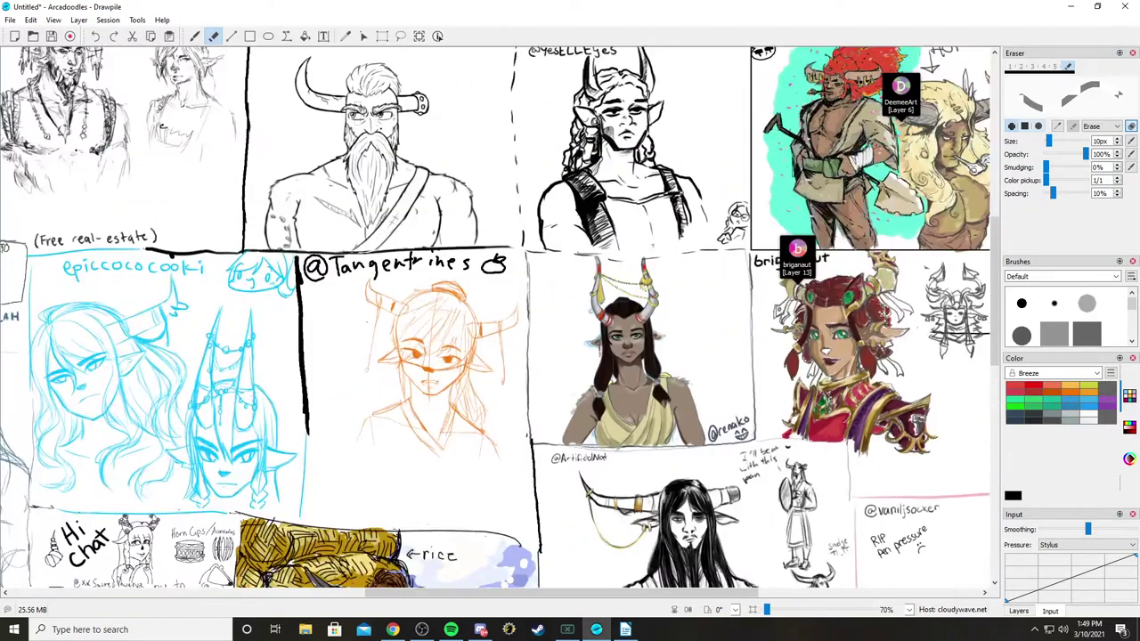
scroll(495, 321, "up", 1)
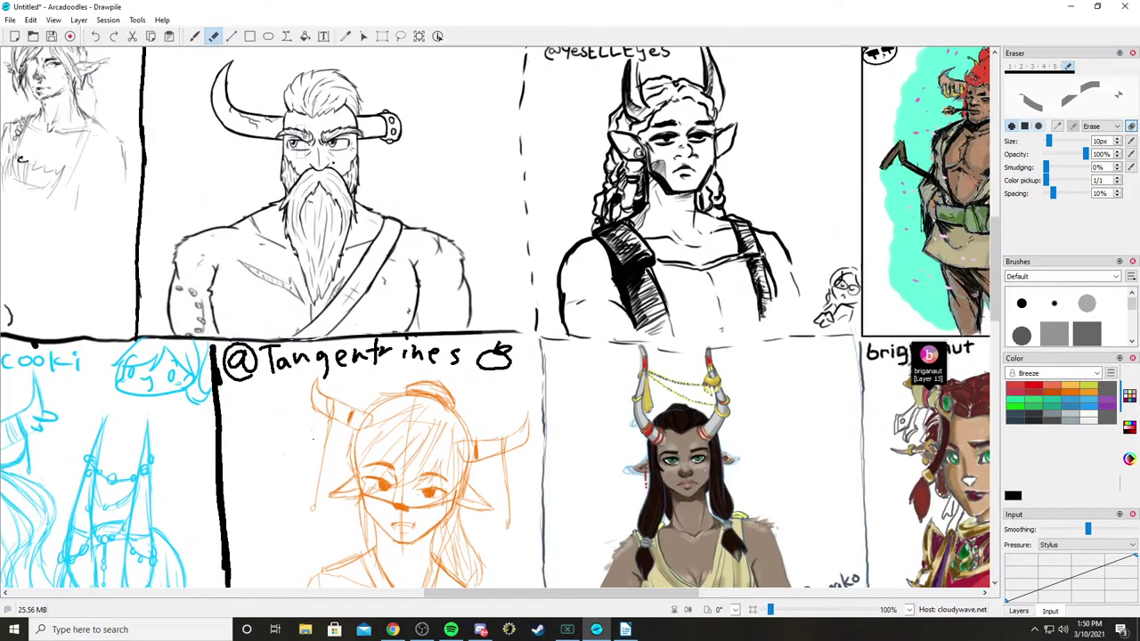
scroll(623, 153, "down", 6)
scroll(623, 153, "up", 2)
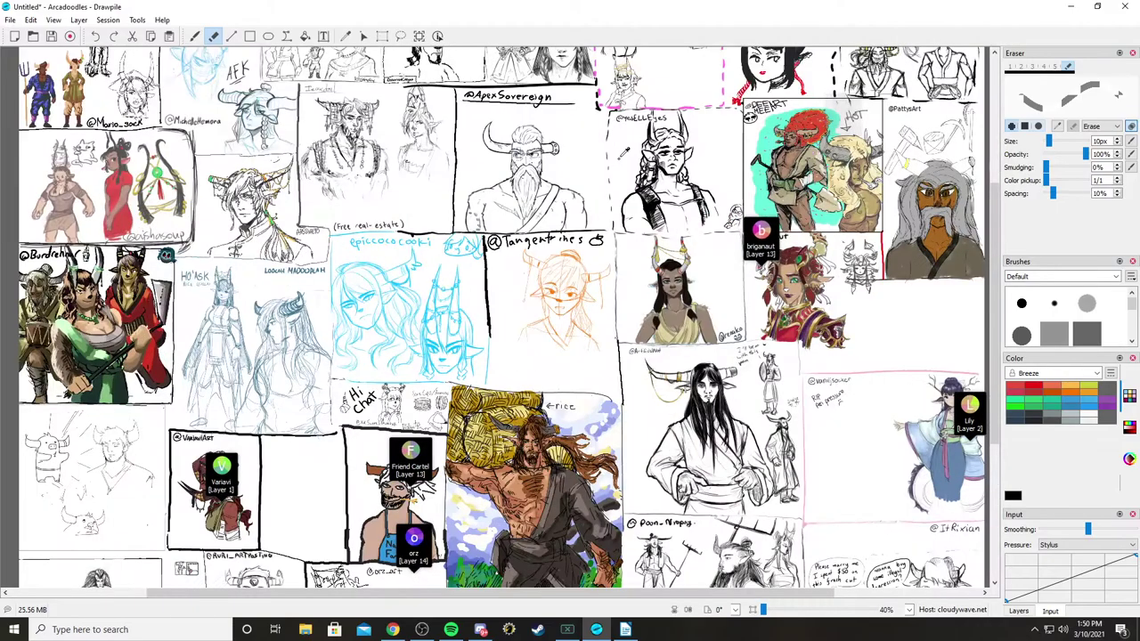
scroll(498, 320, "down", 3)
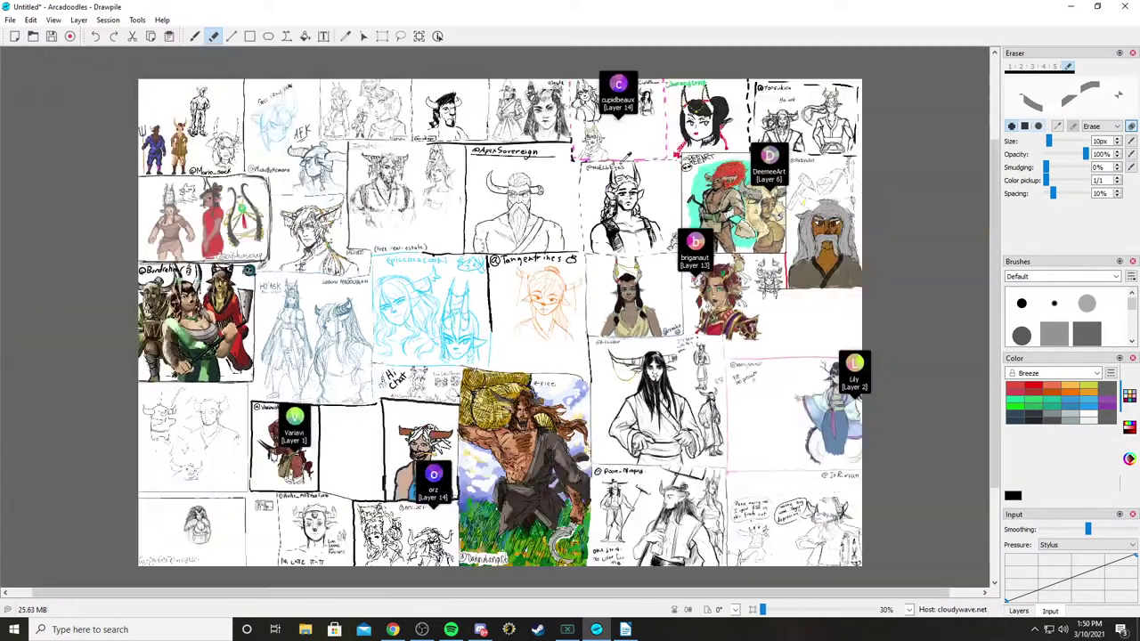
scroll(499, 321, "up", 1)
scroll(499, 321, "right", 3)
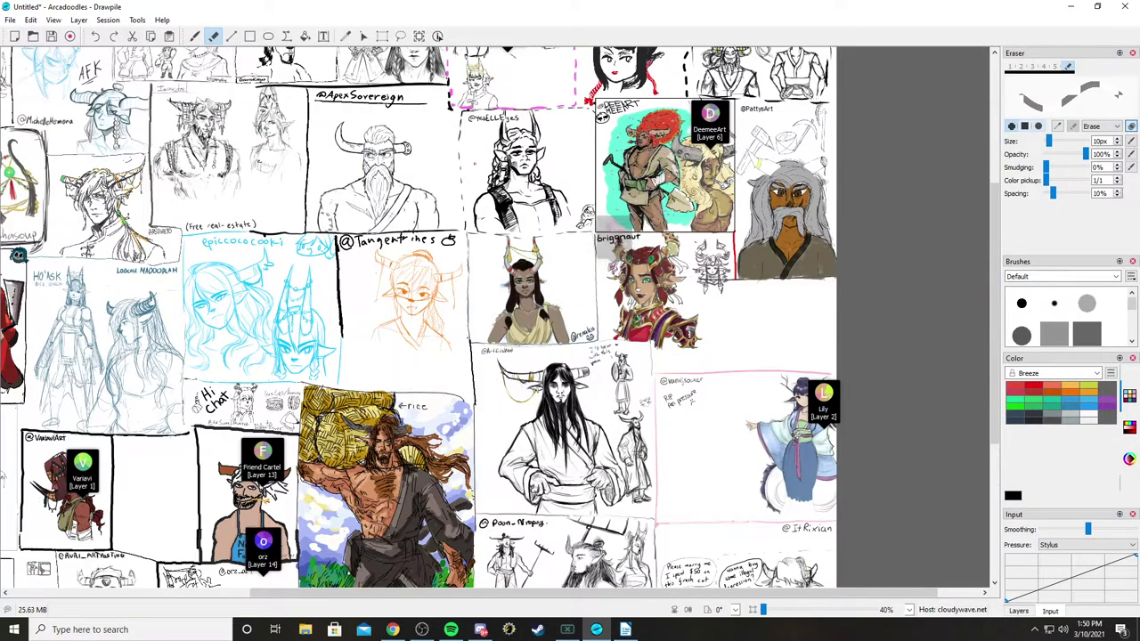
scroll(498, 321, "left", 3)
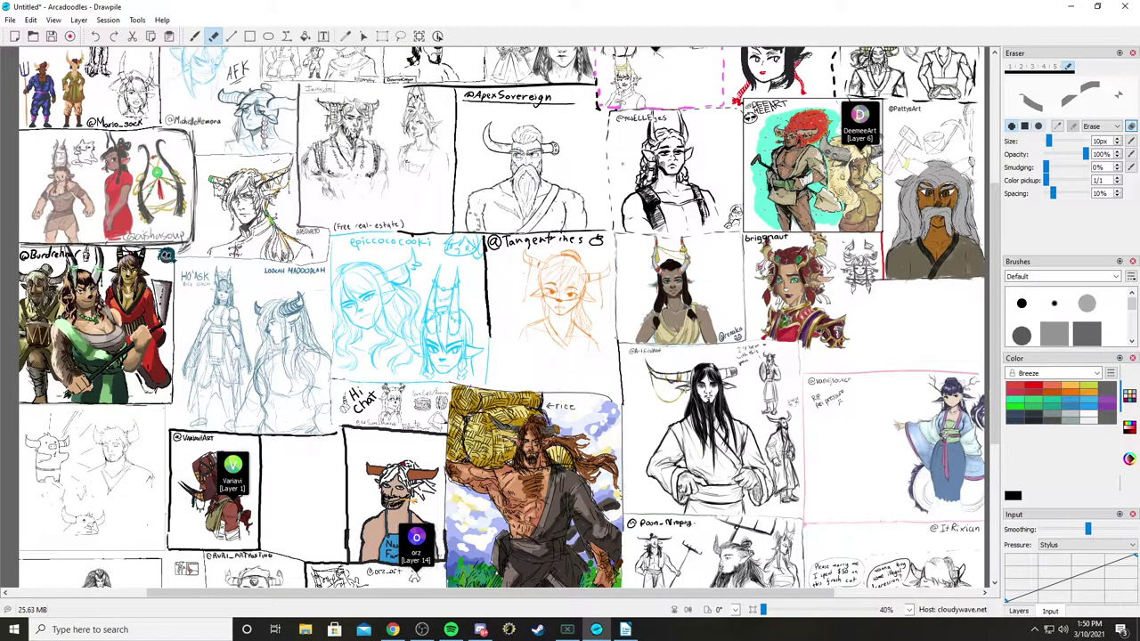
scroll(499, 320, "up", 2)
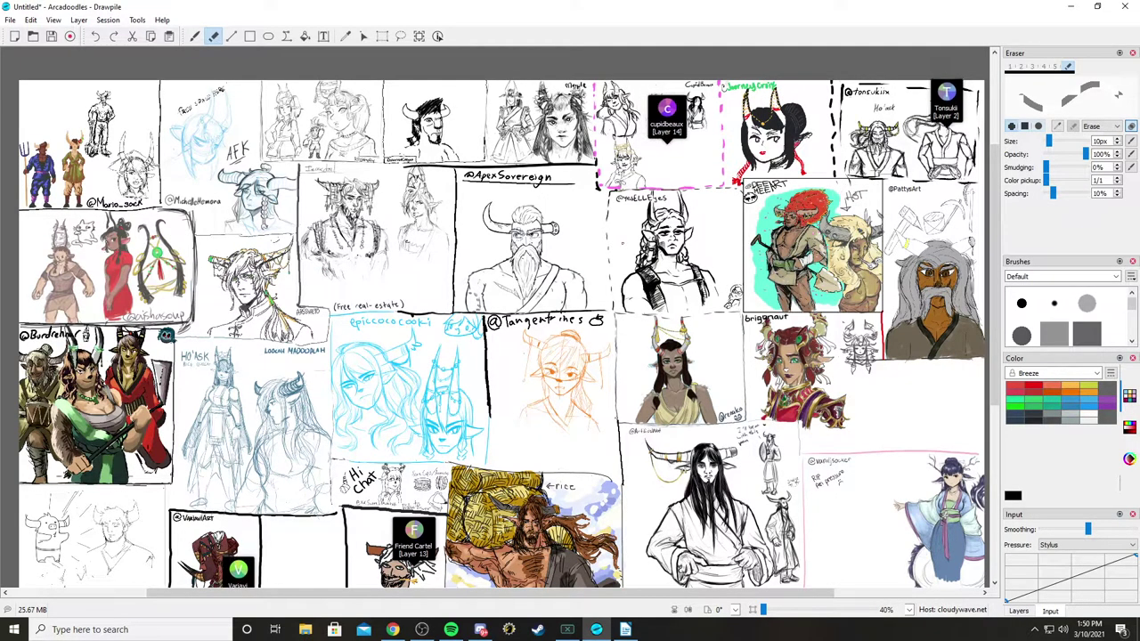
Step: Examine the horned character drawings in the canvas's upper-left panels, from the top row to the second row
scroll(621, 240, "left", 3)
scroll(438, 273, "up", 1)
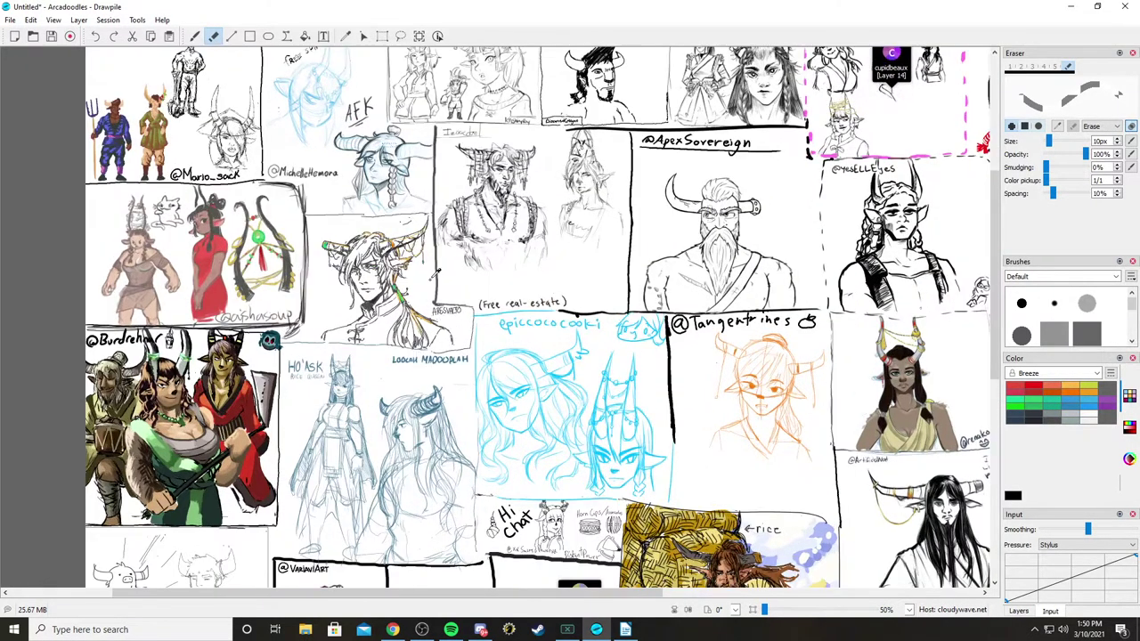
scroll(437, 273, "up", 5)
scroll(437, 273, "down", 4)
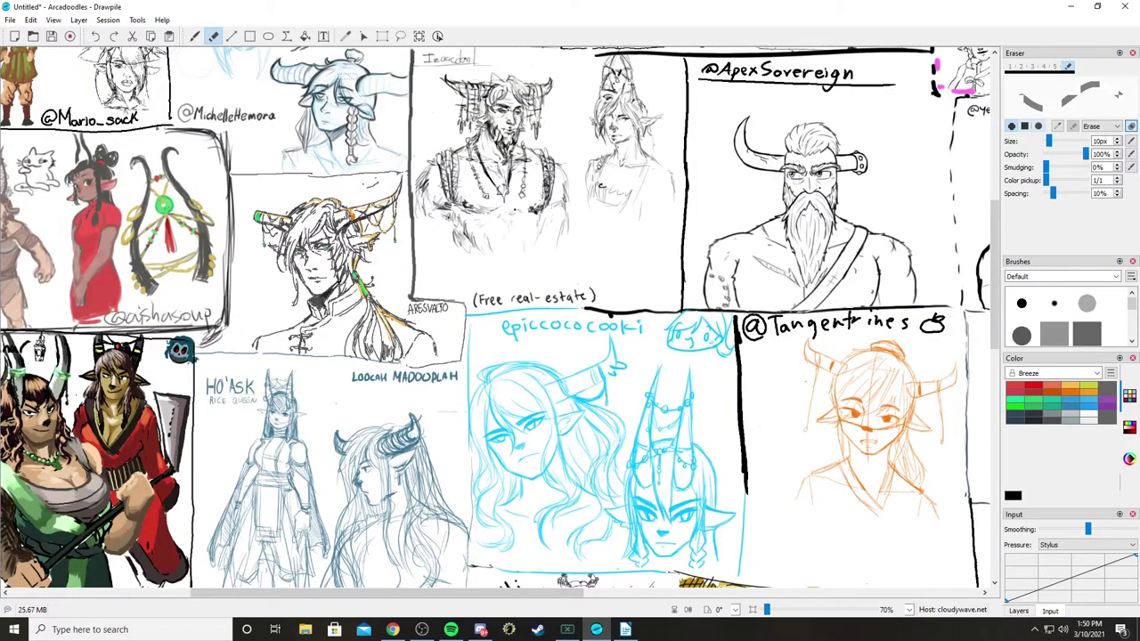
scroll(534, 210, "up", 5)
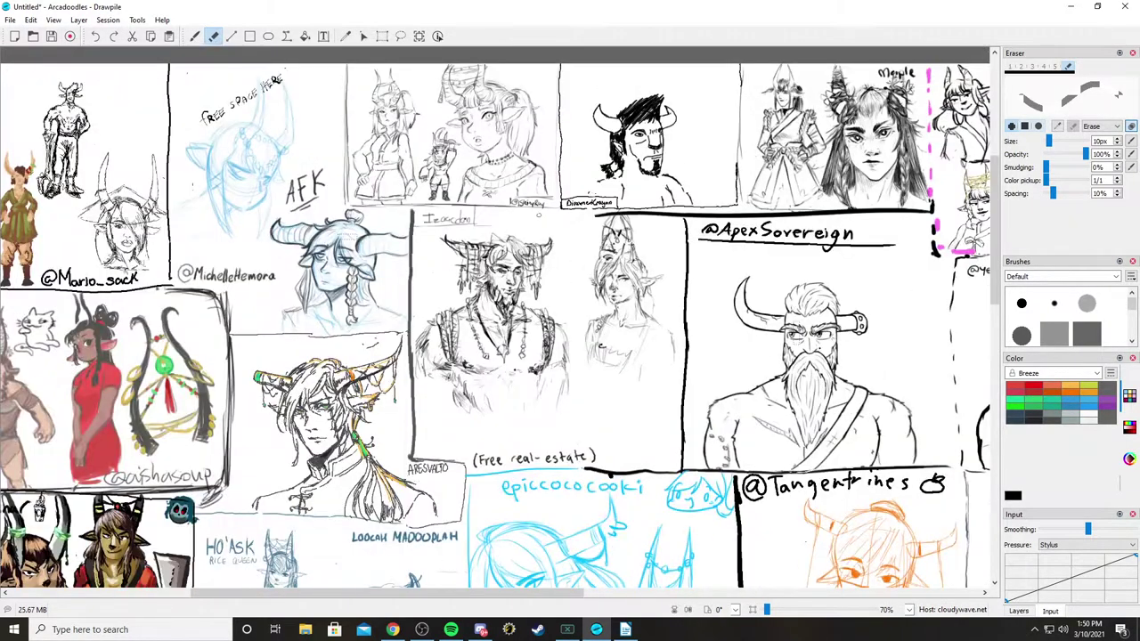
scroll(521, 251, "down", 8)
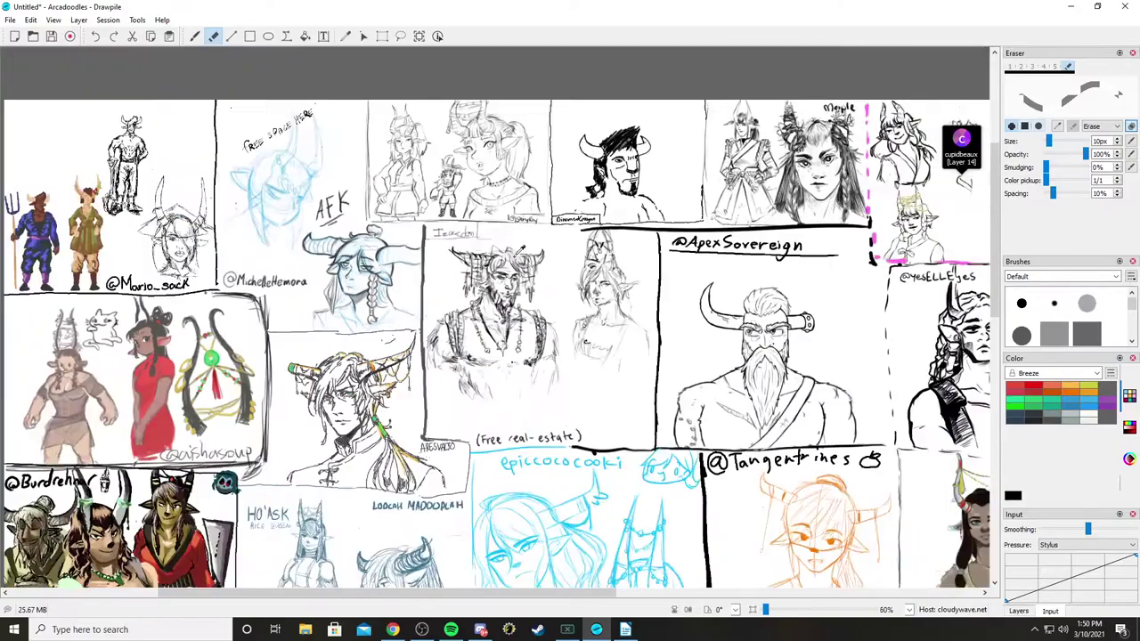
scroll(499, 153, "up", 3)
scroll(481, 158, "up", 2)
scroll(481, 157, "down", 3)
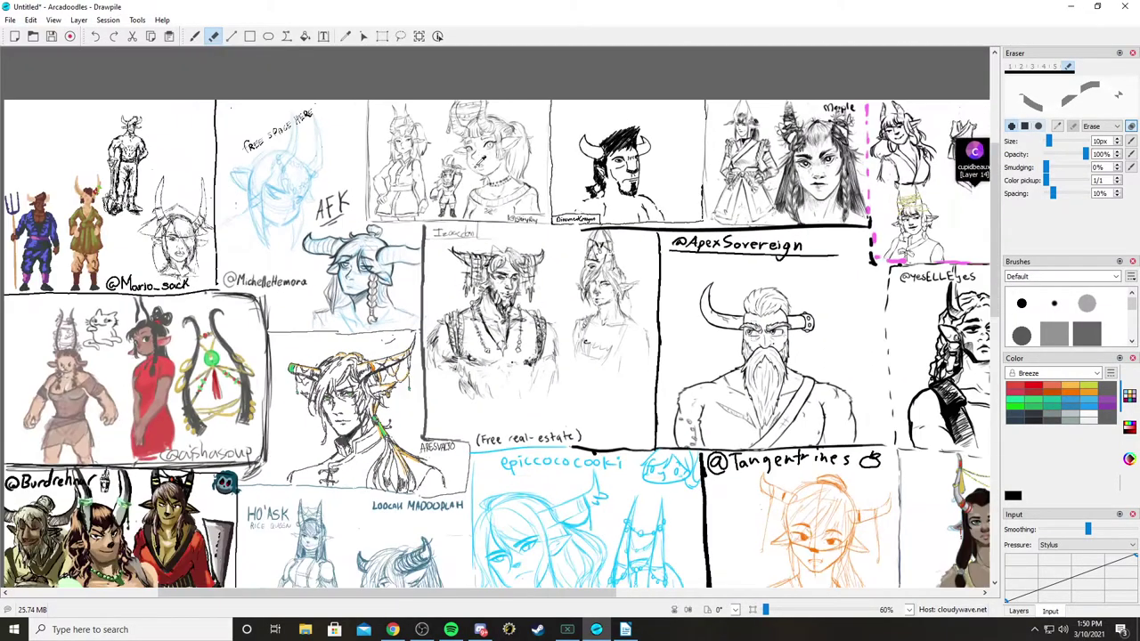
Step: Review the upper-right panels, inspecting the blond horned figure up close, and continue down to the long-haired robed character
left_click_drag(964, 253, 521, 252)
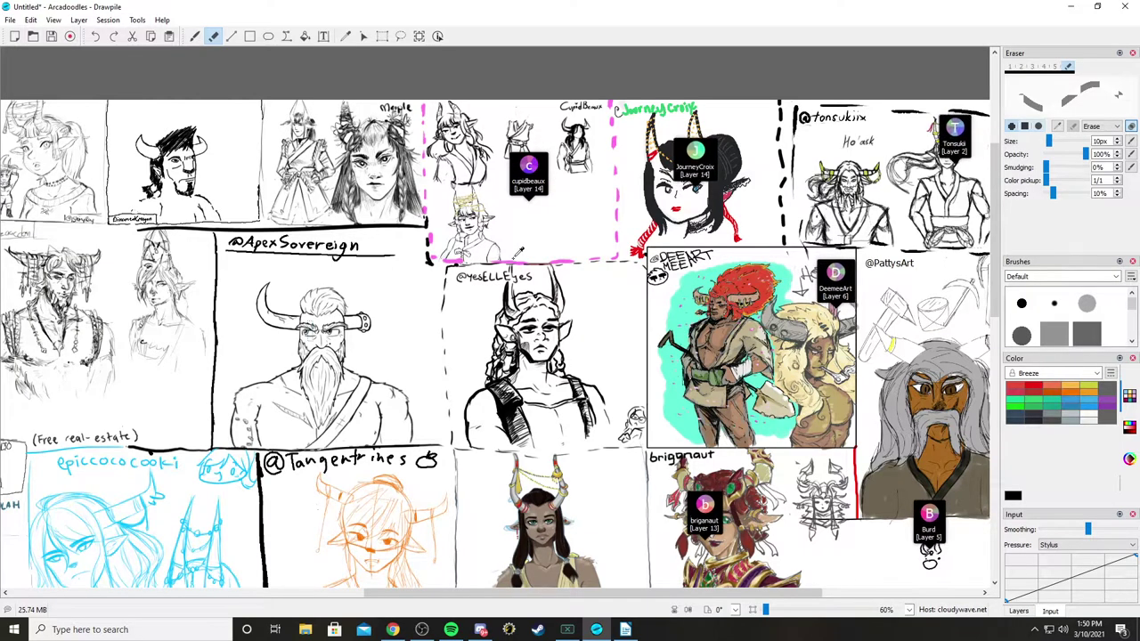
scroll(521, 253, "down", 1)
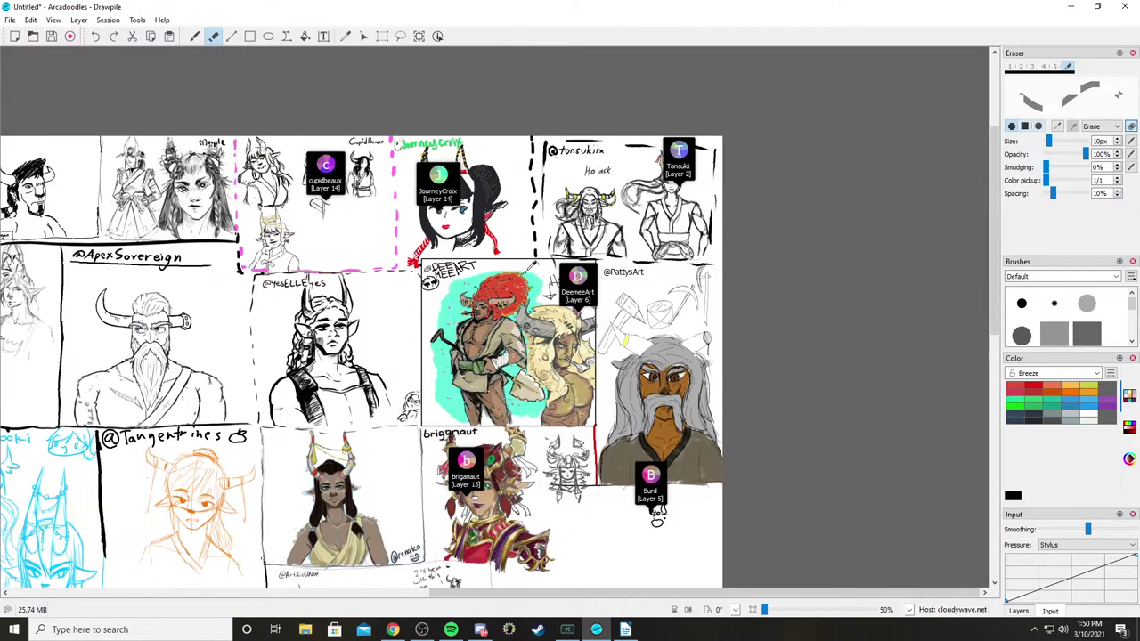
scroll(525, 258, "up", 9)
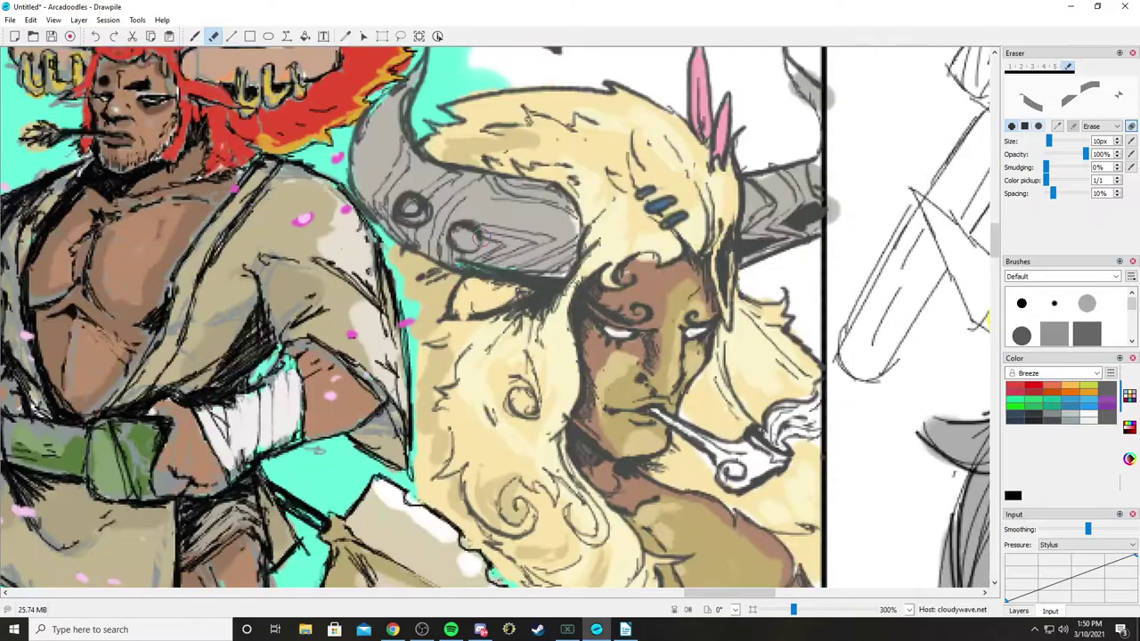
scroll(488, 381, "down", 4)
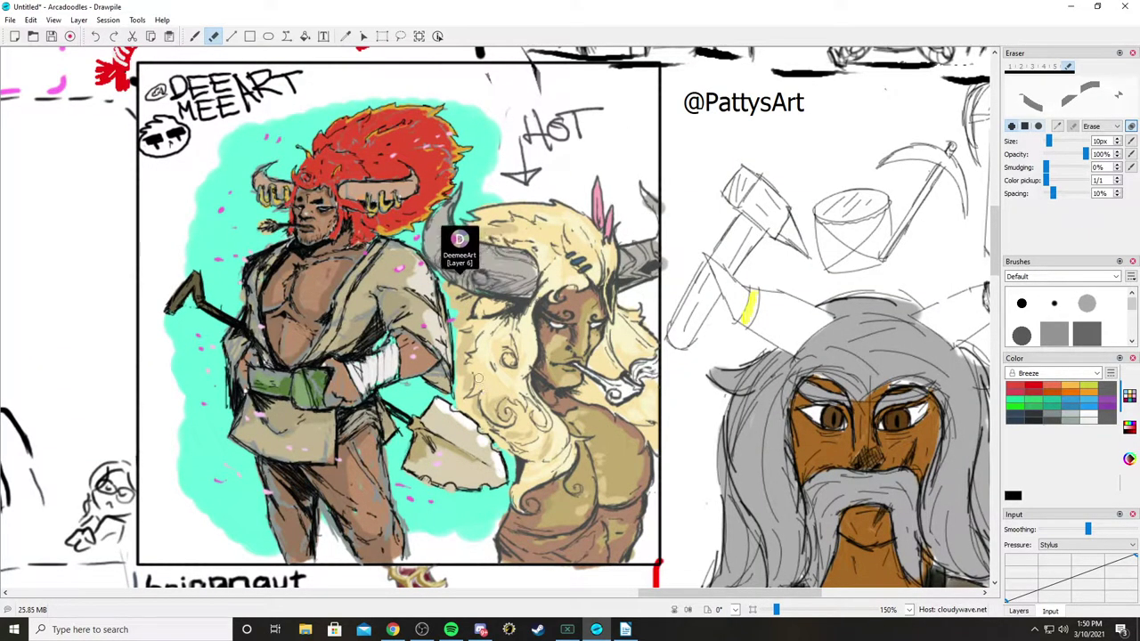
scroll(482, 373, "down", 4)
scroll(481, 372, "down", 5)
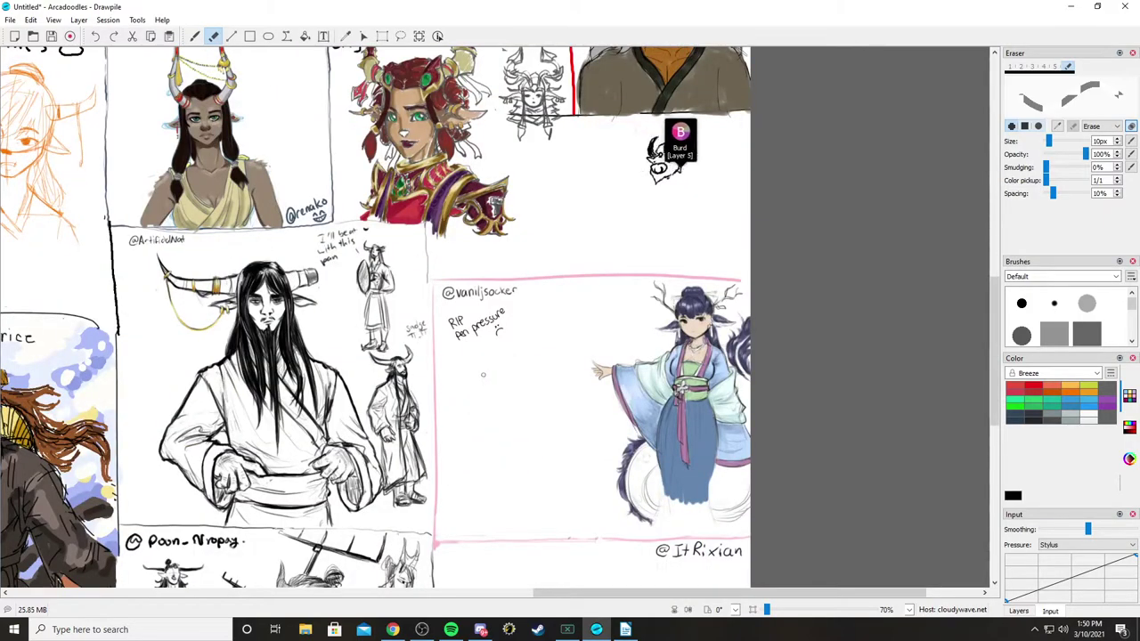
scroll(491, 370, "down", 2)
left_click_drag(490, 371, 940, 531)
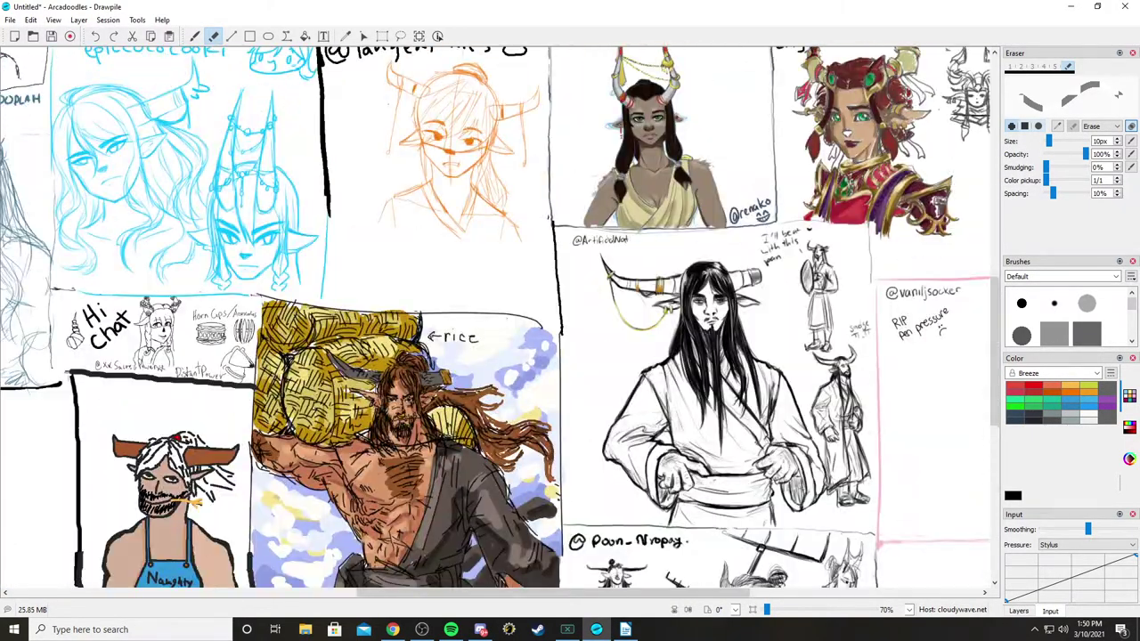
Step: Examine the blue sketches and the left-side group painting, continuing through the lower-left panels to the rice carrier painting
scroll(495, 321, "left", 3)
scroll(495, 321, "up", 3)
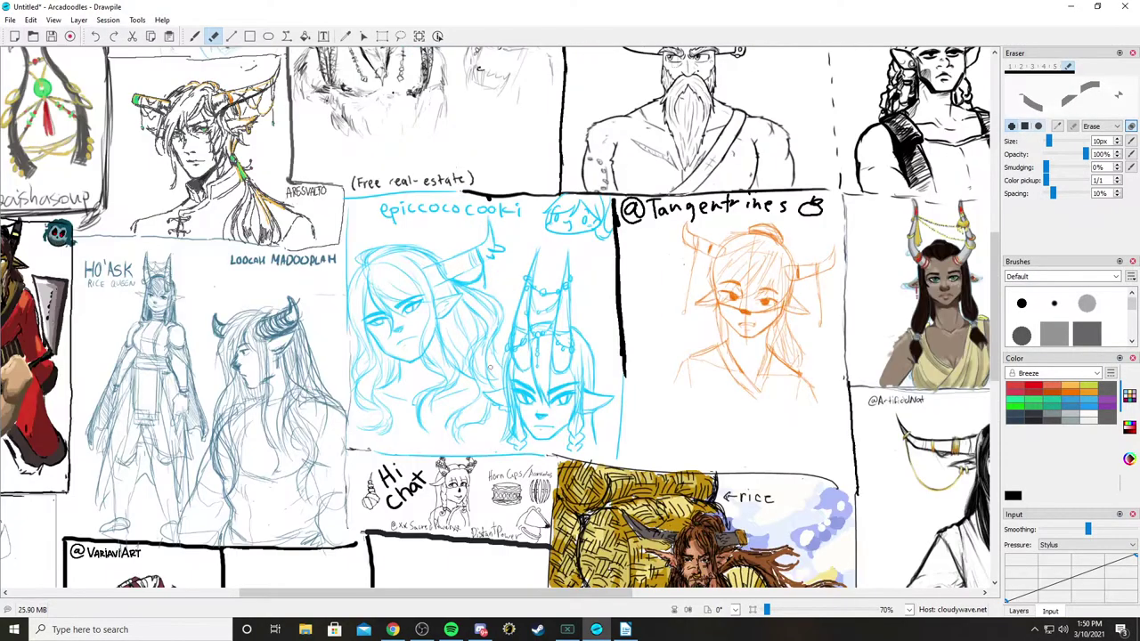
scroll(495, 321, "left", 2)
scroll(473, 368, "up", 2)
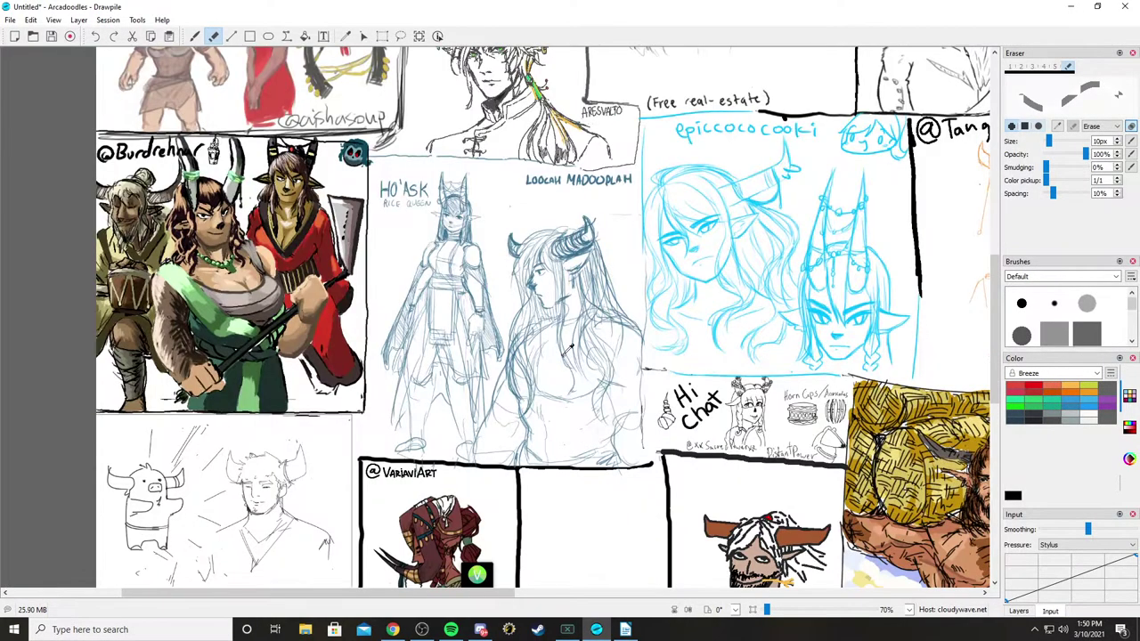
scroll(566, 350, "down", 2)
scroll(613, 352, "down", 3)
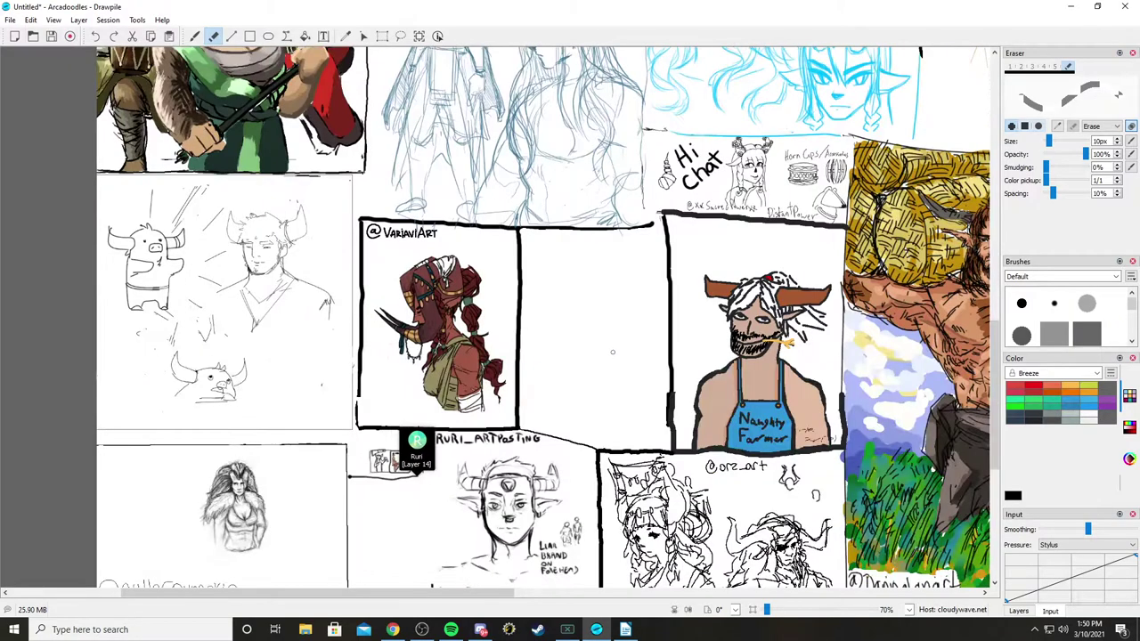
left_click_drag(613, 352, 21, 271)
left_click_drag(624, 272, 910, 356)
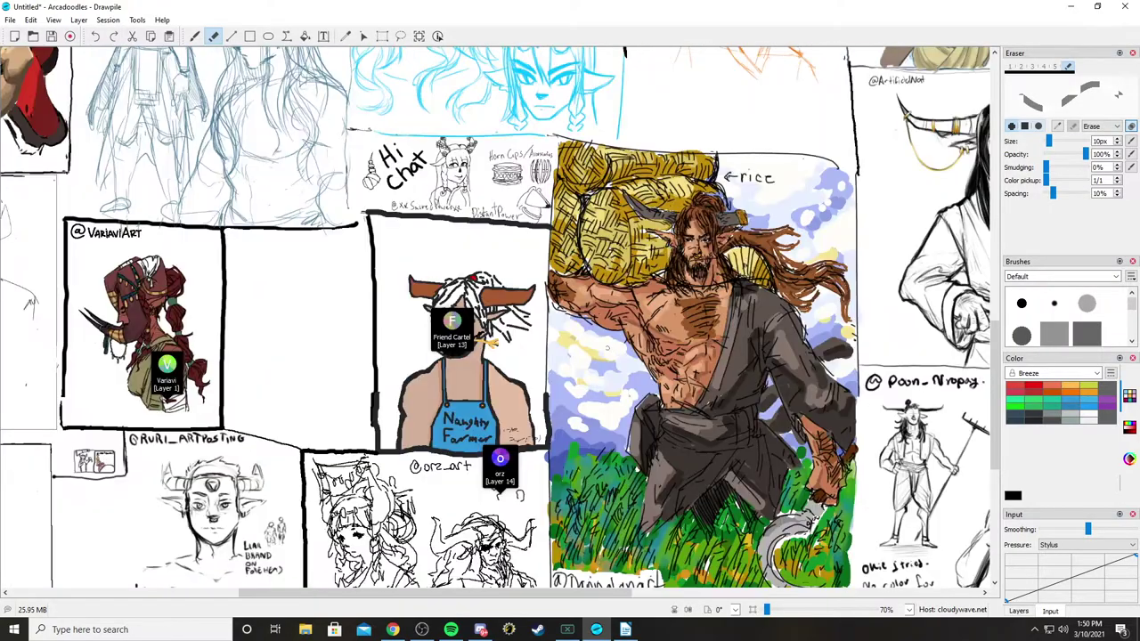
Step: Review the middle rows toward the canvas's right edge and down to the blue-robed horned woman's panel
scroll(911, 356, "up", 5)
scroll(495, 316, "left", 3)
scroll(495, 316, "up", 3)
scroll(495, 316, "down", 3)
scroll(495, 321, "right", 8)
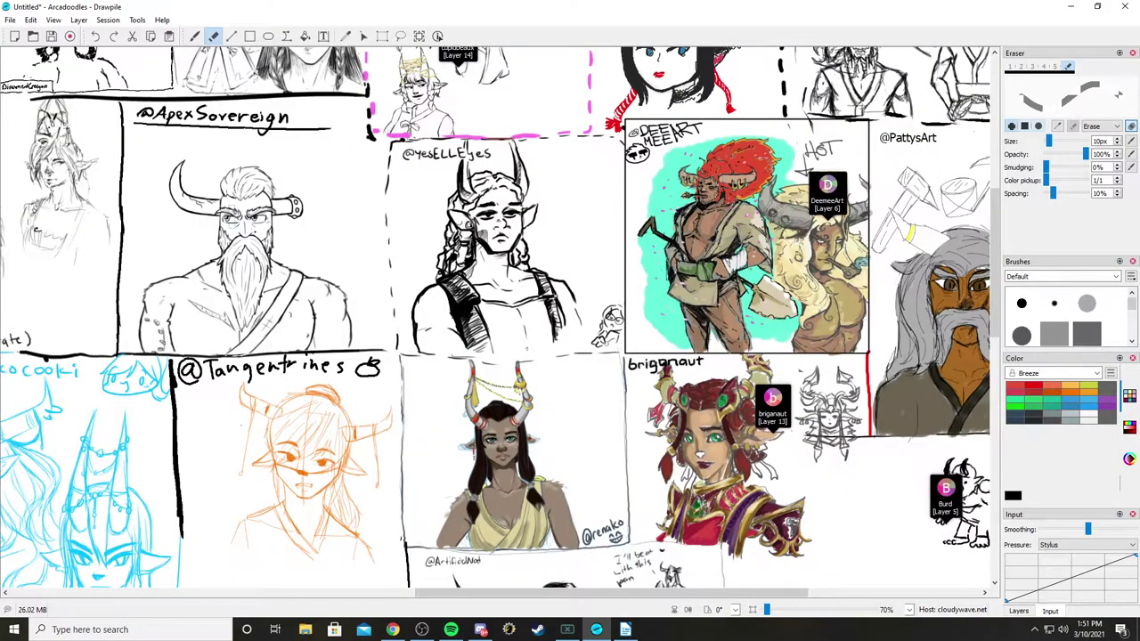
scroll(495, 321, "right", 2)
scroll(495, 321, "up", 1)
scroll(495, 321, "down", 2)
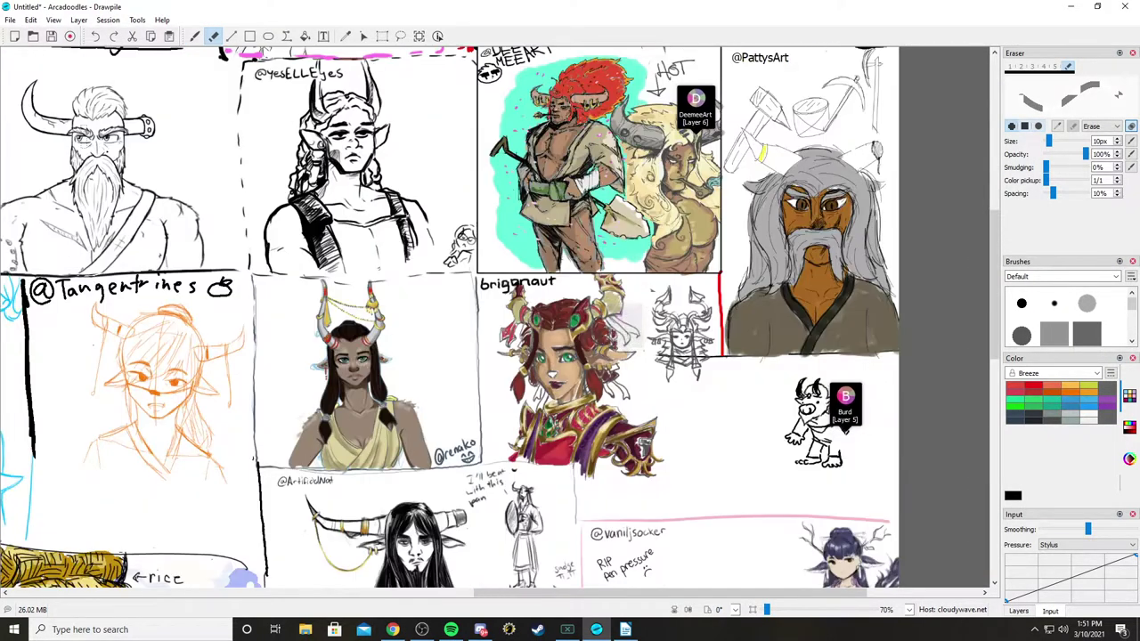
scroll(495, 320, "down", 3)
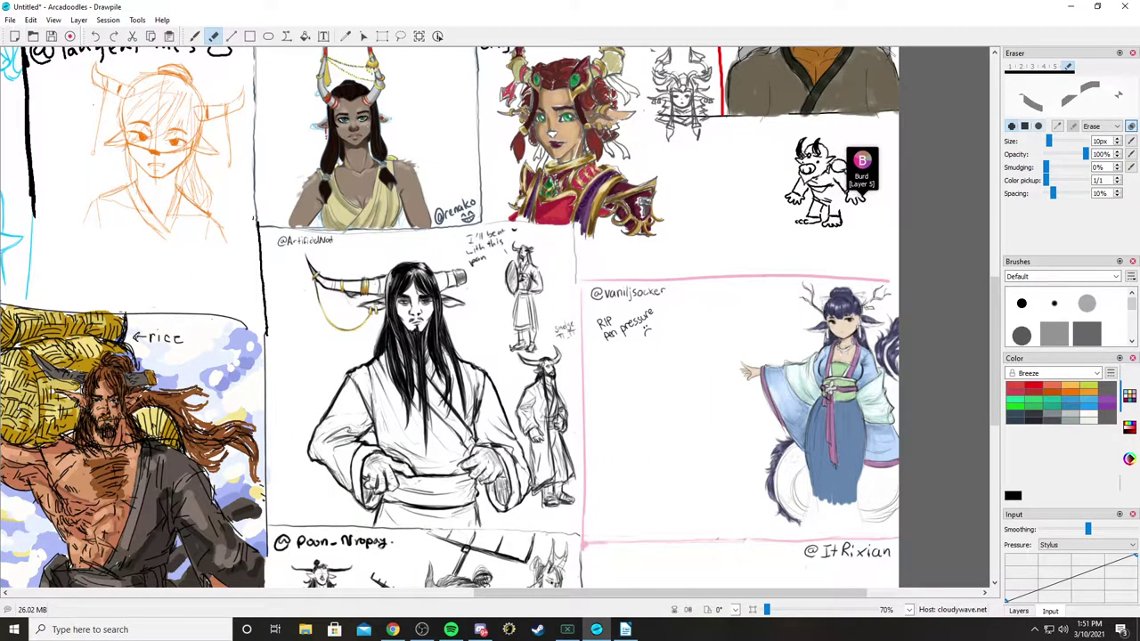
Step: Inspect the long-haired robed figure and pan-holder sketch up close, and continue across the lower panels to the rice carrier painting
scroll(449, 316, "down", 2)
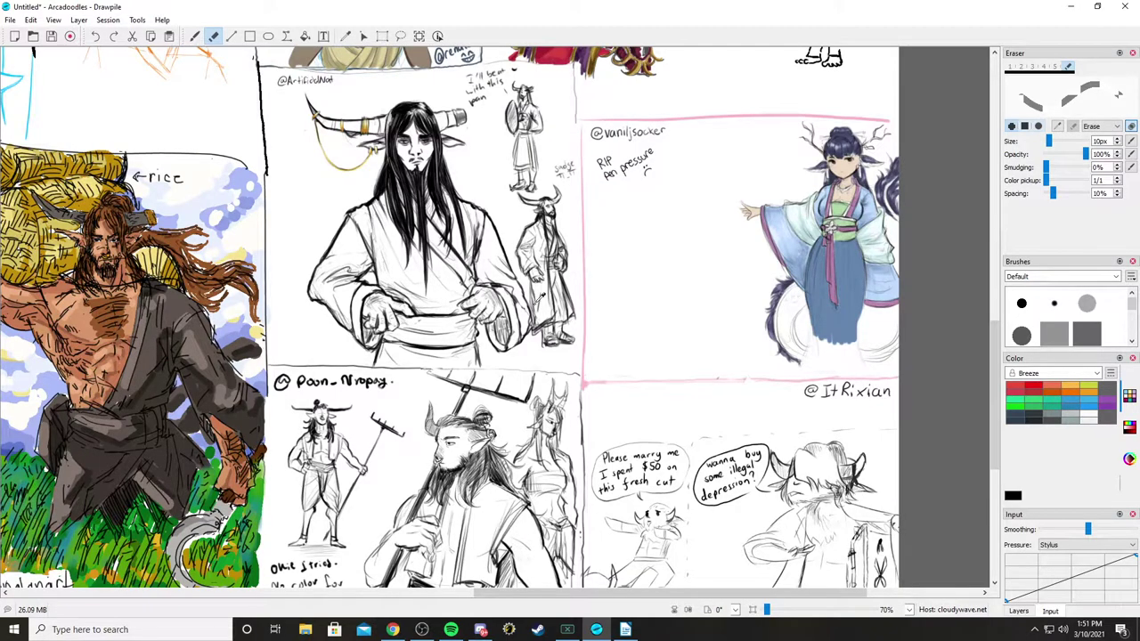
scroll(450, 316, "up", 5)
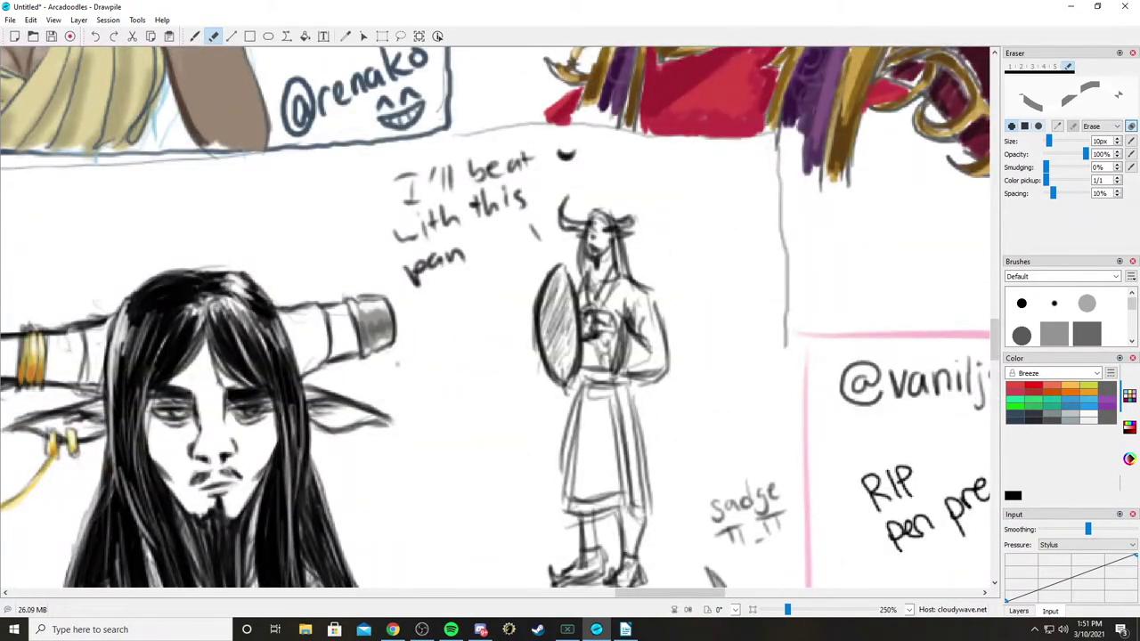
scroll(543, 270, "down", 5)
scroll(543, 270, "down", 3)
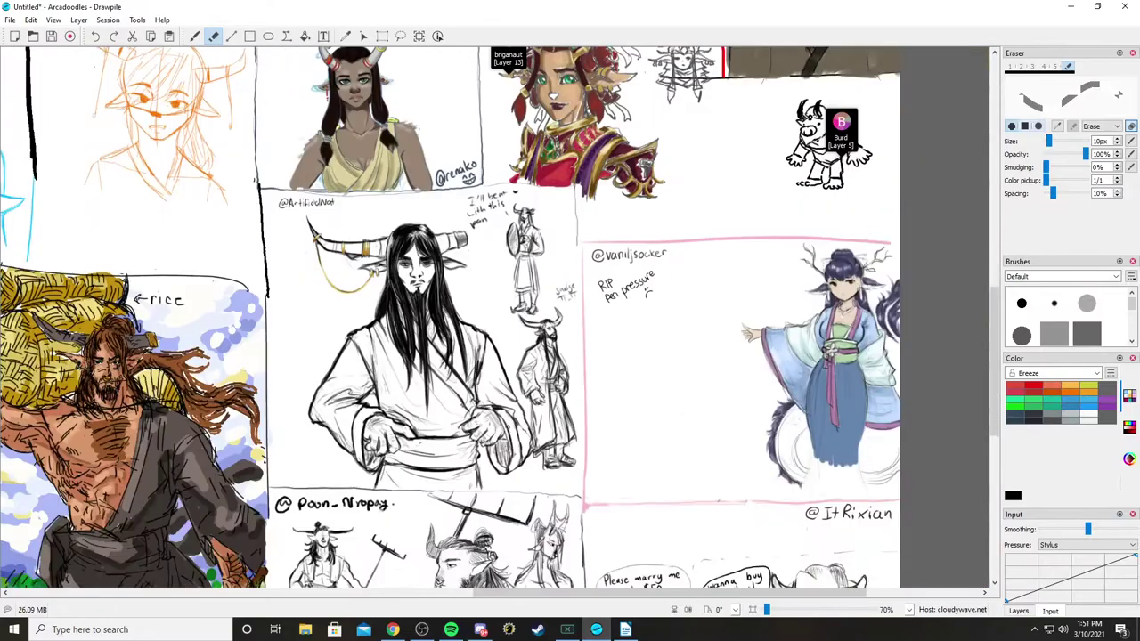
scroll(551, 274, "left", 3)
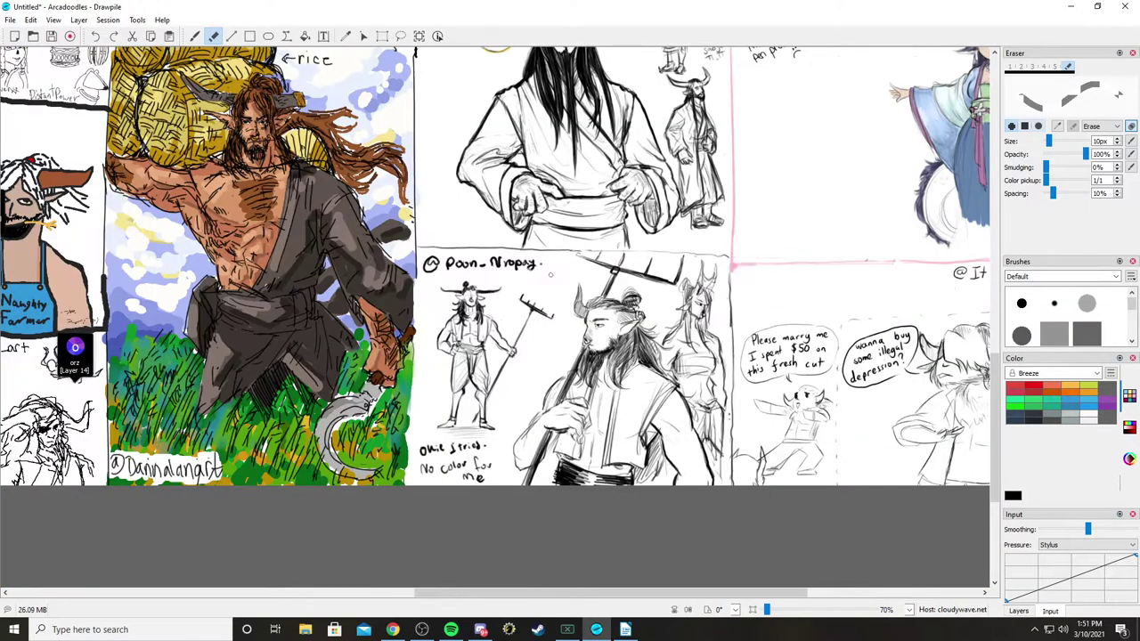
scroll(551, 274, "left", 6)
scroll(550, 274, "up", 3)
scroll(550, 274, "down", 2)
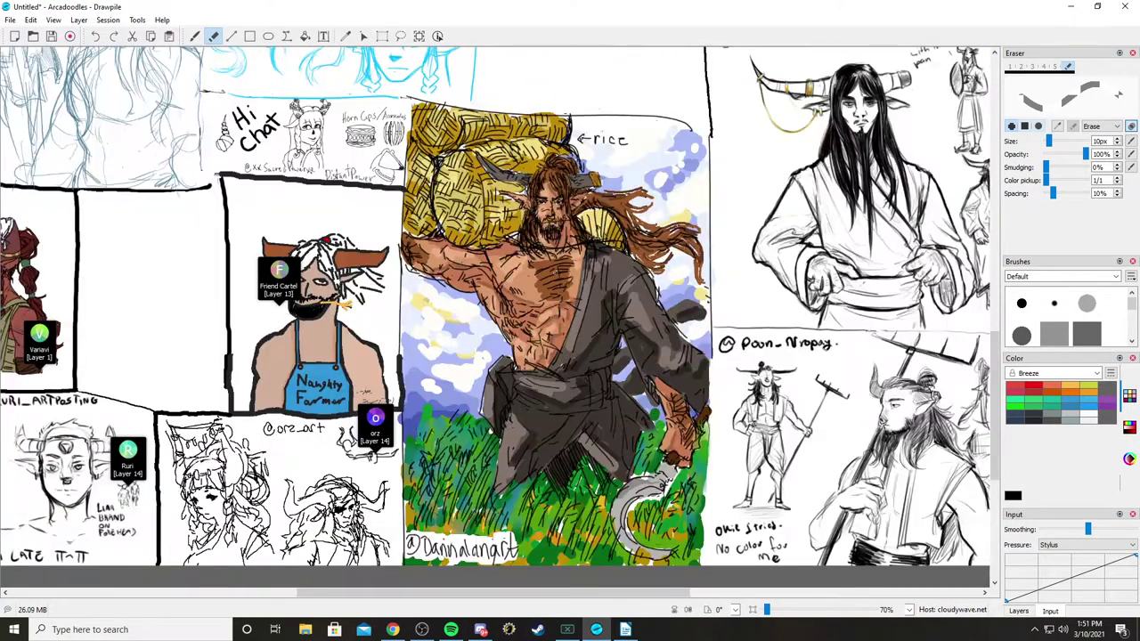
Step: Survey the canvas's lower rows around the rice carrier, and review the right-hand columns up to the top row
scroll(551, 274, "down", 3)
scroll(499, 325, "down", 1)
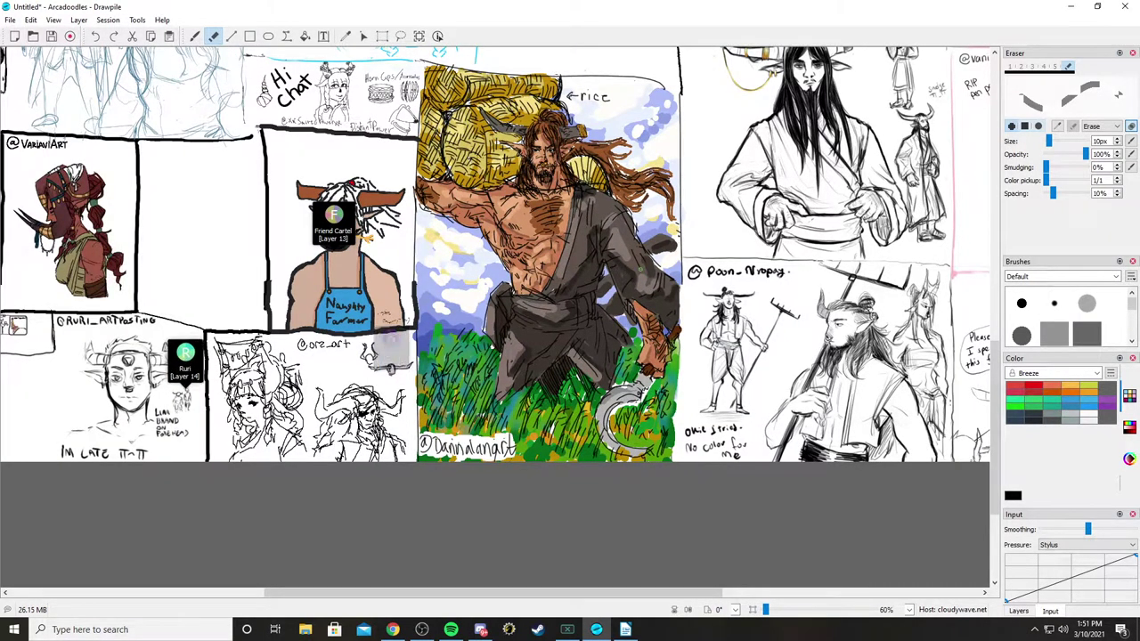
scroll(494, 374, "down", 3)
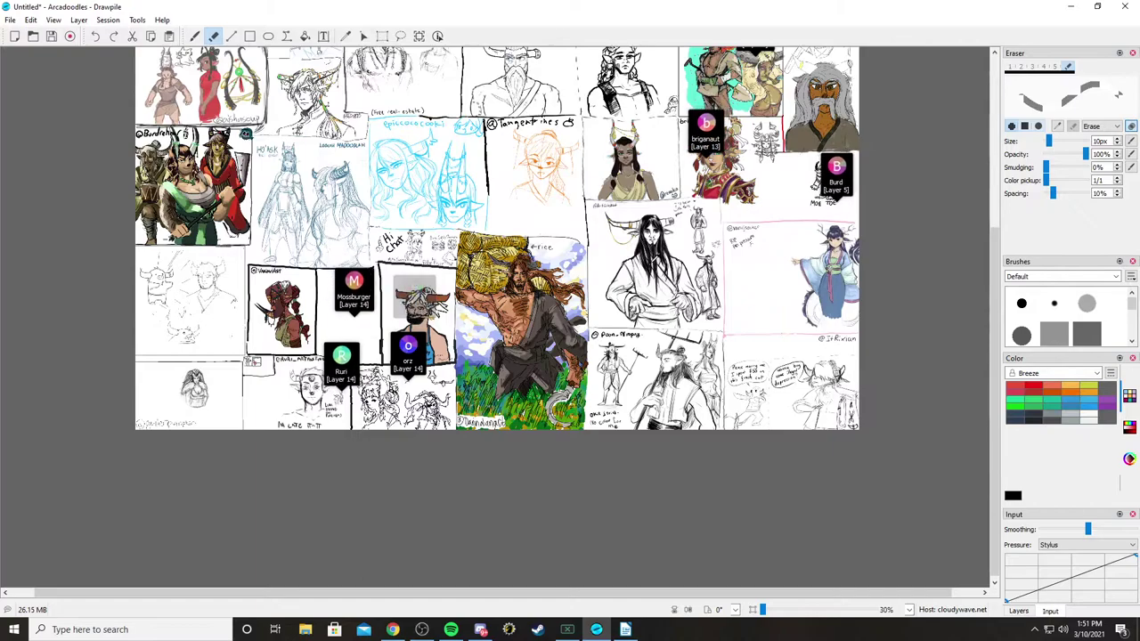
scroll(499, 324, "up", 3)
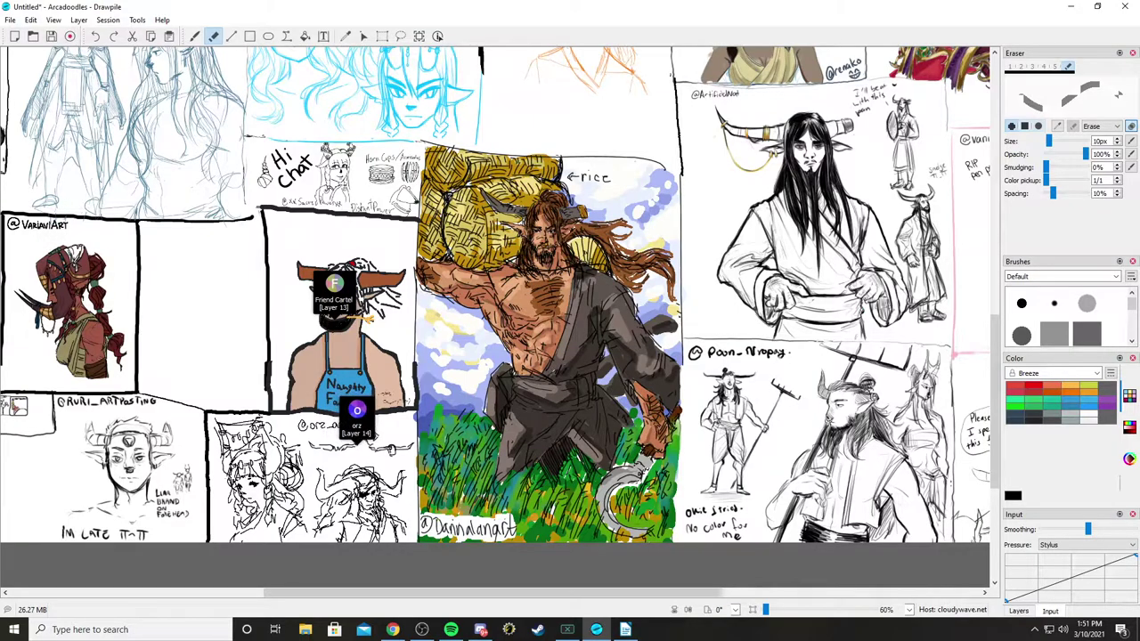
scroll(495, 294, "right", 3)
scroll(495, 293, "up", 2)
scroll(495, 294, "right", 3)
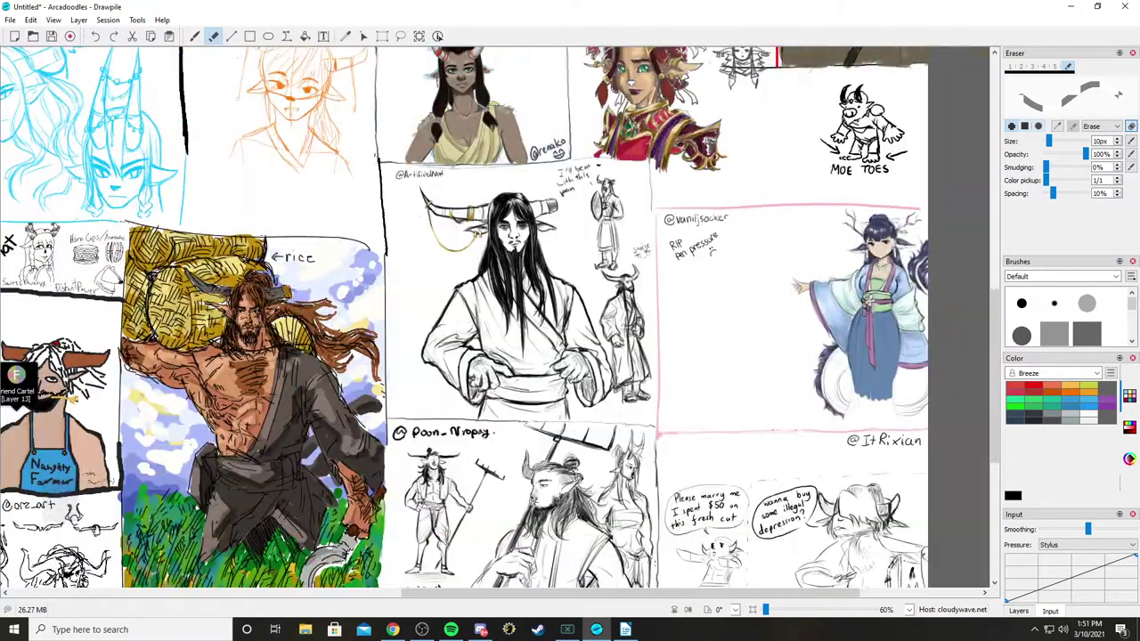
scroll(463, 316, "down", 2)
scroll(463, 316, "up", 2)
scroll(463, 316, "up", 5)
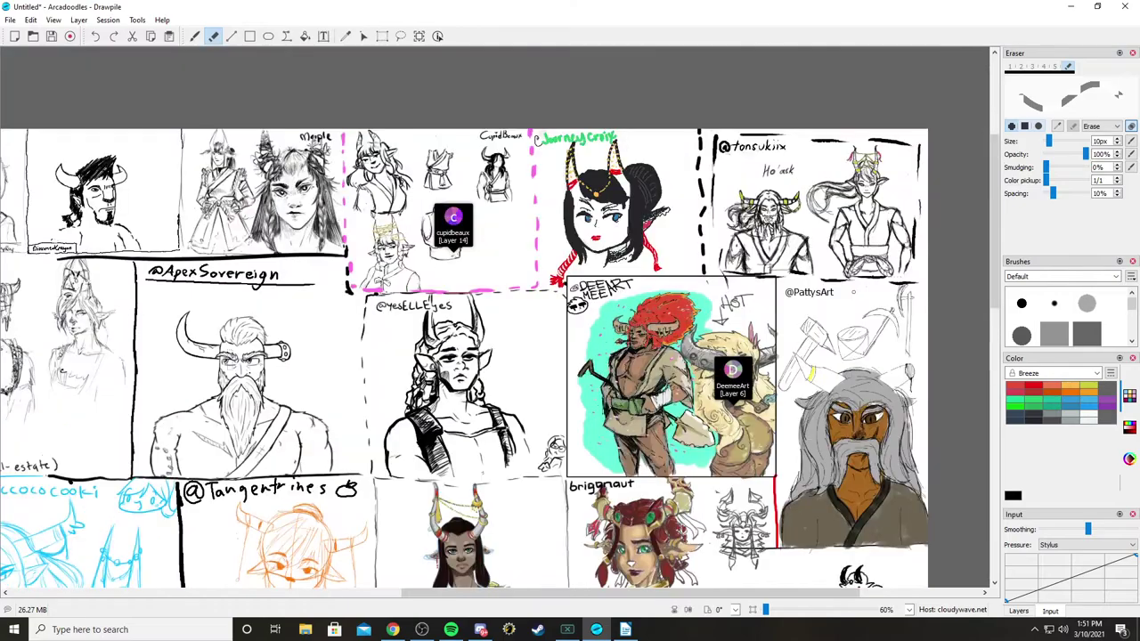
Step: Review the upper-middle panels from the red-haired figure across the bearded horned man to the blue and orange sketches
scroll(463, 317, "down", 1)
scroll(496, 323, "left", 3)
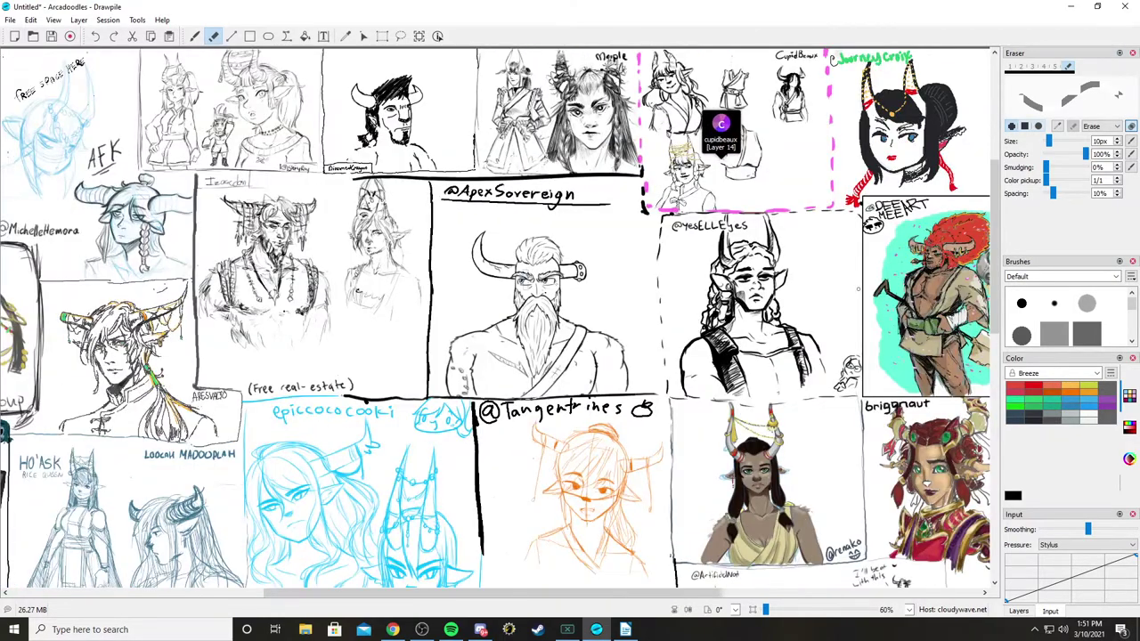
scroll(495, 320, "left", 4)
scroll(495, 320, "up", 1)
scroll(495, 321, "down", 1)
scroll(495, 321, "left", 2)
scroll(495, 321, "down", 1)
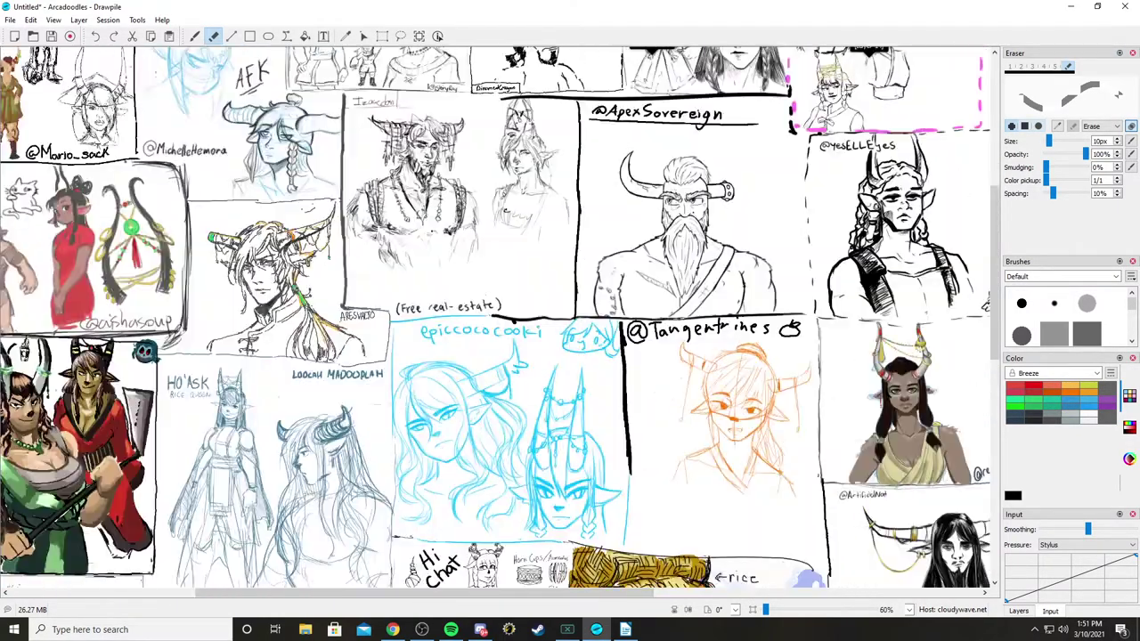
scroll(495, 317, "up", 2)
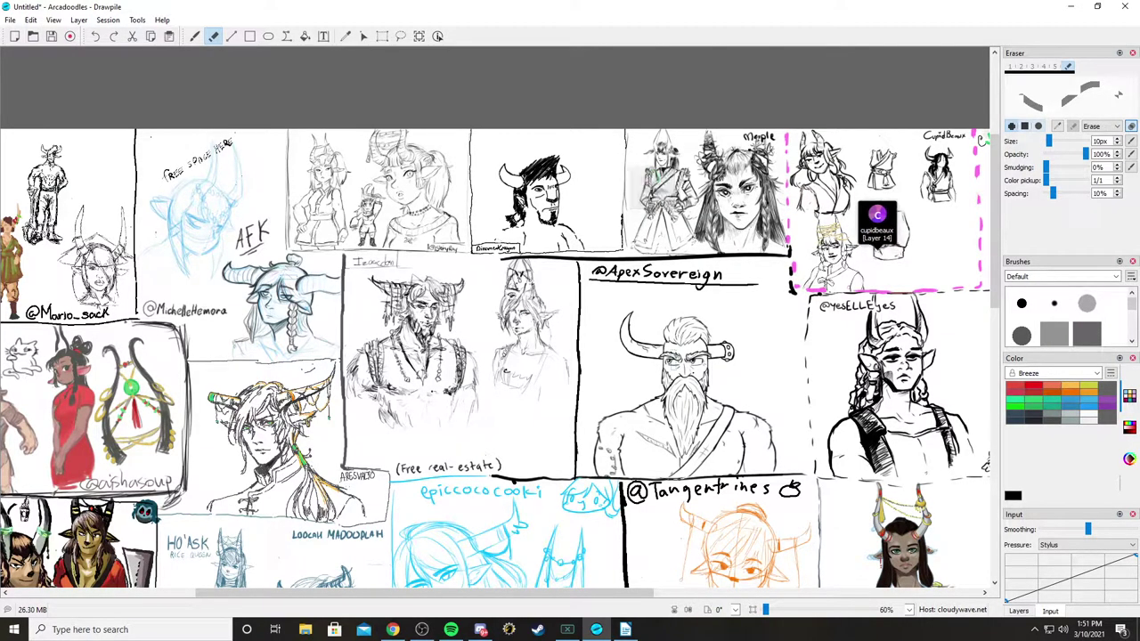
scroll(495, 317, "down", 2)
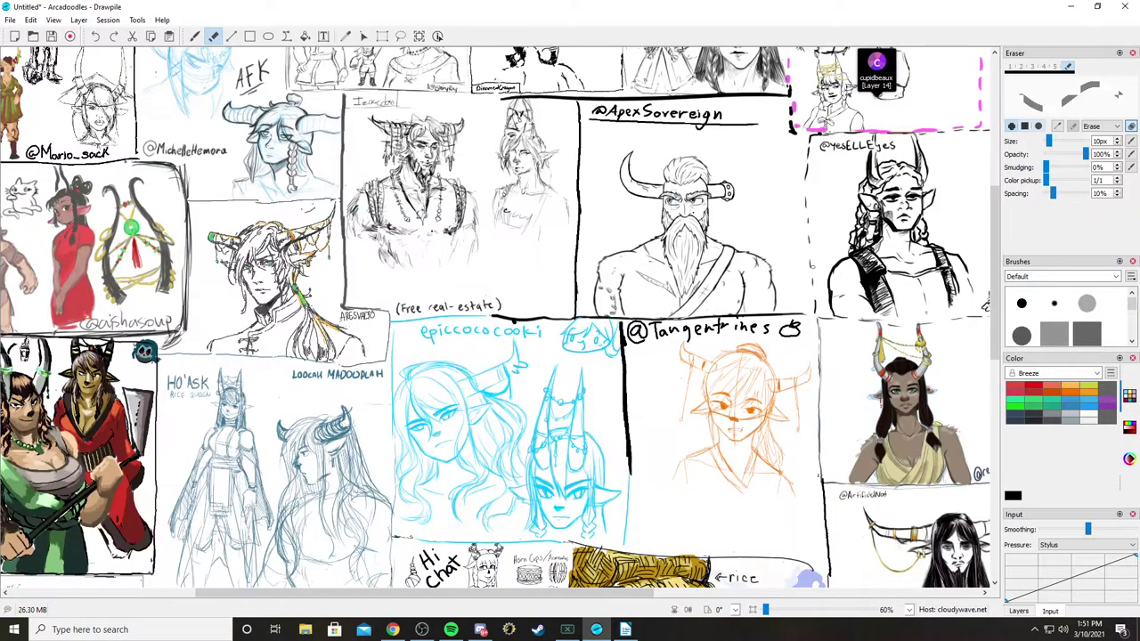
Step: Examine the left-side group painting and neighbouring sketches, the top row, and the middle panels around the orange sketch
scroll(495, 317, "left", 2)
scroll(495, 317, "down", 2)
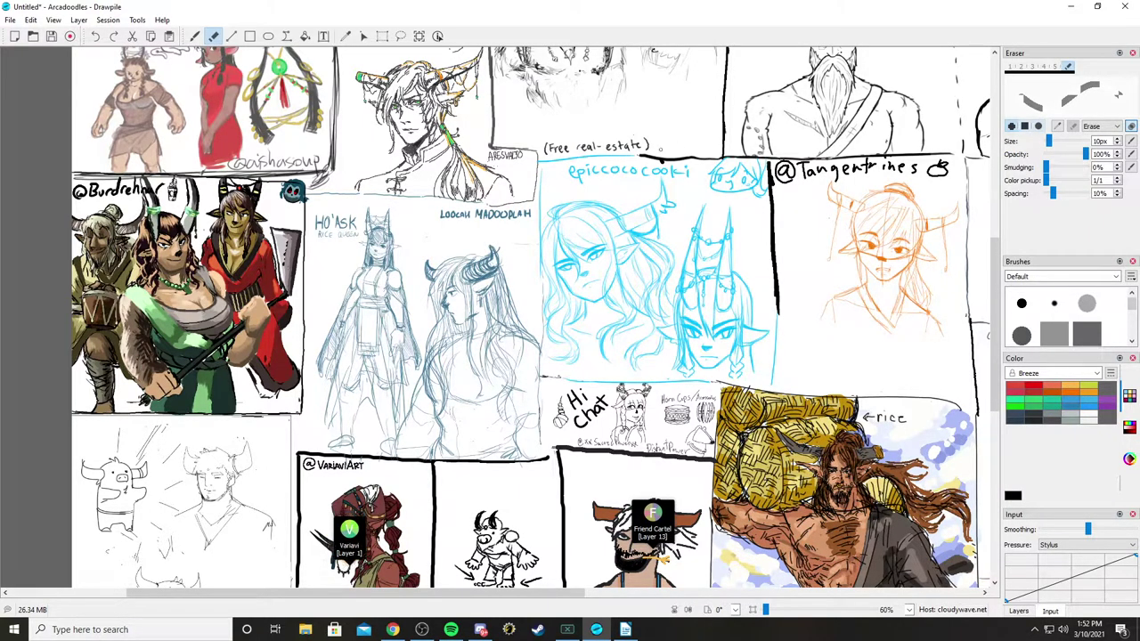
scroll(531, 317, "up", 4)
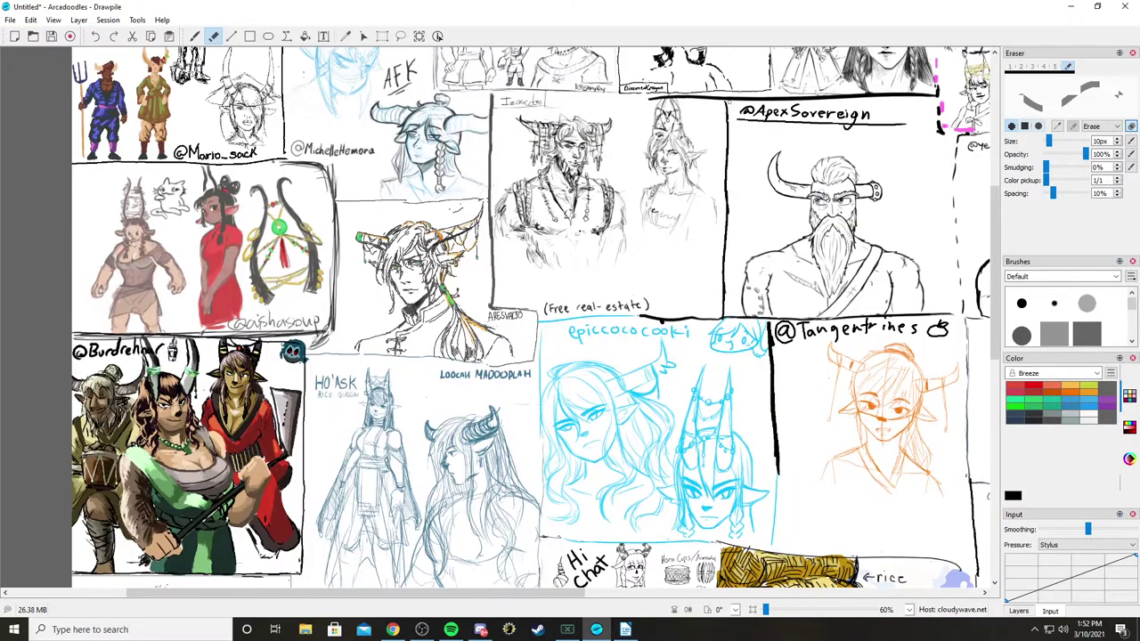
scroll(531, 317, "up", 2)
scroll(531, 317, "right", 4)
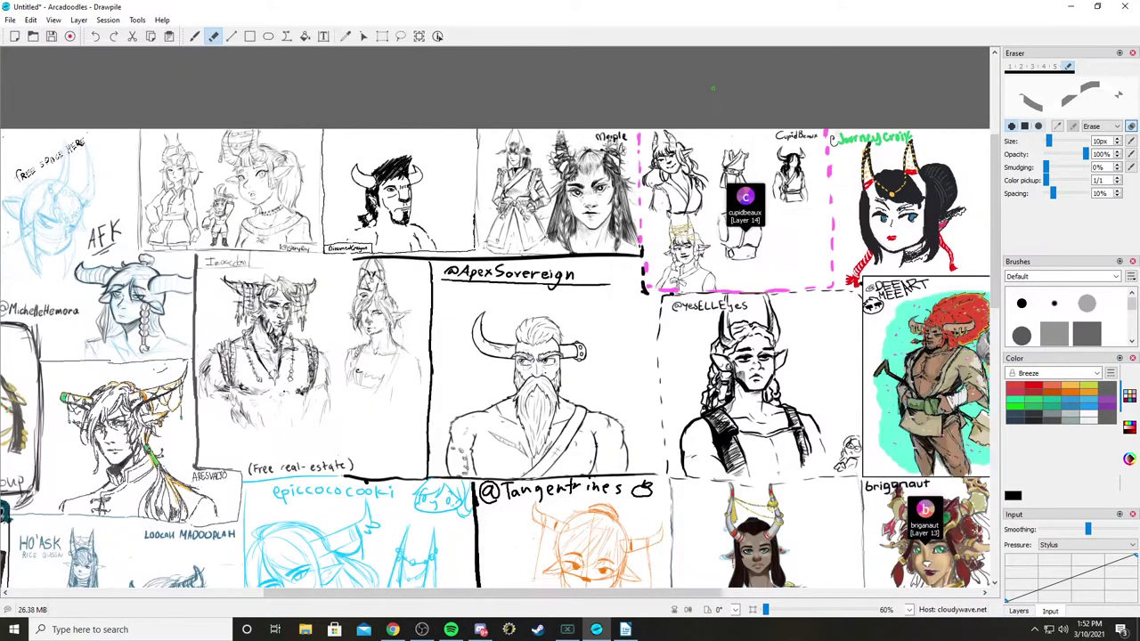
scroll(494, 317, "down", 5)
scroll(495, 317, "right", 3)
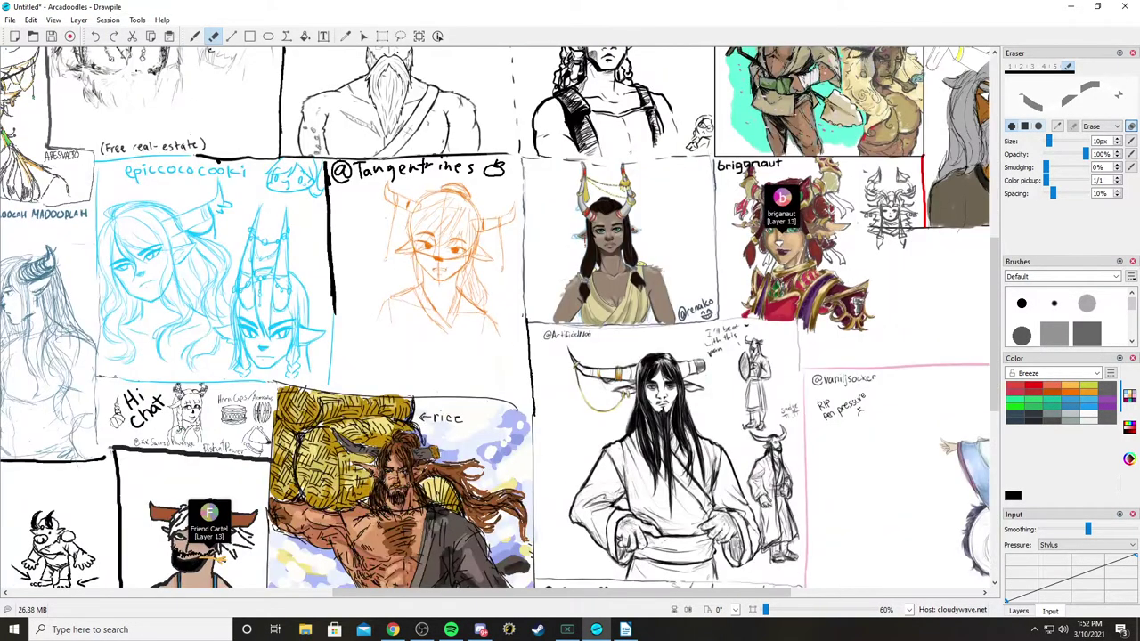
Step: Sweep over the right-hand and middle panels once more and check the whole canvas of horned characters
scroll(495, 317, "right", 3)
scroll(495, 317, "up", 4)
scroll(495, 317, "down", 2)
scroll(495, 317, "down", 6)
scroll(495, 317, "left", 6)
scroll(495, 316, "up", 5)
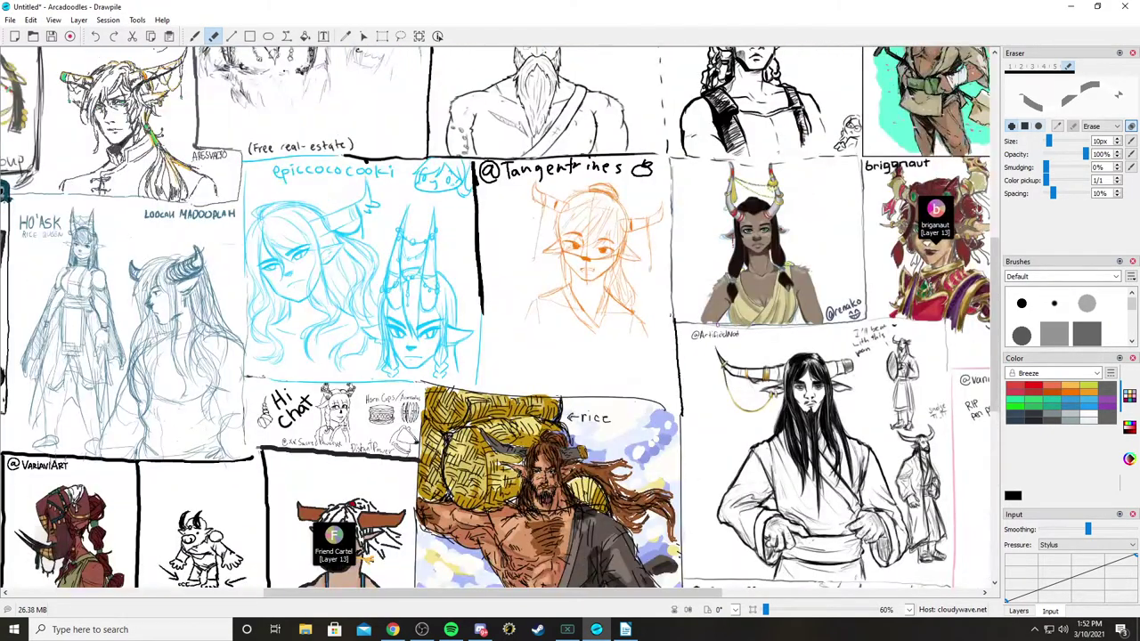
scroll(495, 317, "up", 3)
scroll(495, 317, "down", 3)
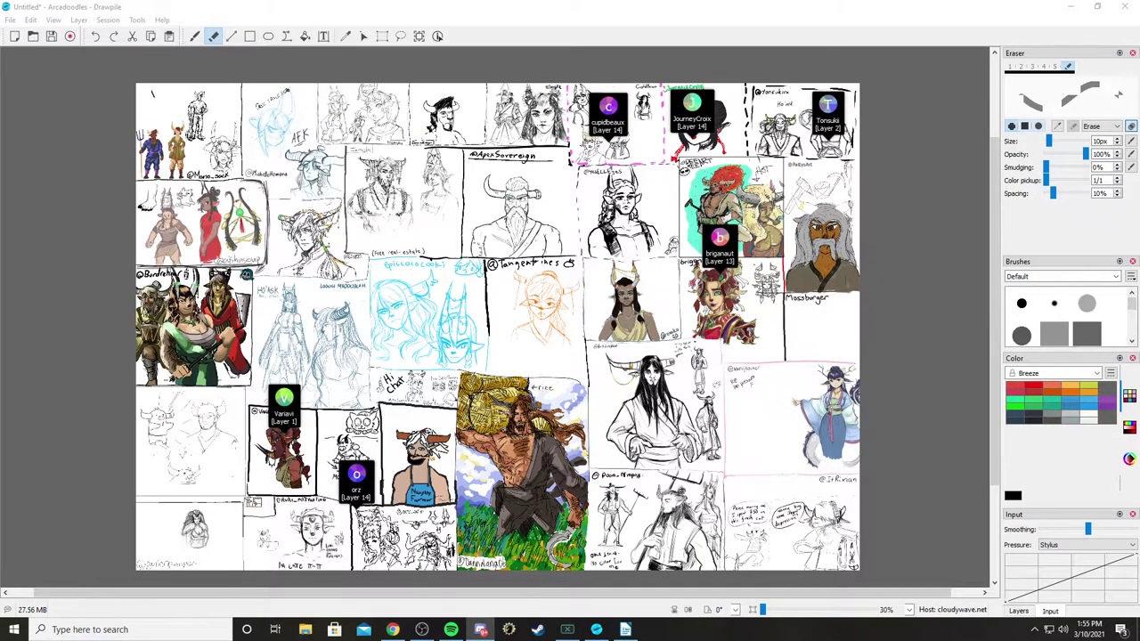
Step: Switch to the browser to view the muscular horned sketch image0.png, close it, and view the Hoask.png drawing
key("alt+Tab")
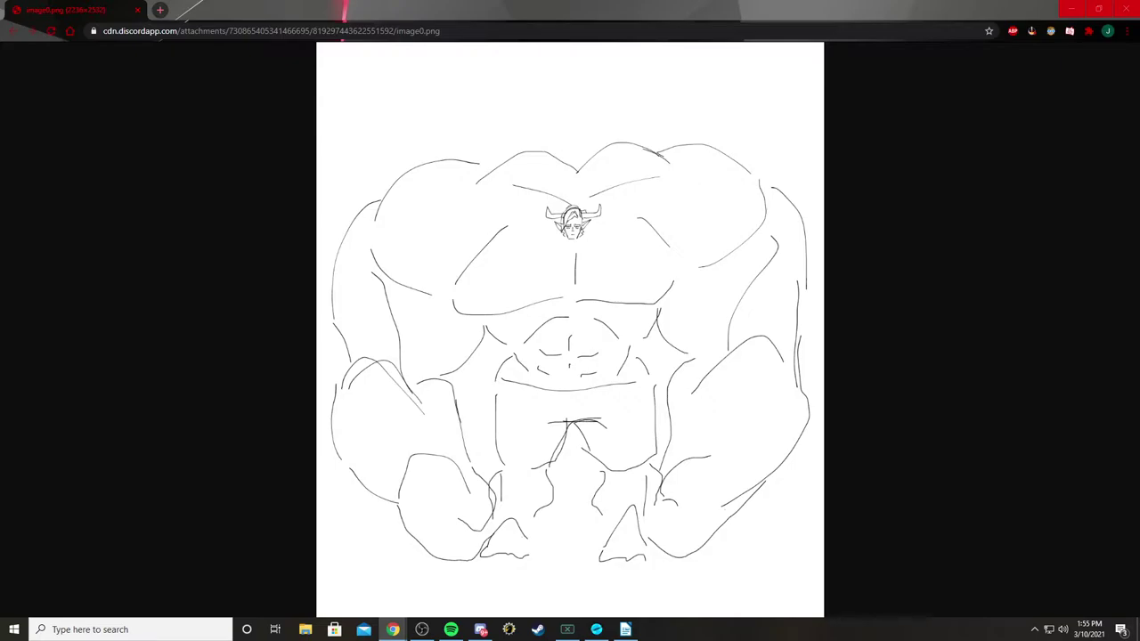
left_click(1131, 7)
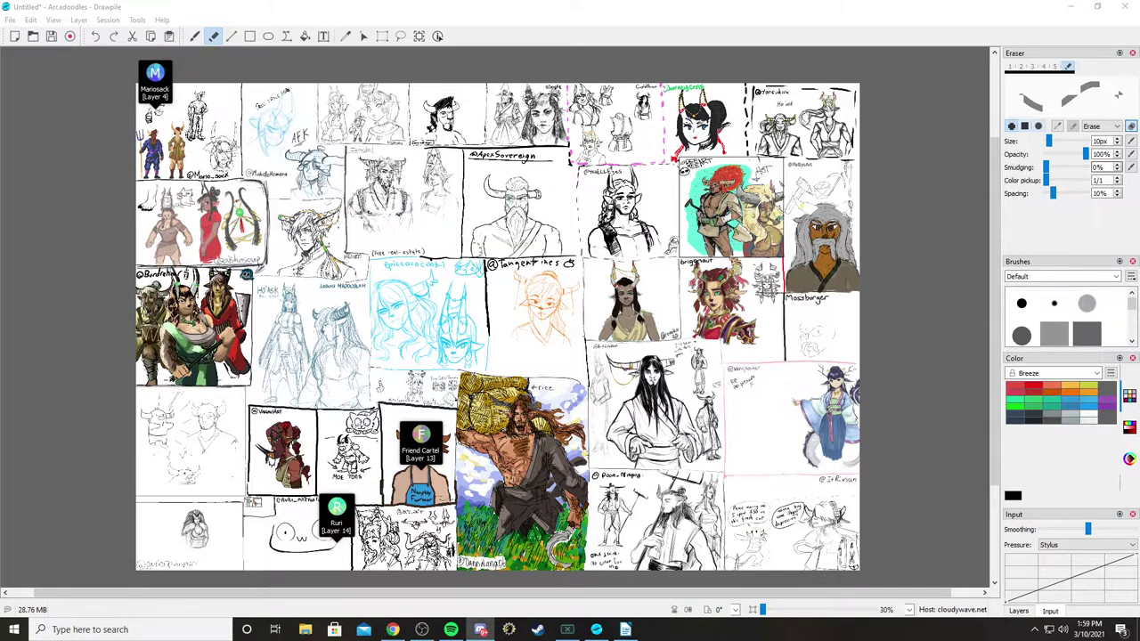
key("alt+Tab")
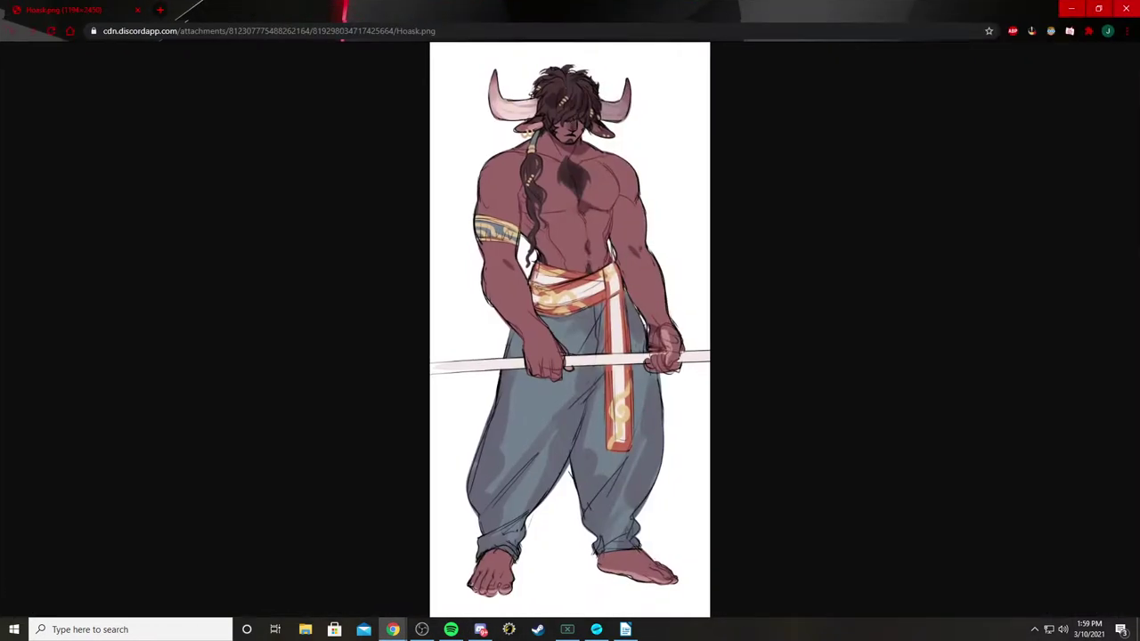
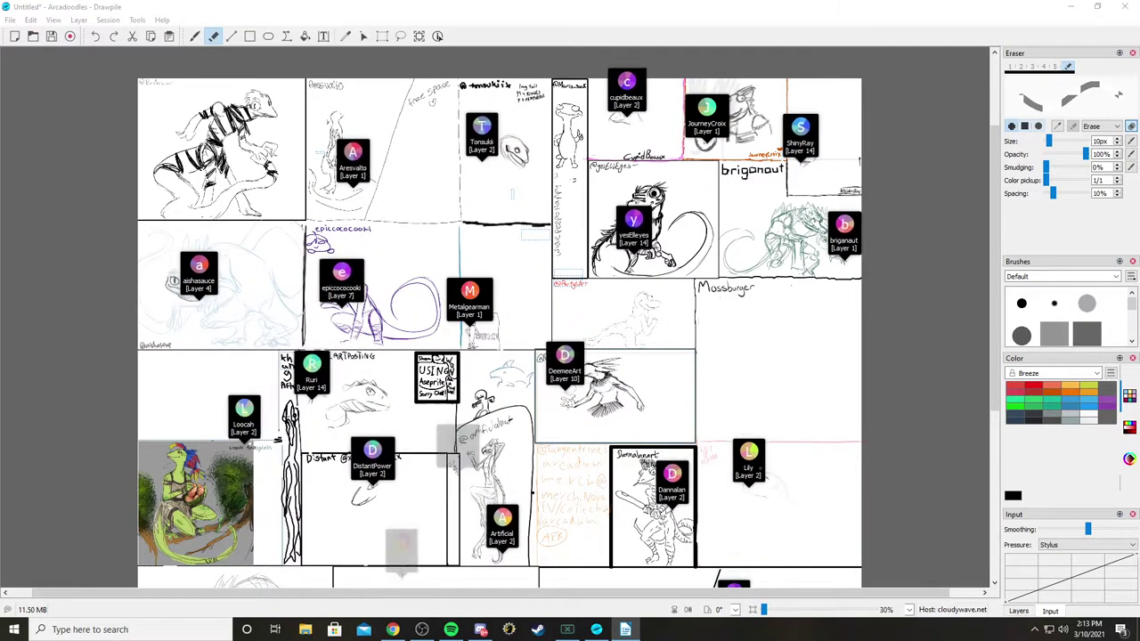
Step: Look over the new canvas of reptile character drawings from the top row to the bottom panels
scroll(498, 320, "down", 3)
scroll(498, 320, "up", 3)
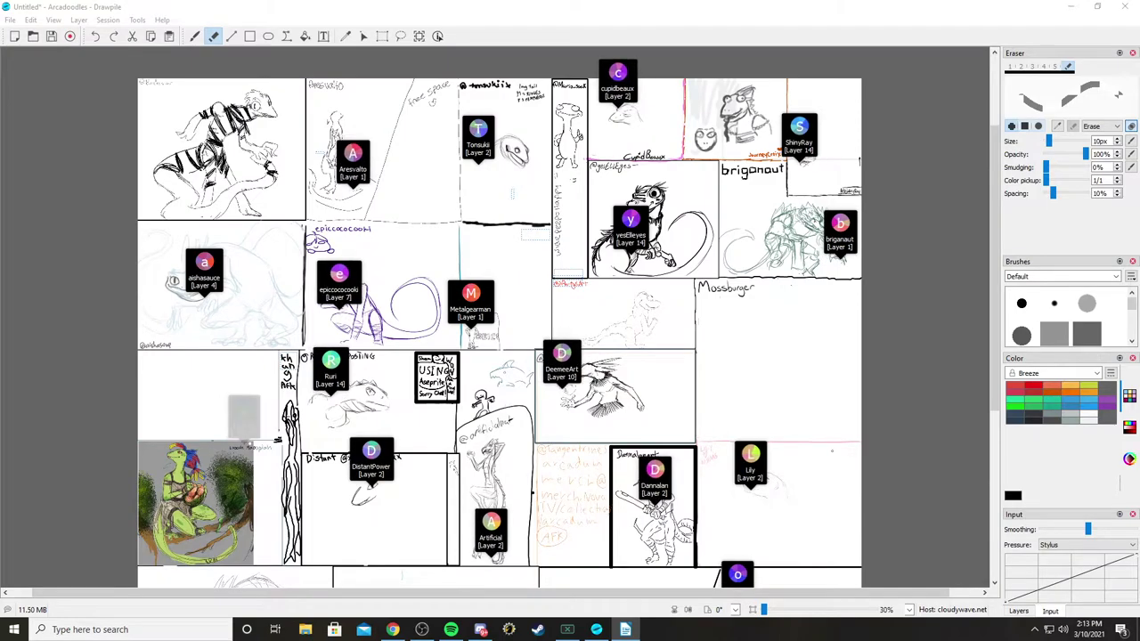
scroll(499, 320, "down", 2)
scroll(498, 320, "up", 2)
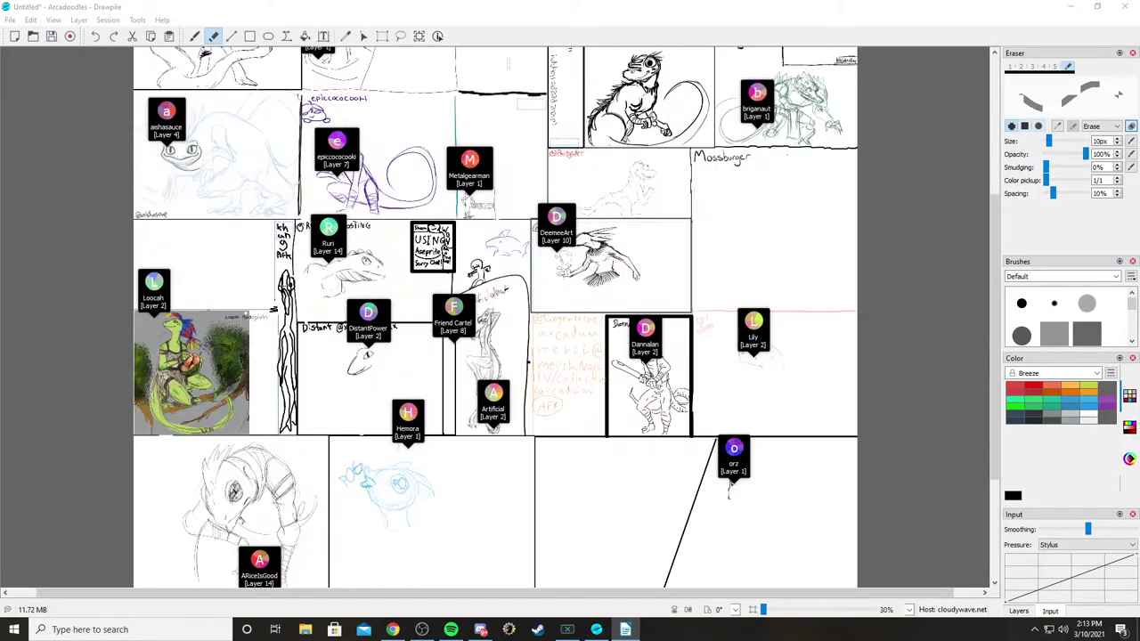
scroll(499, 320, "down", 3)
scroll(499, 321, "up", 2)
scroll(498, 320, "down", 1)
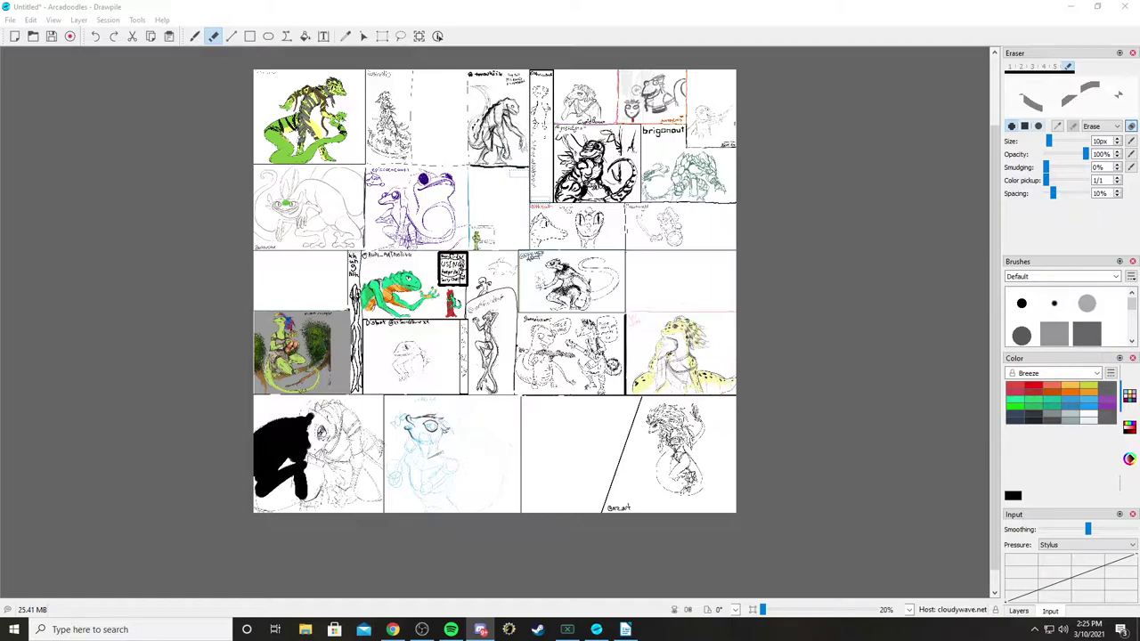
scroll(495, 307, "up", 1)
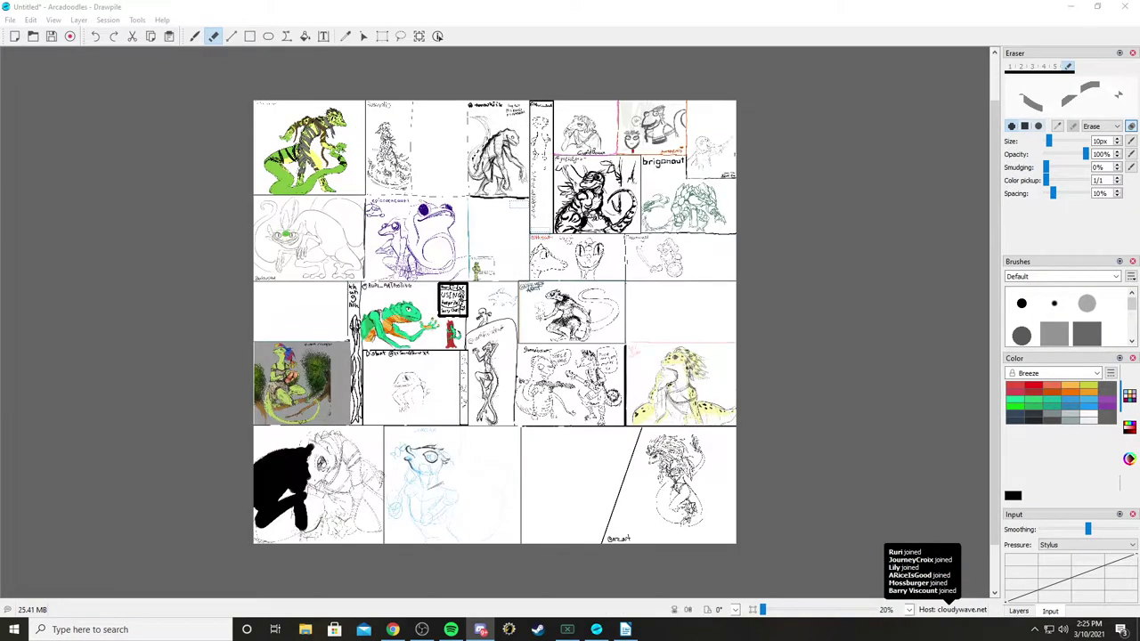
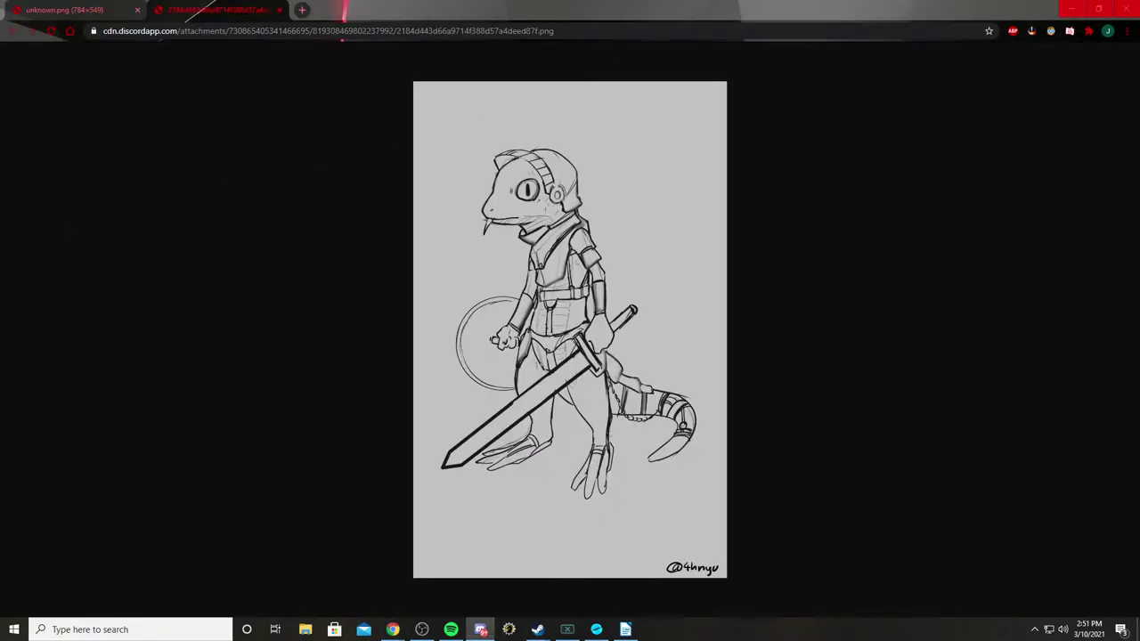
Step: View the sword-carrying gecko sketch and GEKOIDOODLE.png in the browser, closing each image window after viewing
left_click(606, 6)
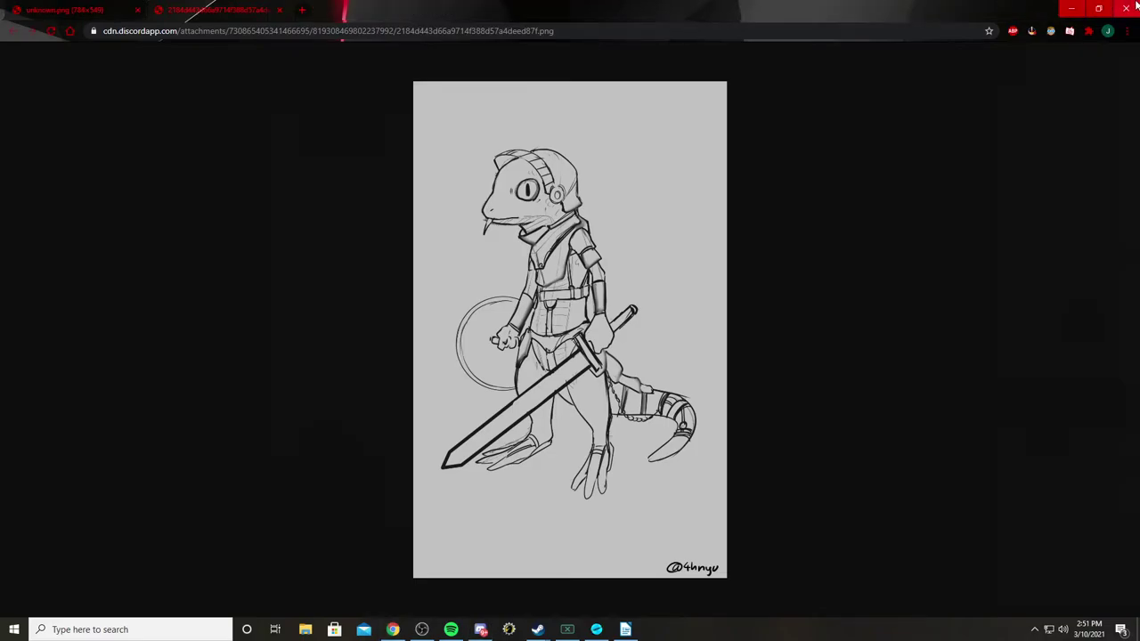
left_click(1129, 7)
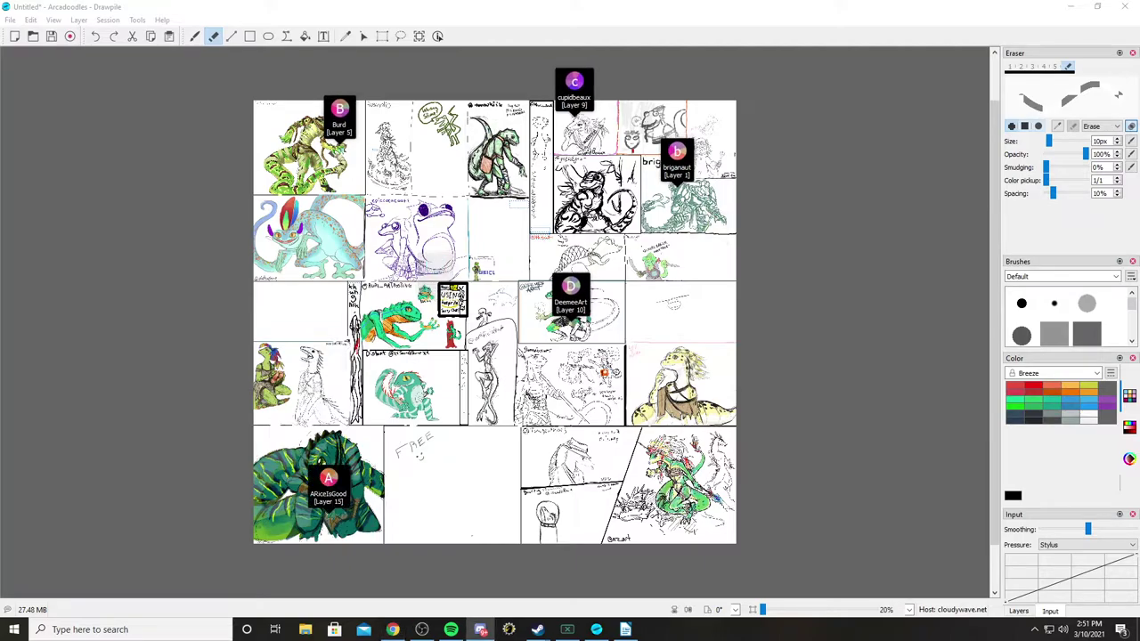
key("alt+Tab")
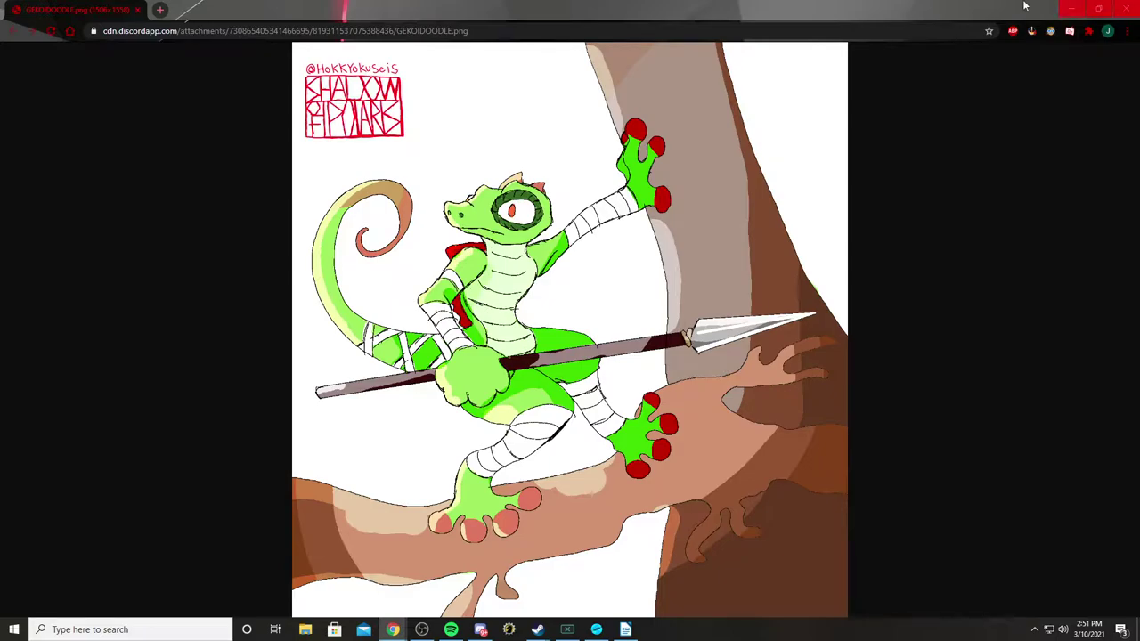
left_click(1126, 9)
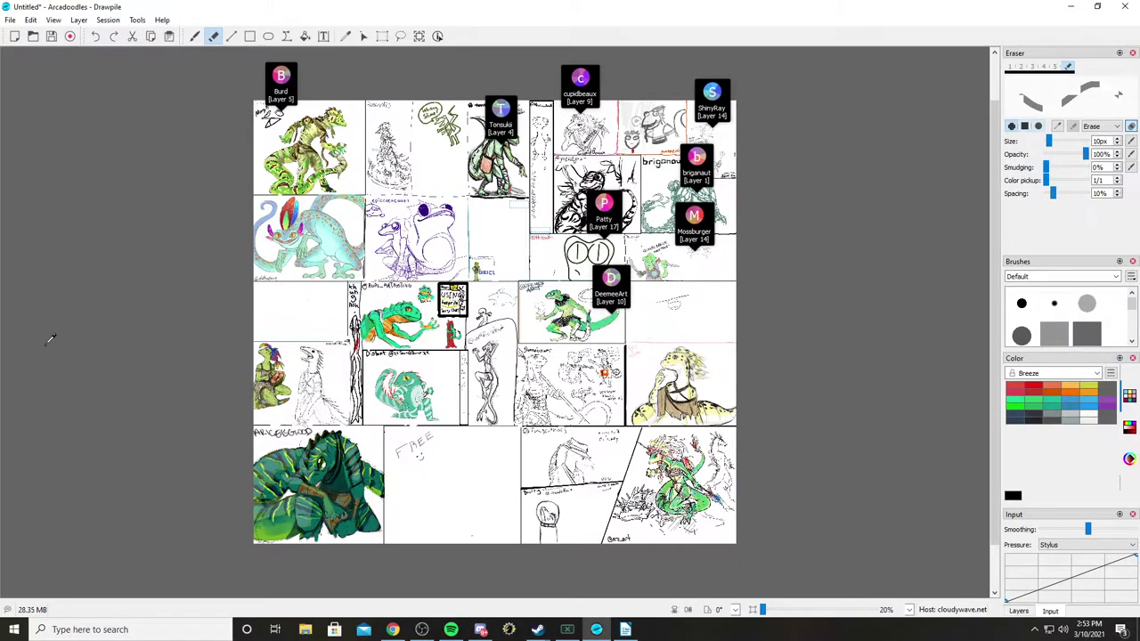
Step: Examine the reptile drawings along the canvas's upper row, from the green striped lizard to the armored teal sketch
scroll(50, 328, "up", 2)
scroll(86, 487, "up", 5)
scroll(97, 410, "left", 4)
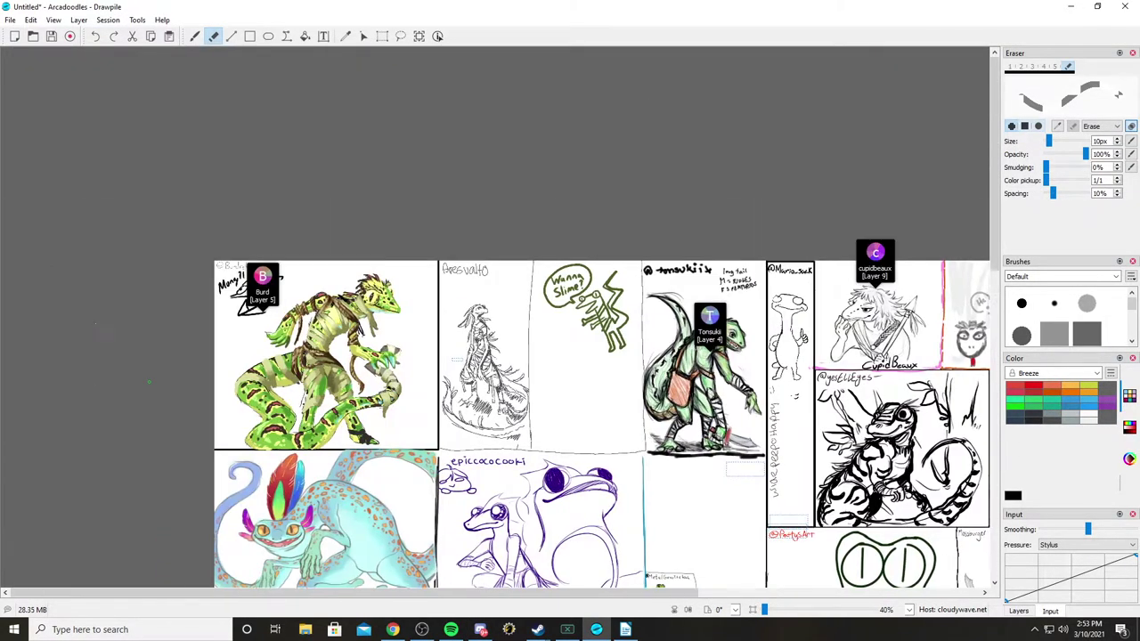
scroll(110, 333, "down", 2)
scroll(109, 333, "up", 3)
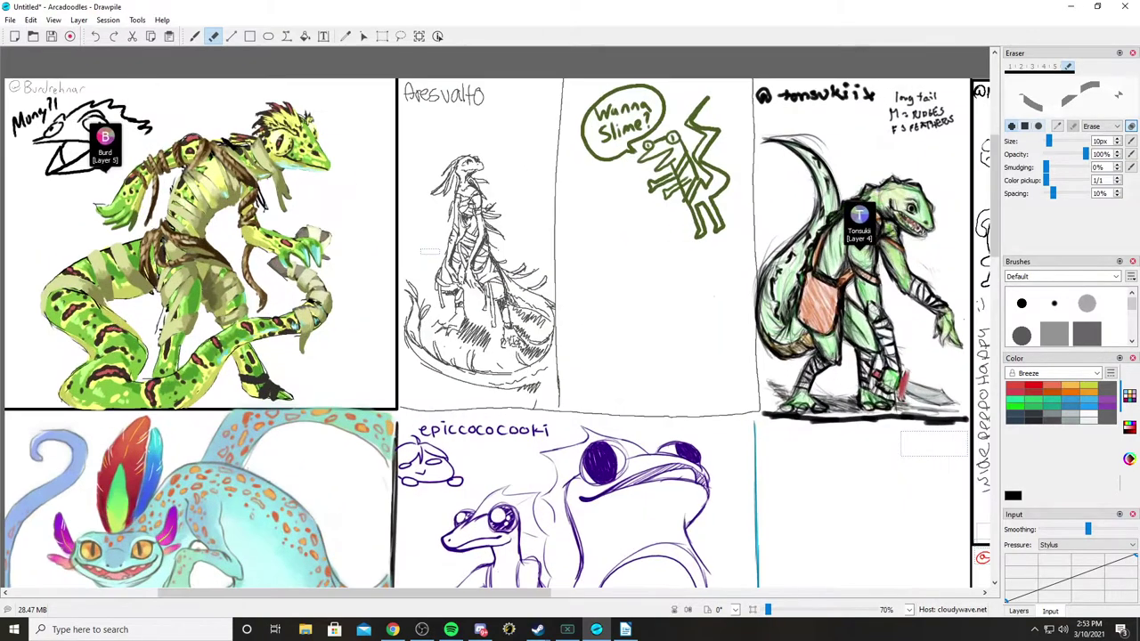
scroll(107, 333, "left", 2)
scroll(105, 332, "right", 2)
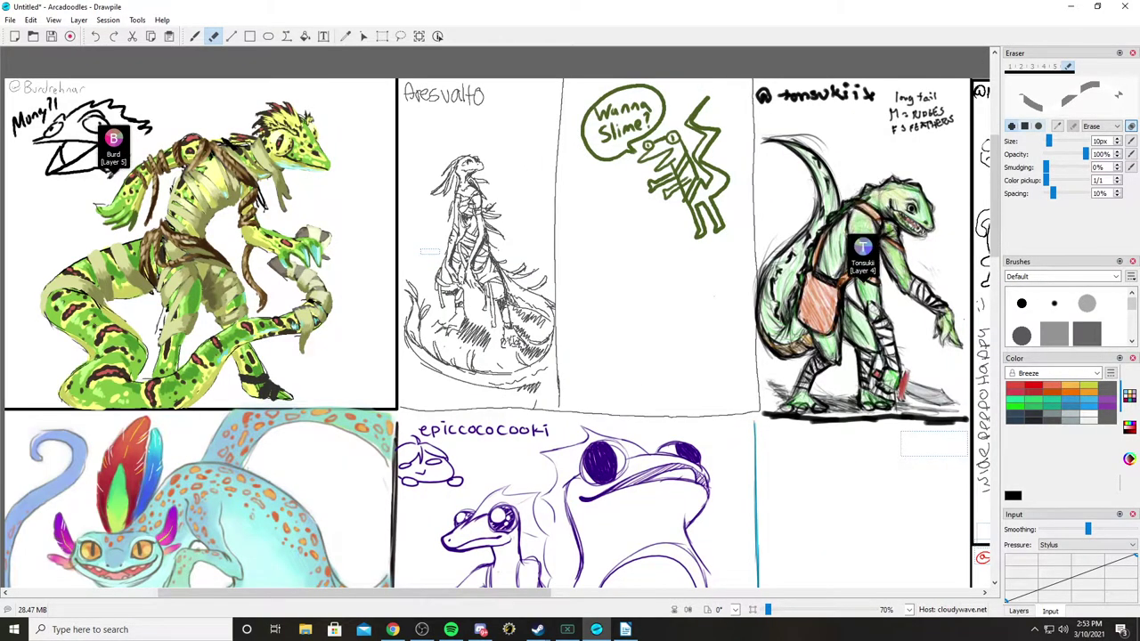
scroll(105, 332, "right", 2)
scroll(90, 322, "right", 2)
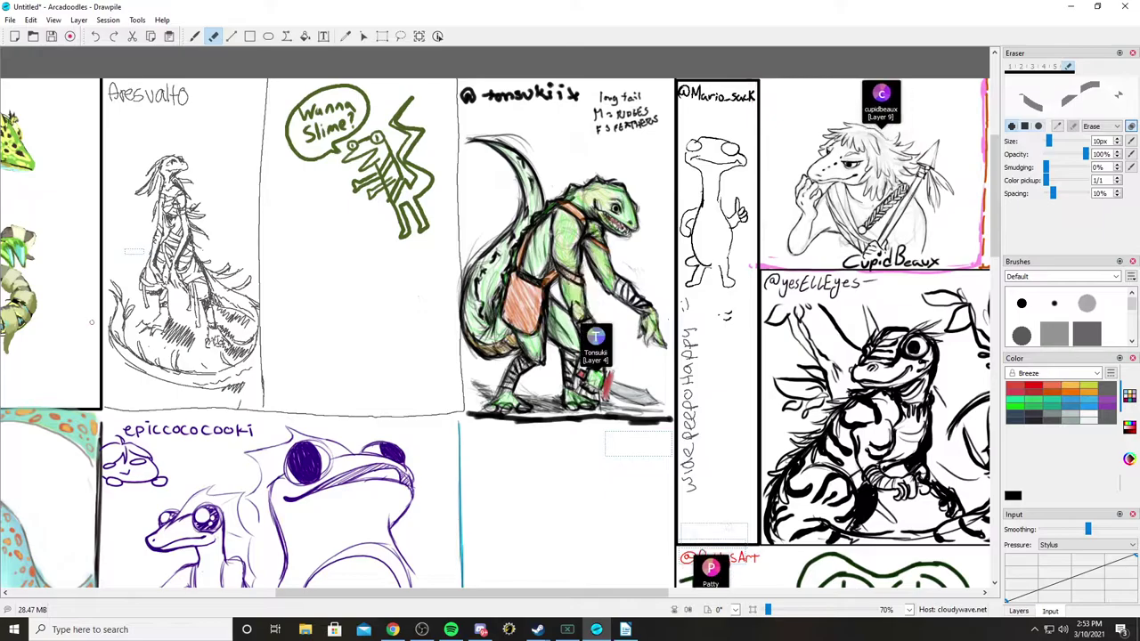
scroll(91, 322, "right", 2)
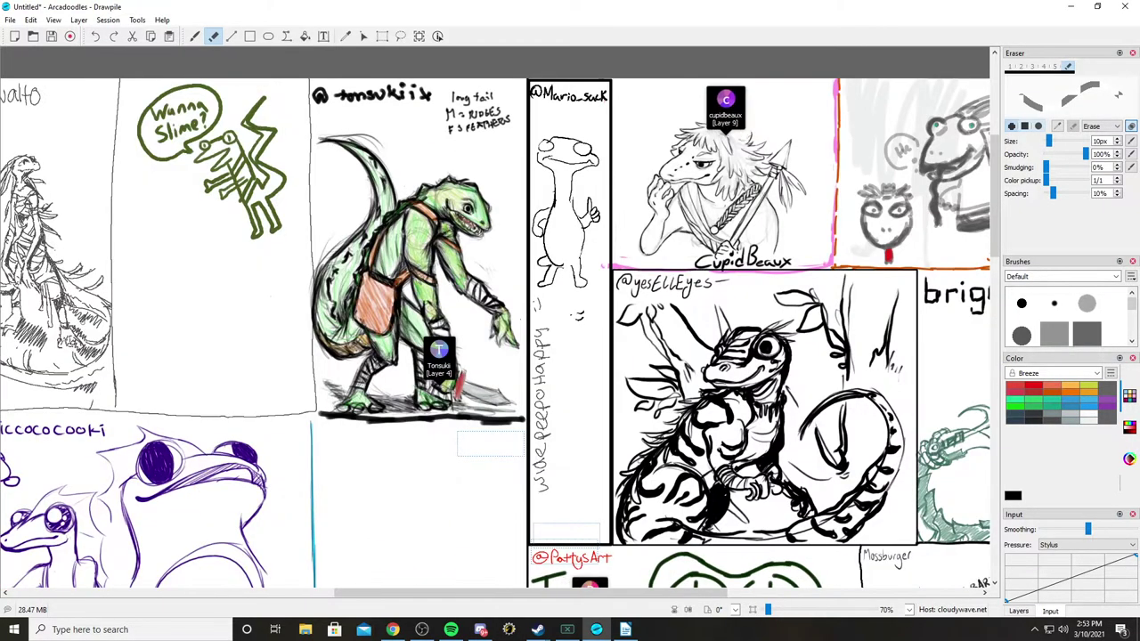
scroll(87, 323, "right", 2)
scroll(86, 322, "right", 2)
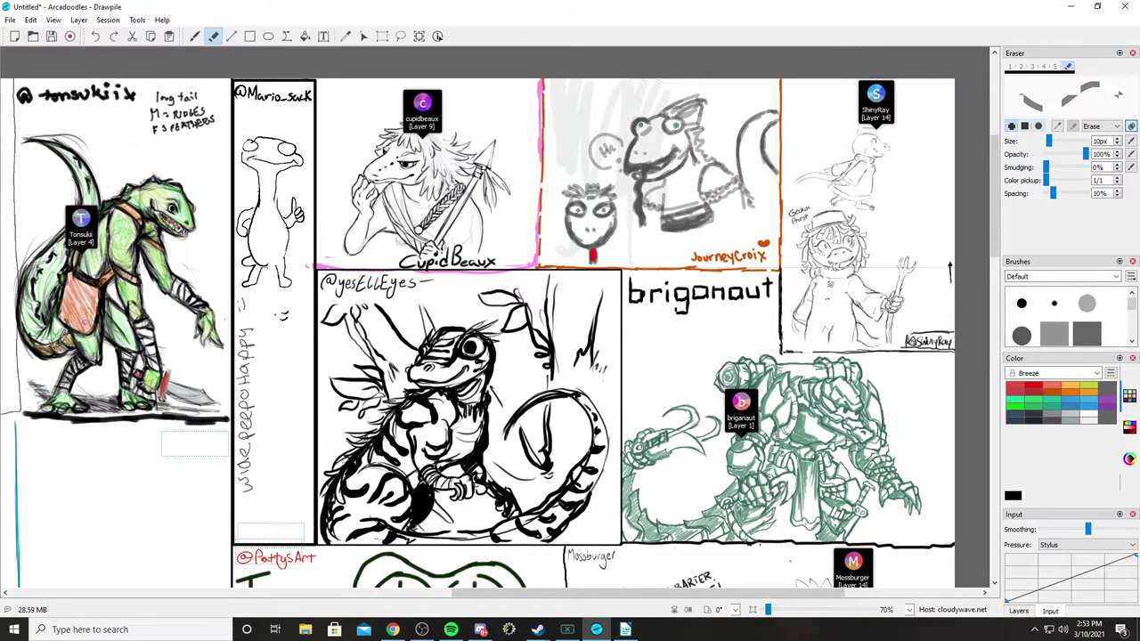
Step: Look over the second-row panels, from the sword-wielding lizard and big-eyed gecko face to the purple frog sketch
scroll(236, 321, "down", 3)
scroll(236, 320, "left", 2)
scroll(236, 321, "down", 1)
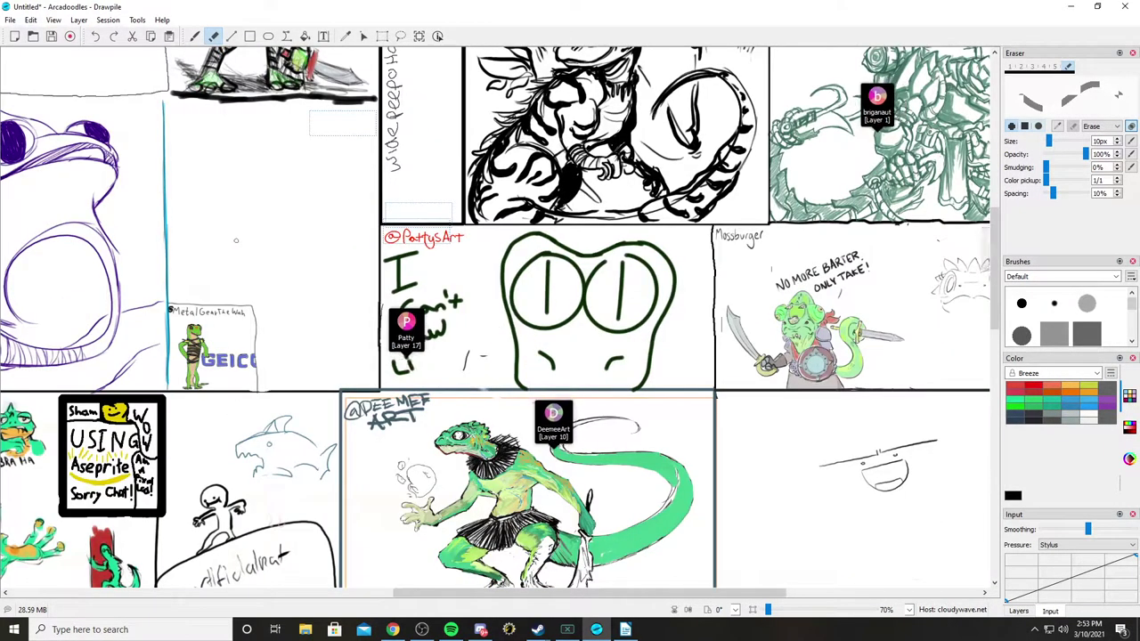
scroll(236, 240, "right", 2)
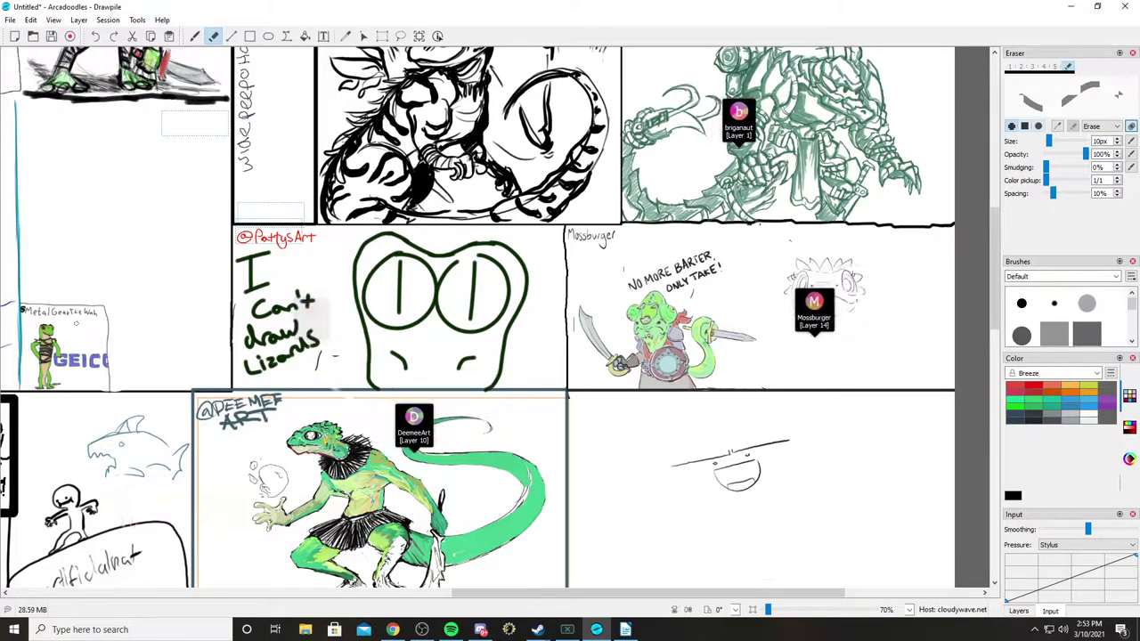
scroll(75, 319, "left", 2)
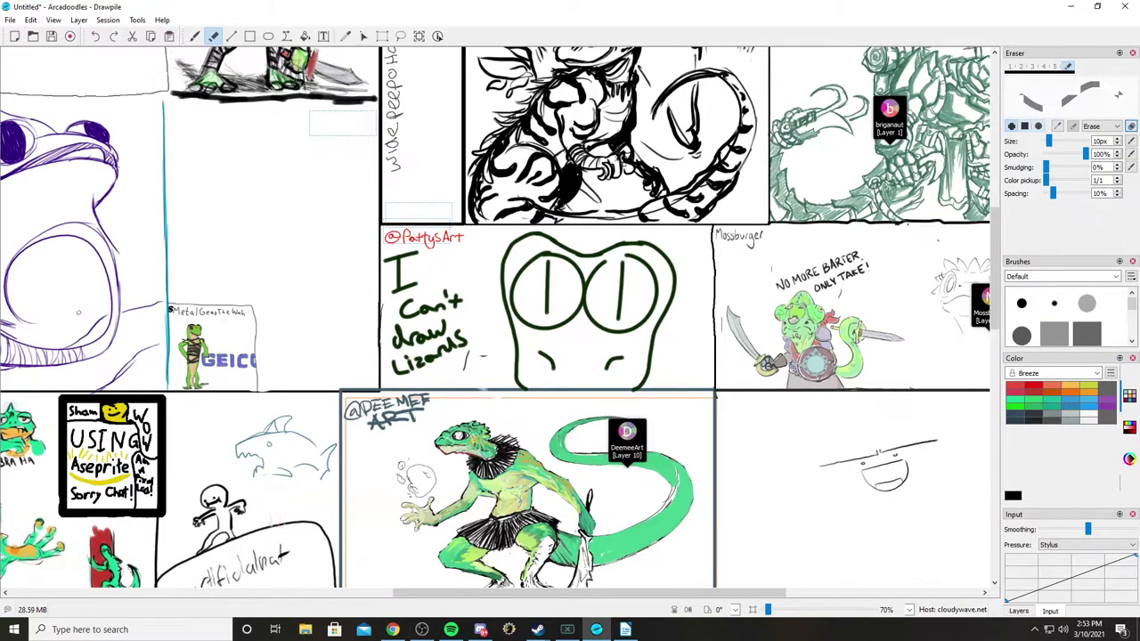
scroll(495, 321, "left", 2)
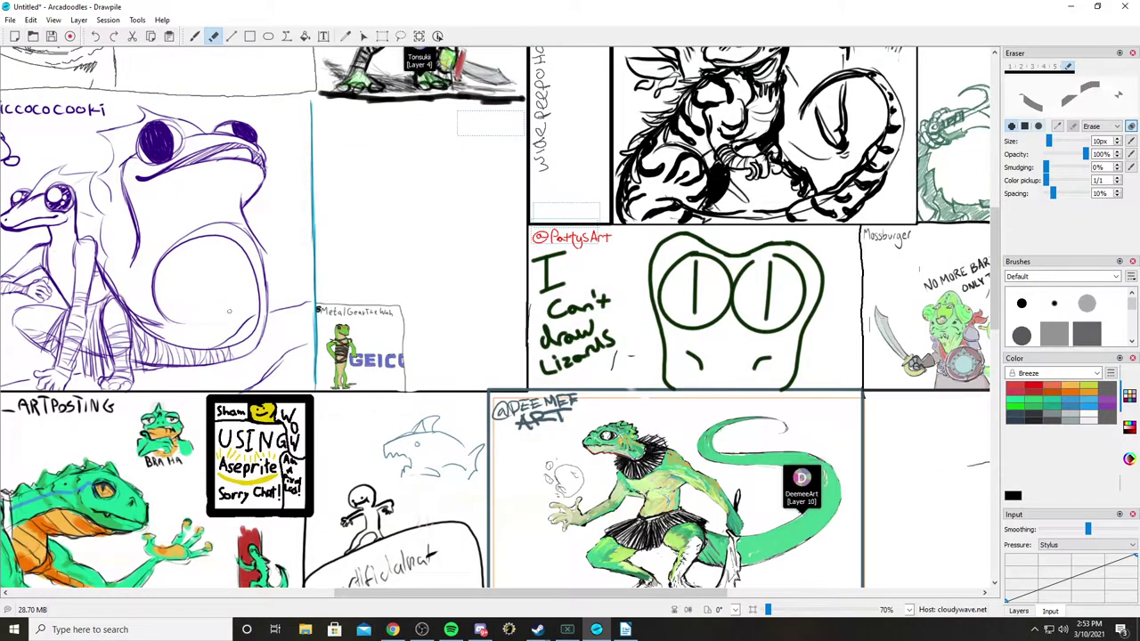
scroll(229, 311, "left", 4)
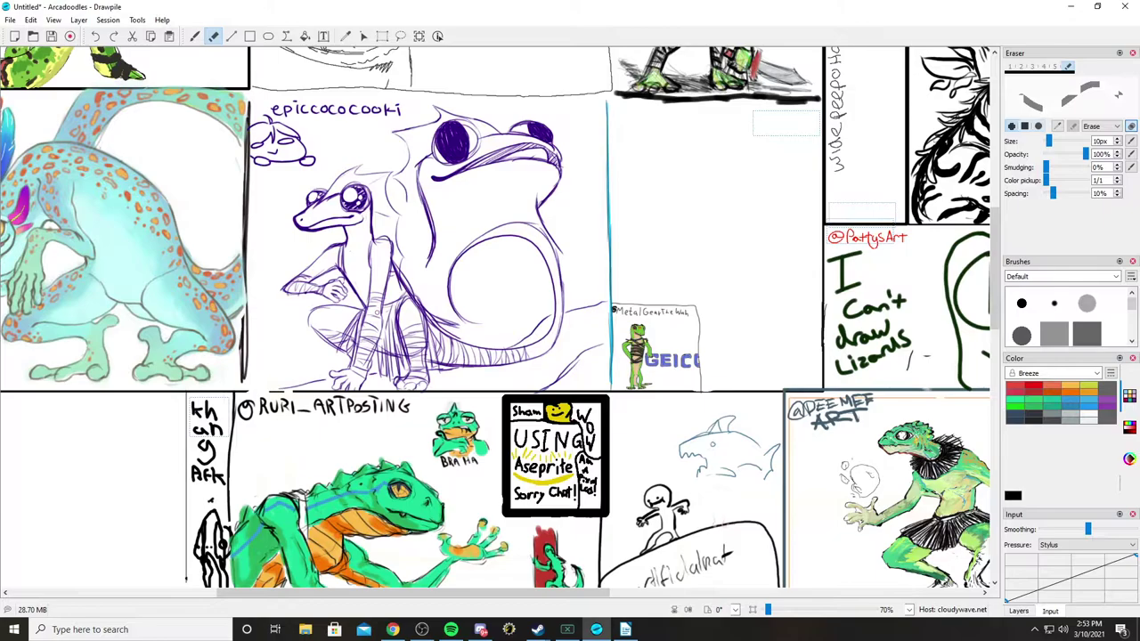
Step: Examine the lower-middle panels from the orange-bellied lizard to the spotted yellow gecko, plus the bottom-row hatted lizard and feathered warrior
scroll(495, 321, "left", 4)
scroll(570, 316, "down", 4)
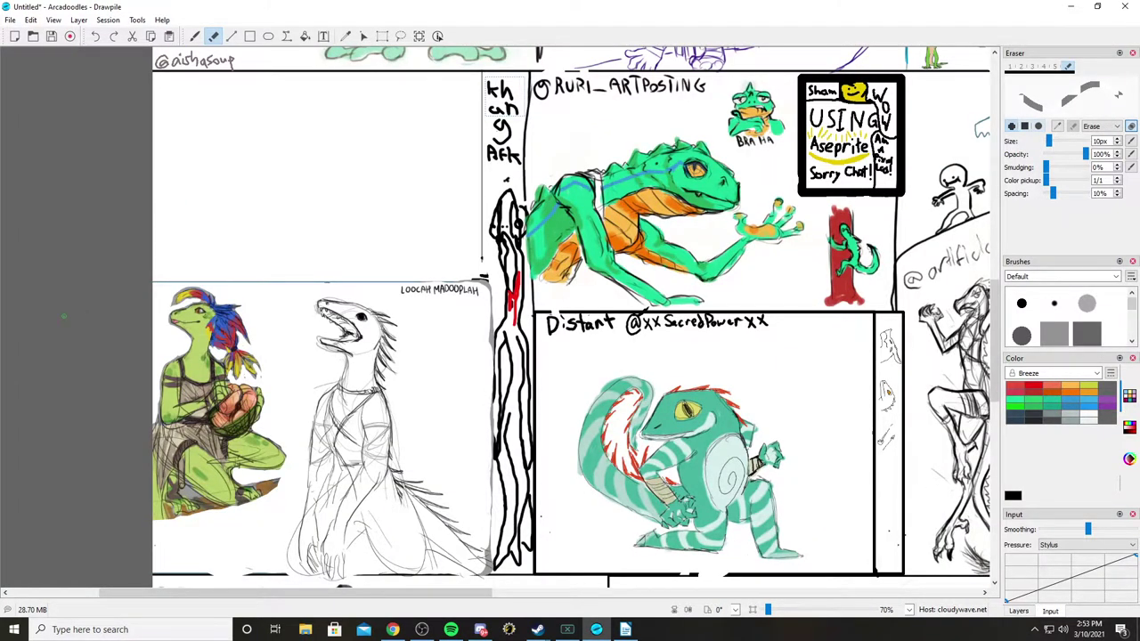
scroll(570, 316, "down", 1)
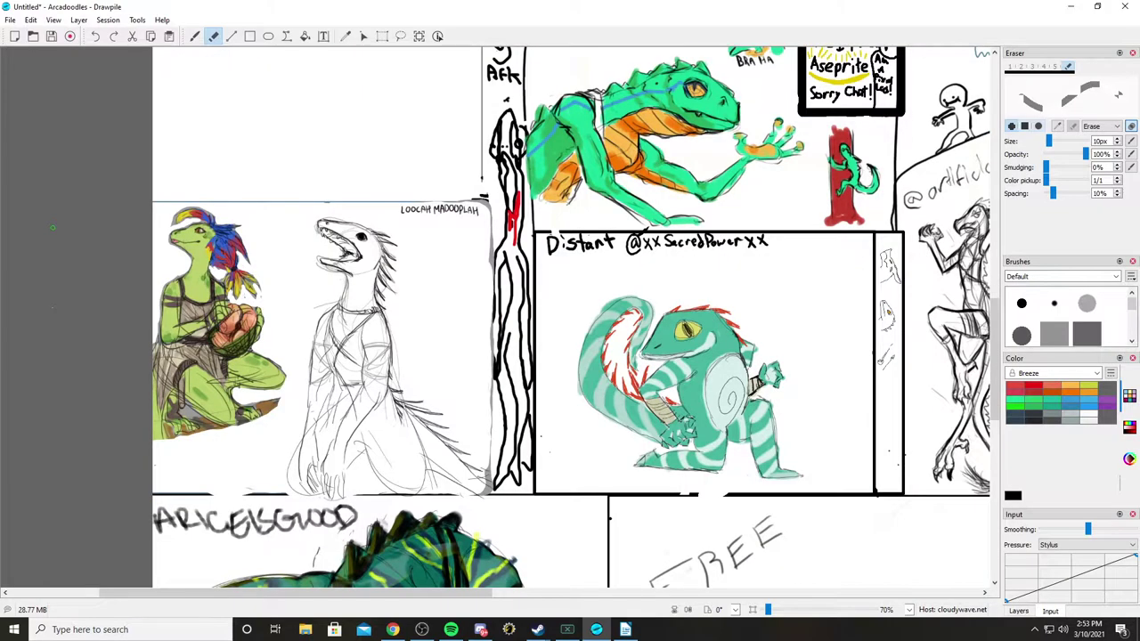
scroll(53, 228, "right", 2)
scroll(495, 321, "right", 2)
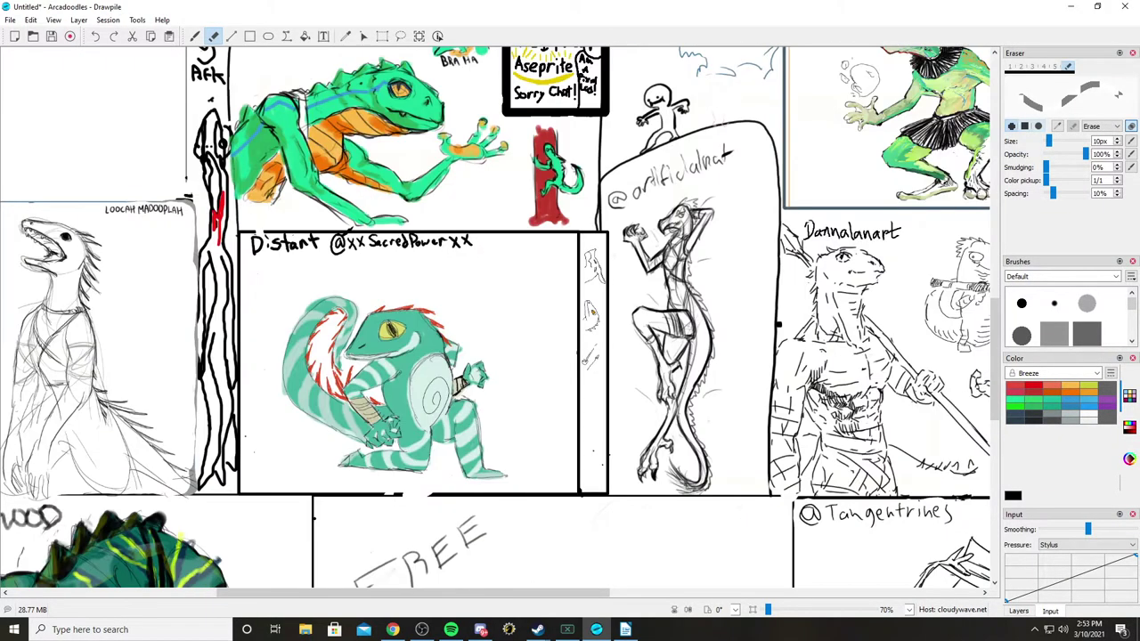
scroll(495, 321, "right", 4)
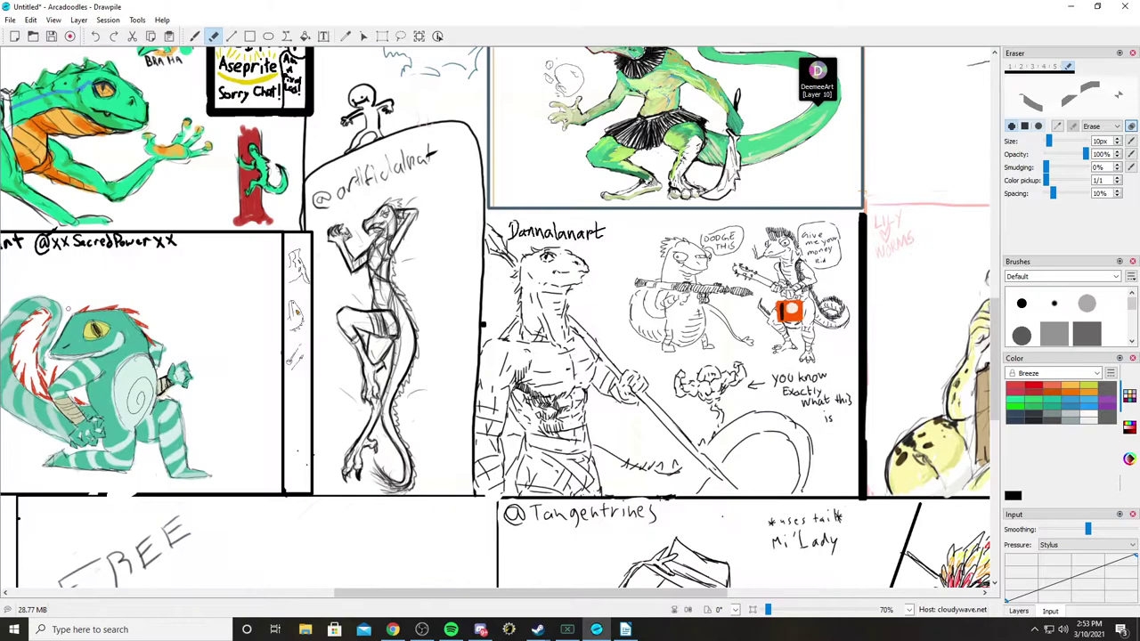
scroll(495, 322, "right", 2)
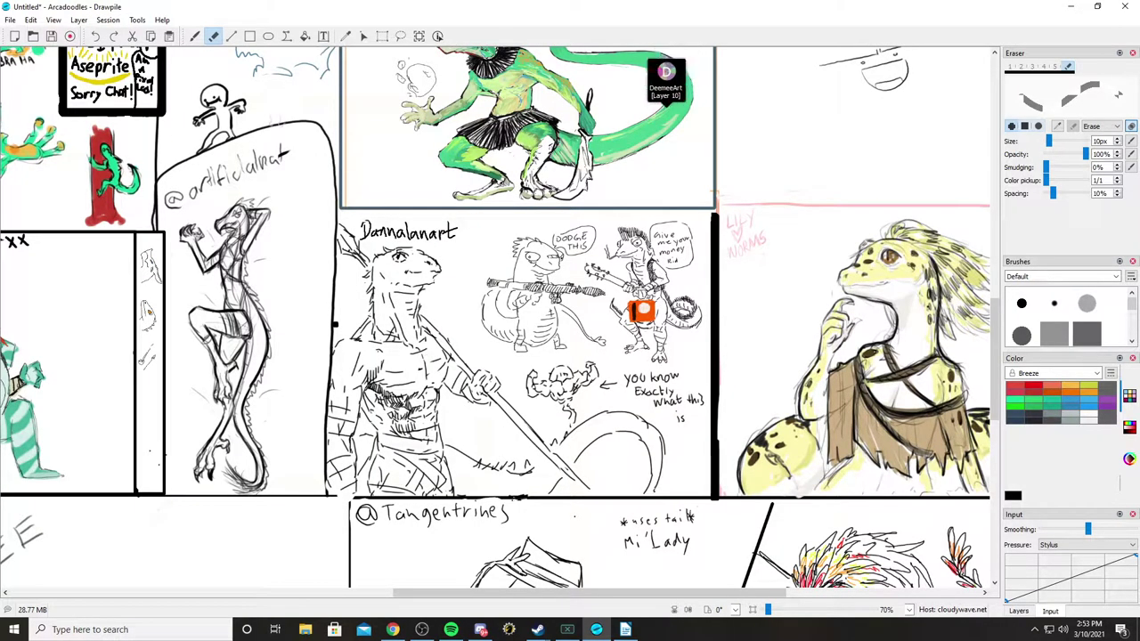
scroll(495, 321, "right", 2)
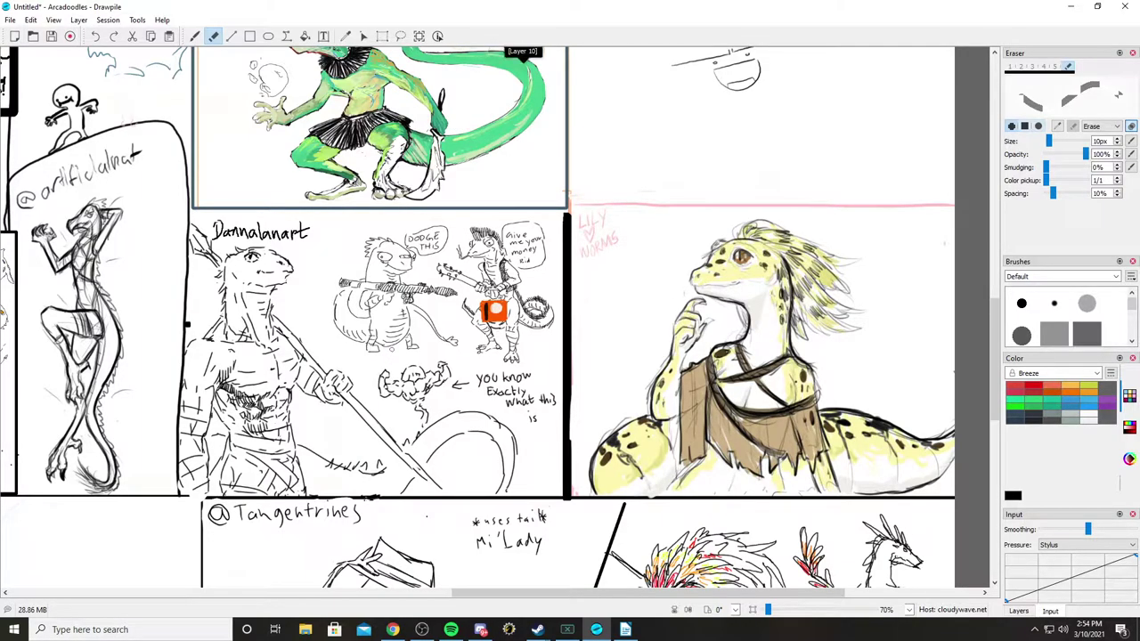
scroll(477, 320, "right", 3)
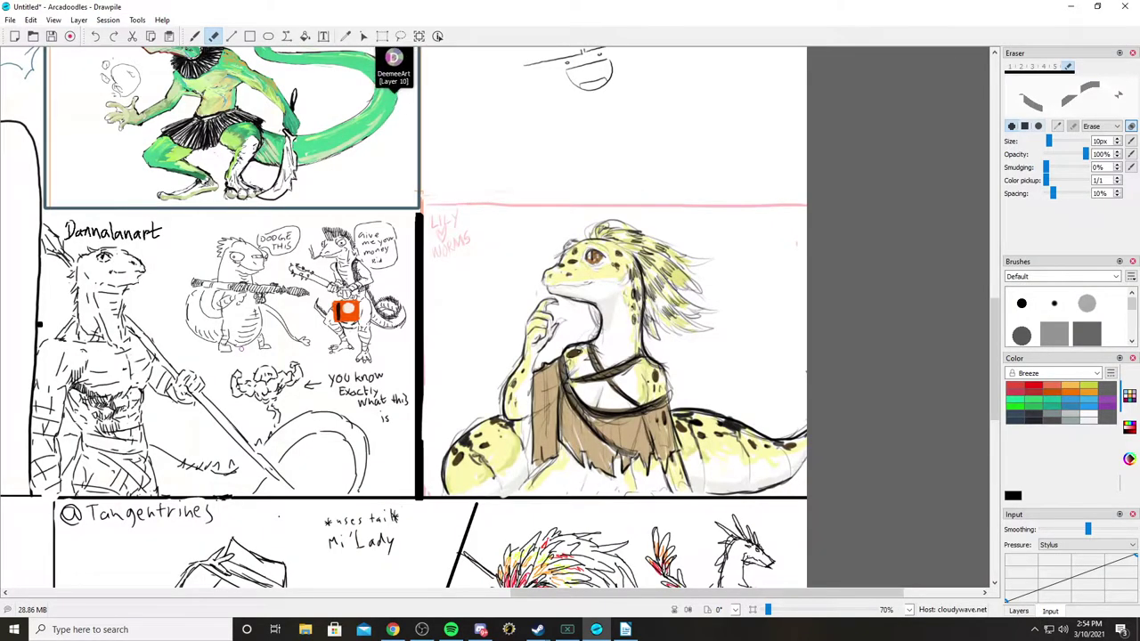
scroll(404, 317, "down", 2)
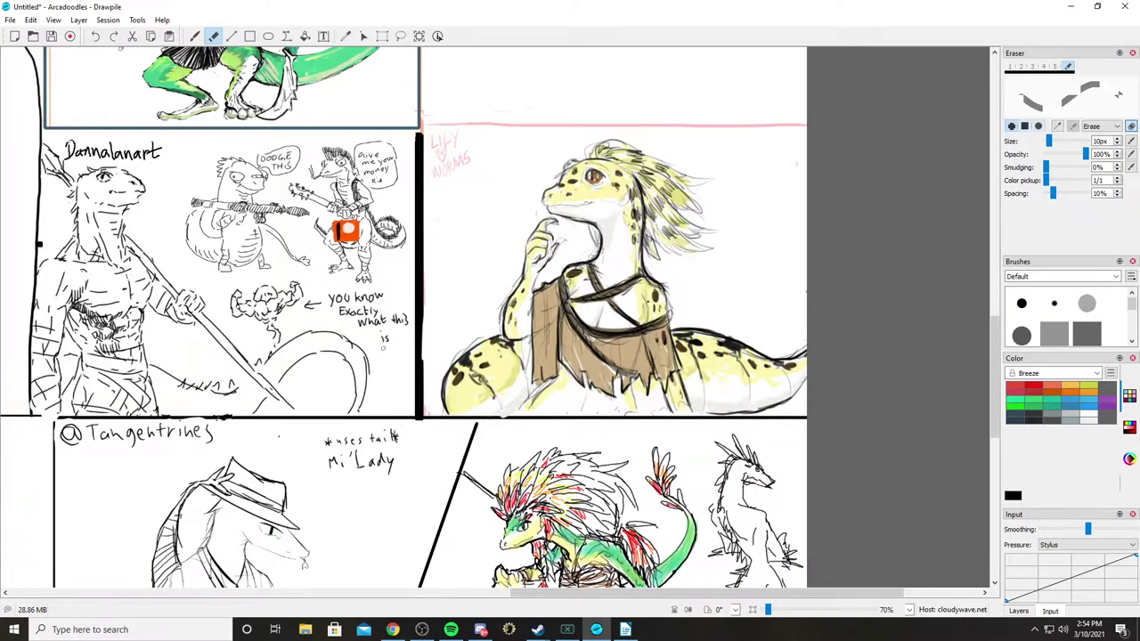
scroll(404, 317, "down", 2)
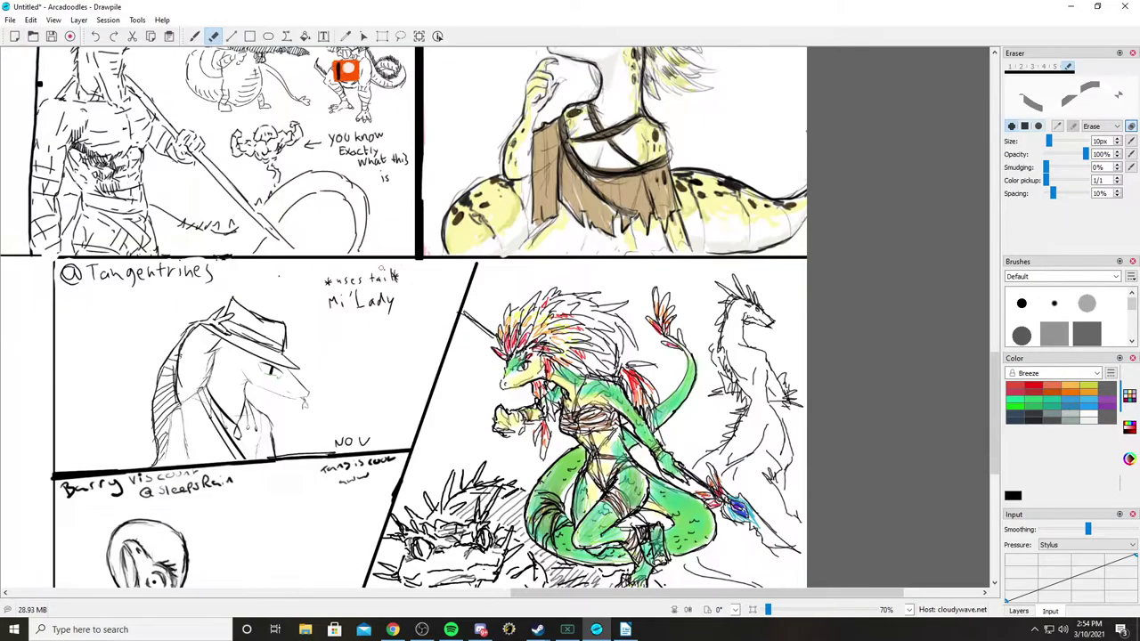
scroll(405, 317, "down", 6)
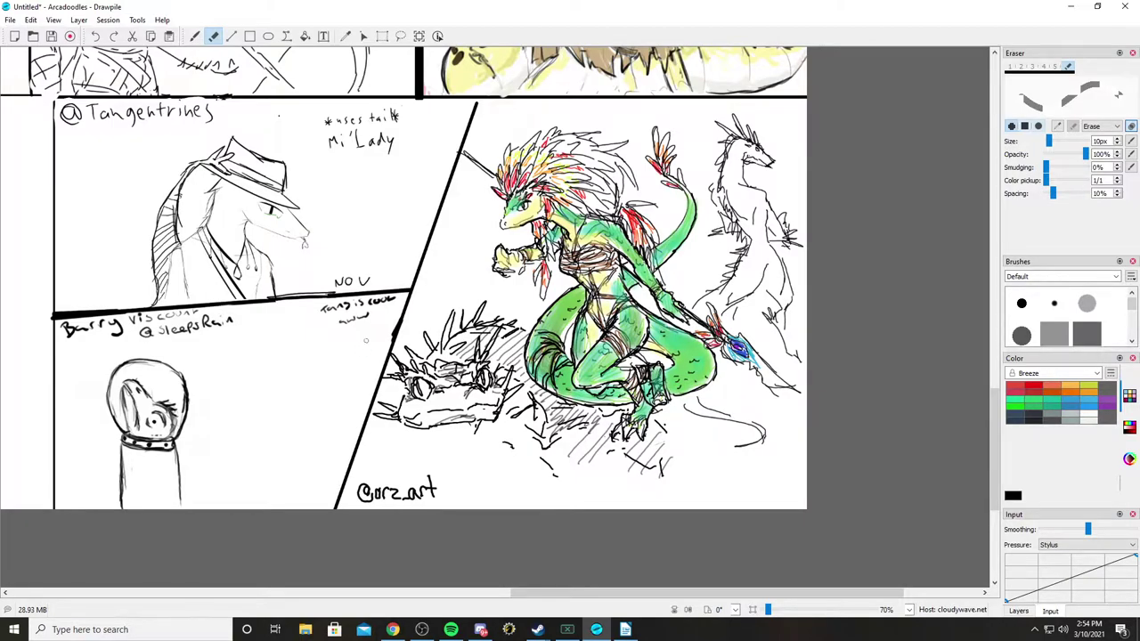
Step: Draw a small black cartoon lizard with the 10px Freehand brush in the empty space of the FREE panel
scroll(175, 475, "left", 3)
mouse_move(176, 476)
left_mouse_down()
mouse_move(917, 481)
mouse_move(474, 480)
left_mouse_up()
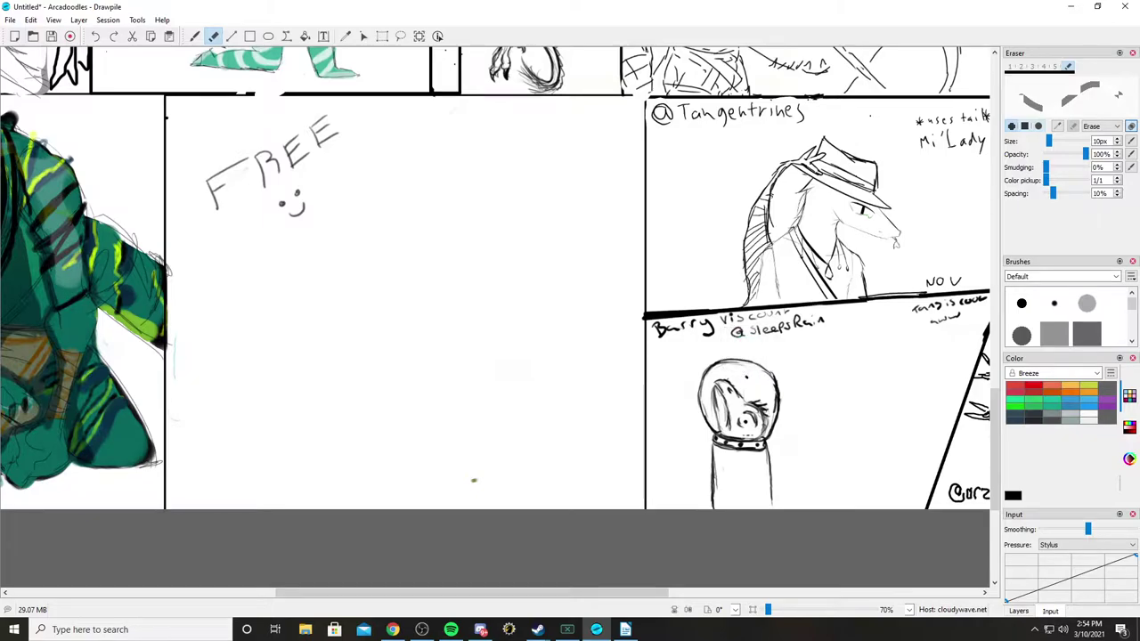
left_click(195, 35)
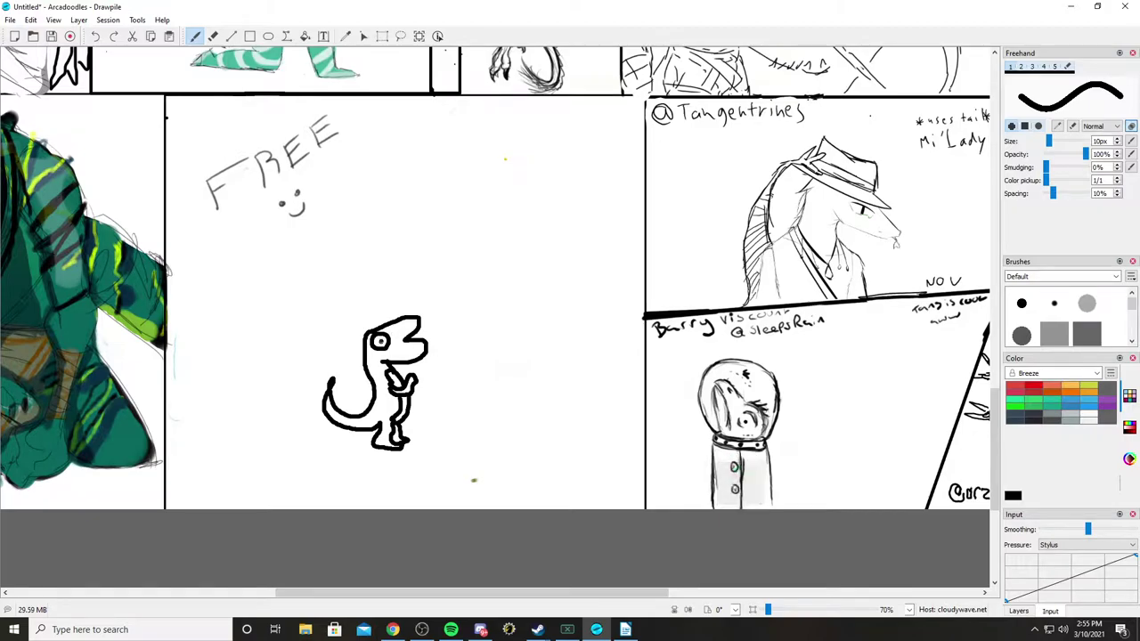
left_click_drag(429, 333, 437, 328)
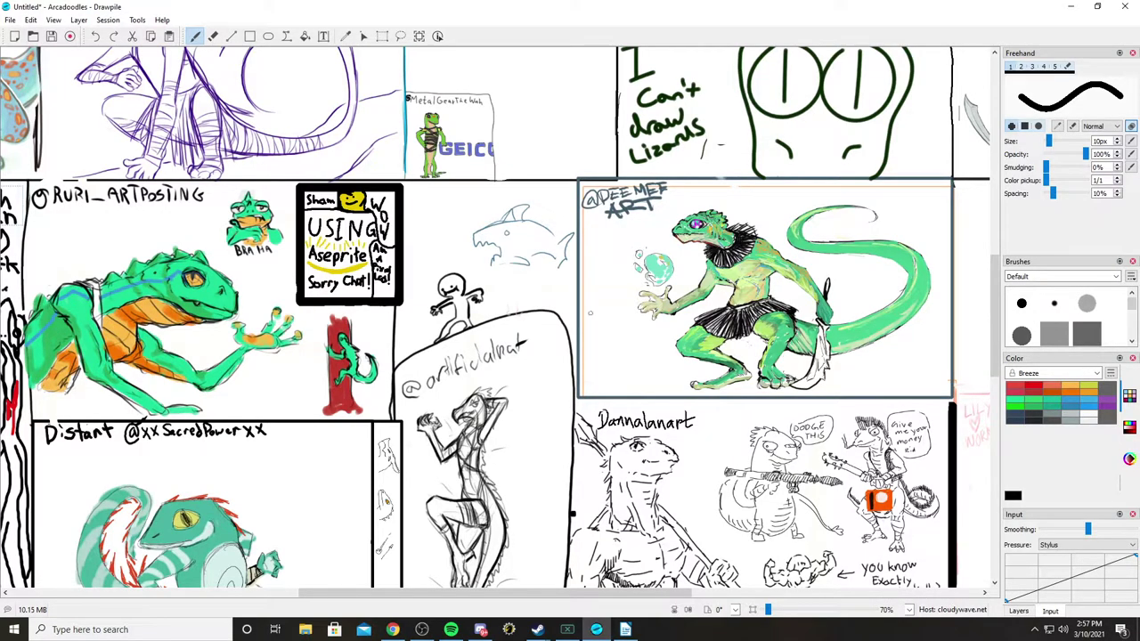
Step: Check the whole reptile canvas at a reduced size and look closer at its lower rows and the FREE panel
scroll(593, 298, "down", 5)
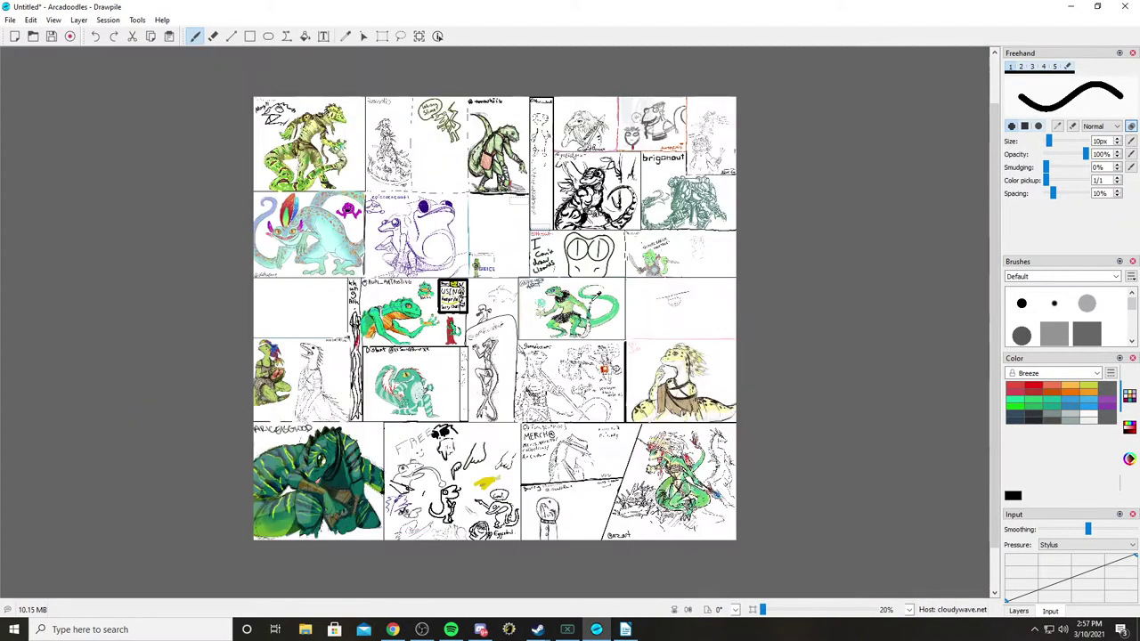
scroll(495, 317, "up", 2)
scroll(495, 317, "down", 1)
scroll(465, 264, "up", 2)
scroll(464, 264, "down", 2)
scroll(495, 308, "down", 2)
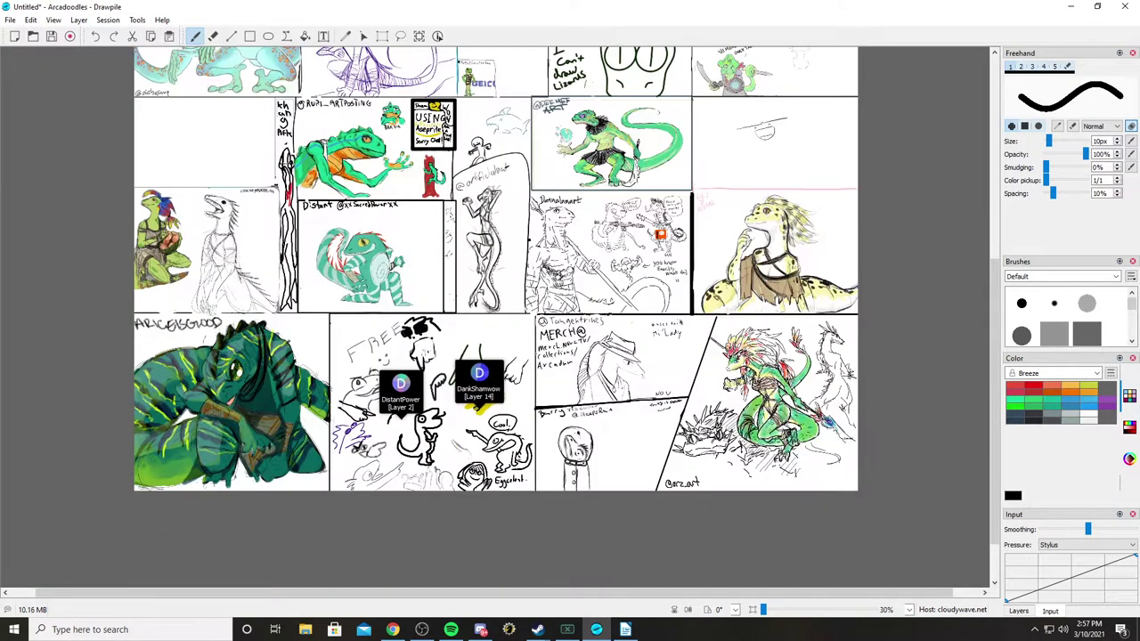
scroll(495, 314, "up", 1)
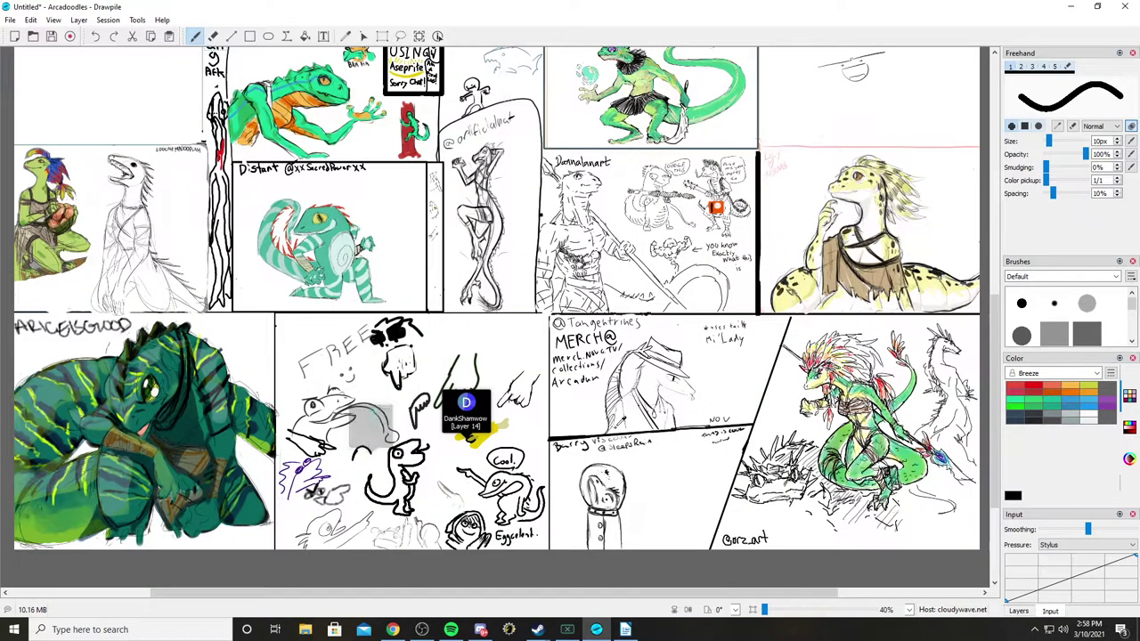
scroll(495, 314, "up", 5)
scroll(495, 315, "down", 3)
scroll(495, 315, "down", 3)
scroll(495, 314, "up", 2)
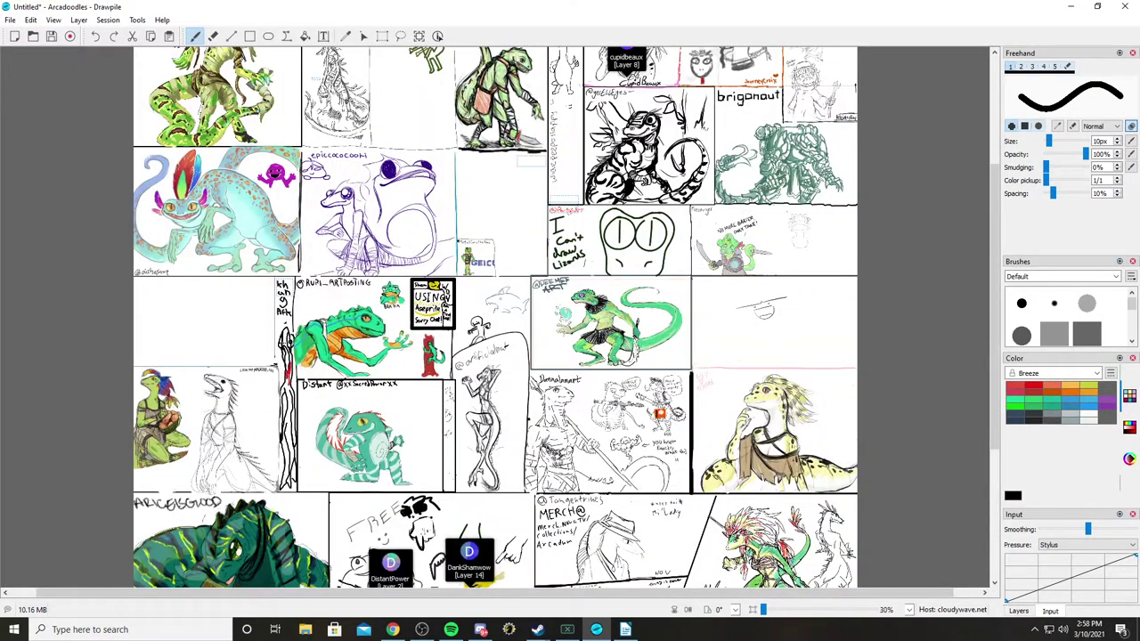
scroll(495, 314, "down", 4)
scroll(495, 315, "up", 4)
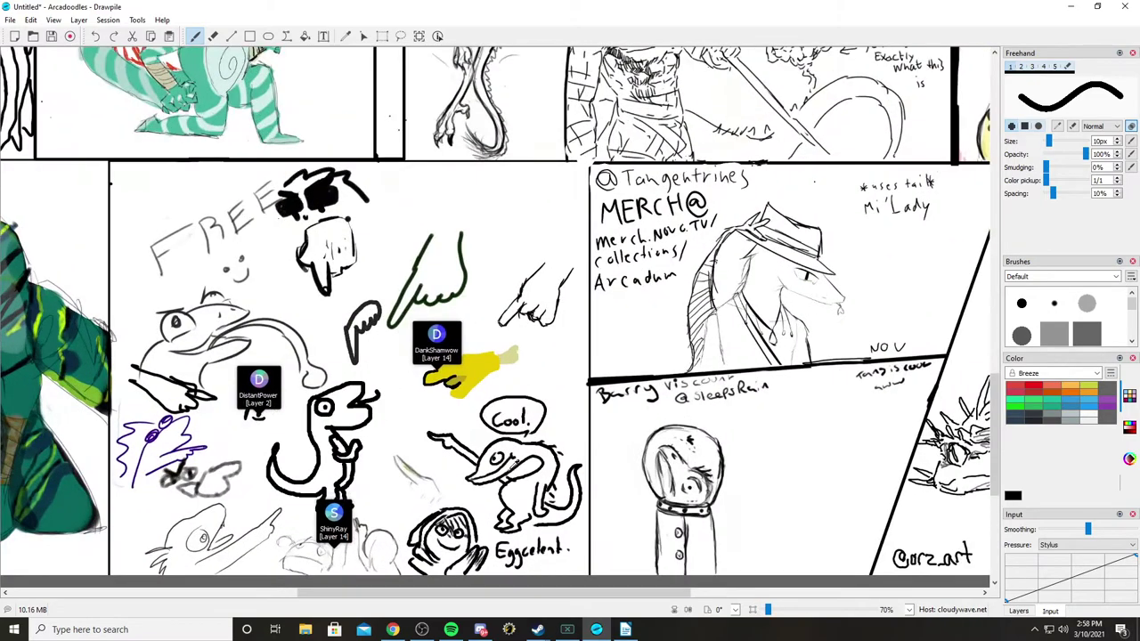
Step: Examine the pointing-hand and lizard doodles added around the cartoon lizard in the FREE panel
scroll(495, 311, "down", 1)
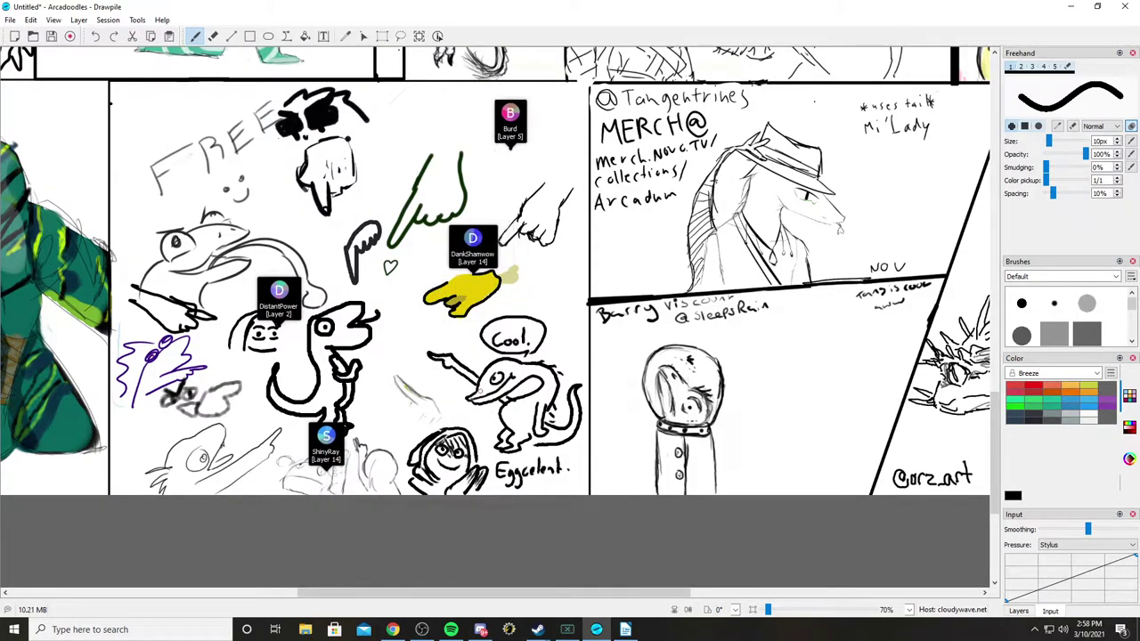
key("ctrl+minus")
key("ctrl+plus")
scroll(495, 302, "left", 2)
key("ctrl+plus")
key("ctrl+plus")
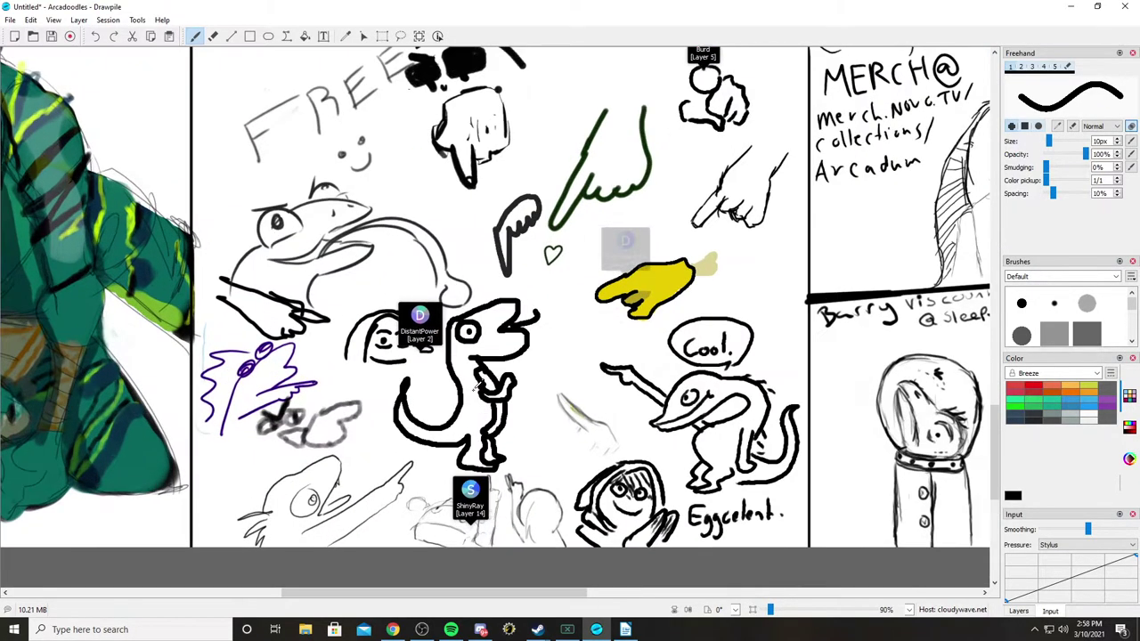
key("ctrl+plus")
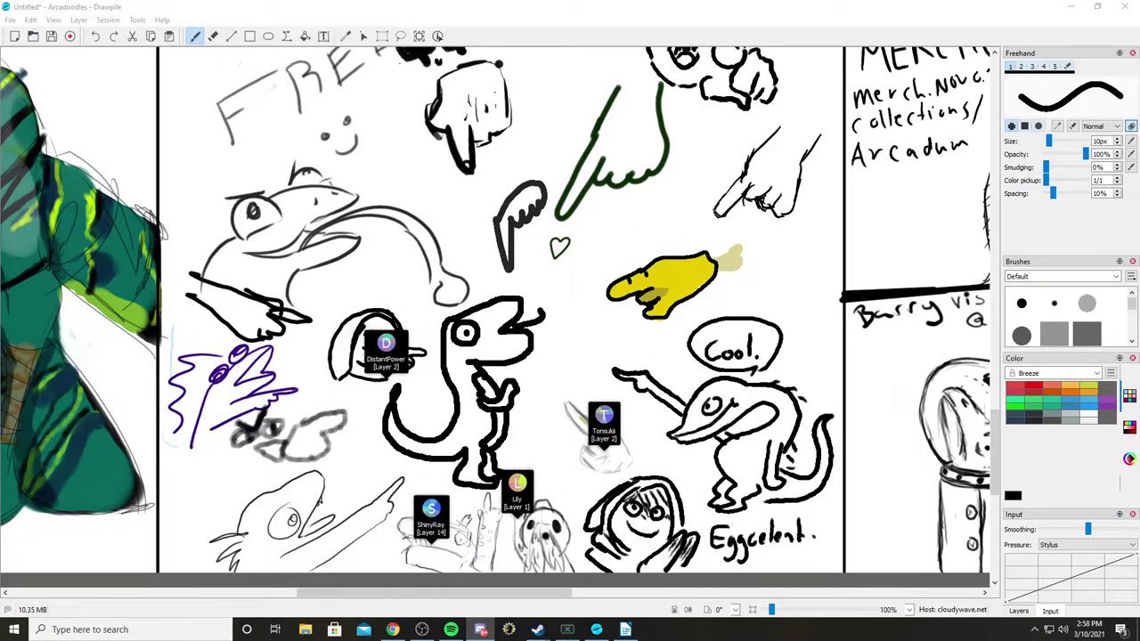
key("ctrl+minus")
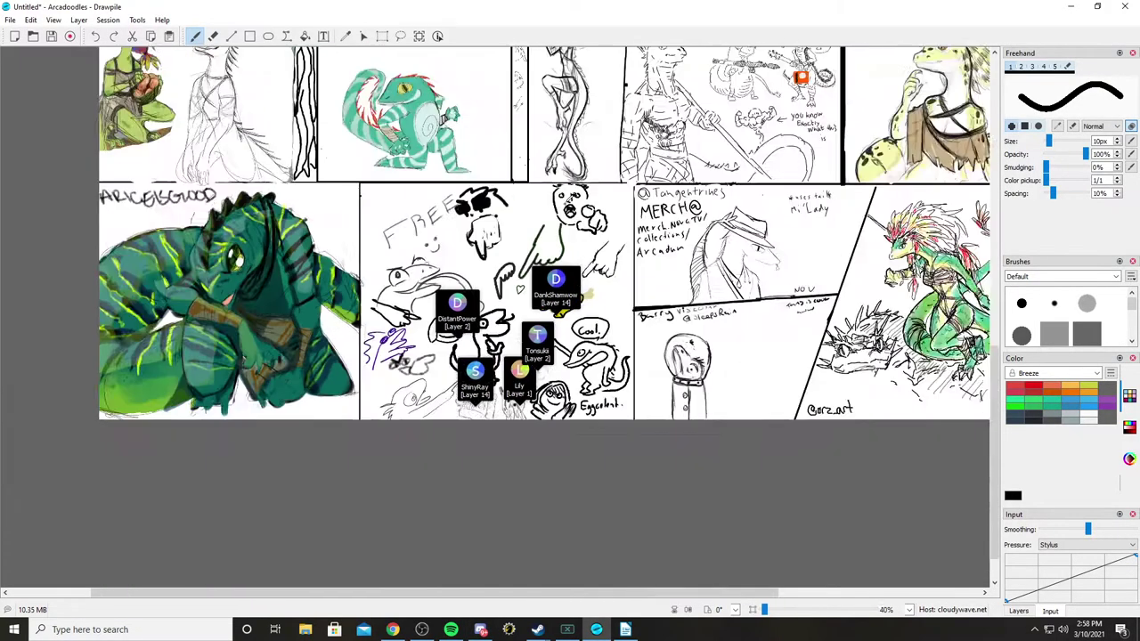
key("ctrl+plus")
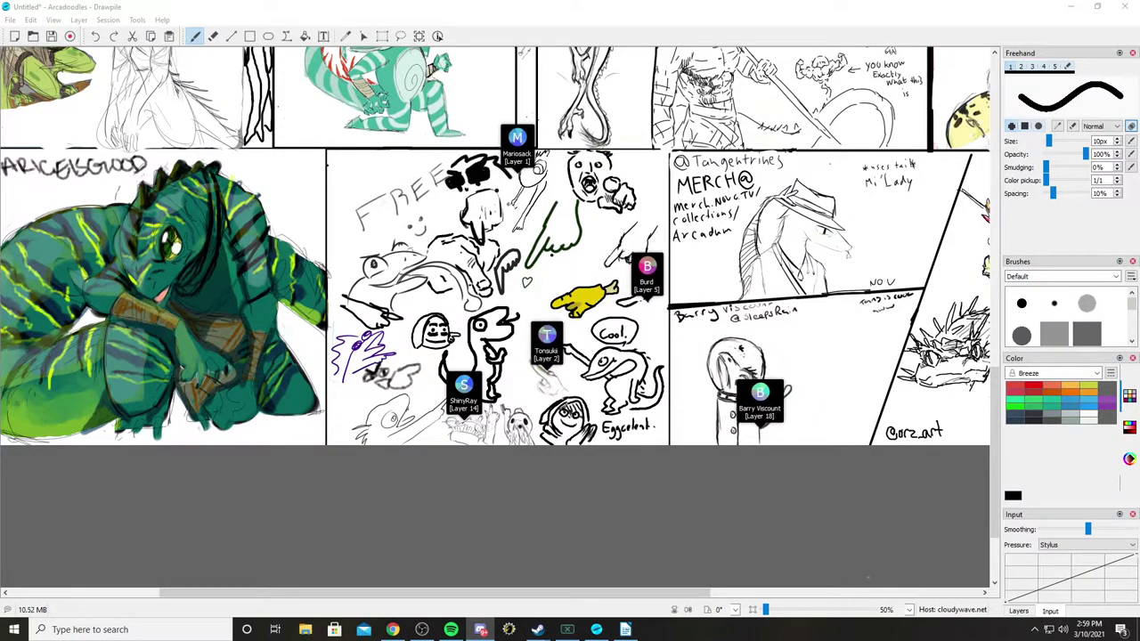
left_click(585, 531)
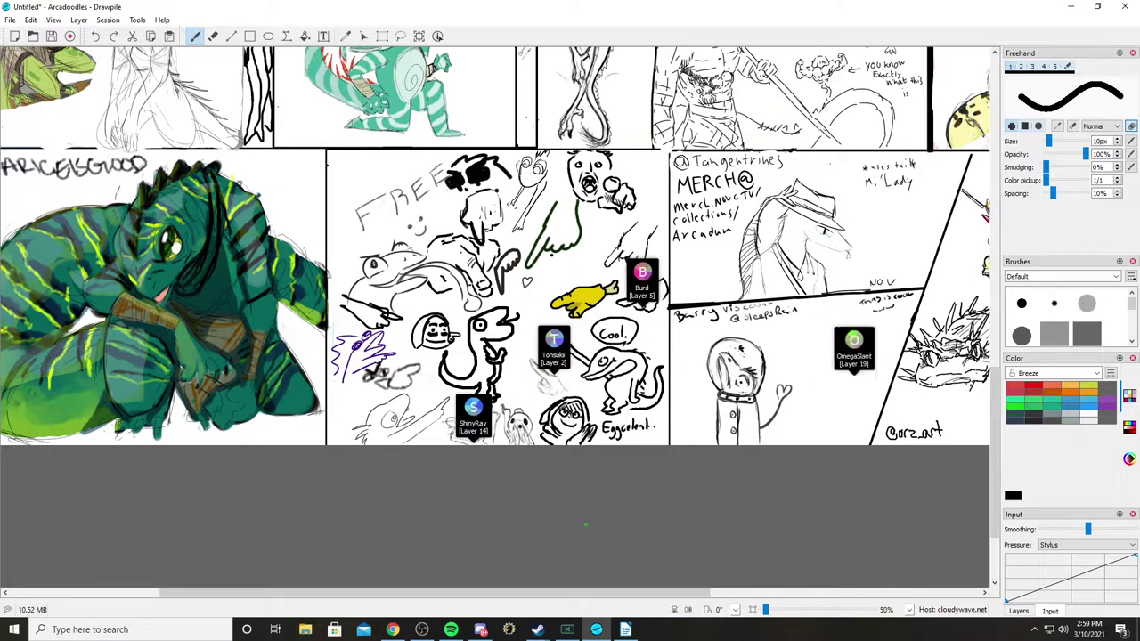
Step: Switch to Chrome to view the shared orange-bellied lizard and pink-feathered lizard images, closing the browser window when finished
scroll(585, 525, "down", 2)
scroll(585, 526, "up", 3)
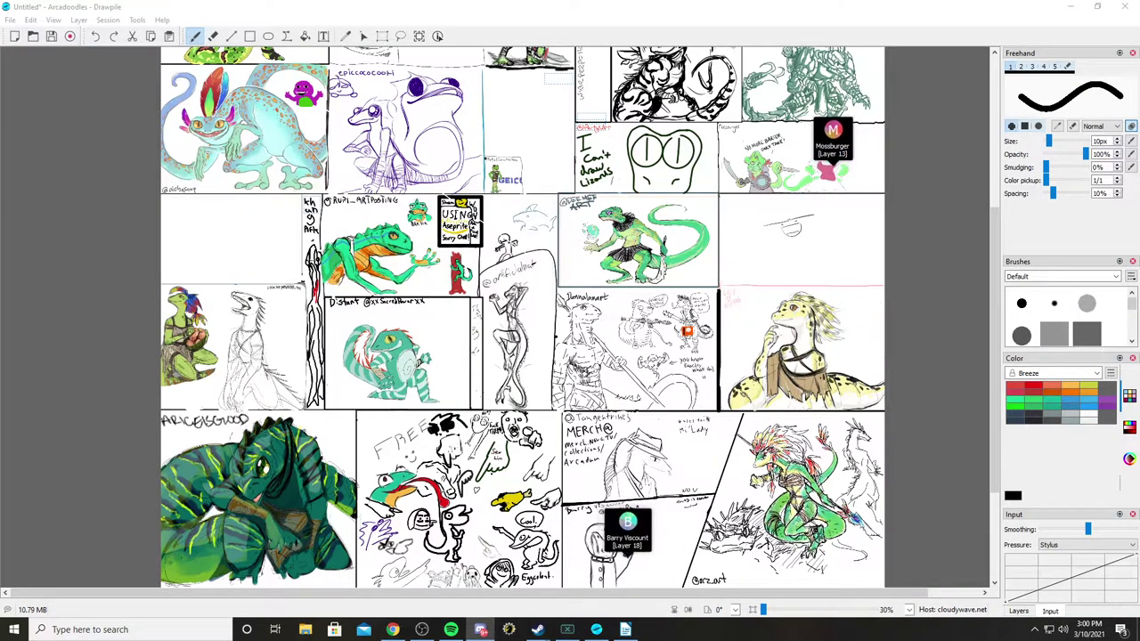
key("alt+Tab")
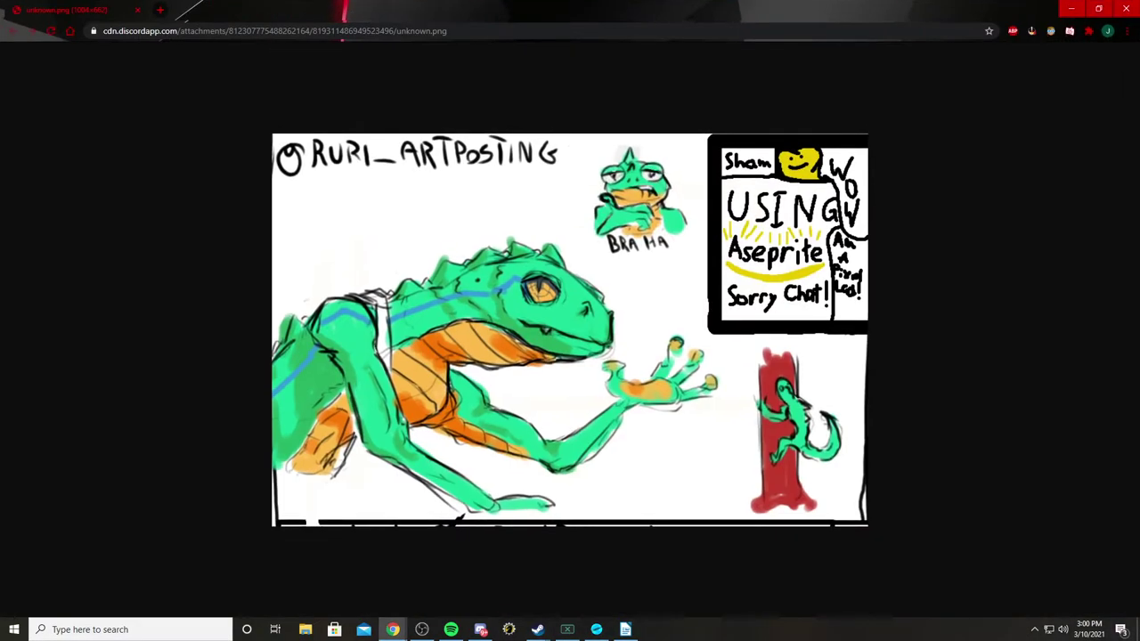
left_click_drag(623, 8, 623, 77)
double_click(623, 83)
key("alt+Tab")
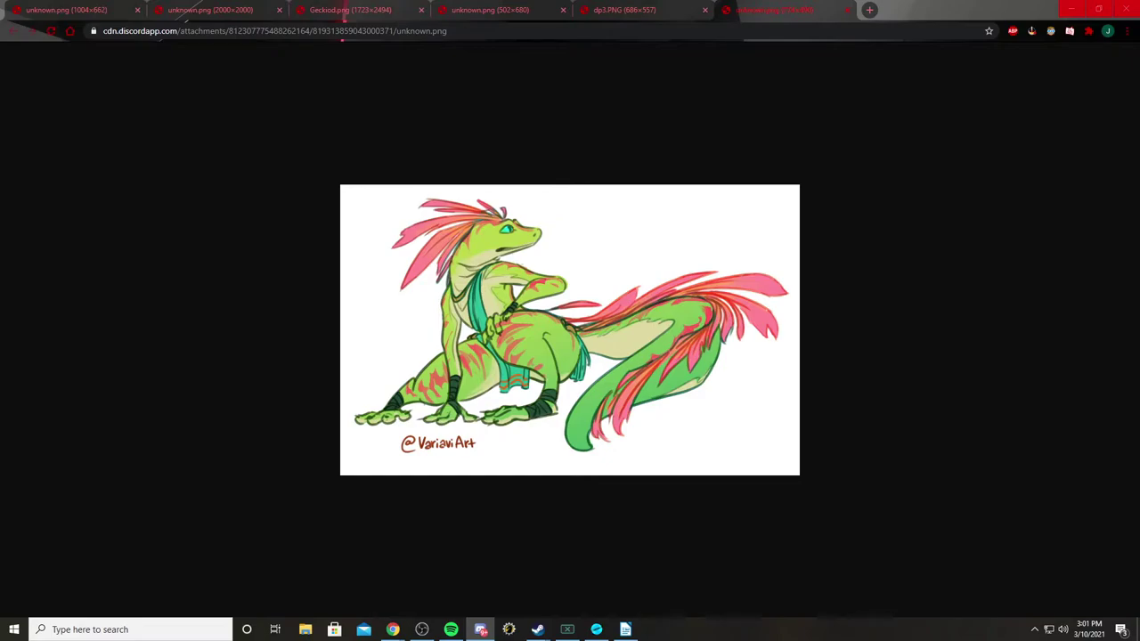
left_click(1125, 10)
Step: Look over the middle and lower rows of the reptile canvas in Drawpile
scroll(523, 316, "down", 1)
scroll(522, 316, "up", 3)
scroll(522, 316, "down", 3)
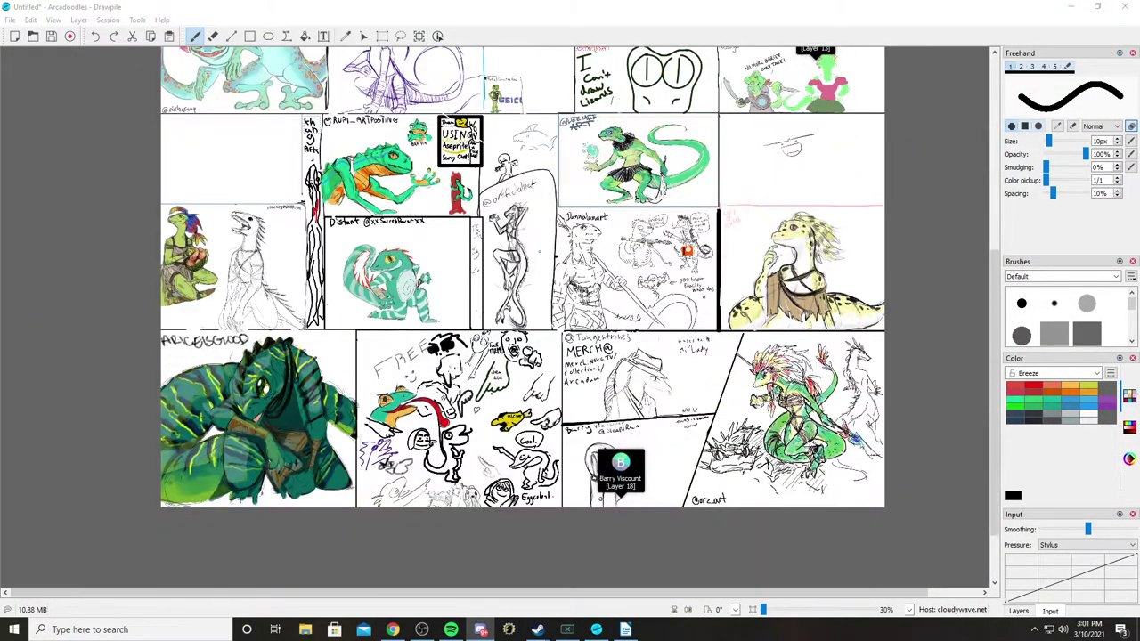
scroll(522, 316, "up", 1)
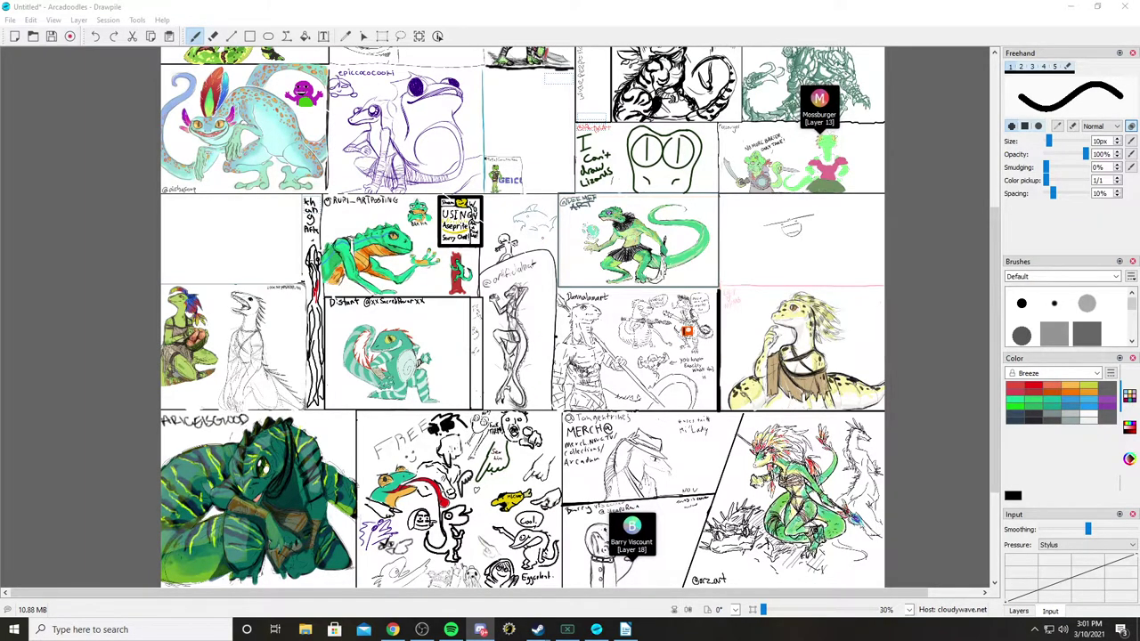
scroll(523, 316, "down", 1)
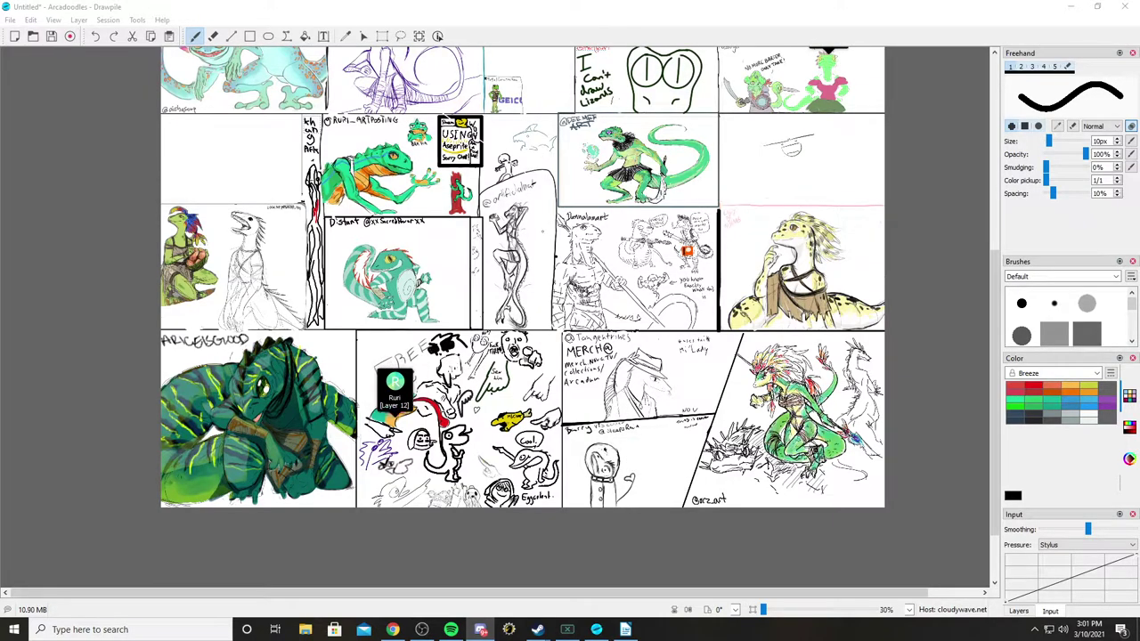
scroll(522, 316, "up", 1)
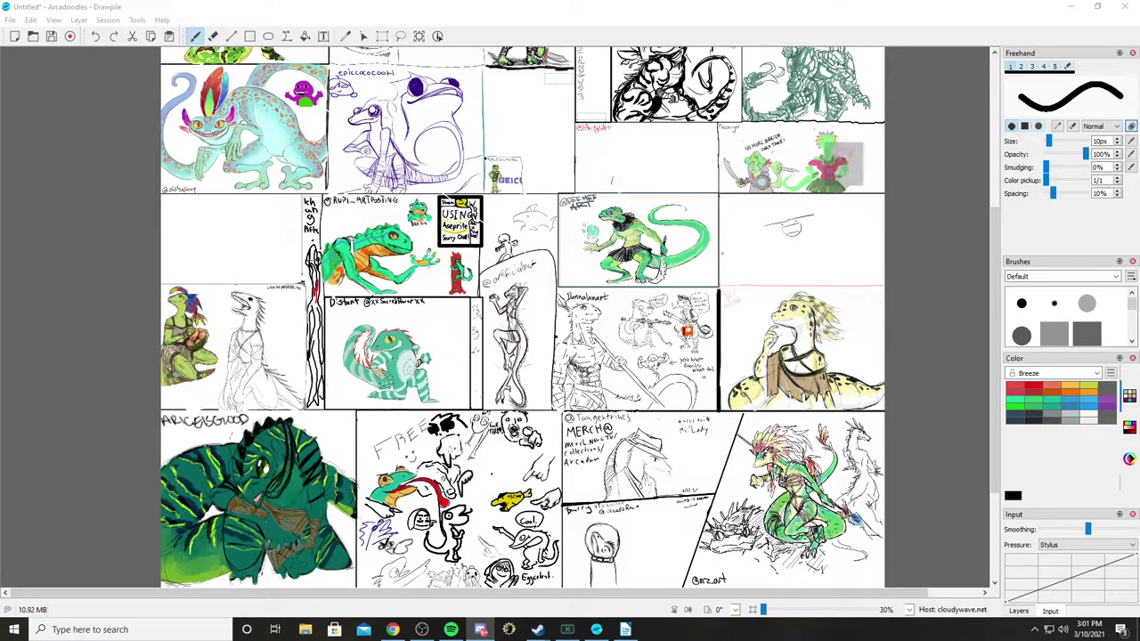
scroll(523, 317, "up", 2)
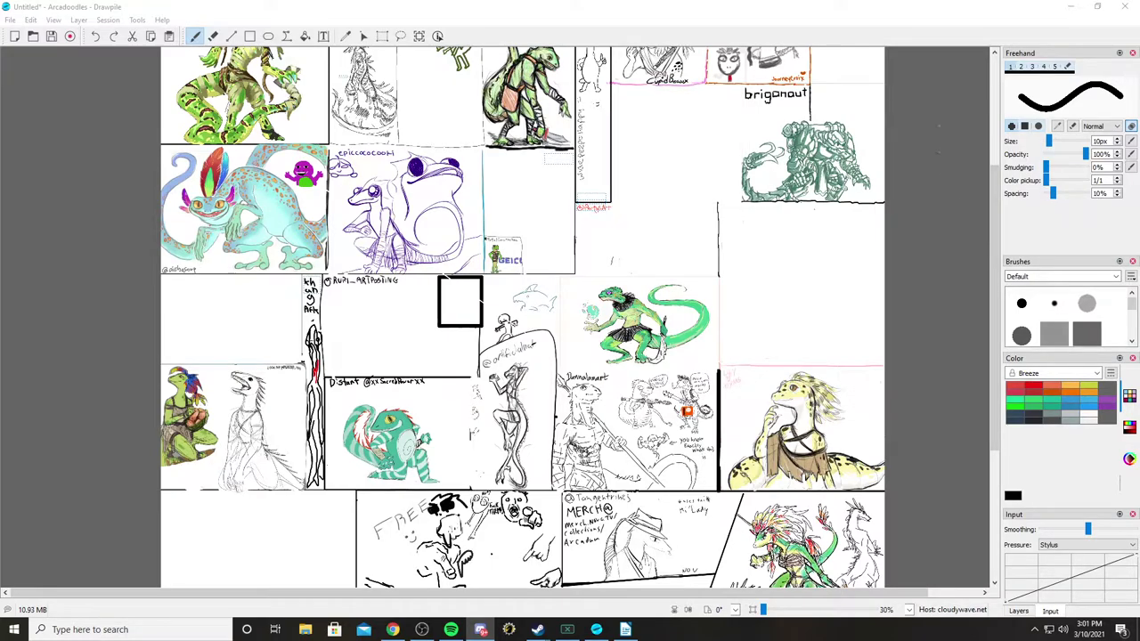
Step: Examine the green armored reptile with the bladed tail at the reptile canvas's edge at 150% zoom
key("ctrl+plus")
key("ctrl+plus")
key("ctrl+plus")
scroll(916, 114, "right", 3)
scroll(916, 114, "up", 3)
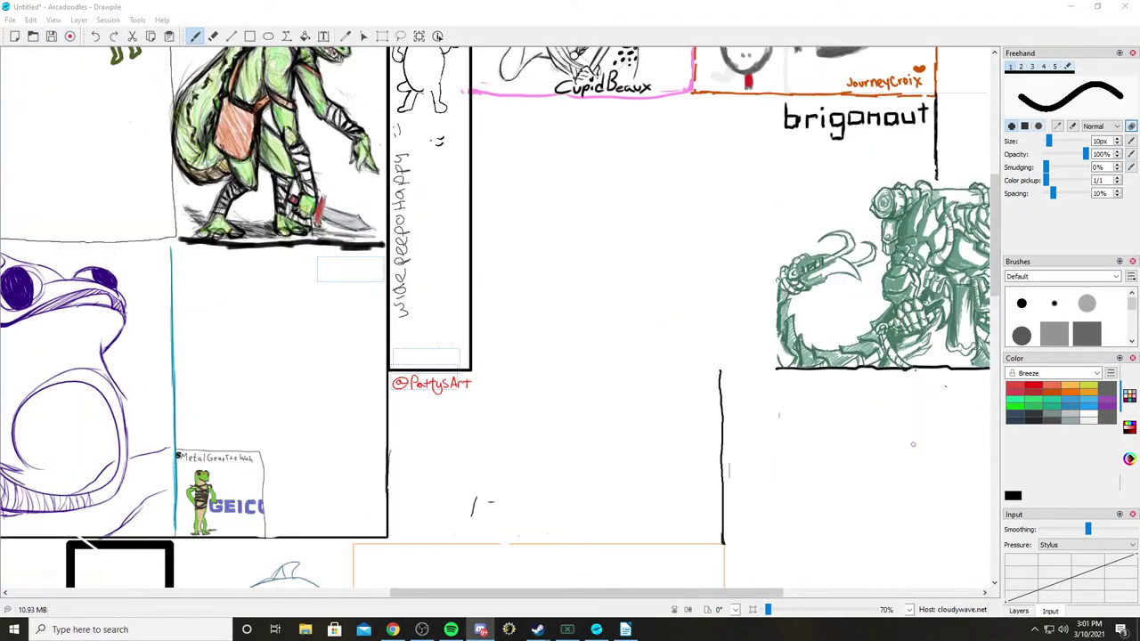
scroll(916, 114, "right", 3)
key("ctrl+plus")
key("ctrl+plus")
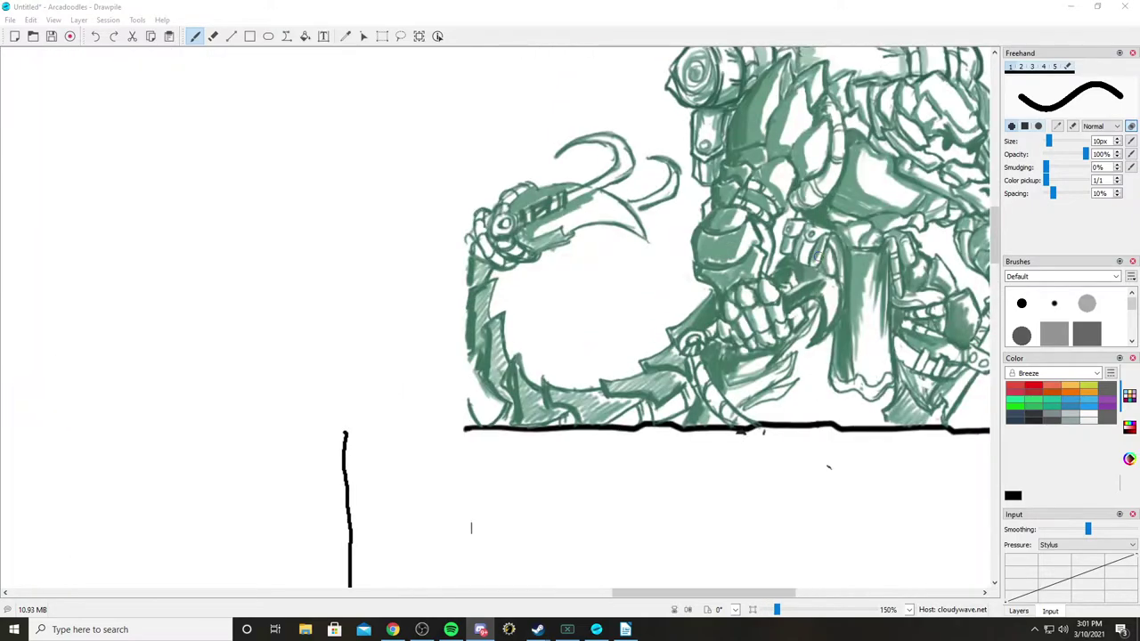
scroll(495, 317, "right", 3)
scroll(323, 527, "up", 3)
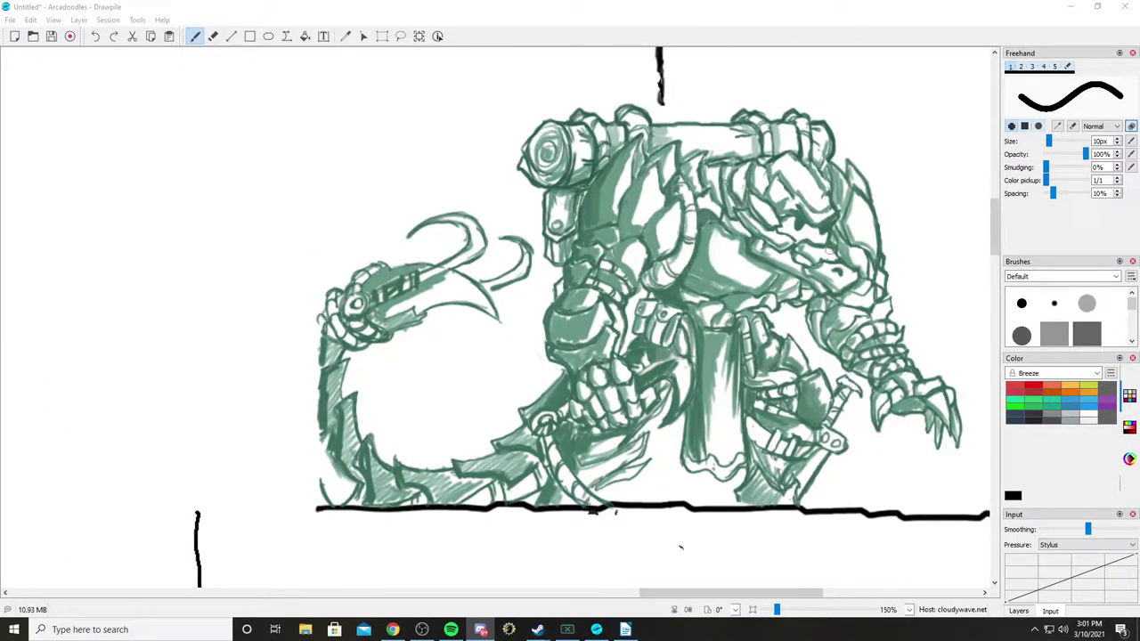
scroll(495, 317, "right", 3)
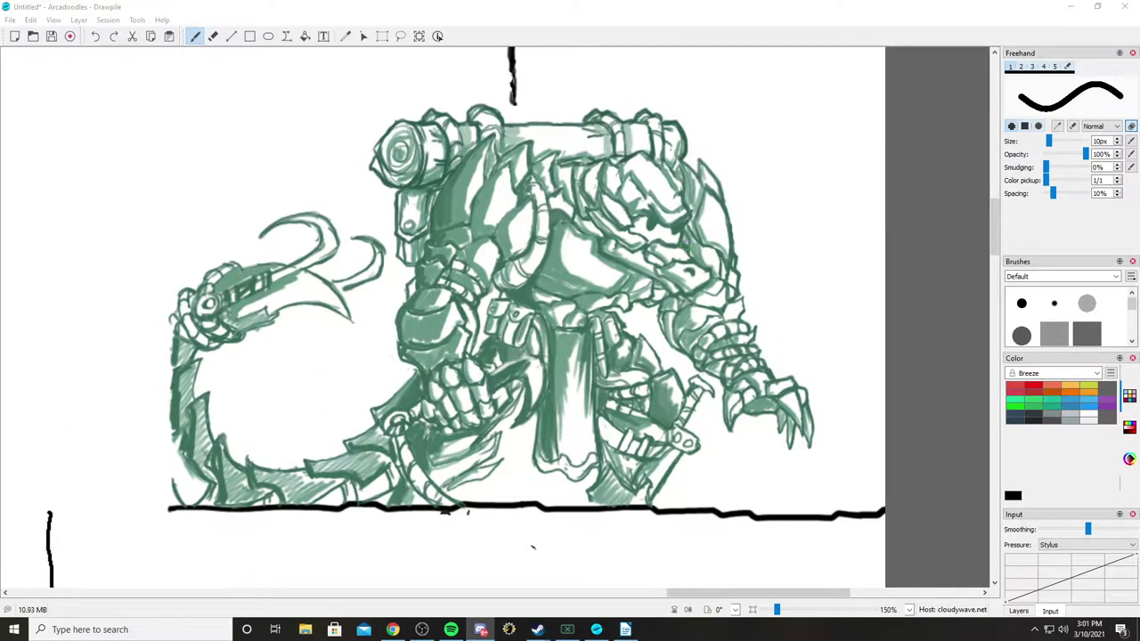
Step: Draw a small black stick figure below the lettering in the FREE SPACE panel with the 10px Freehand brush
scroll(835, 242, "down", 5)
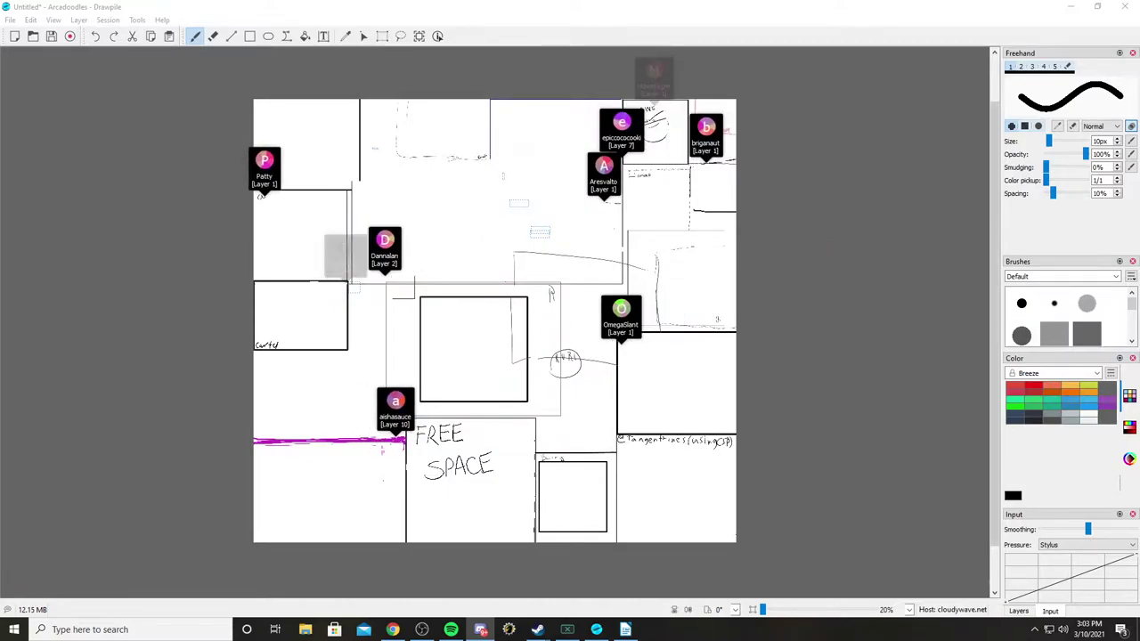
scroll(495, 321, "up", 3)
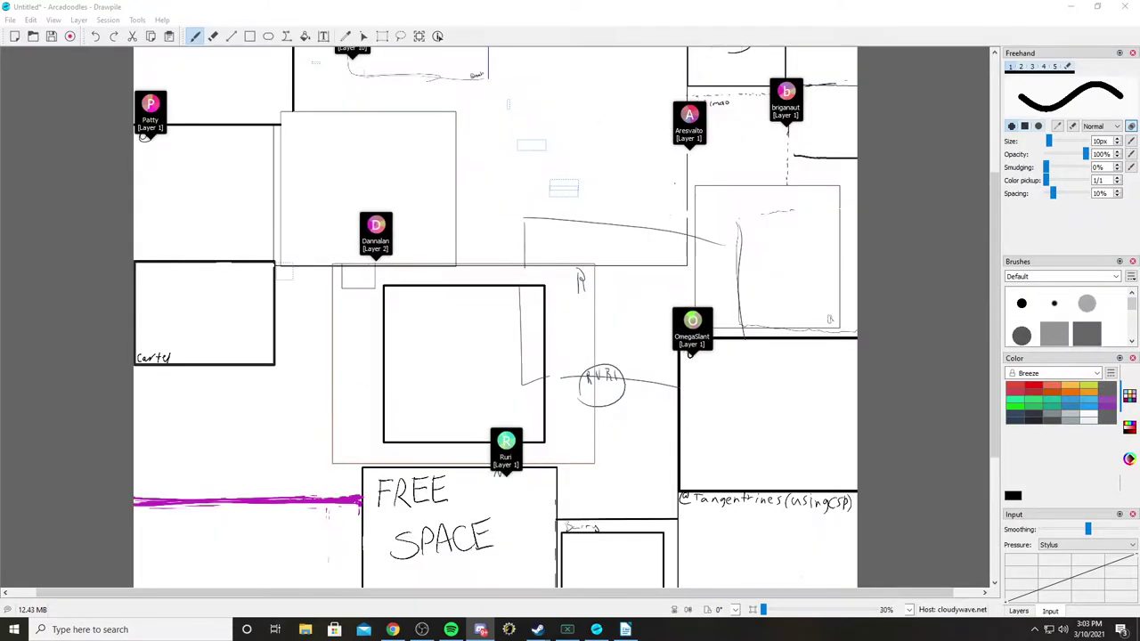
scroll(494, 315, "up", 3)
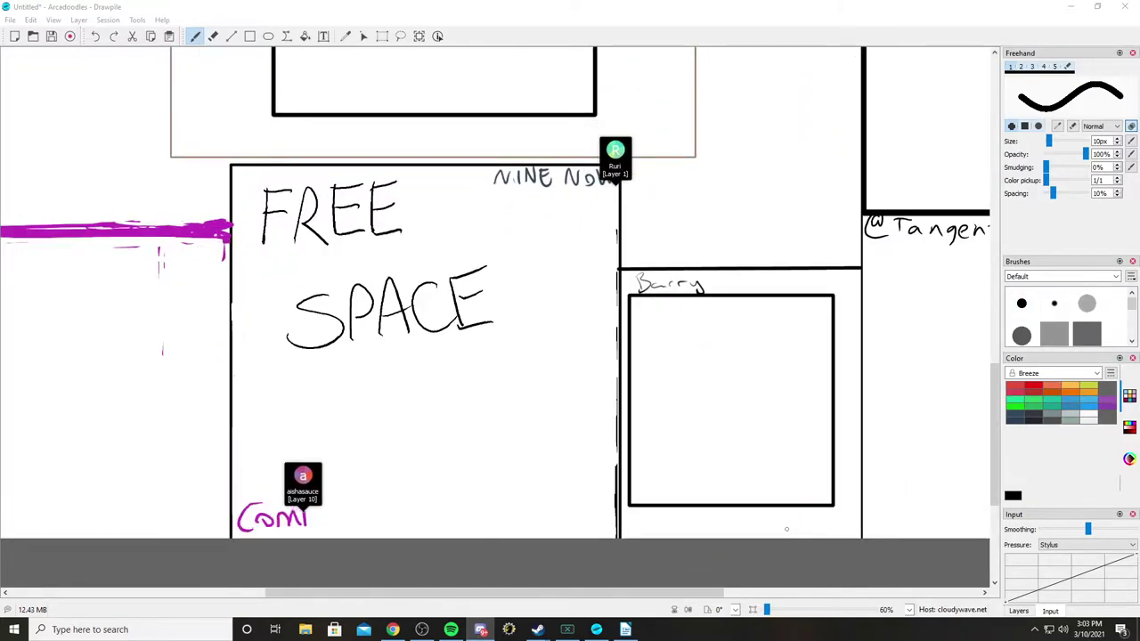
left_click_drag(748, 455, 762, 453)
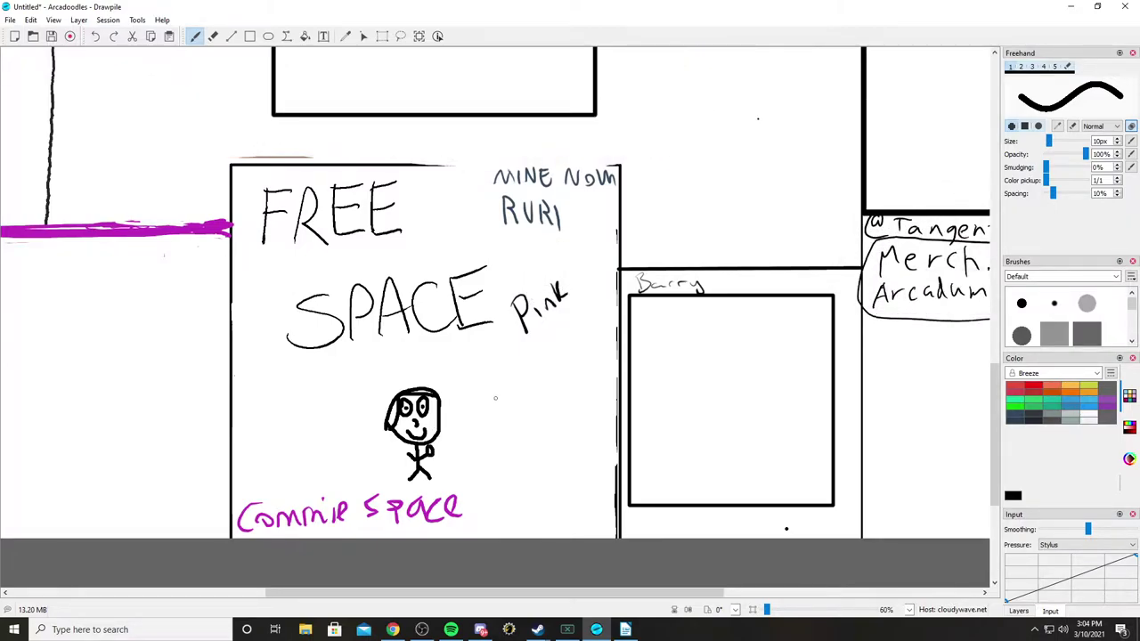
Step: Examine the Taern race reference sheet, covering its ear shapes, wing anatomy and hand notes
scroll(487, 378, "down", 5)
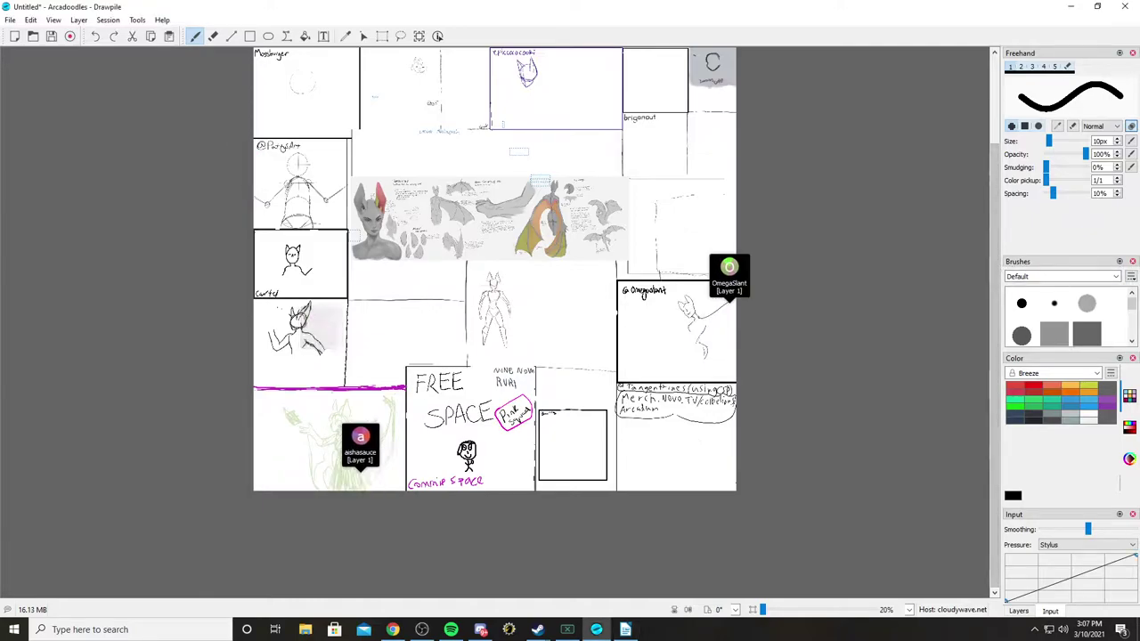
scroll(680, 277, "up", 5)
scroll(718, 192, "up", 2)
scroll(719, 189, "up", 1)
scroll(492, 138, "up", 6)
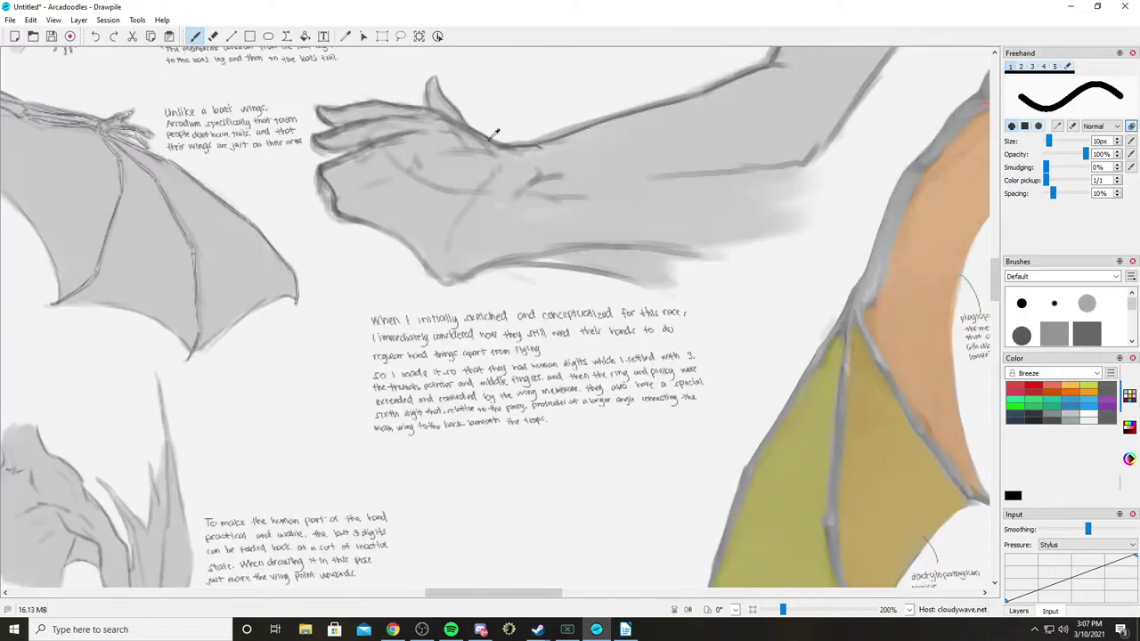
scroll(492, 138, "down", 6)
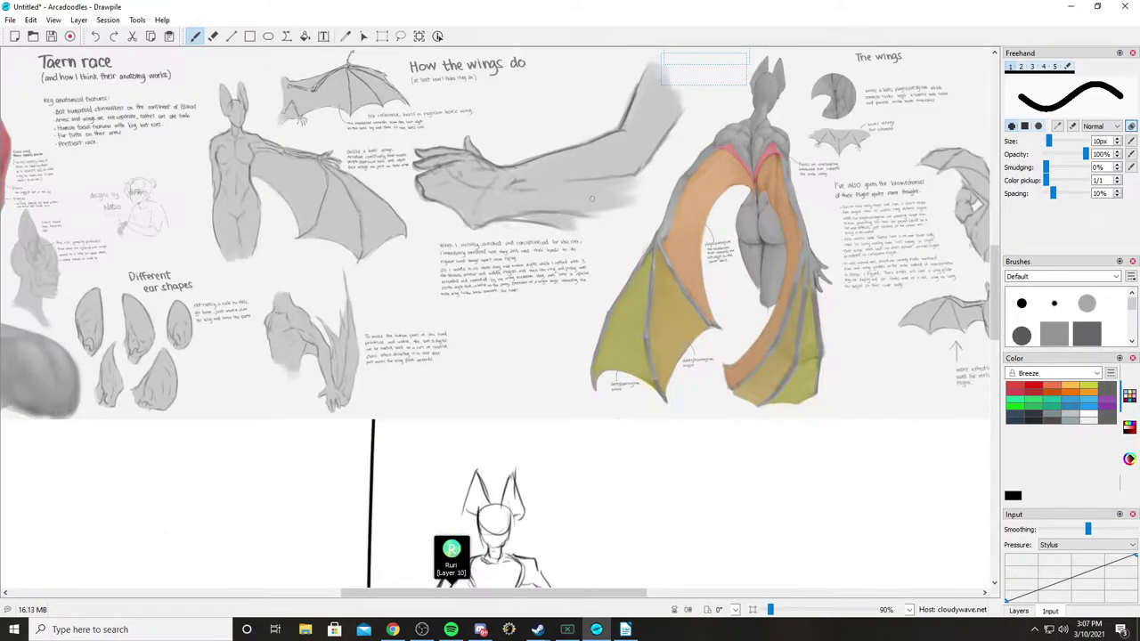
left_click_drag(592, 198, 900, 188)
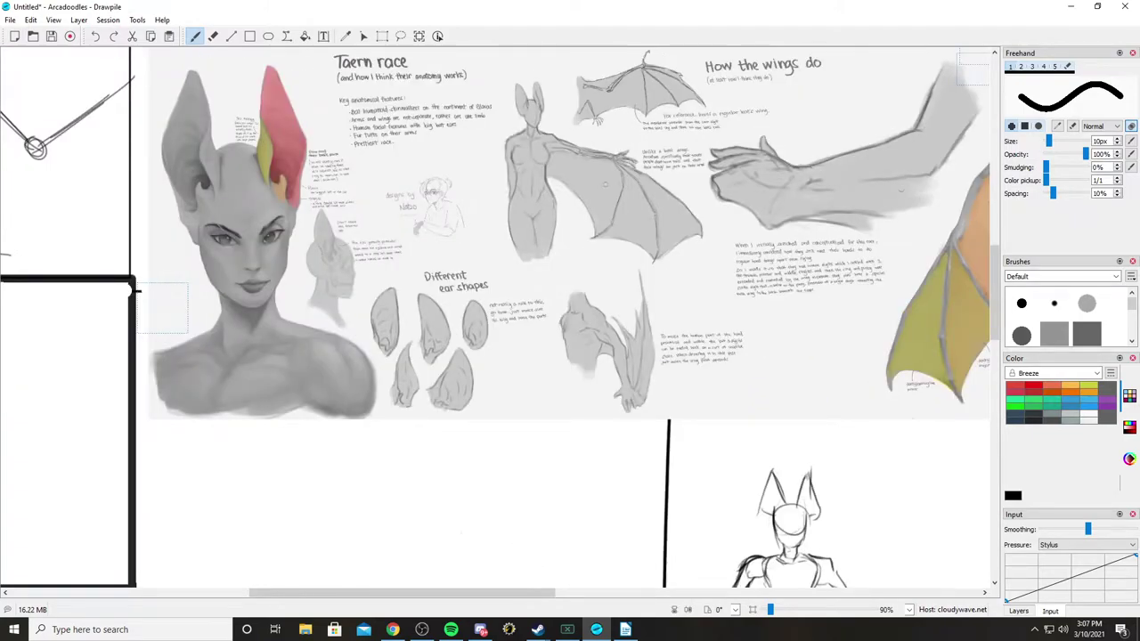
left_click_drag(605, 183, 457, 184)
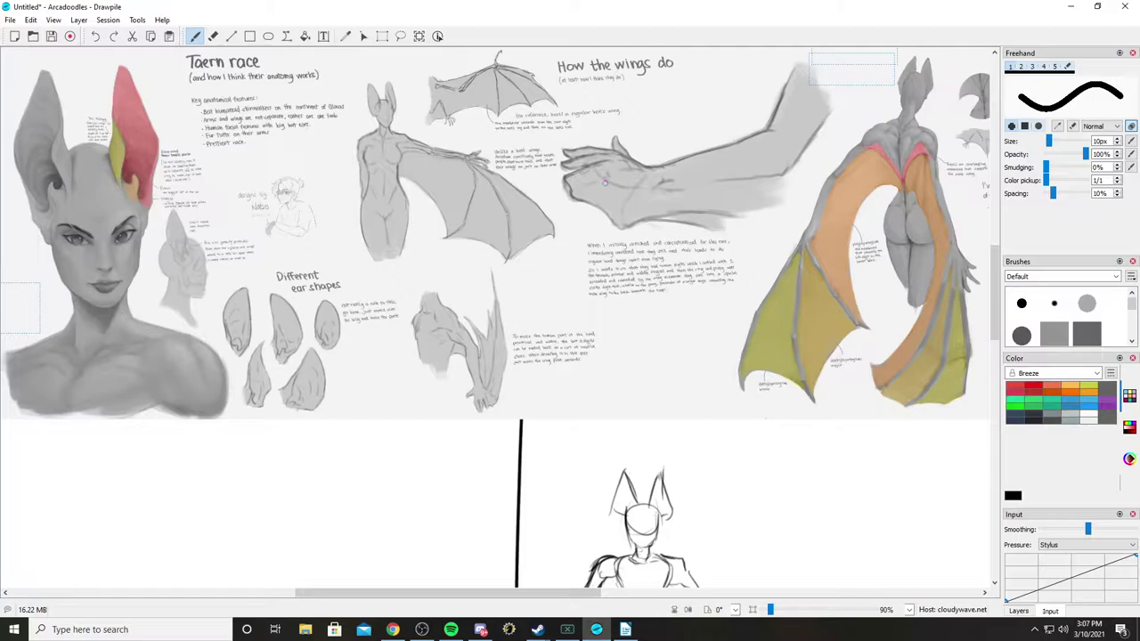
Step: Check the panels above and below the Taern reference sheet at 40% zoom
scroll(604, 182, "down", 5)
scroll(603, 182, "down", 2)
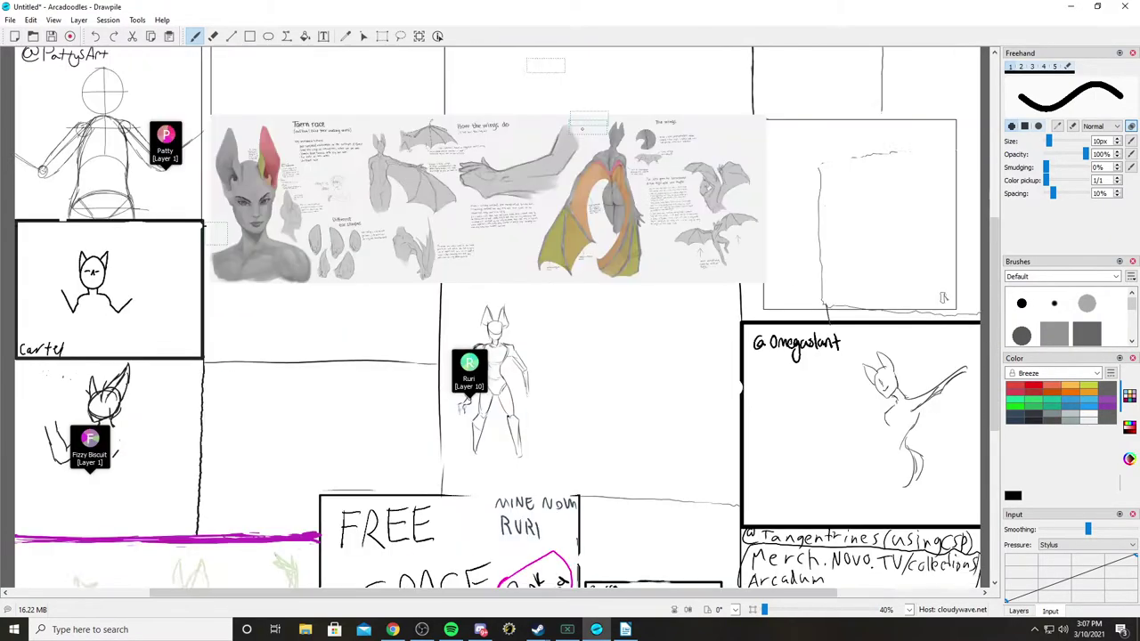
scroll(582, 128, "up", 3)
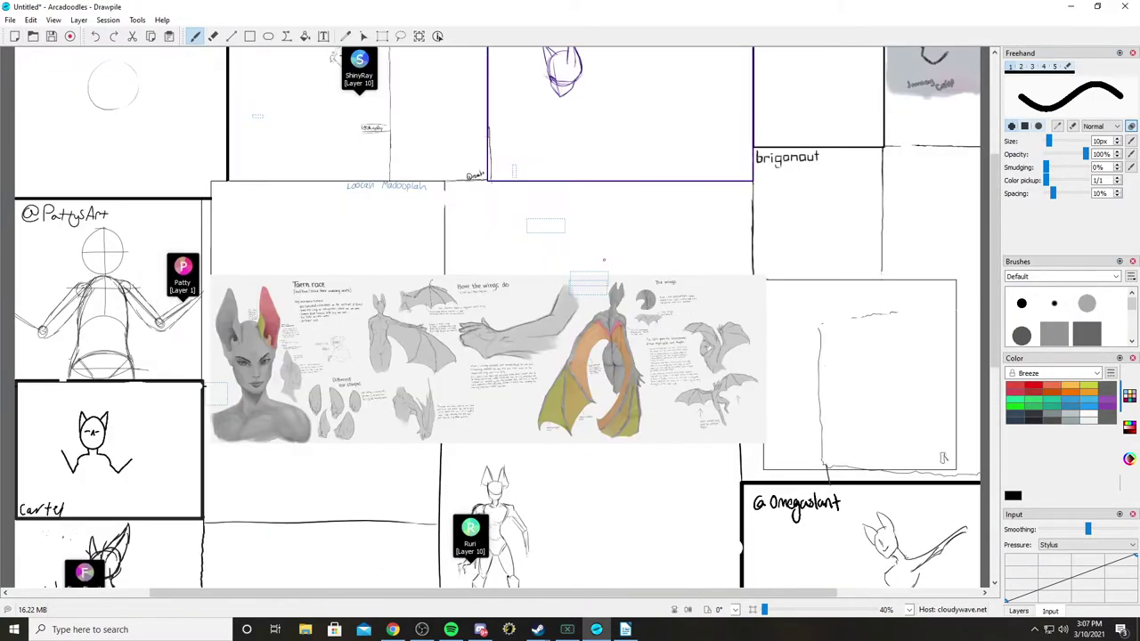
scroll(603, 260, "up", 6)
scroll(617, 256, "down", 6)
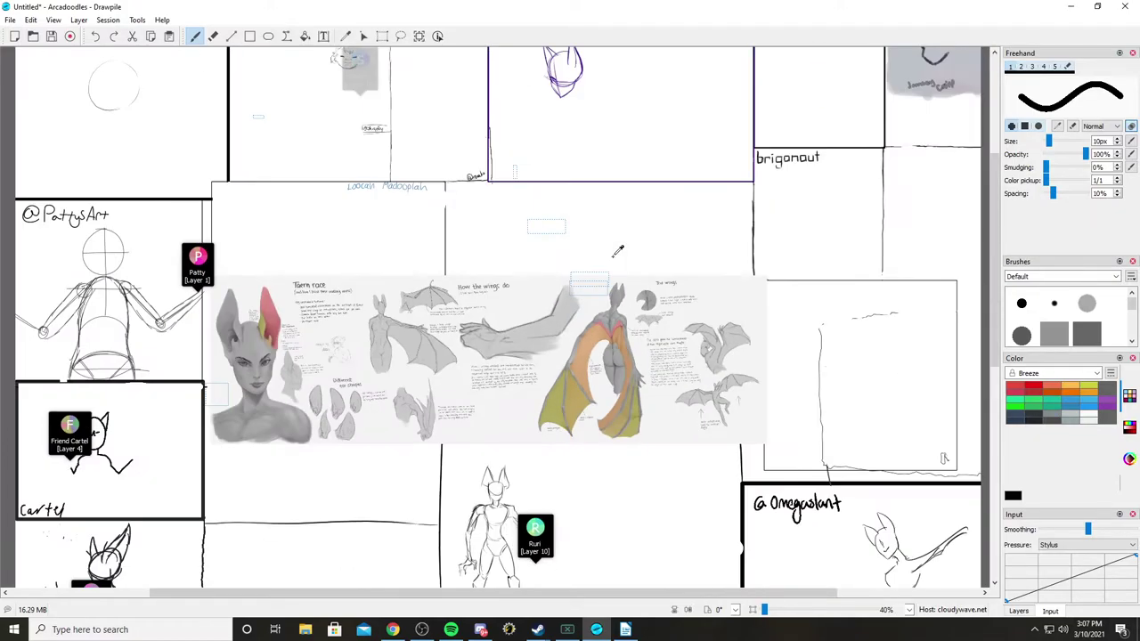
scroll(618, 255, "down", 2)
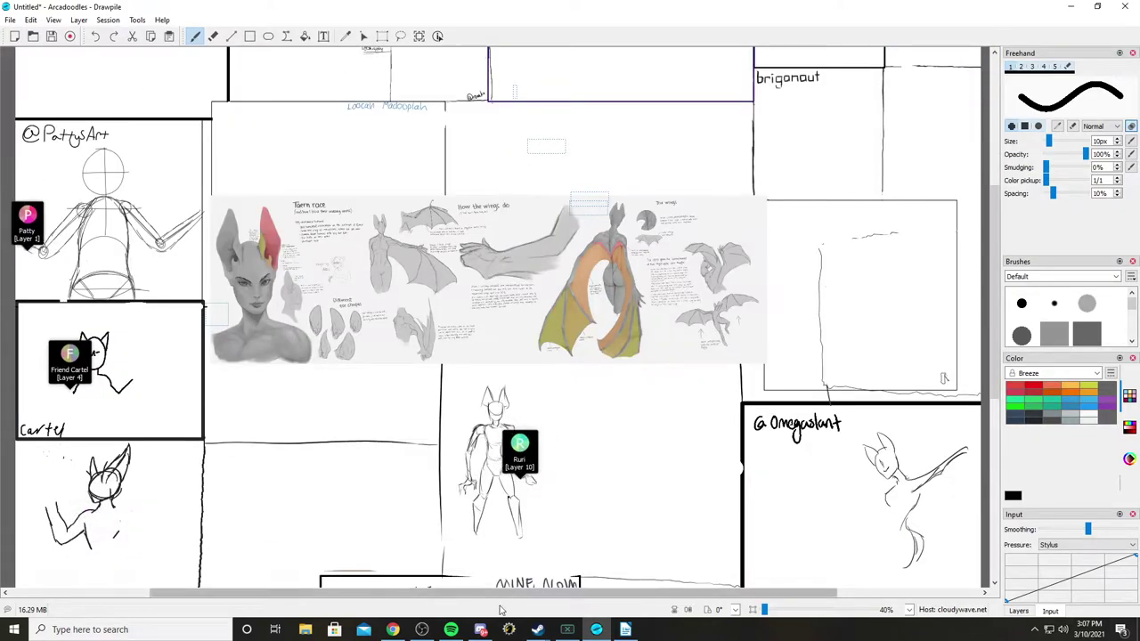
Step: Review the bat-eared character sketches around the reference sheet, from close up out to the whole canvas at 20% zoom
left_click(481, 629)
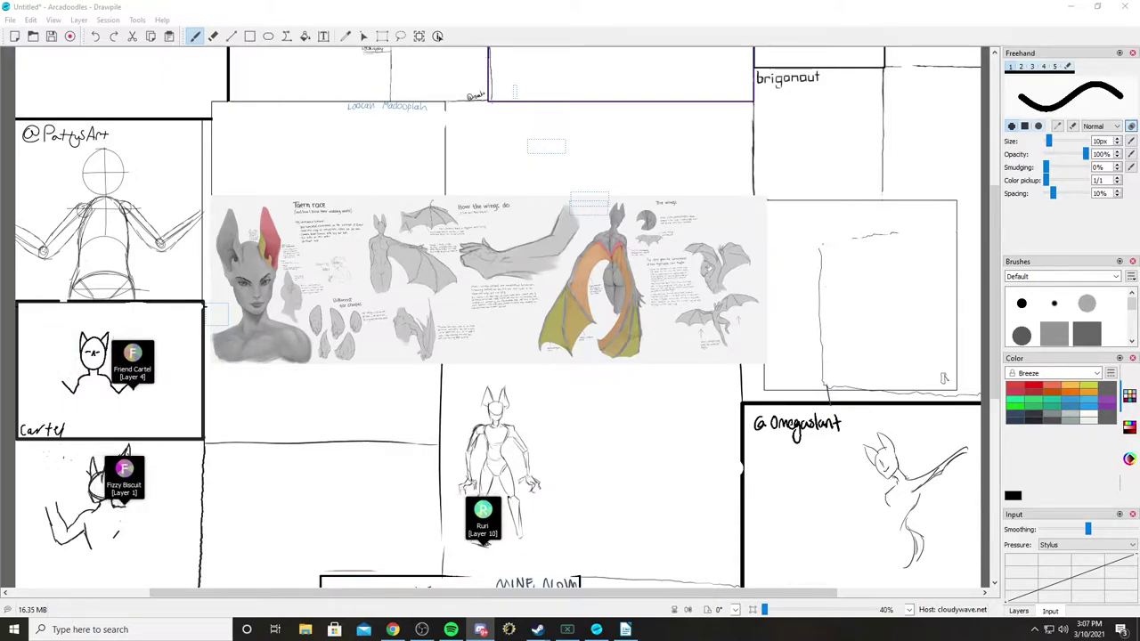
scroll(499, 316, "down", 5)
scroll(499, 316, "up", 5)
scroll(498, 316, "up", 4)
scroll(498, 316, "down", 4)
scroll(498, 316, "down", 2)
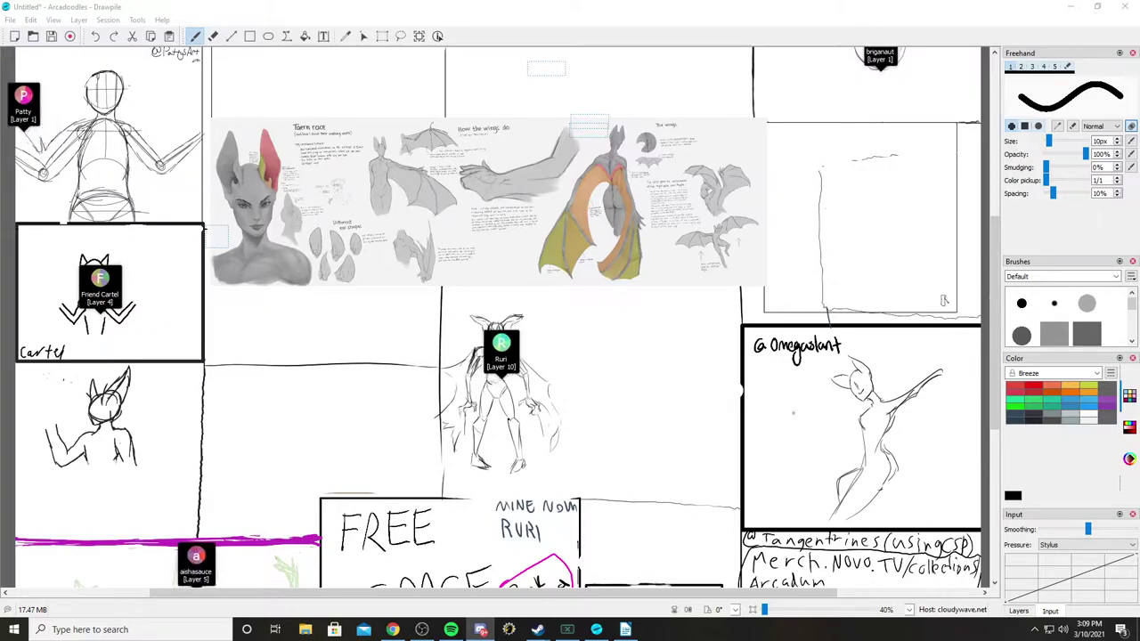
scroll(732, 365, "down", 5)
scroll(689, 364, "up", 4)
scroll(659, 362, "down", 1)
scroll(676, 389, "down", 2)
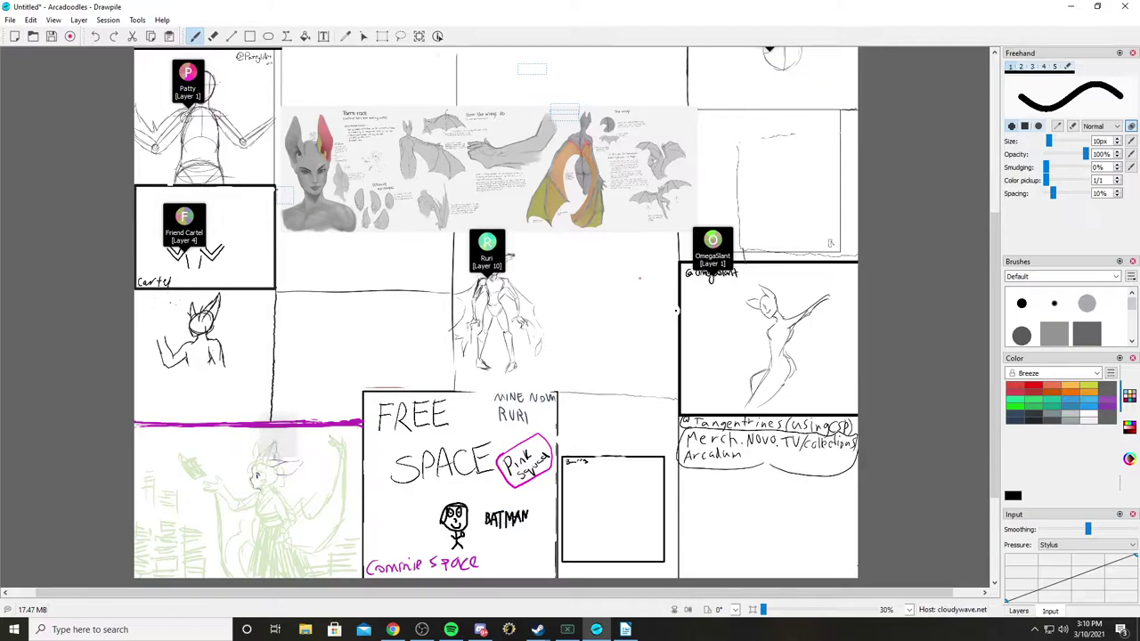
scroll(677, 389, "down", 1)
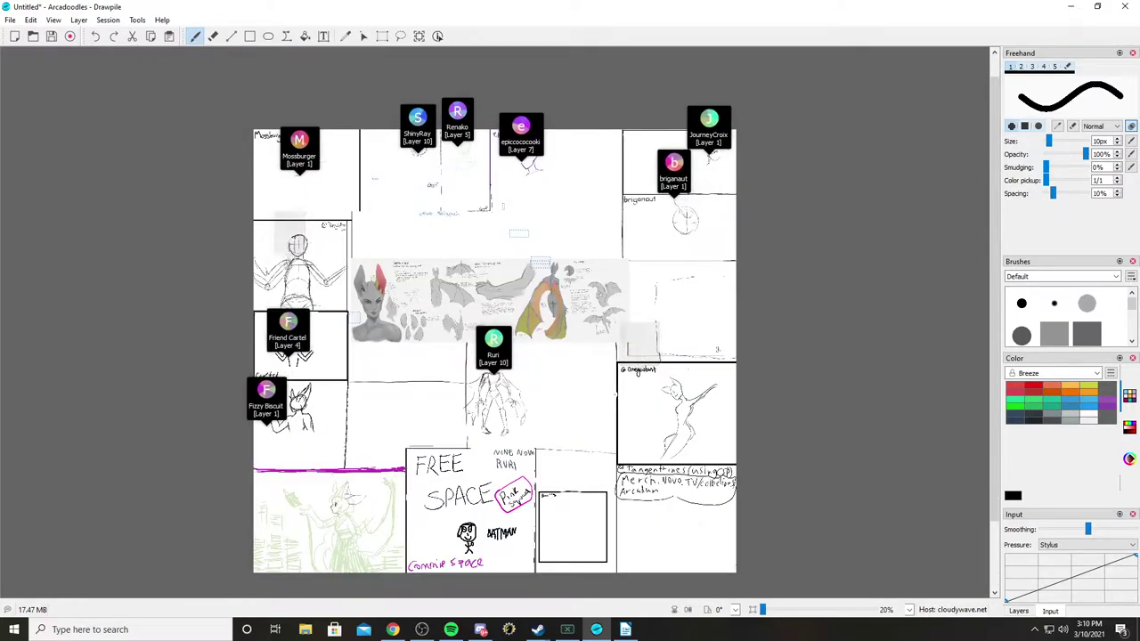
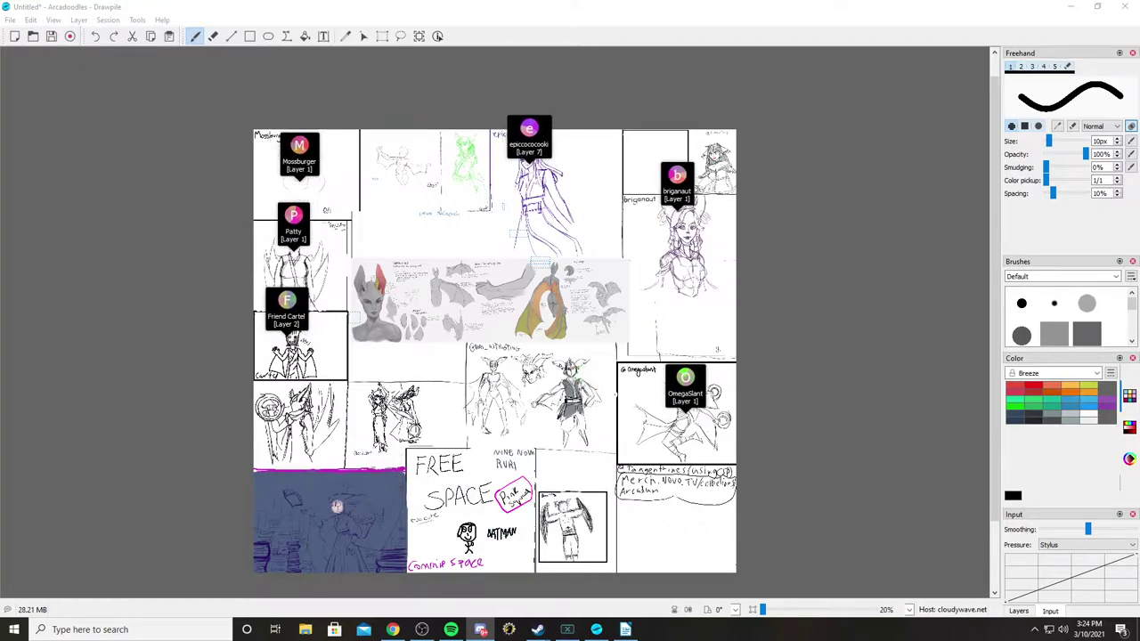
Step: View the shared winged-woman painting, robed-figure sketch and ring-holding winged character in Chrome, closing the browser windows to return to Drawpile
key("alt+Tab")
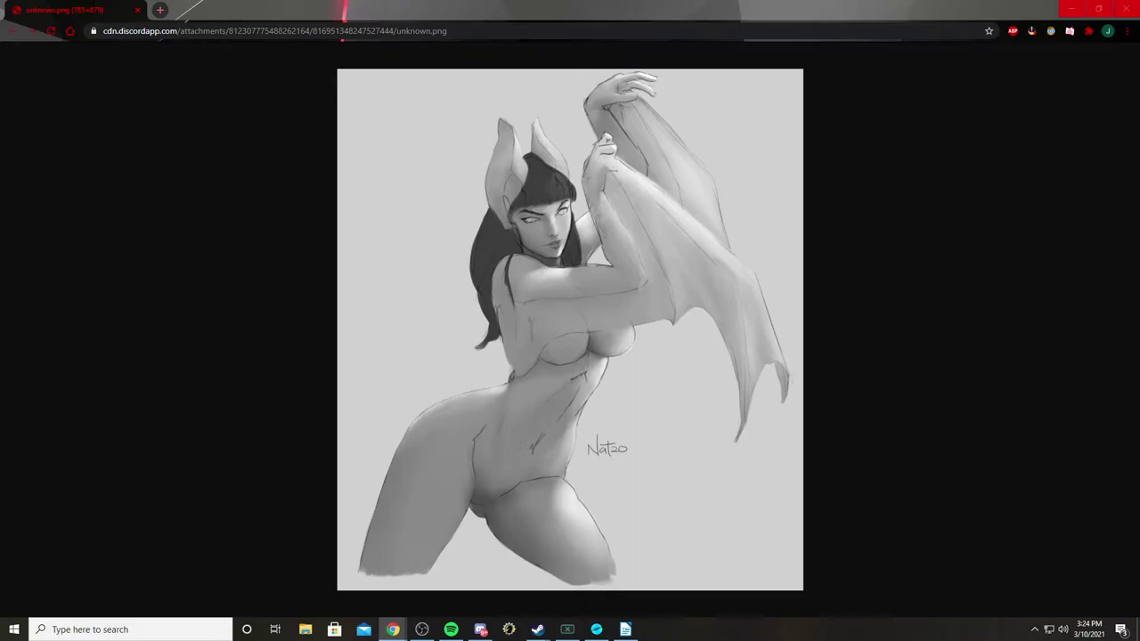
left_click_drag(1015, 233, 218, 10)
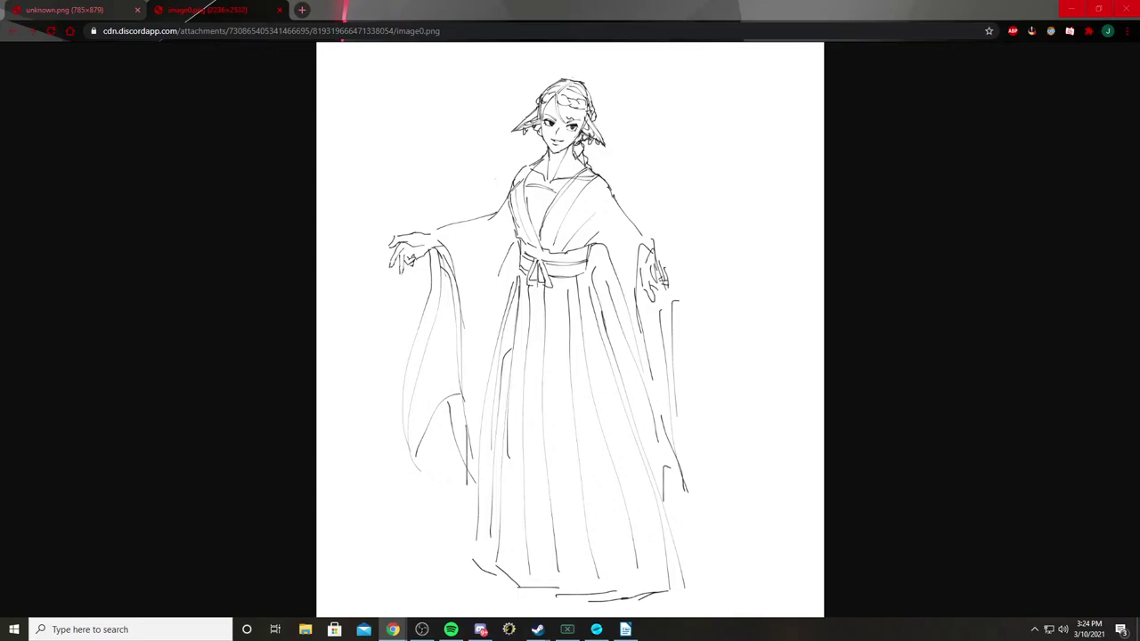
left_click(1127, 11)
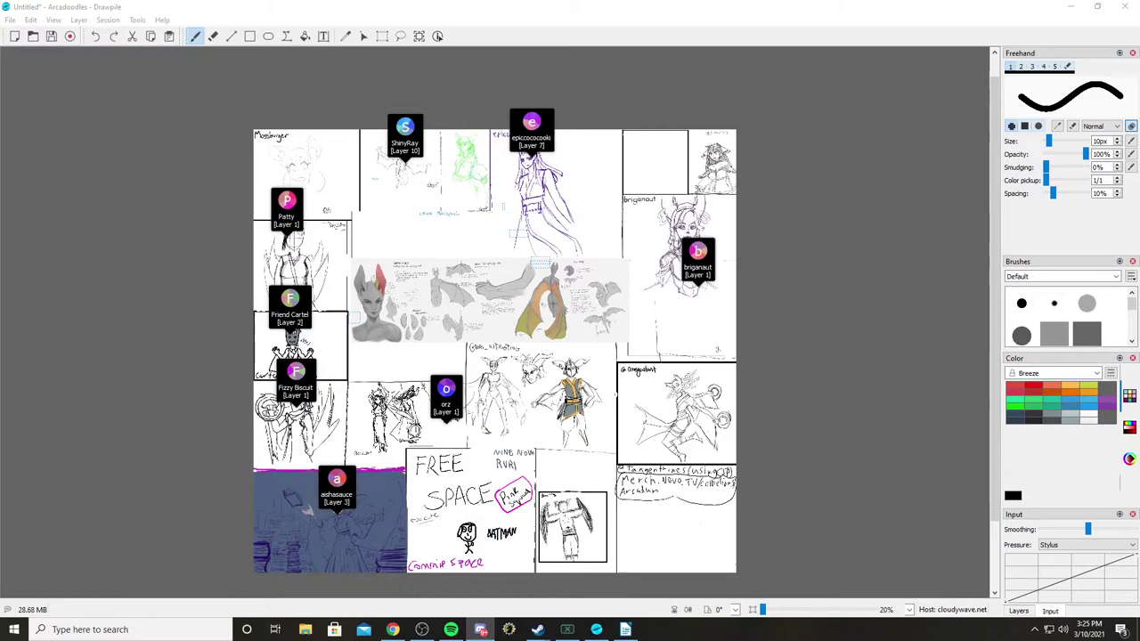
key("alt+Tab")
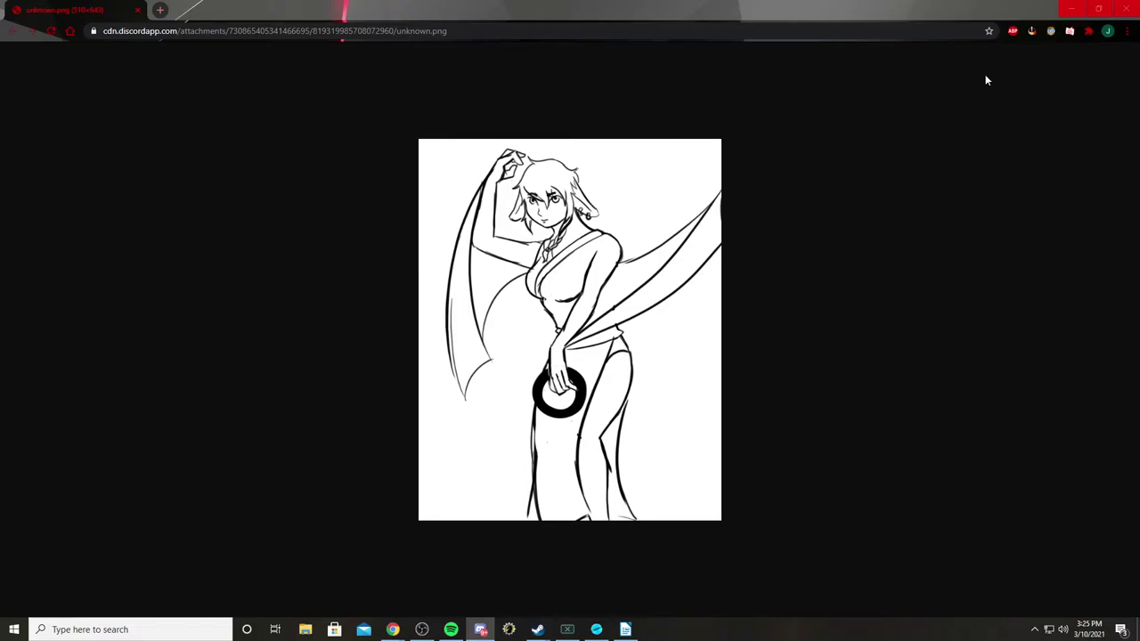
left_click(1124, 9)
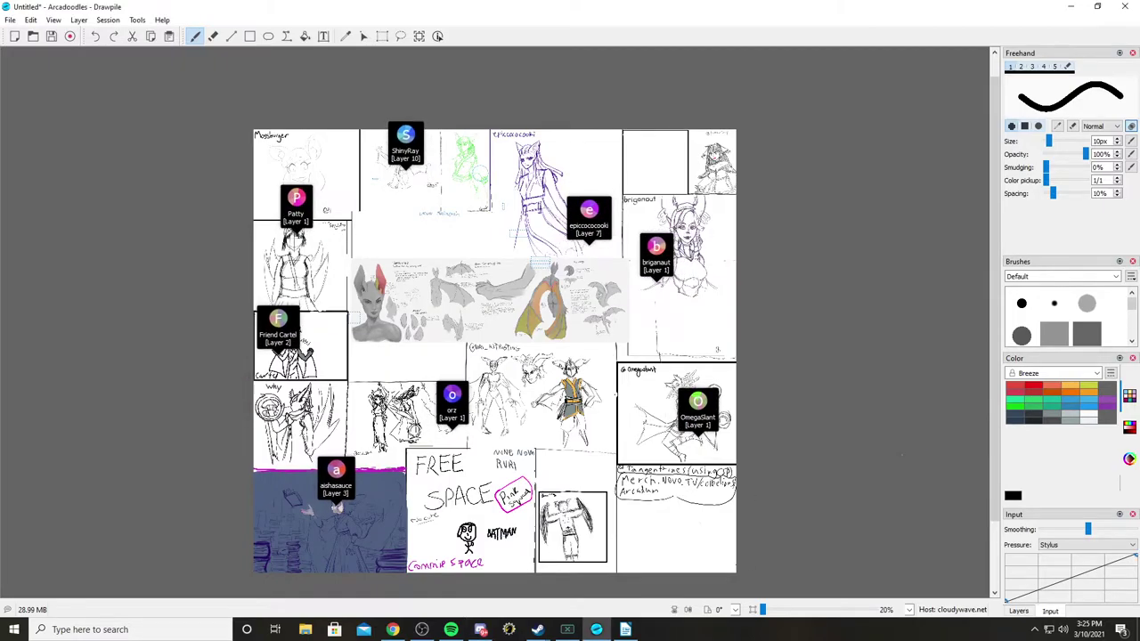
Step: Erase the black stick-figure doodle next to the BATMAN lettering in the free space panel
key("ctrl+plus")
key("ctrl+plus")
key("ctrl+plus")
scroll(640, 539, "down", 10)
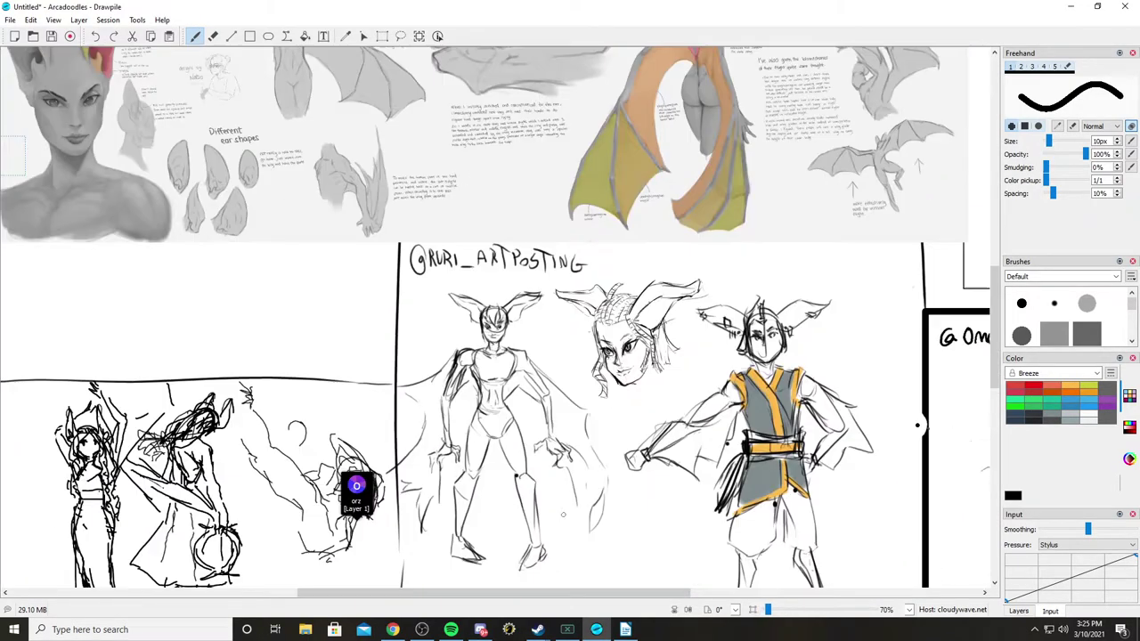
key("ctrl+plus")
key("ctrl+plus")
key("ctrl+plus")
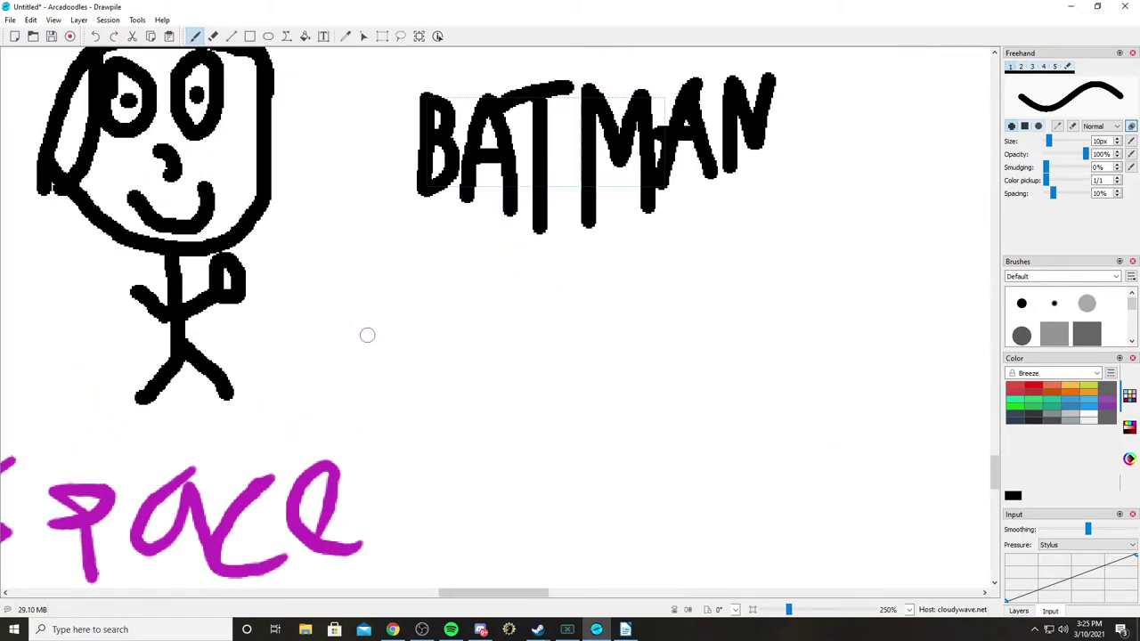
scroll(367, 334, "up", 2)
scroll(420, 345, "left", 6)
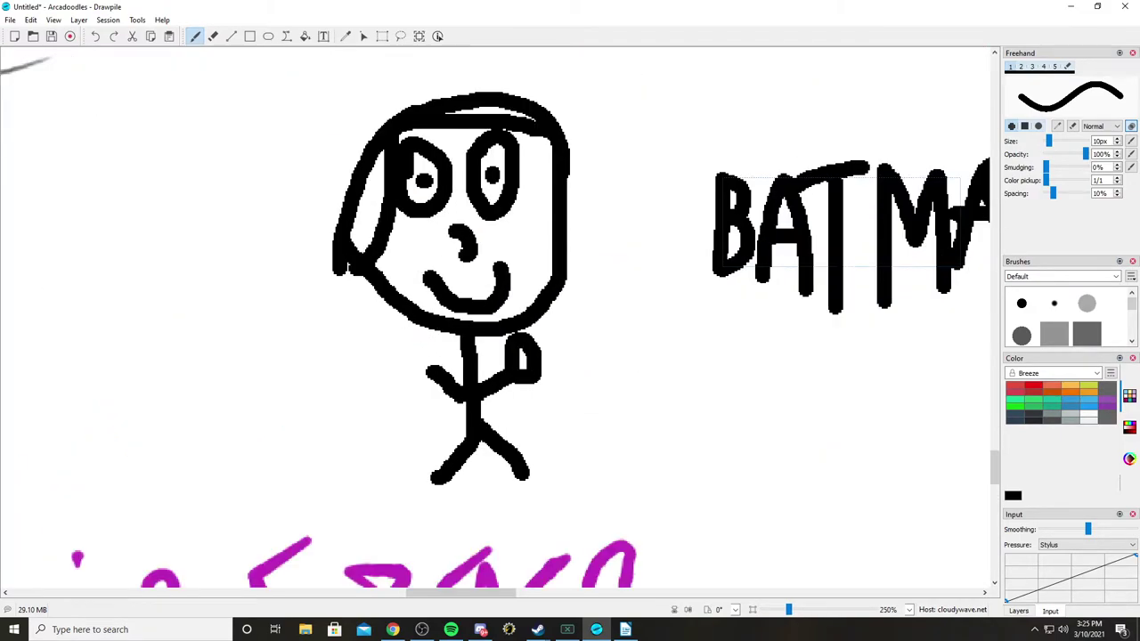
left_click(221, 36)
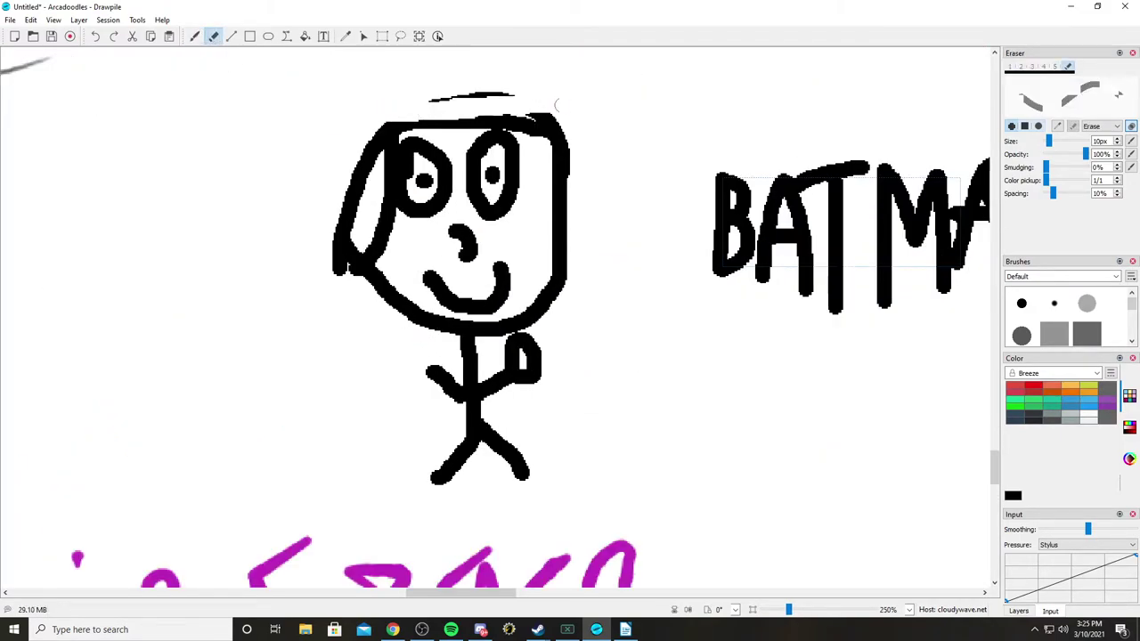
left_click_drag(539, 124, 358, 162)
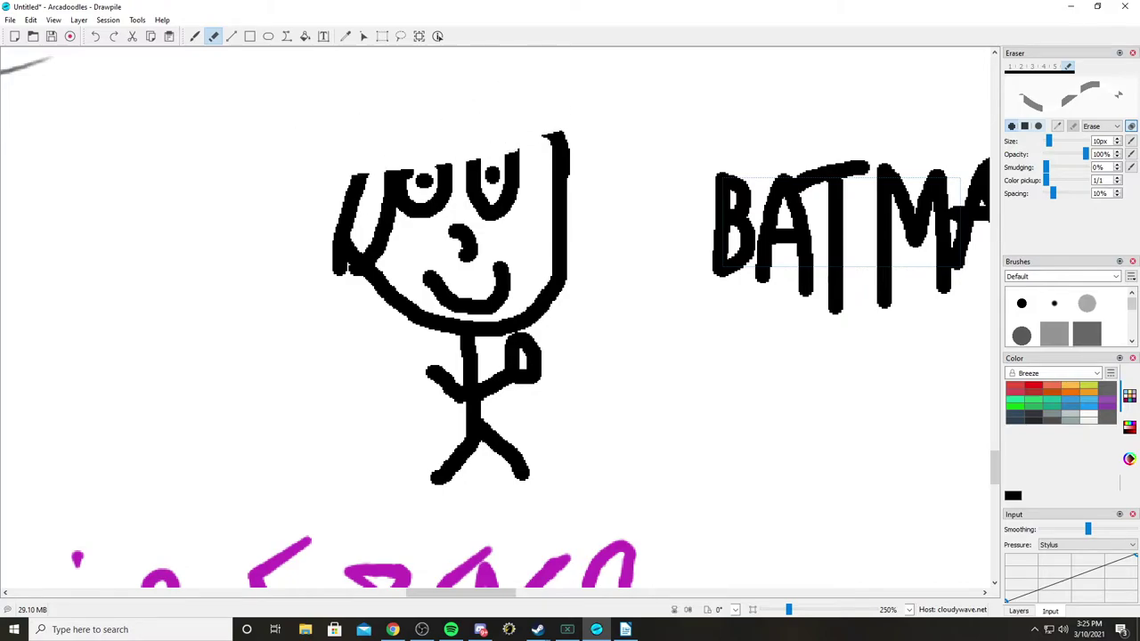
left_click_drag(352, 203, 561, 173)
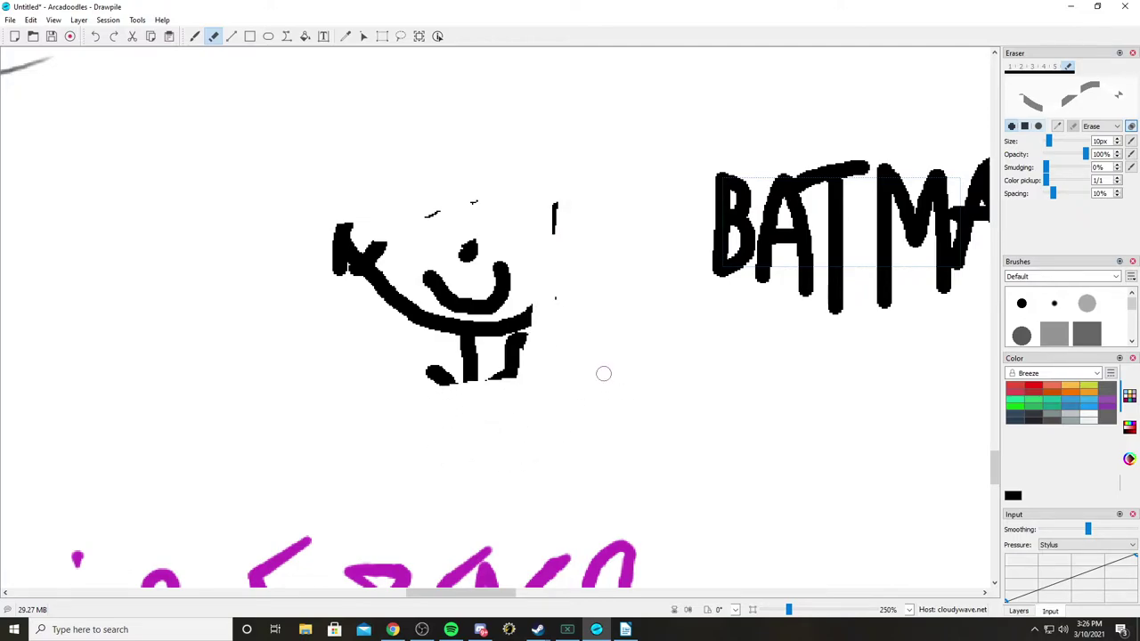
left_click_drag(508, 281, 411, 312)
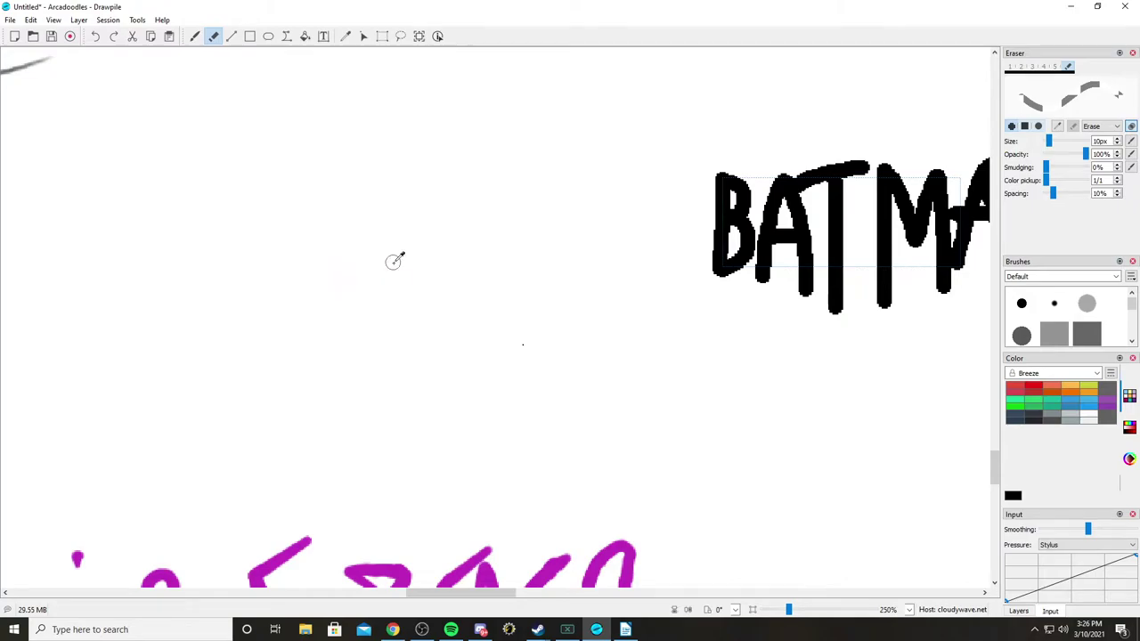
Step: Erase the BATMAN lettering above the Commie Space label in the free space panel
scroll(394, 260, "down", 3)
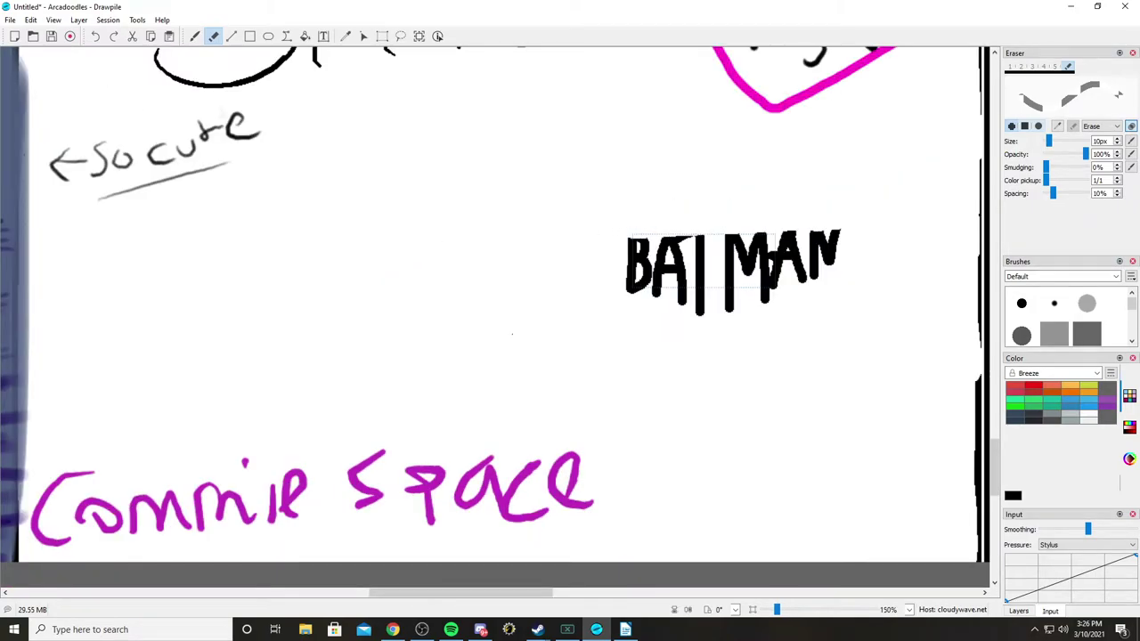
left_click_drag(699, 260, 827, 256)
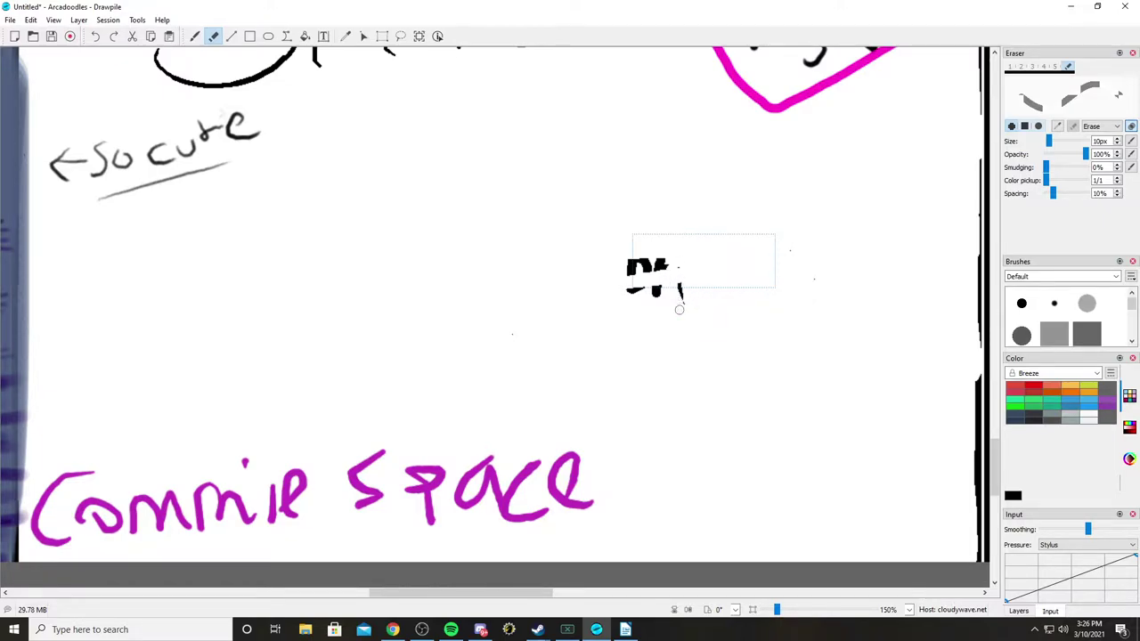
mouse_move(679, 308)
left_mouse_down()
mouse_move(659, 261)
mouse_move(648, 299)
mouse_move(649, 261)
mouse_move(635, 264)
mouse_move(630, 287)
mouse_move(645, 275)
mouse_move(624, 276)
mouse_move(625, 297)
mouse_move(647, 269)
mouse_move(658, 289)
mouse_move(665, 269)
mouse_move(652, 297)
mouse_move(648, 265)
left_mouse_up()
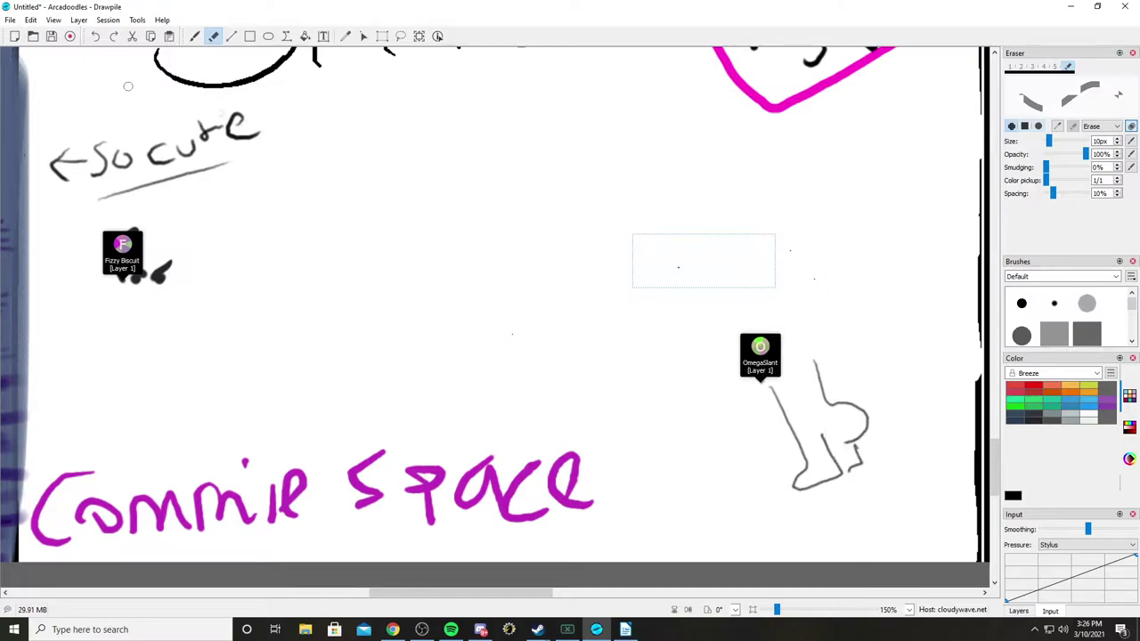
Step: Draw a smiling black bat with pointed ears, round eyes, small feet, raised arms and spread wings in the free space panel using the 10px freehand brush
left_click(194, 35)
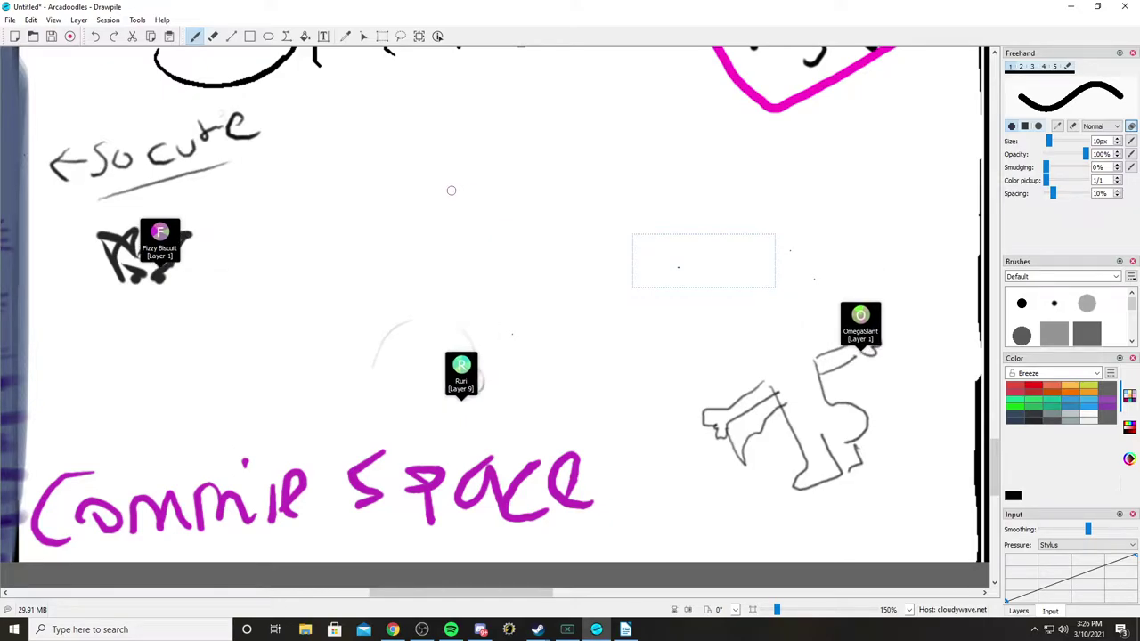
mouse_move(456, 196)
left_mouse_down()
mouse_move(502, 189)
mouse_move(506, 203)
mouse_move(493, 208)
mouse_move(448, 163)
mouse_move(454, 133)
mouse_move(482, 168)
mouse_move(512, 130)
mouse_move(524, 205)
mouse_move(510, 232)
mouse_move(450, 232)
mouse_move(440, 178)
left_mouse_up()
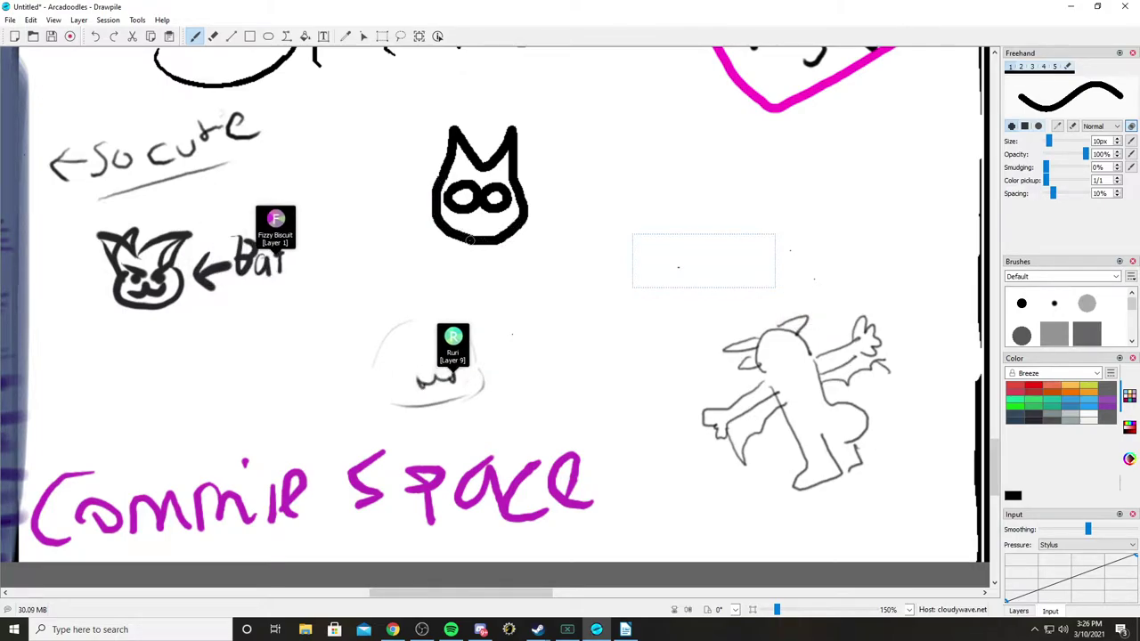
mouse_move(447, 270)
left_mouse_down()
mouse_move(503, 276)
mouse_move(510, 252)
mouse_move(499, 241)
mouse_move(465, 302)
mouse_move(453, 294)
mouse_move(487, 287)
left_mouse_up()
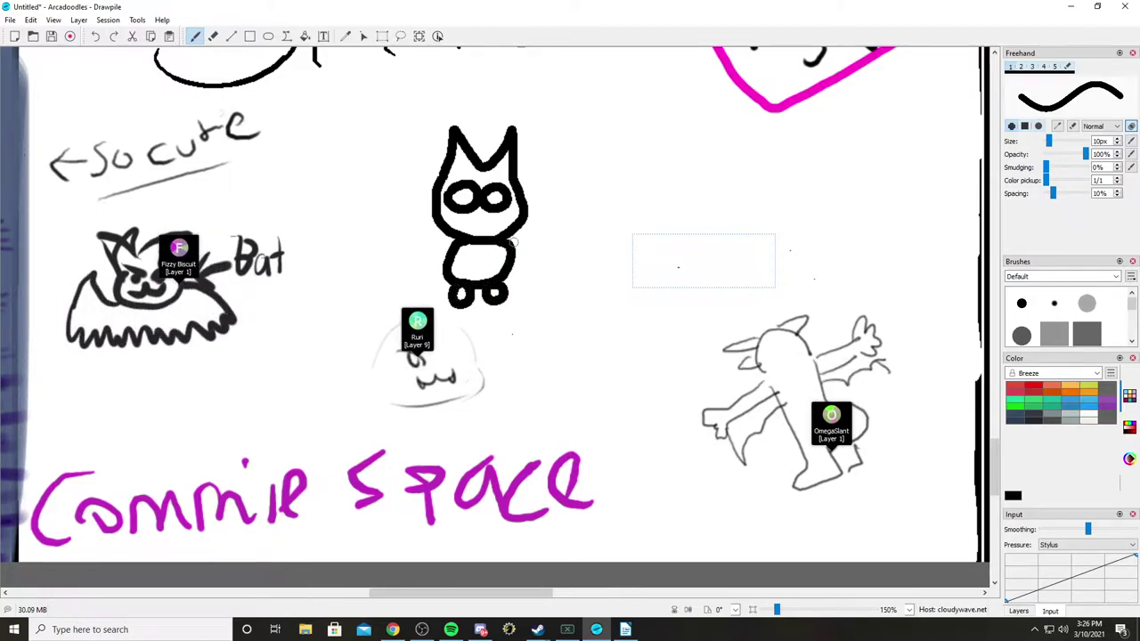
mouse_move(513, 243)
left_mouse_down()
mouse_move(548, 203)
mouse_move(571, 238)
mouse_move(573, 297)
mouse_move(520, 266)
mouse_move(422, 238)
mouse_move(409, 224)
mouse_move(420, 205)
mouse_move(389, 238)
mouse_move(390, 274)
mouse_move(441, 258)
left_mouse_up()
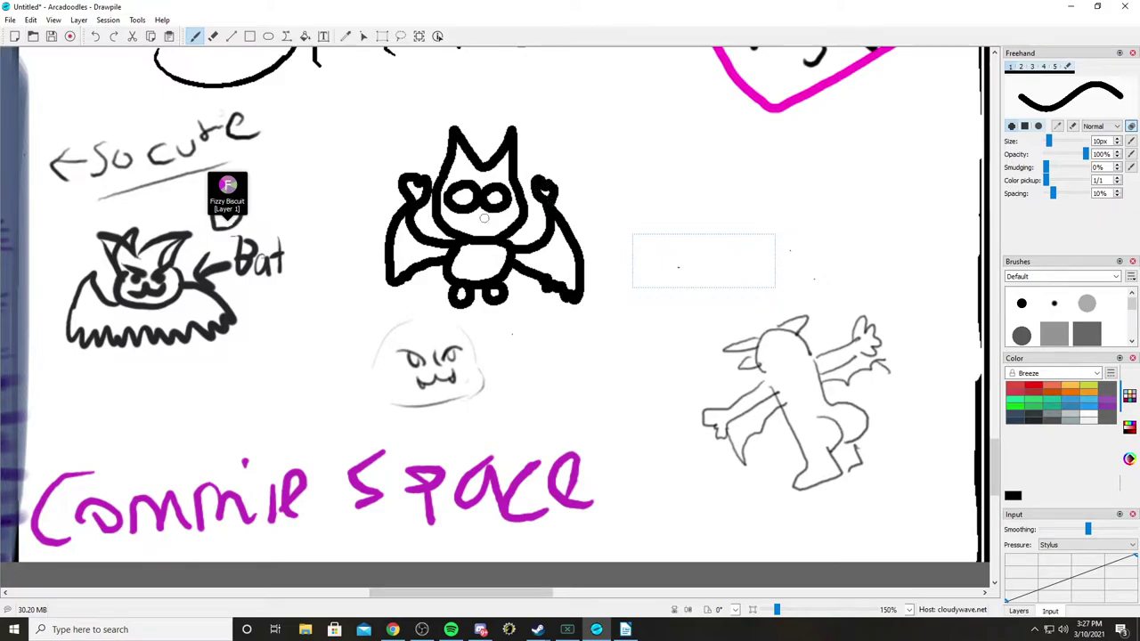
left_click_drag(464, 225, 478, 227)
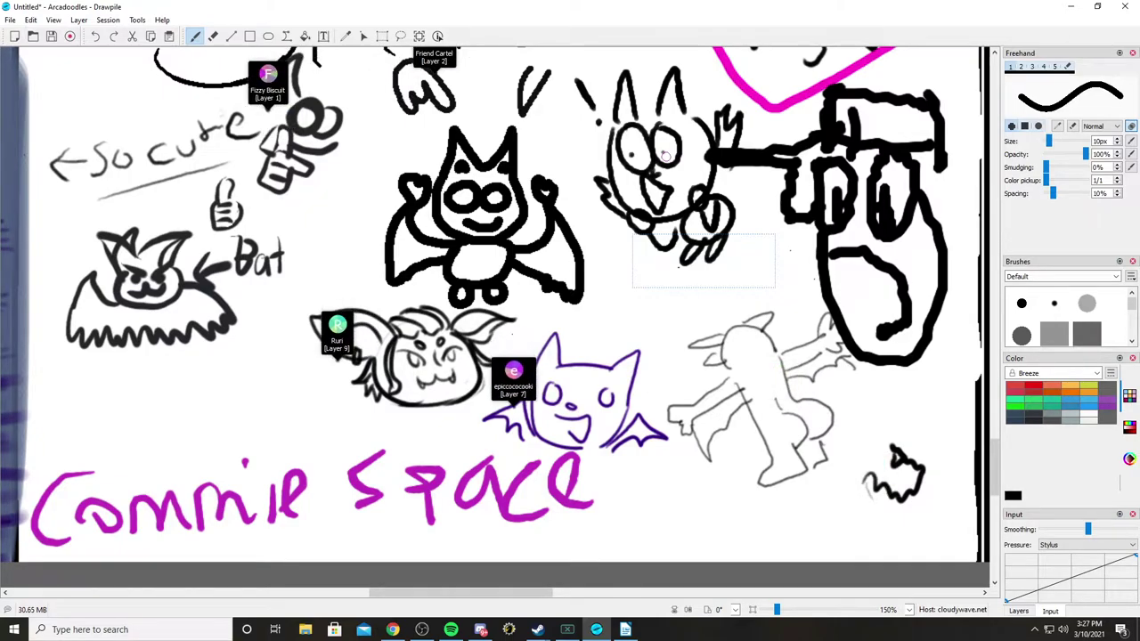
key("ctrl+0")
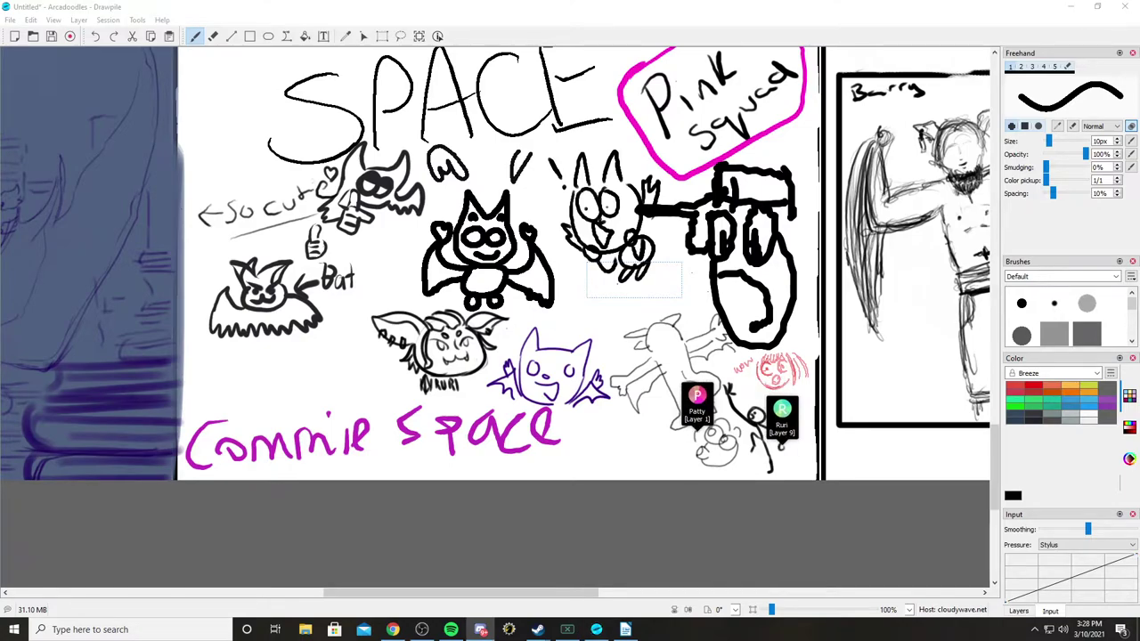
Step: View the shared coloured robed bat-winged character and the ring-holding ink sketch up close in Chrome, closing each window to return to Drawpile
key("alt+Tab")
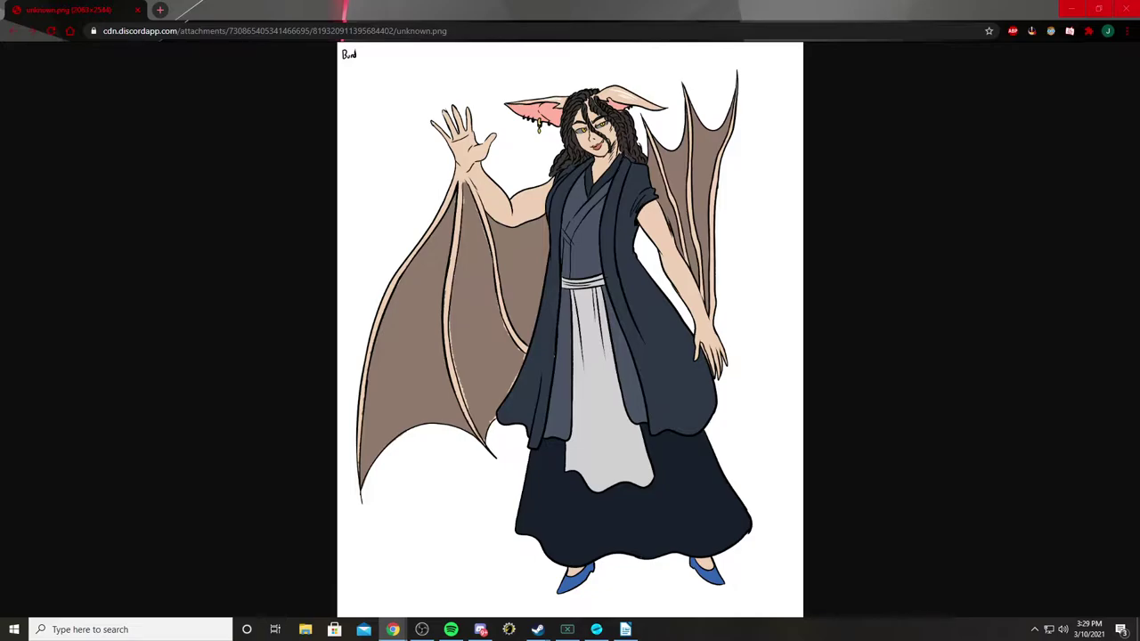
left_click(1126, 11)
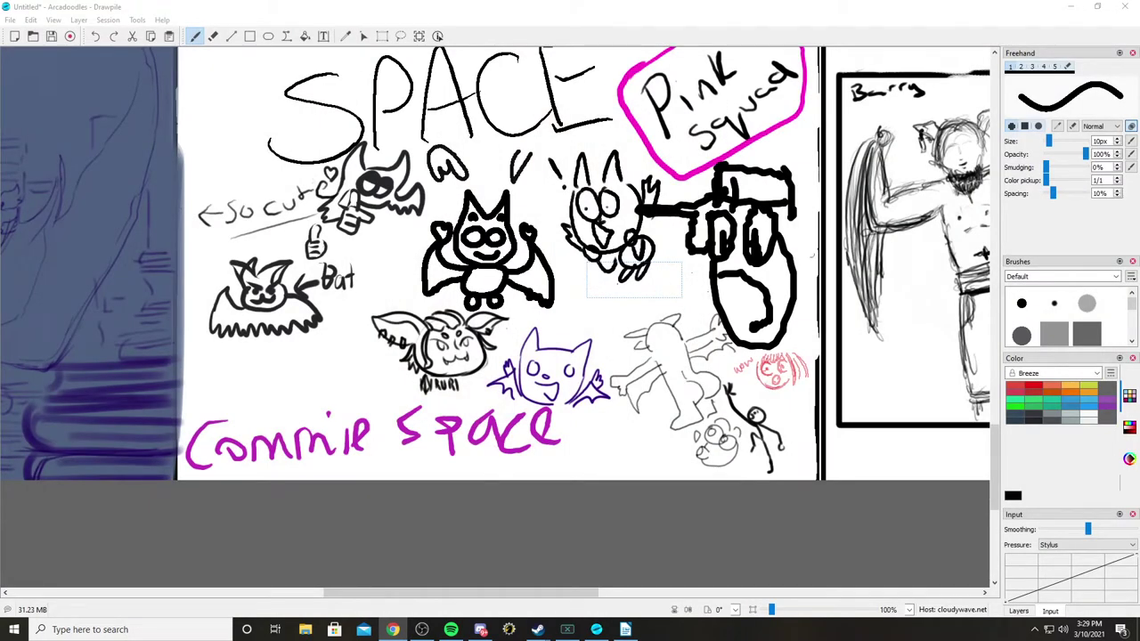
scroll(497, 439, "down", 5)
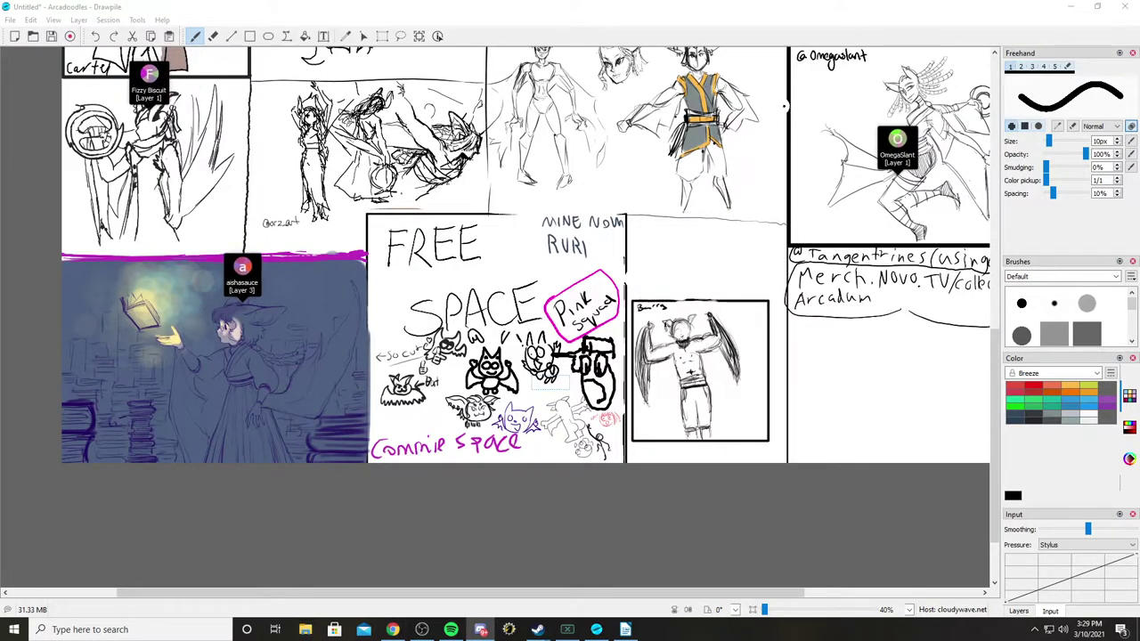
key("alt+Tab")
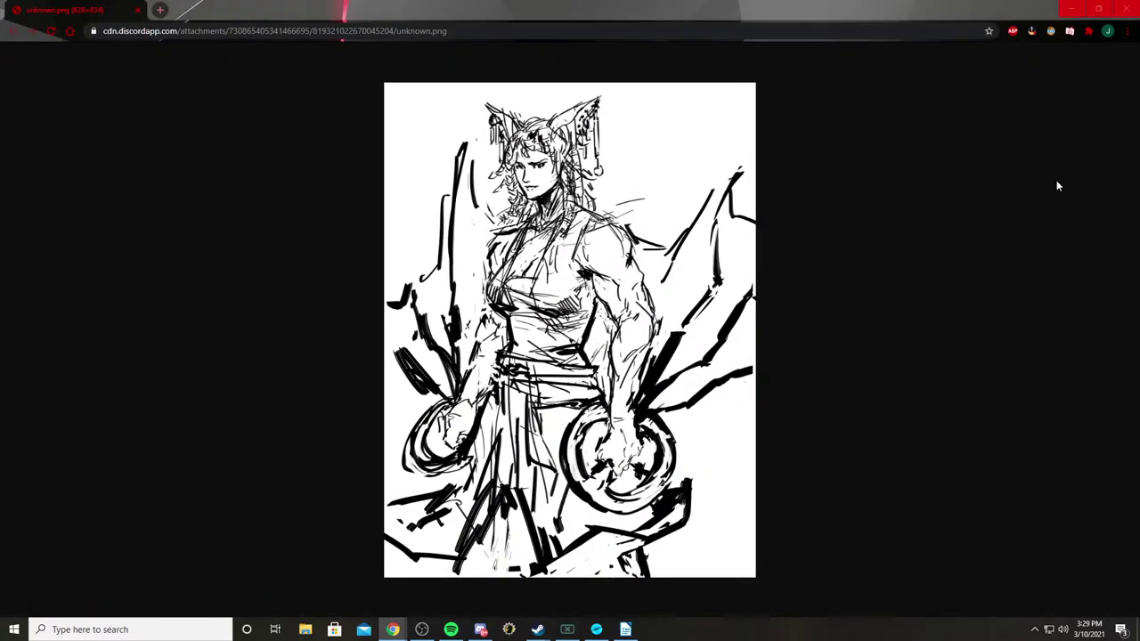
scroll(558, 165, "up", 5)
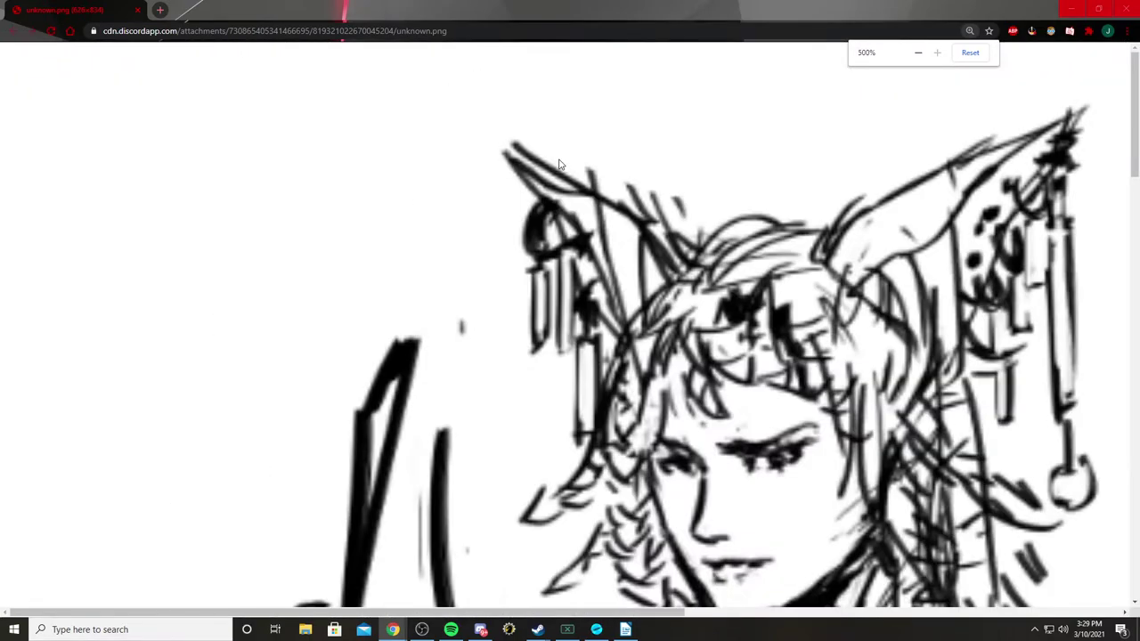
scroll(558, 165, "down", 2)
scroll(559, 164, "down", 4)
scroll(558, 165, "up", 2)
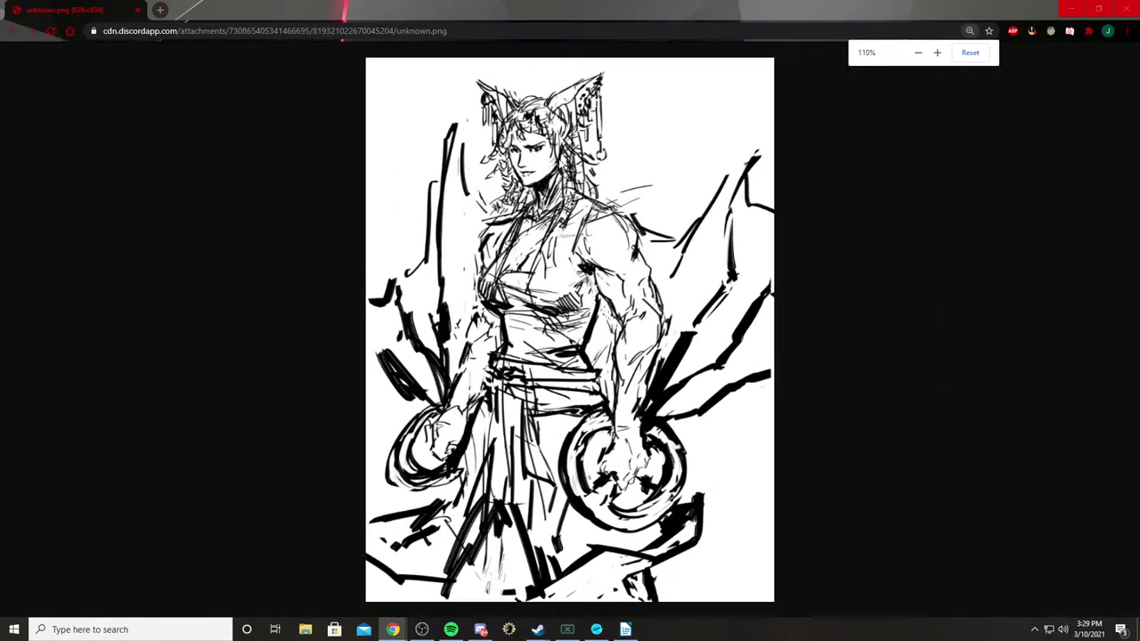
scroll(894, 210, "up", 1)
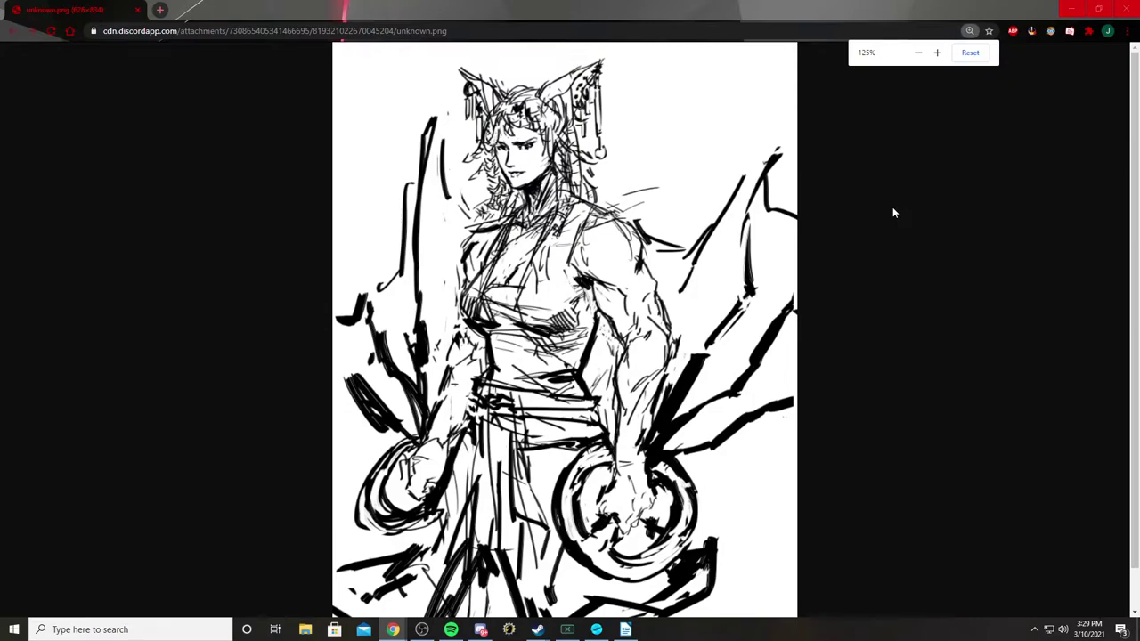
scroll(894, 210, "down", 1)
scroll(894, 210, "down", 1)
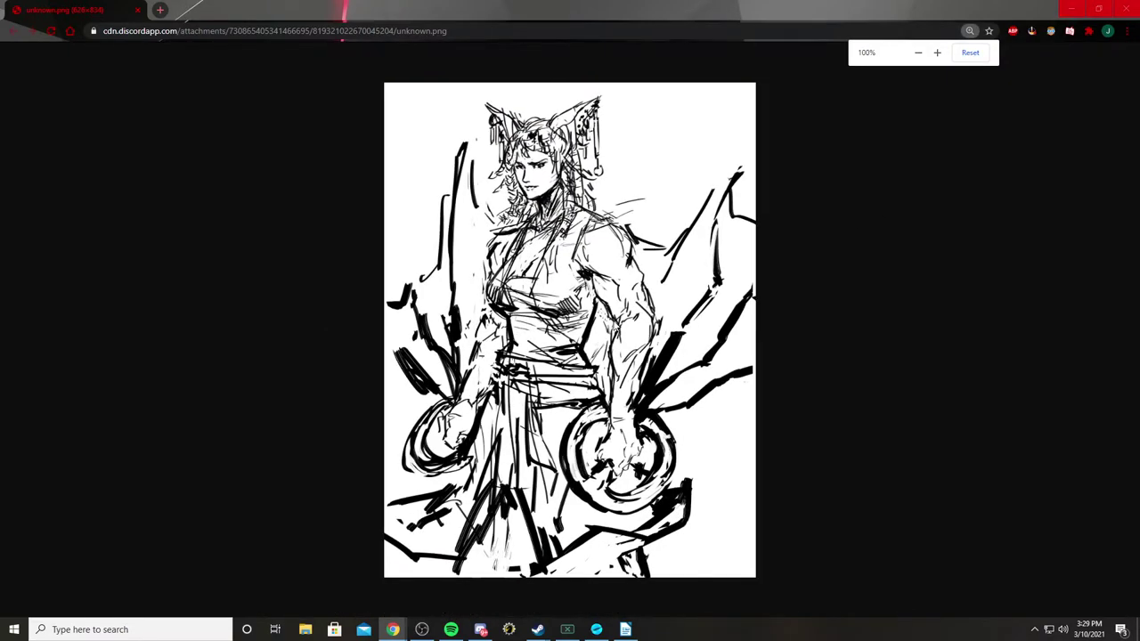
left_click(1124, 10)
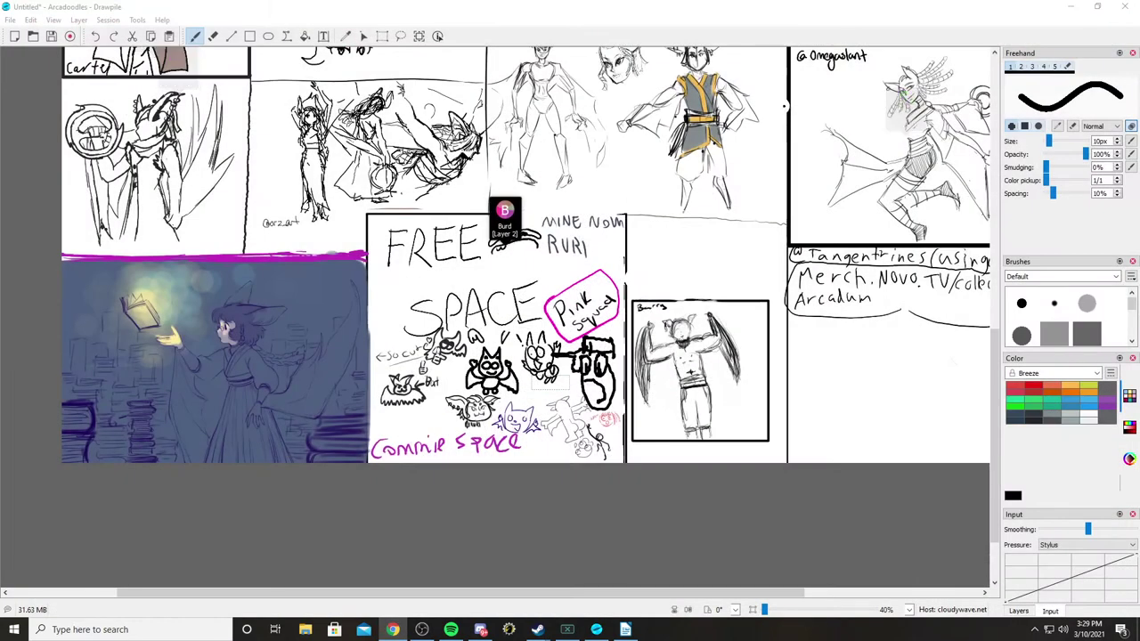
Step: Examine the blue library painting of the robed character reaching for a glowing book, up to 100% zoom
scroll(388, 330, "up", 4)
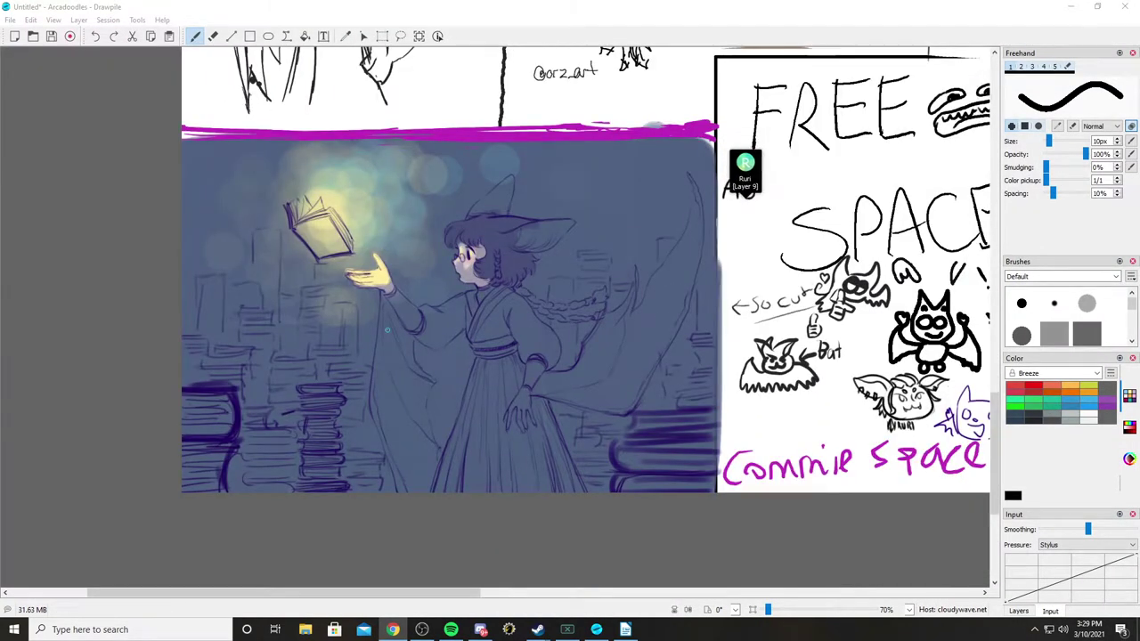
scroll(387, 331, "up", 2)
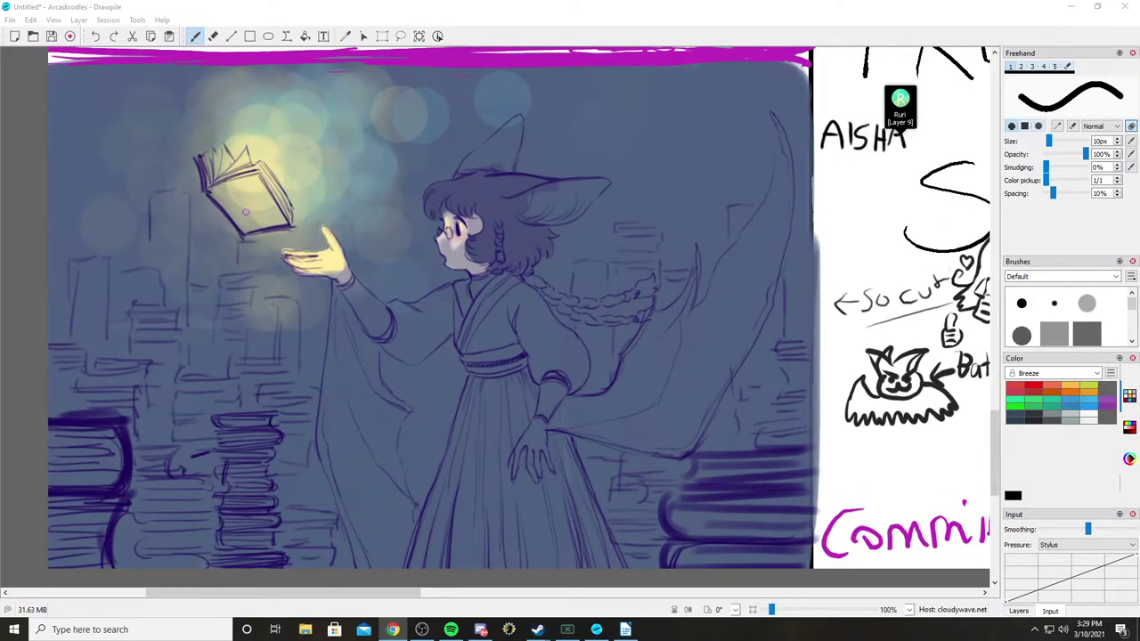
scroll(534, 233, "down", 1)
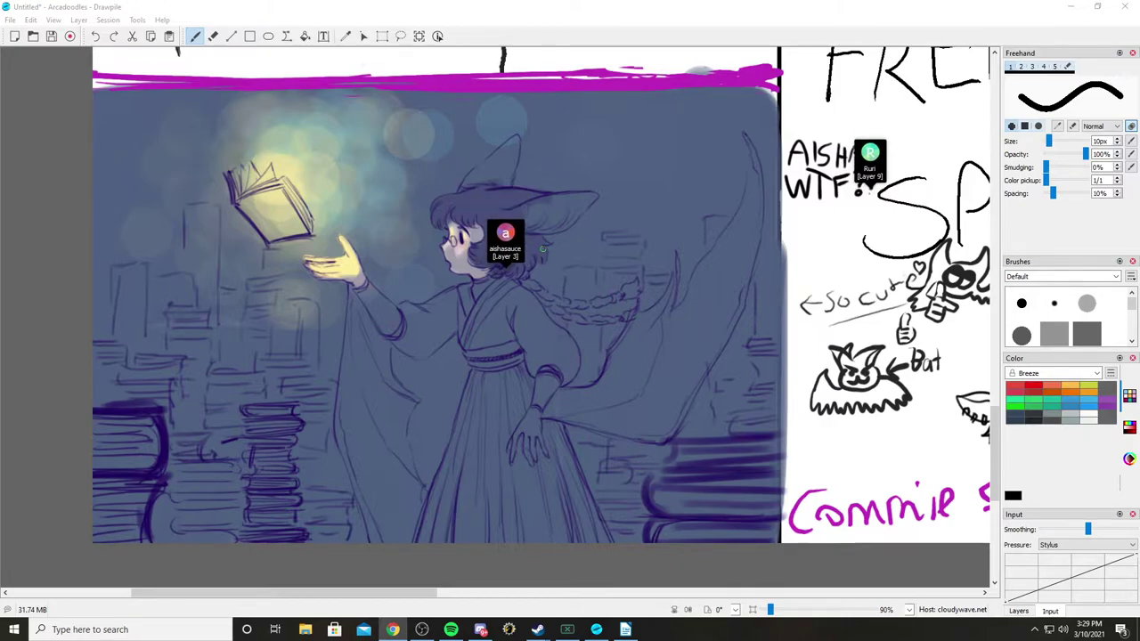
scroll(497, 294, "down", 2)
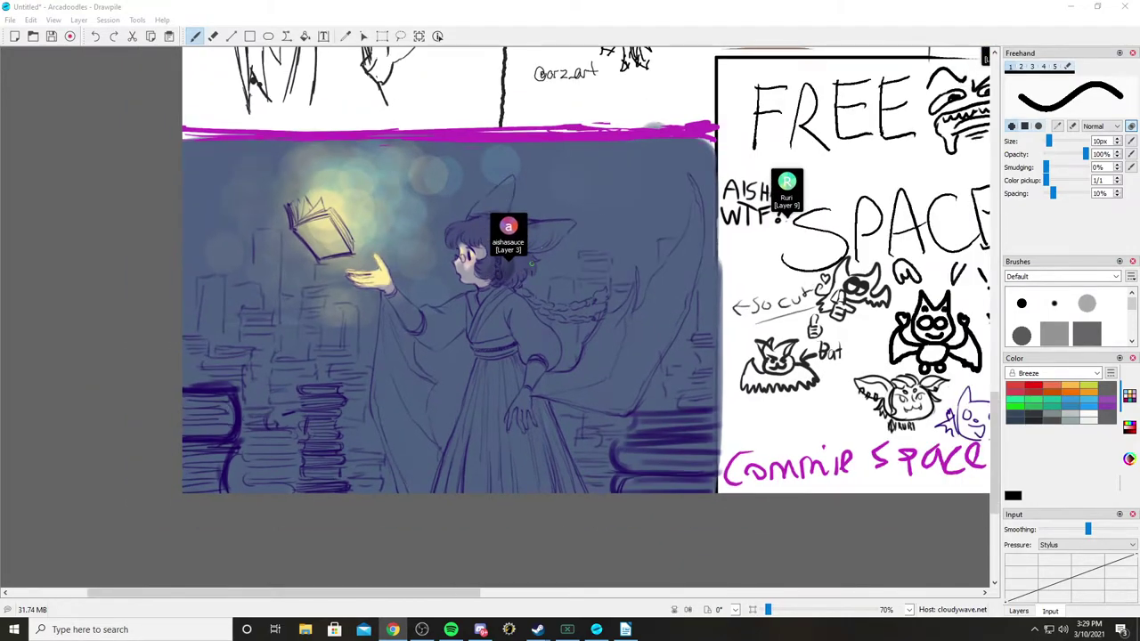
scroll(257, 317, "down", 3)
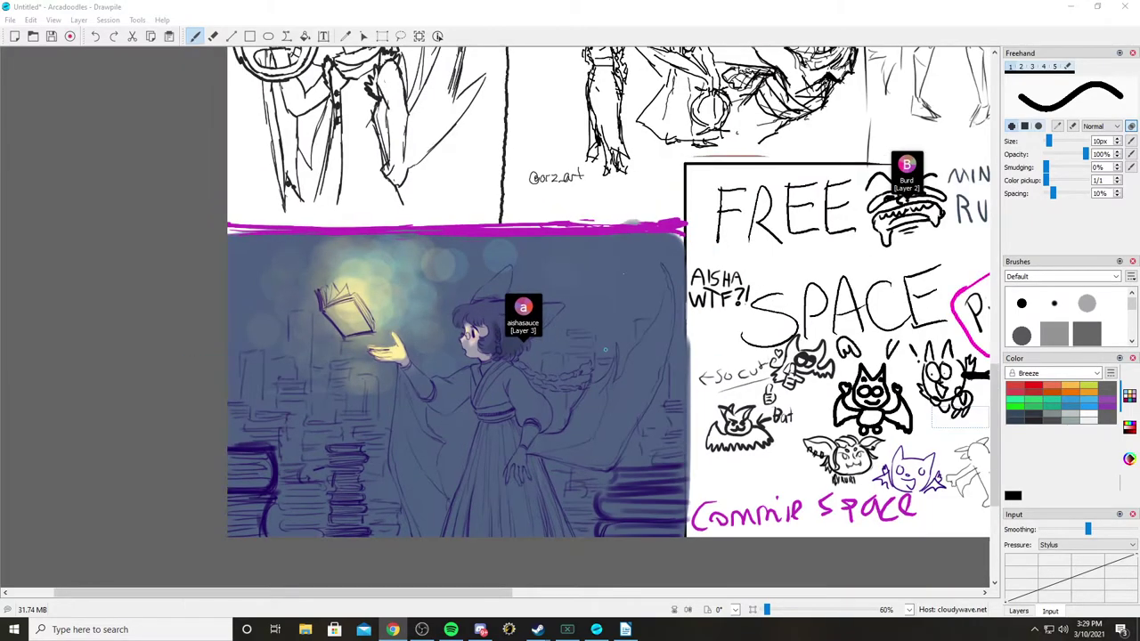
Step: Review the character panels around the Taern reference sheet at 40% zoom, ending close up on the empty panel above it
scroll(525, 316, "up", 5)
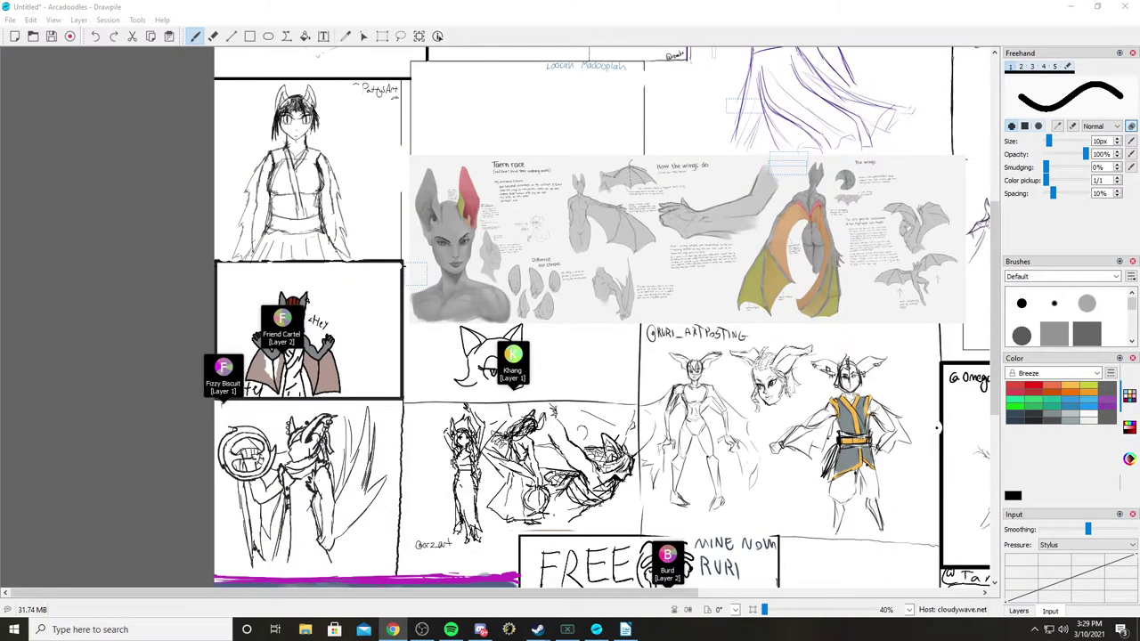
scroll(525, 316, "right", 3)
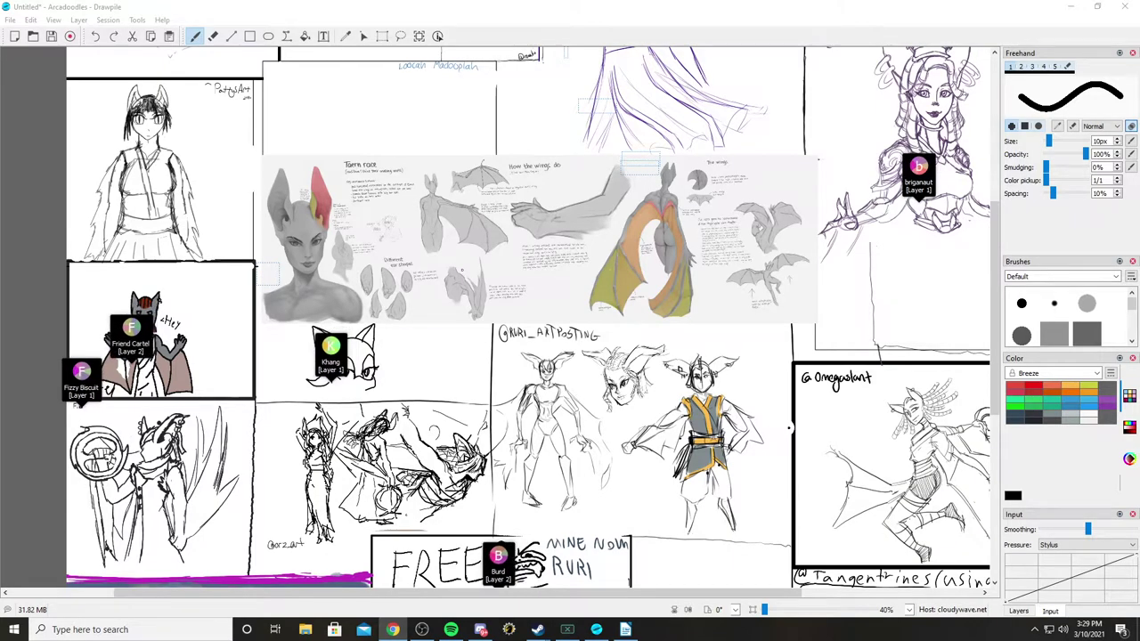
scroll(525, 316, "left", 3)
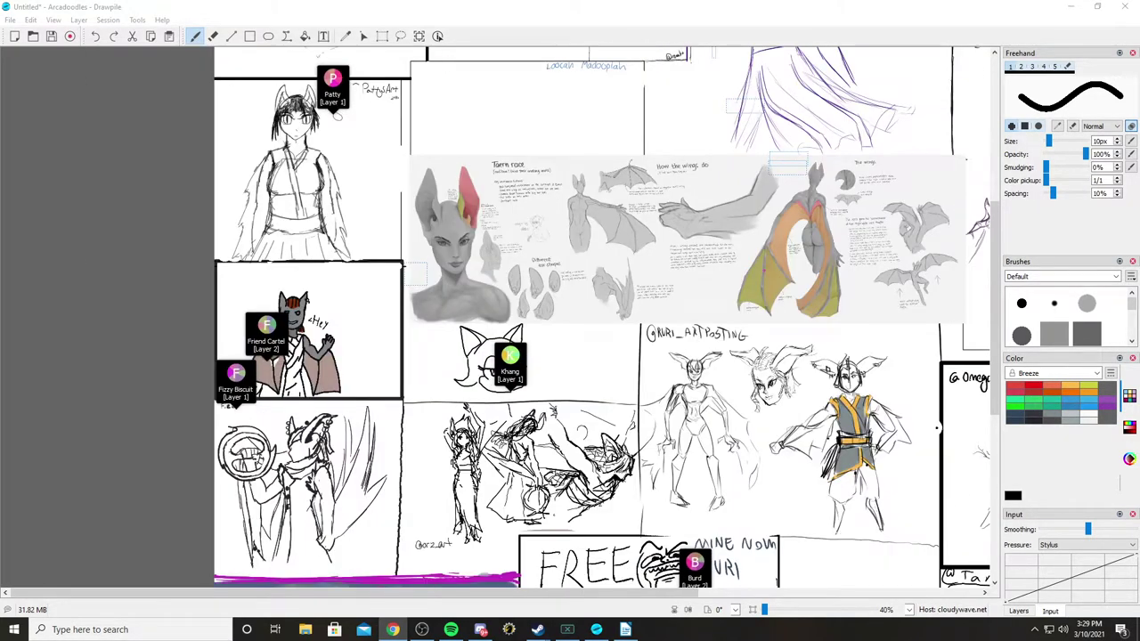
scroll(525, 316, "down", 1)
scroll(525, 316, "up", 3)
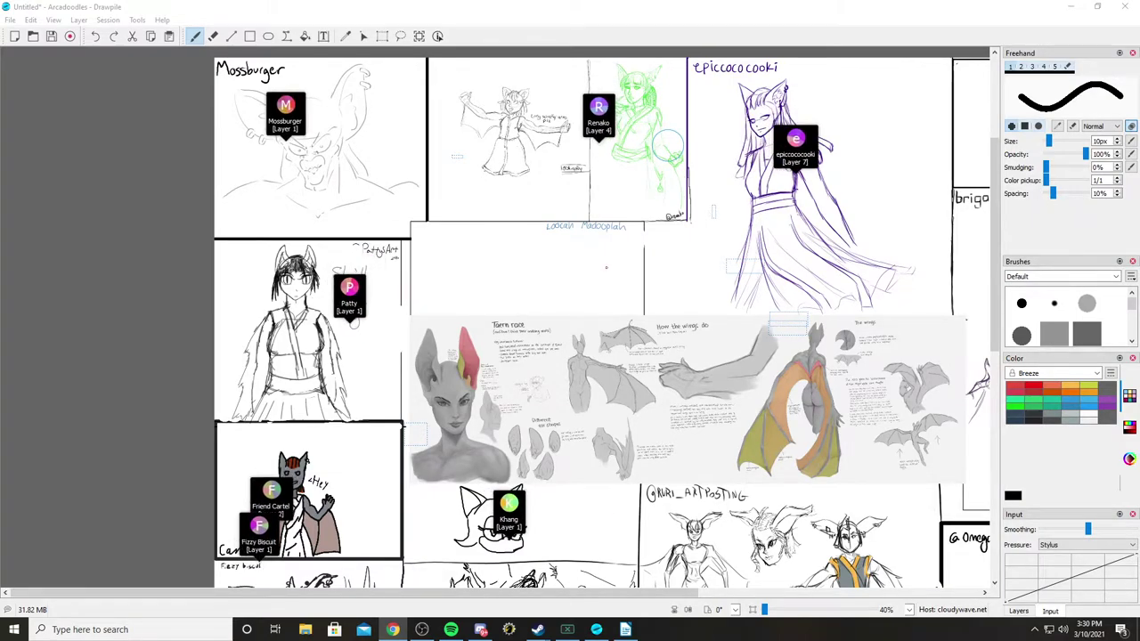
scroll(606, 267, "up", 2)
scroll(438, 214, "up", 5)
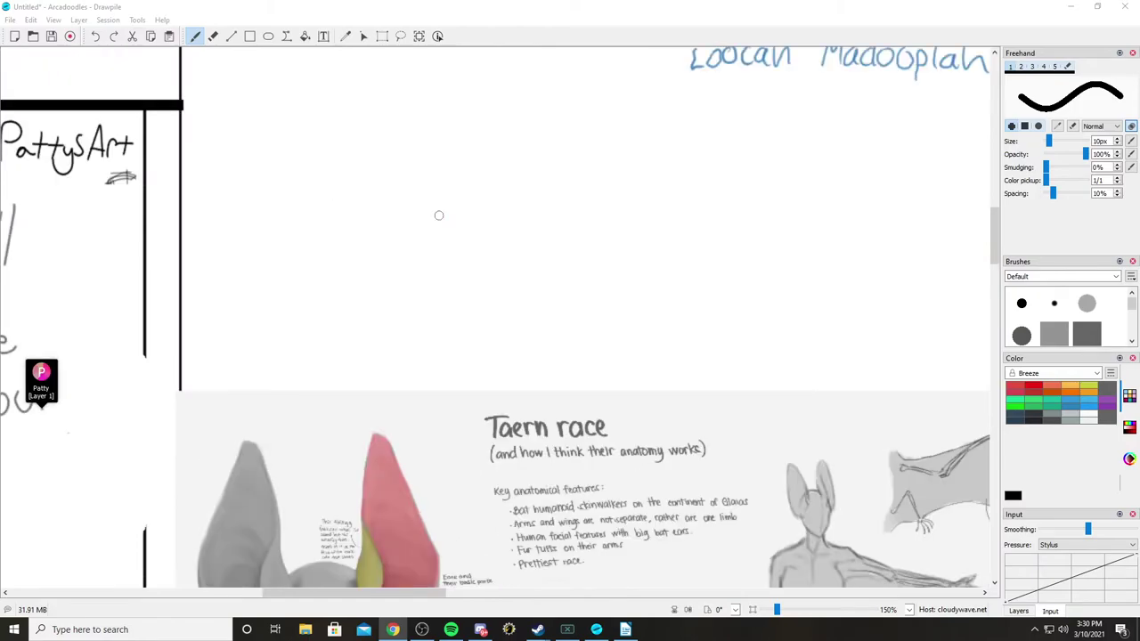
Step: Examine the top-row panels, from the large-eared scowling face past the winged girl and green sketch to the purple robed character
mouse_move(685, 220)
left_mouse_down()
mouse_move(684, 298)
mouse_move(827, 276)
mouse_move(832, 301)
left_mouse_up()
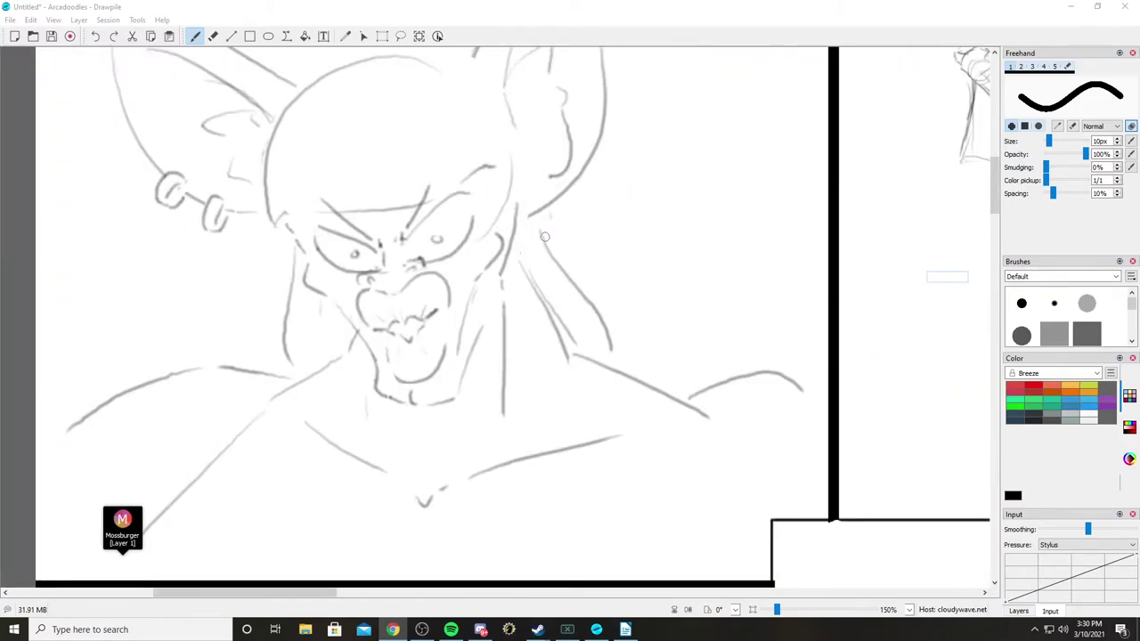
scroll(544, 235, "down", 4)
scroll(560, 356, "right", 3)
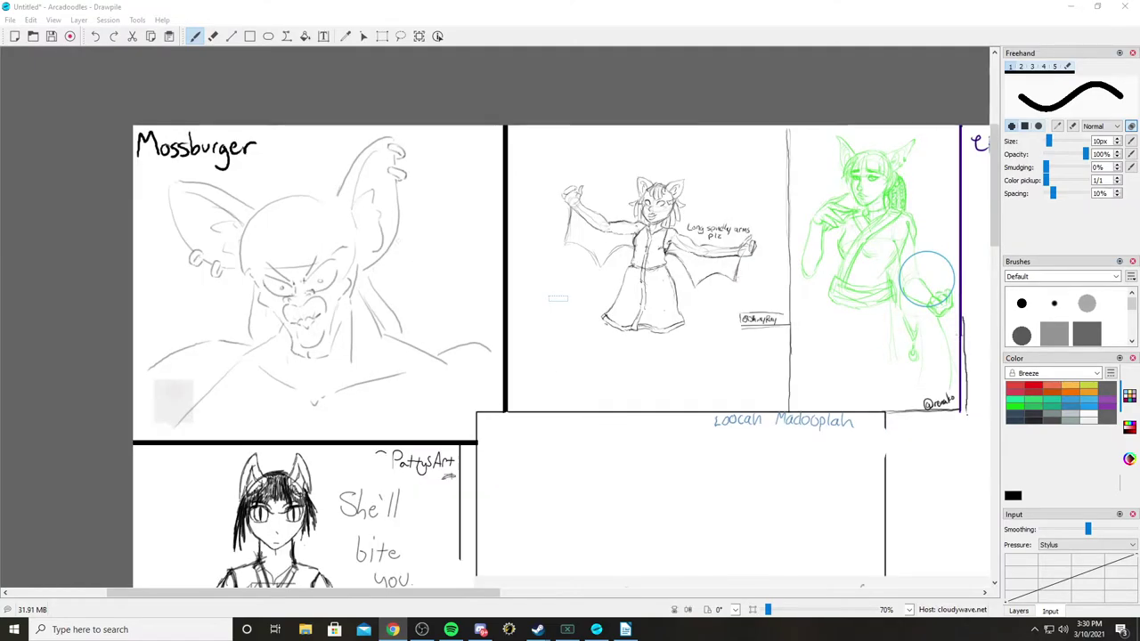
scroll(542, 240, "down", 4)
scroll(542, 240, "up", 5)
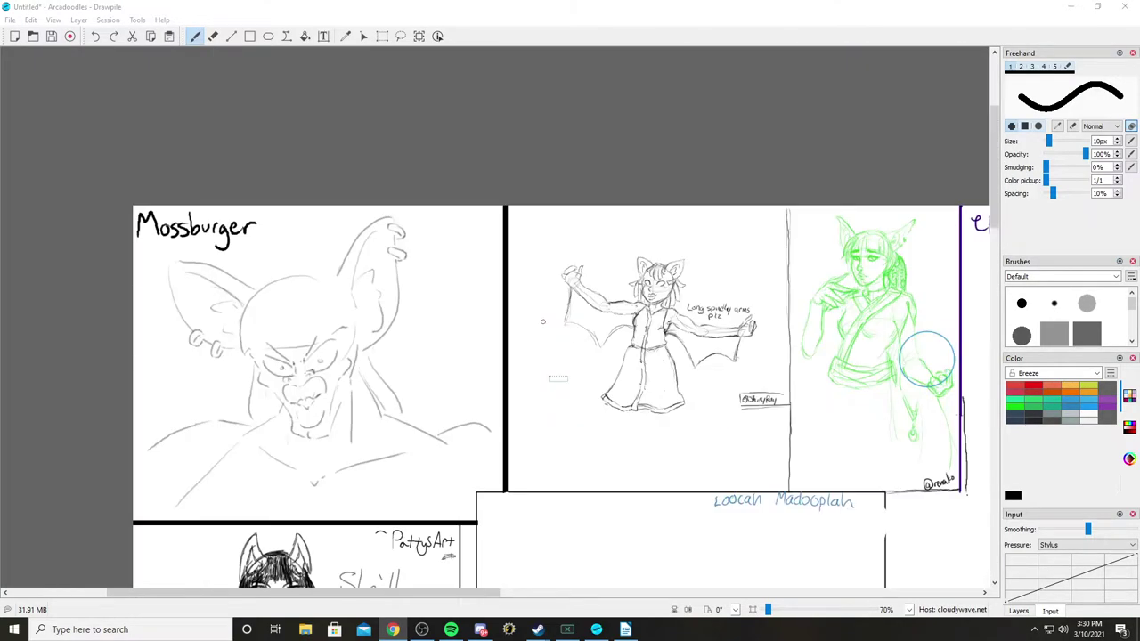
left_click_drag(542, 240, 398, 240)
scroll(495, 396, "right", 8)
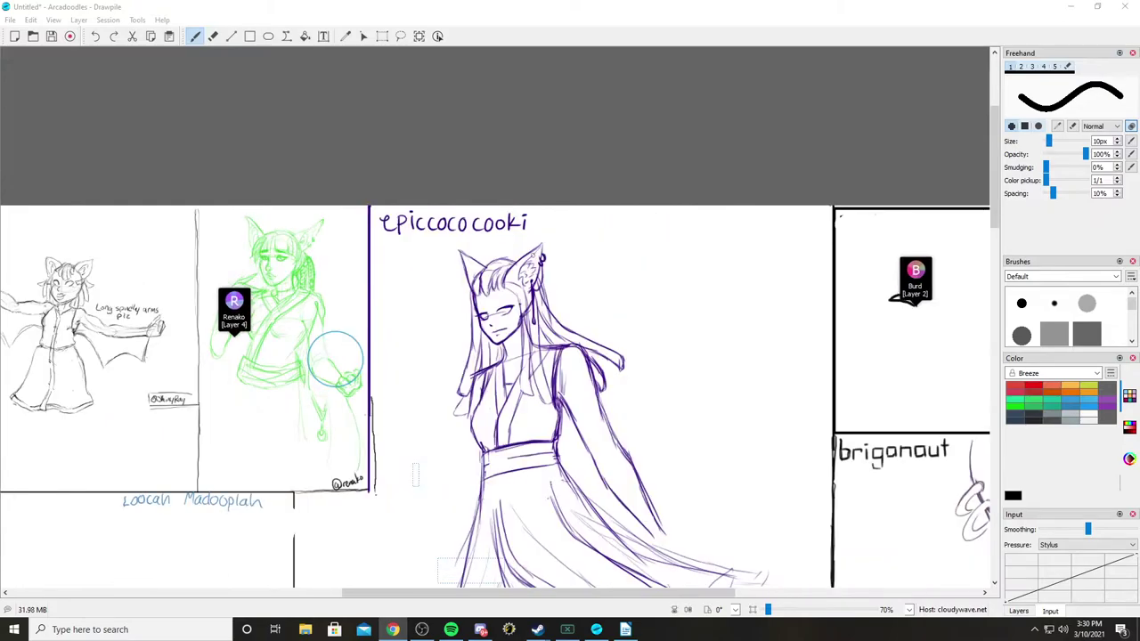
scroll(495, 396, "down", 4)
scroll(495, 356, "down", 2)
scroll(495, 322, "down", 1)
scroll(495, 323, "right", 8)
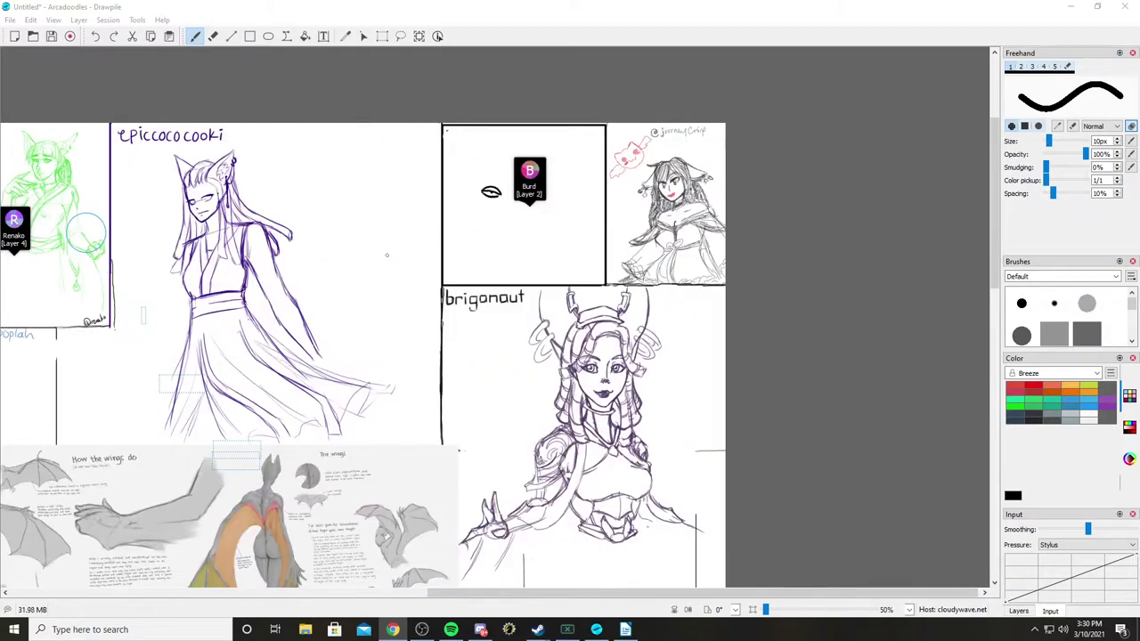
Step: Inspect the panels beside the purple robed character, covering the black-outlined box in progress and the pencil figure with the pink cat doodle
scroll(495, 322, "up", 3)
scroll(433, 317, "up", 5)
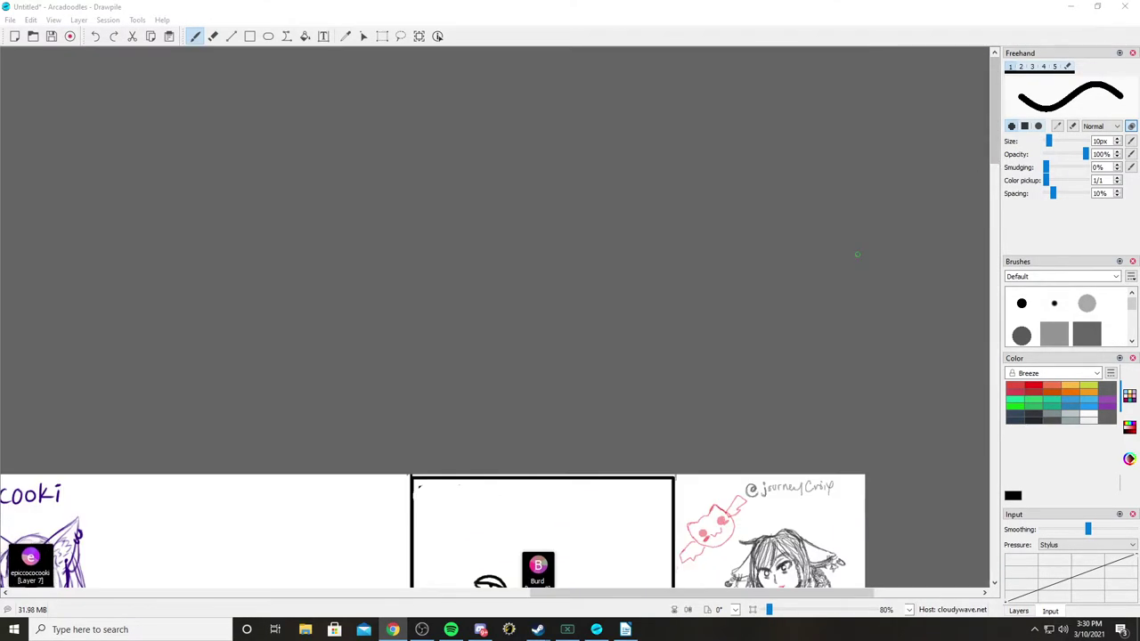
scroll(433, 317, "down", 4)
scroll(719, 554, "down", 1)
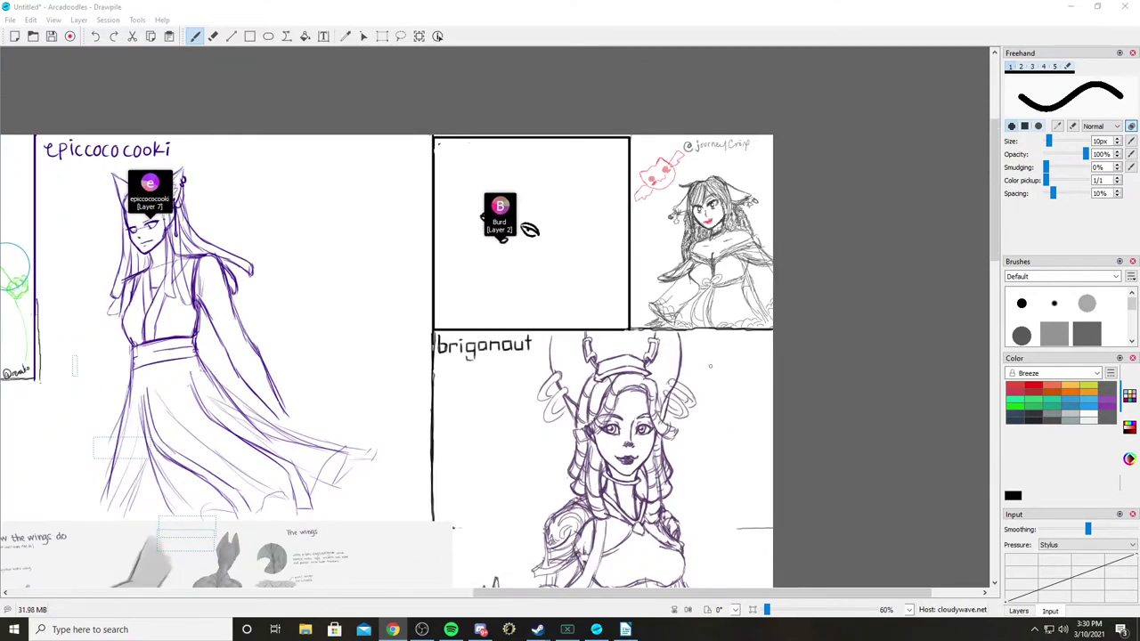
scroll(719, 555, "down", 4)
scroll(718, 554, "up", 3)
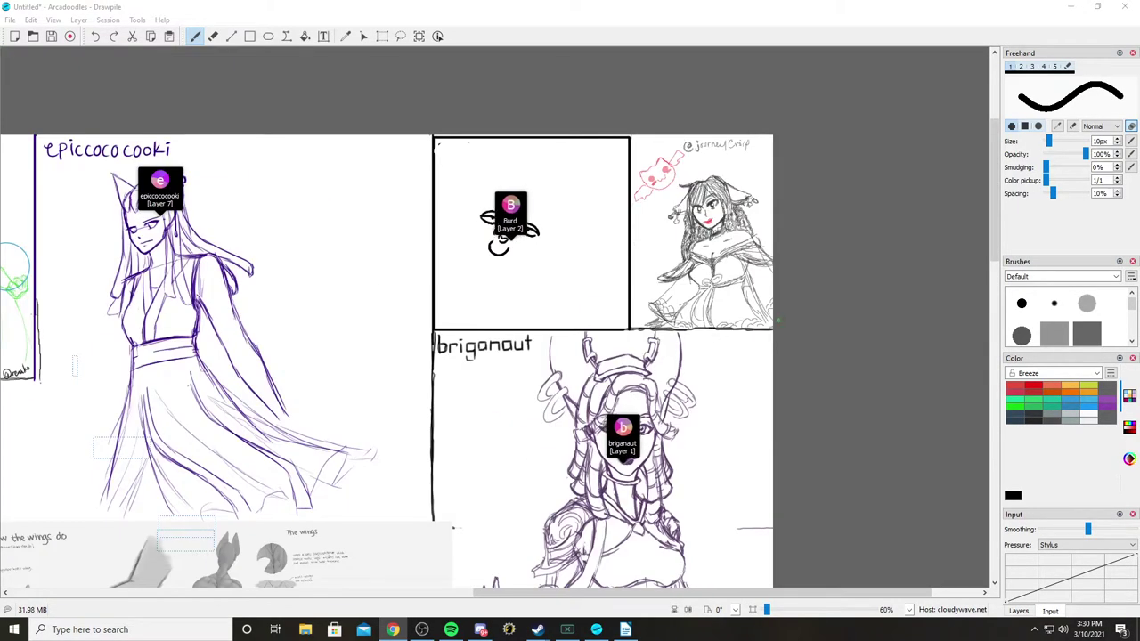
scroll(718, 554, "up", 2)
scroll(495, 317, "right", 3)
scroll(495, 317, "up", 2)
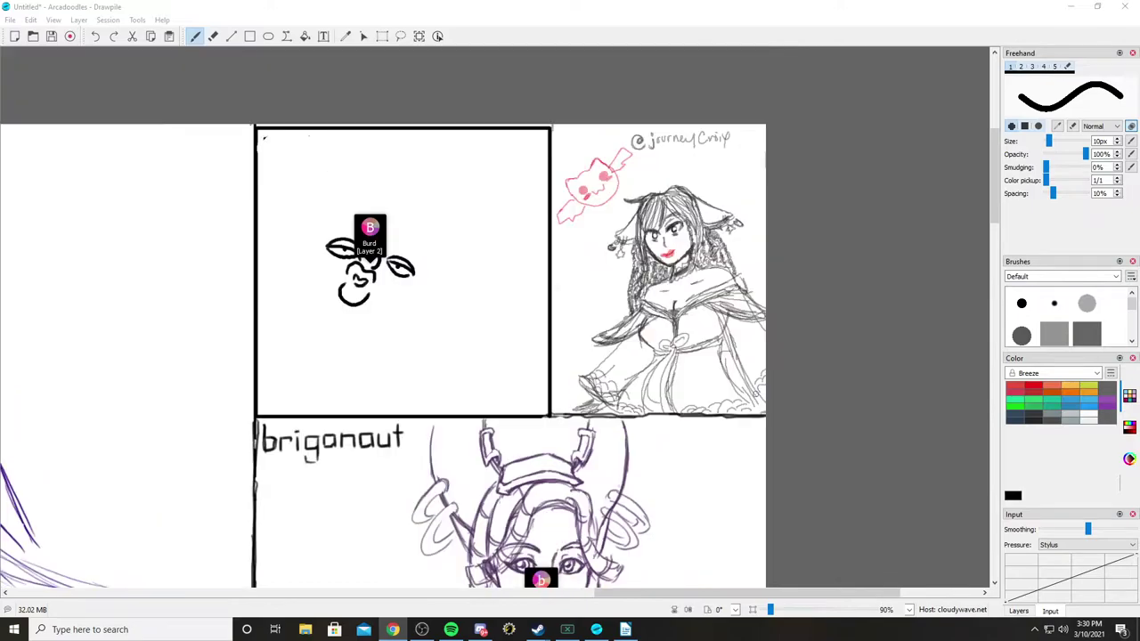
scroll(671, 312, "down", 2)
scroll(671, 311, "down", 3)
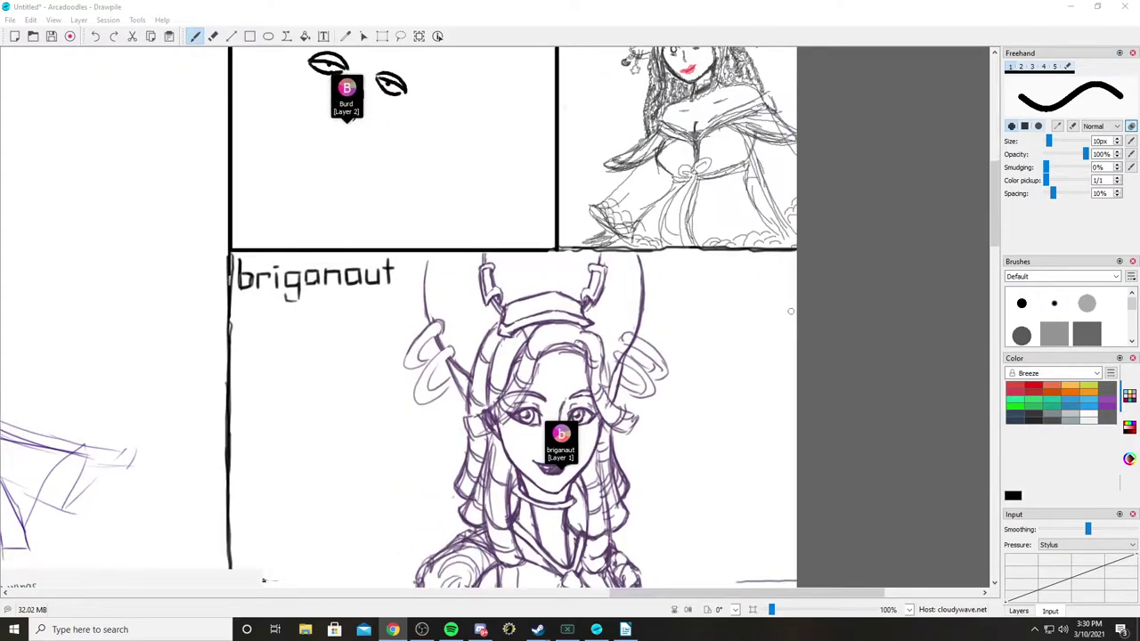
Step: Study the purple sketch of the woman with the ornate headdress at up to 80% zoom, ending on a 40% overview
scroll(672, 312, "down", 2)
scroll(672, 311, "down", 3)
scroll(762, 149, "left", 2)
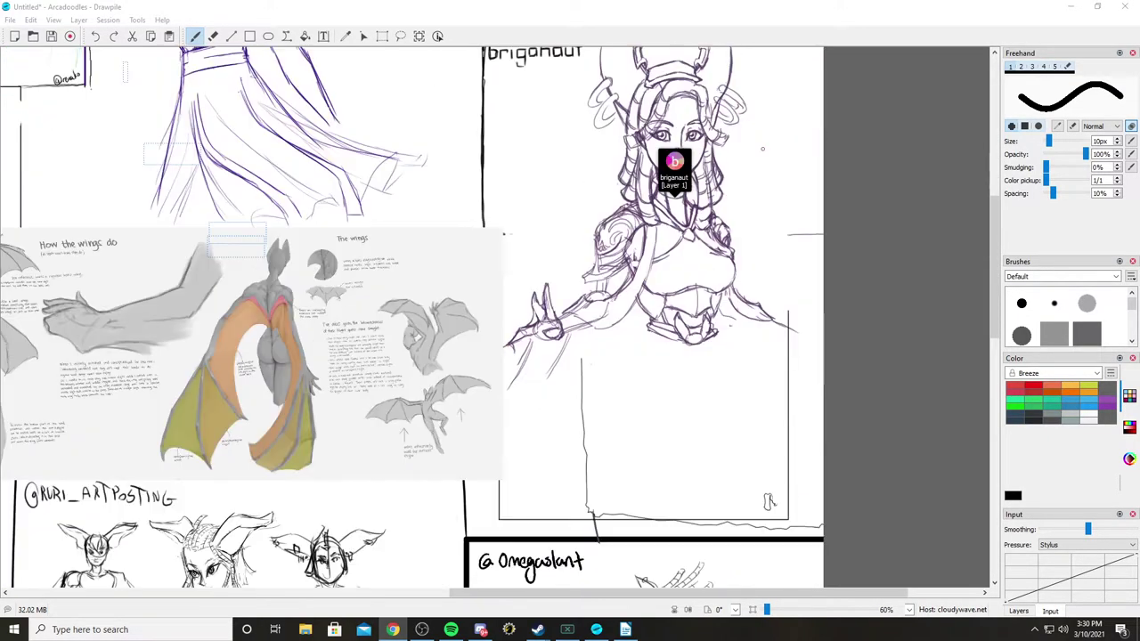
scroll(493, 310, "up", 2)
scroll(768, 305, "up", 3)
scroll(772, 384, "right", 2)
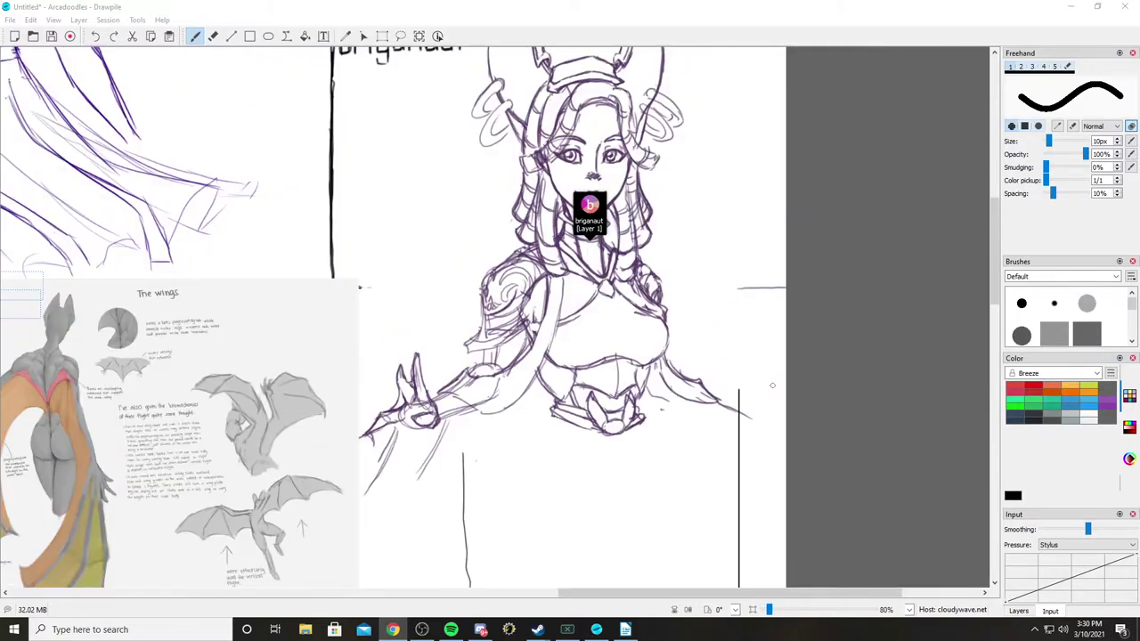
scroll(772, 384, "up", 3)
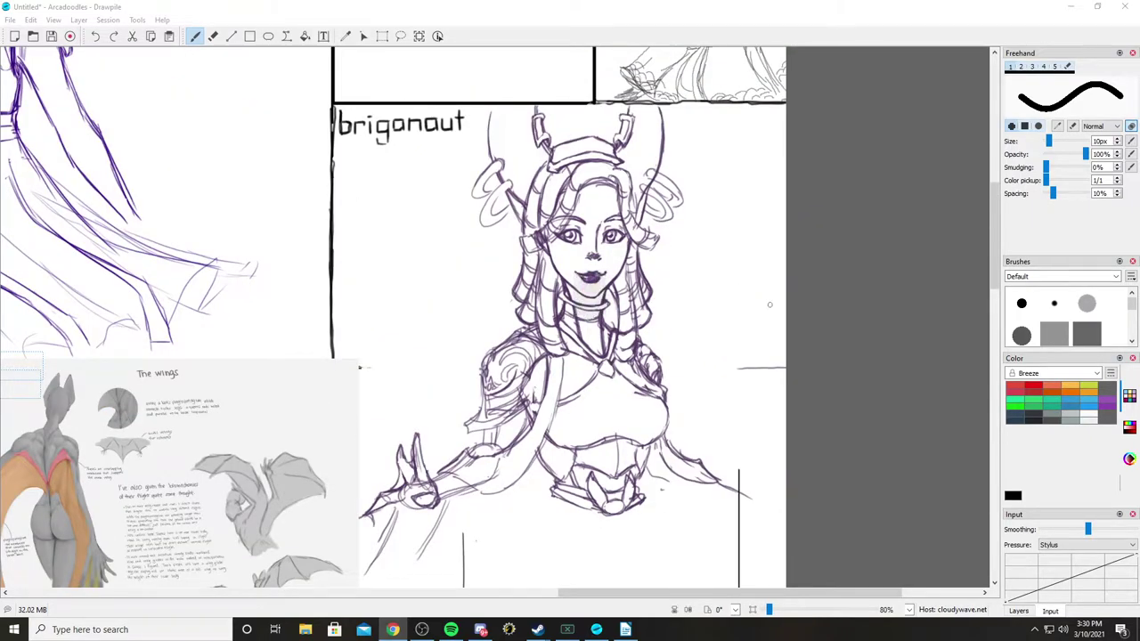
scroll(769, 305, "down", 6)
scroll(623, 307, "up", 4)
scroll(619, 307, "down", 1)
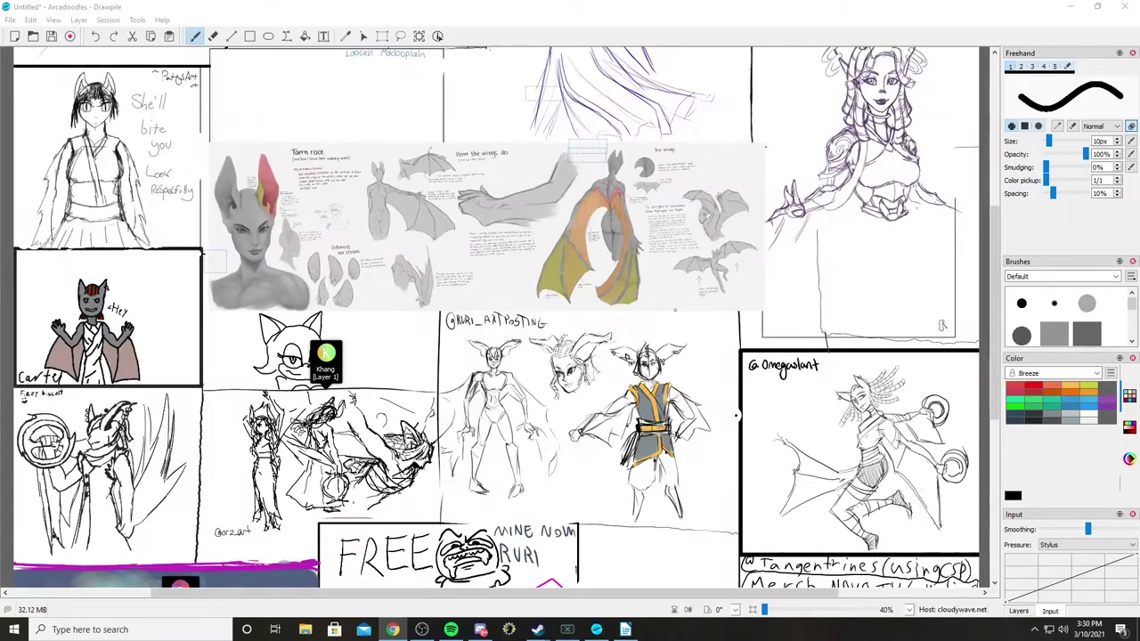
Step: Examine the leaping character holding two rings at 80% zoom and check the empty area below its panel
scroll(618, 306, "down", 10)
scroll(618, 307, "right", 2)
scroll(738, 325, "up", 10)
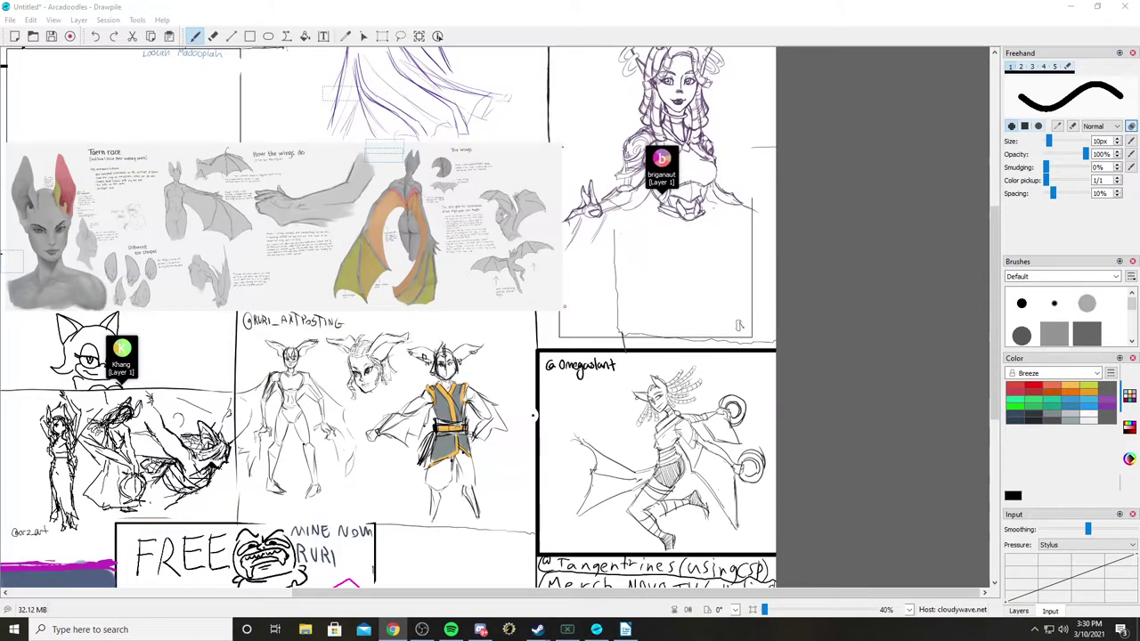
scroll(389, 316, "down", 5)
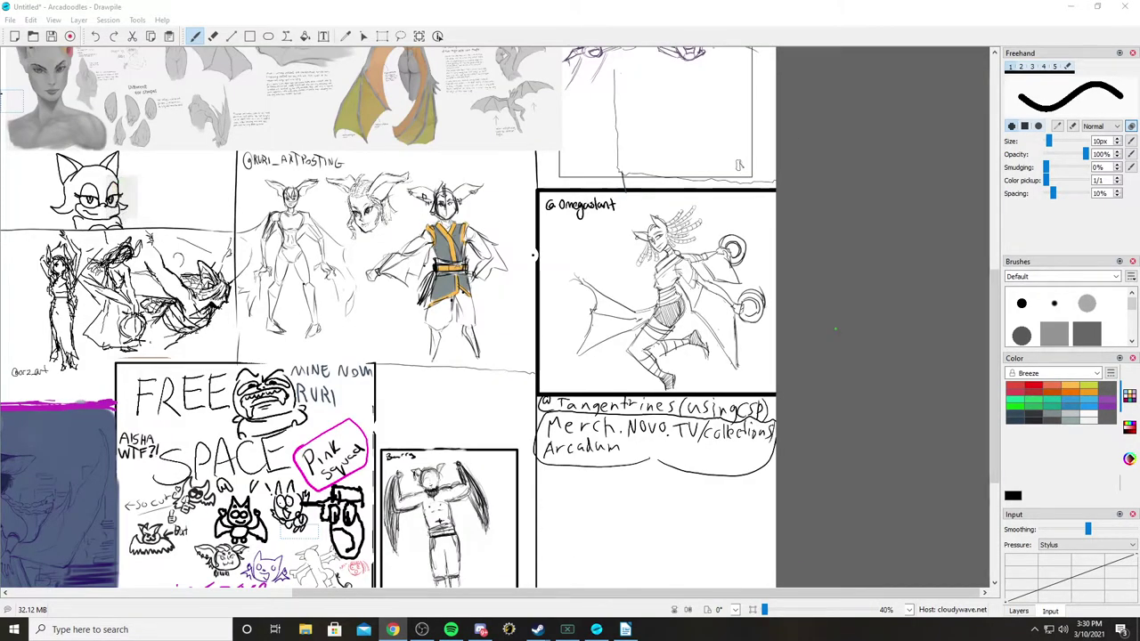
scroll(532, 255, "up", 4)
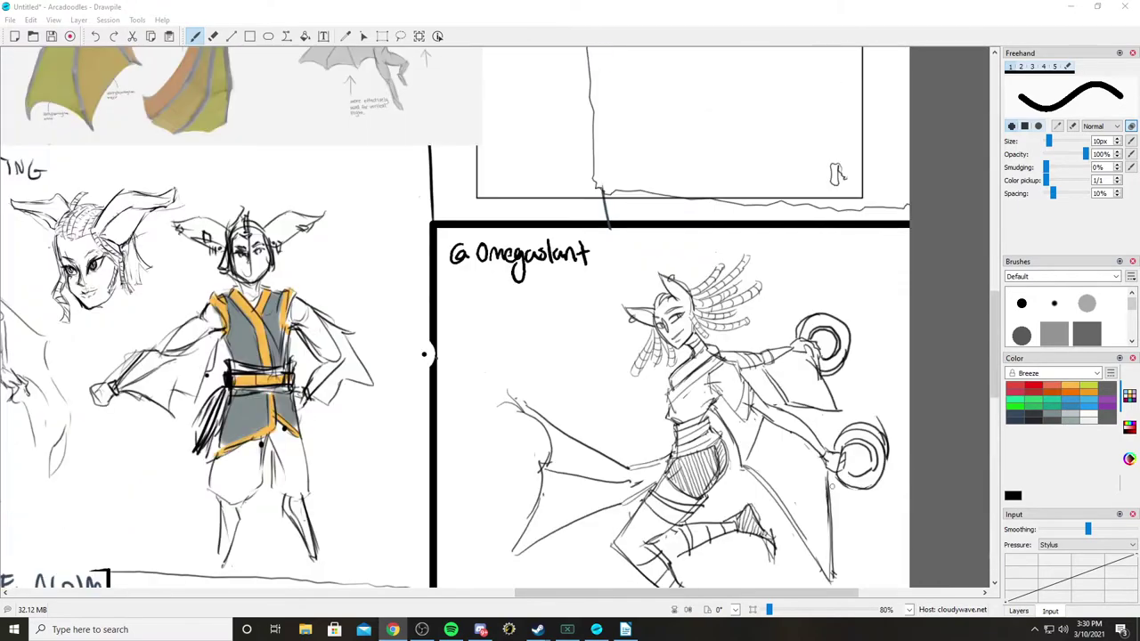
scroll(423, 353, "down", 5)
scroll(831, 165, "down", 3)
scroll(828, 204, "down", 5)
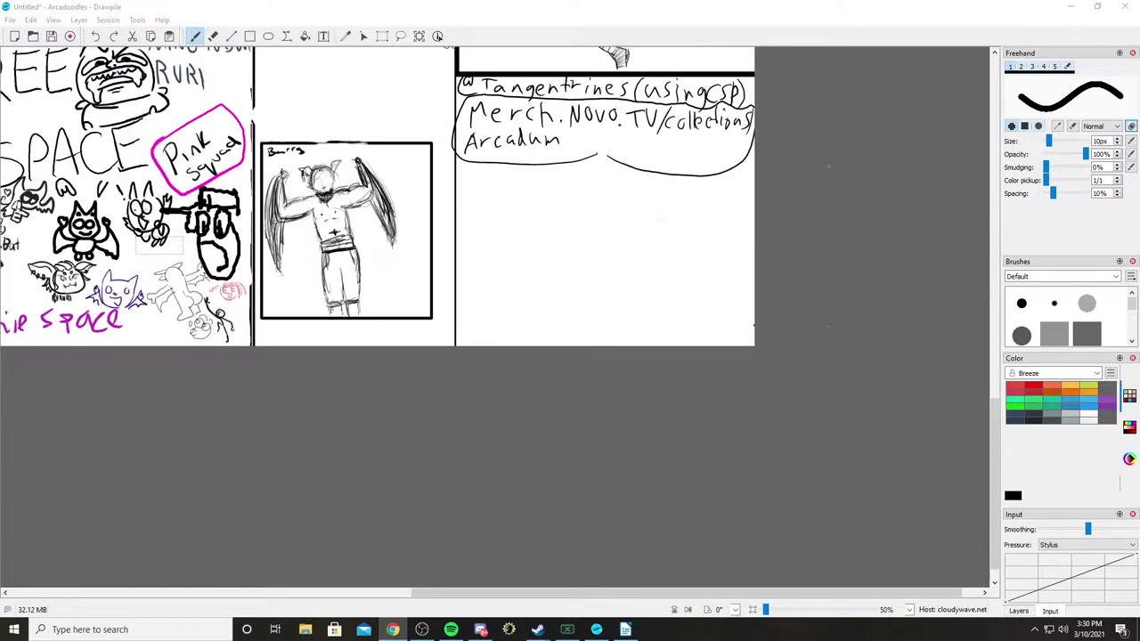
Step: Review the free space panel's bat doodles and the neighbouring sketch of the bare-chested winged man
scroll(828, 248, "up", 2)
scroll(625, 354, "left", 5)
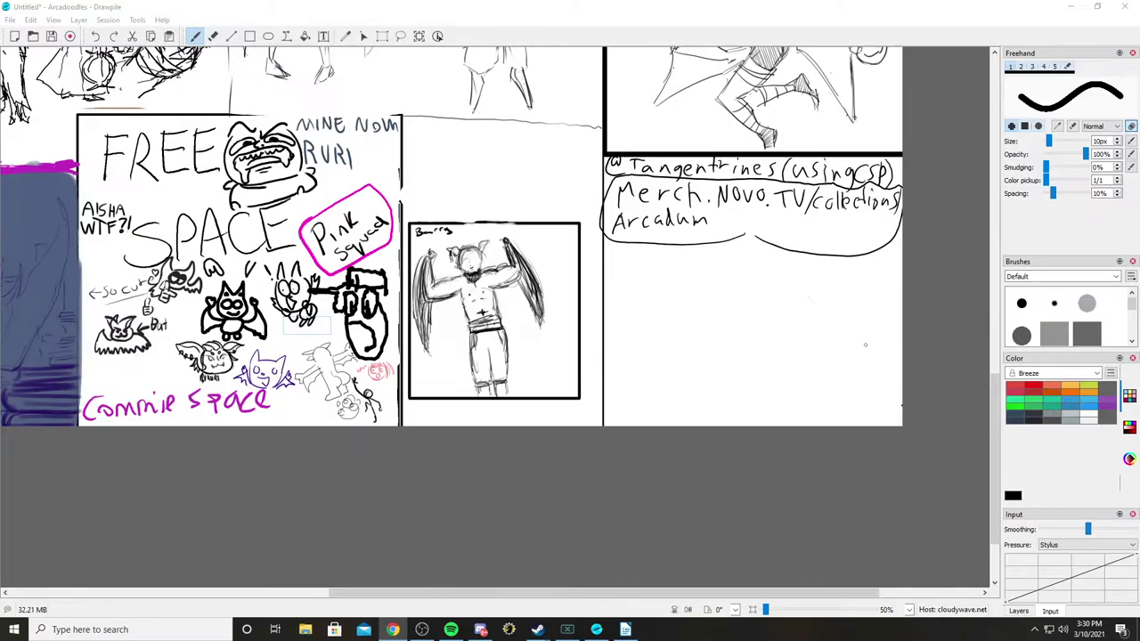
scroll(717, 344, "up", 3)
scroll(717, 344, "left", 3)
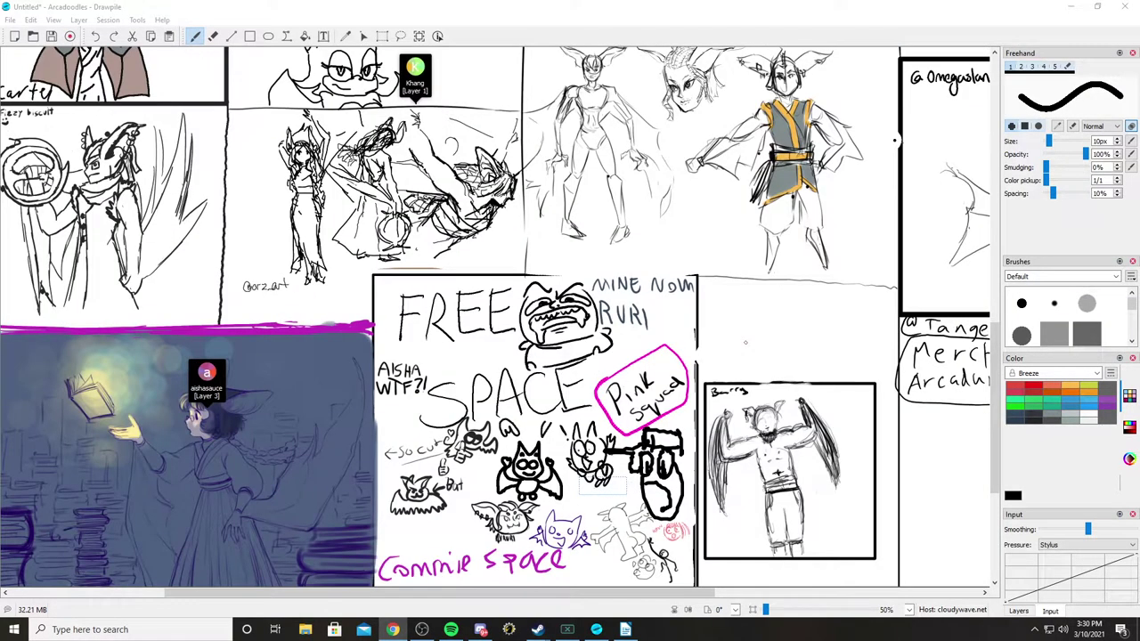
scroll(736, 350, "up", 2)
scroll(686, 409, "down", 1)
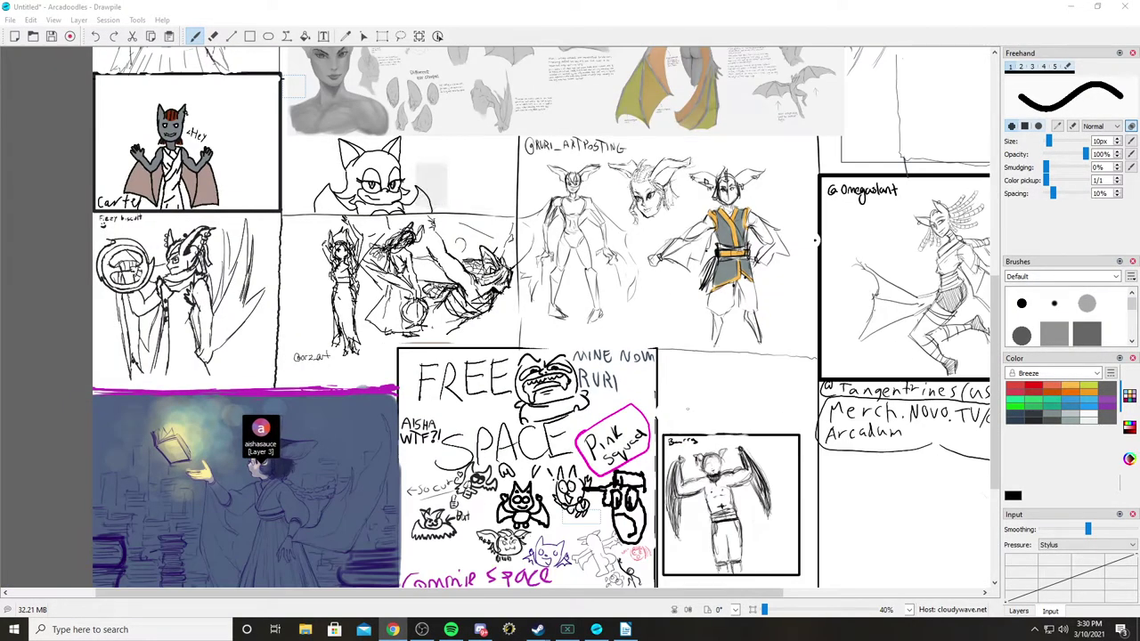
Step: Inspect the bat-eared bust, three-figure ink sketch and orange-trimmed robe studies beneath the Taern reference sheet at up to 80% zoom
scroll(686, 408, "up", 2)
scroll(498, 401, "up", 4)
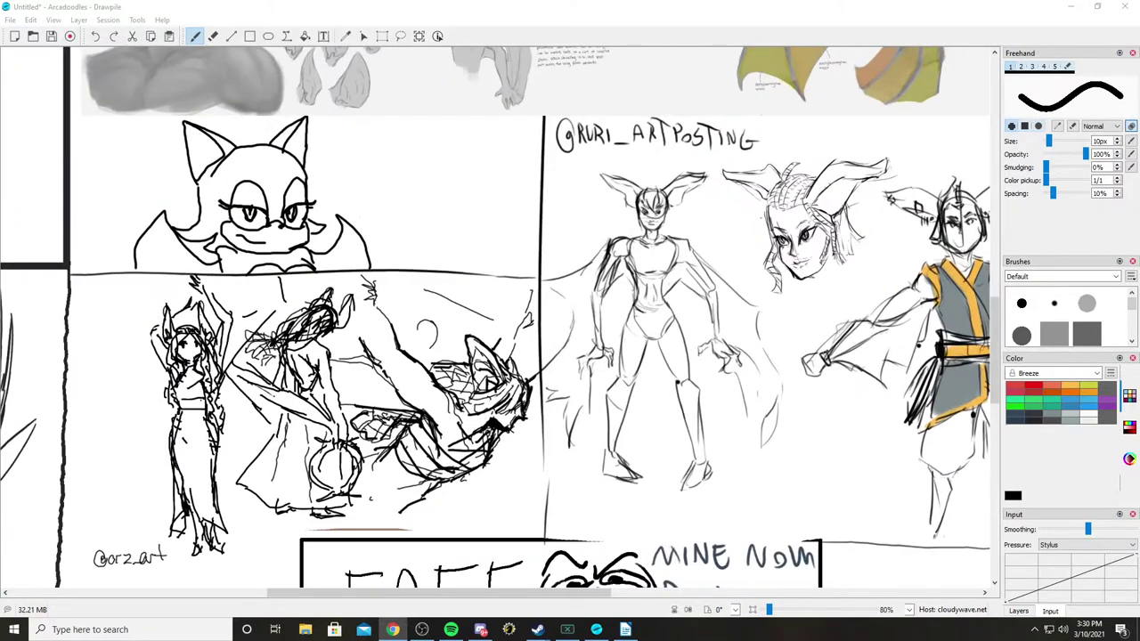
scroll(741, 341, "down", 5)
scroll(703, 365, "up", 4)
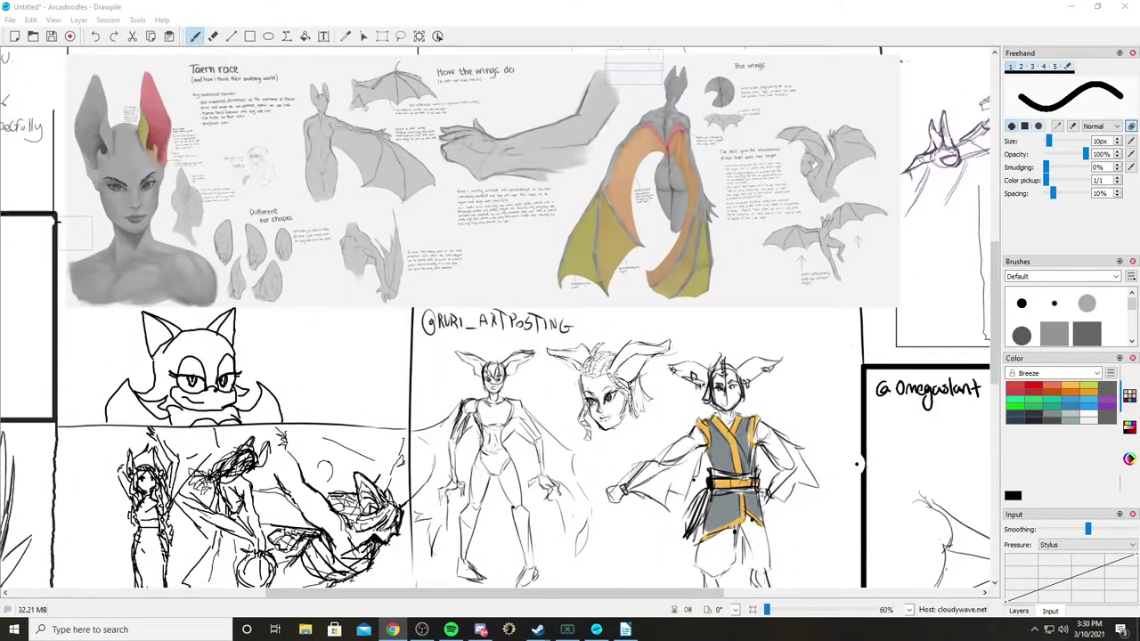
scroll(686, 383, "down", 2)
scroll(675, 389, "up", 1)
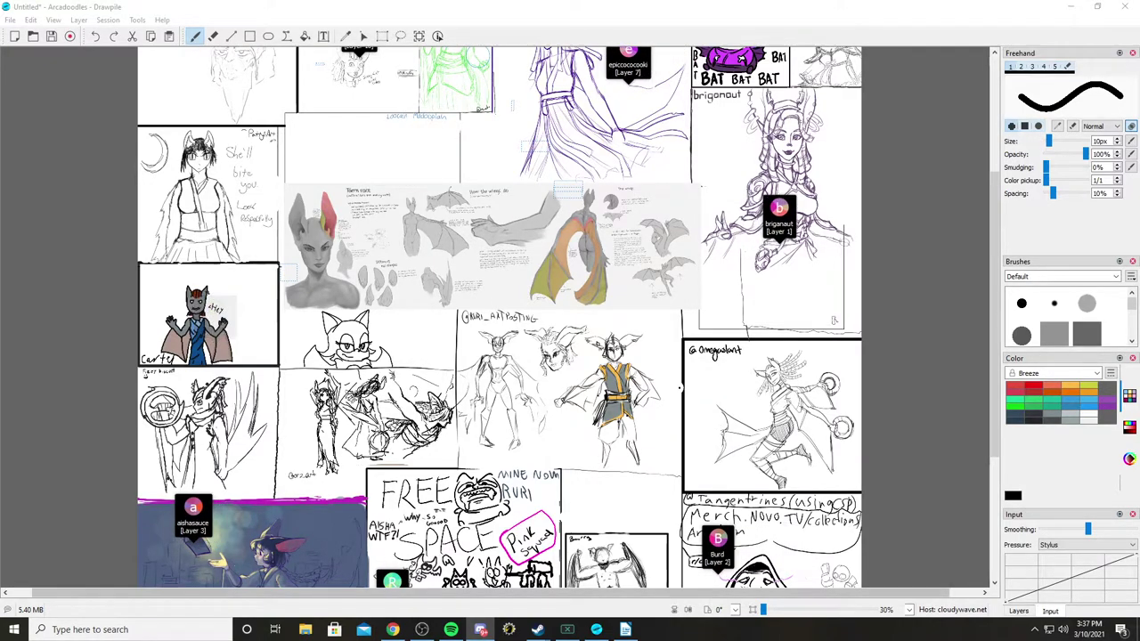
Step: Survey the whole shared canvas at 30% zoom, from the bottom row of panels up to the top row
scroll(498, 317, "down", 3)
scroll(498, 312, "down", 5)
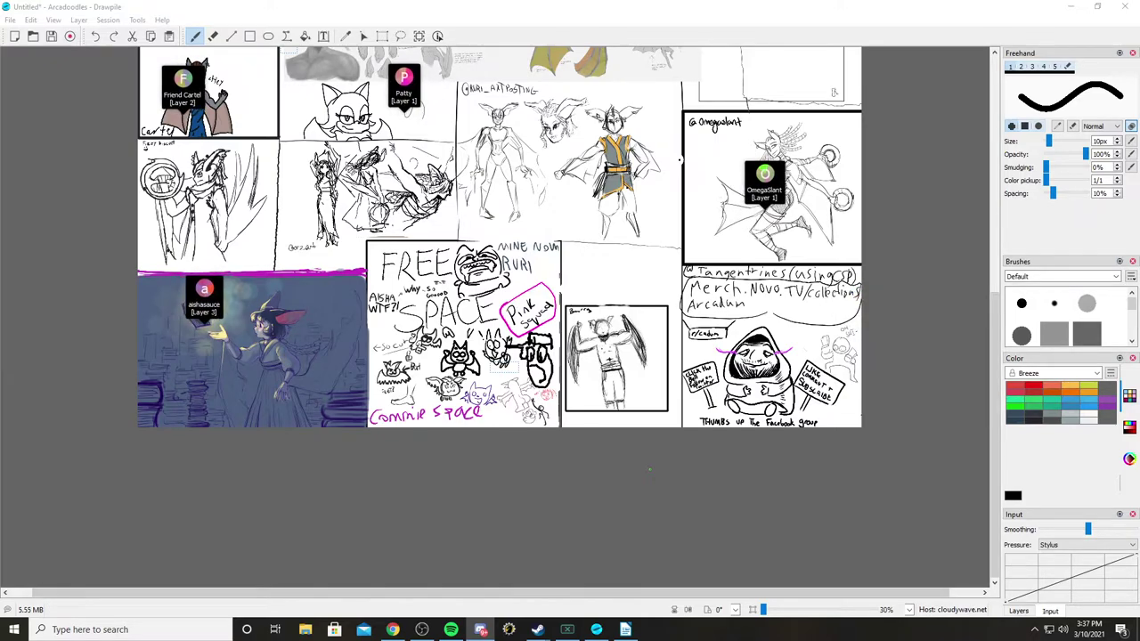
scroll(649, 469, "up", 5)
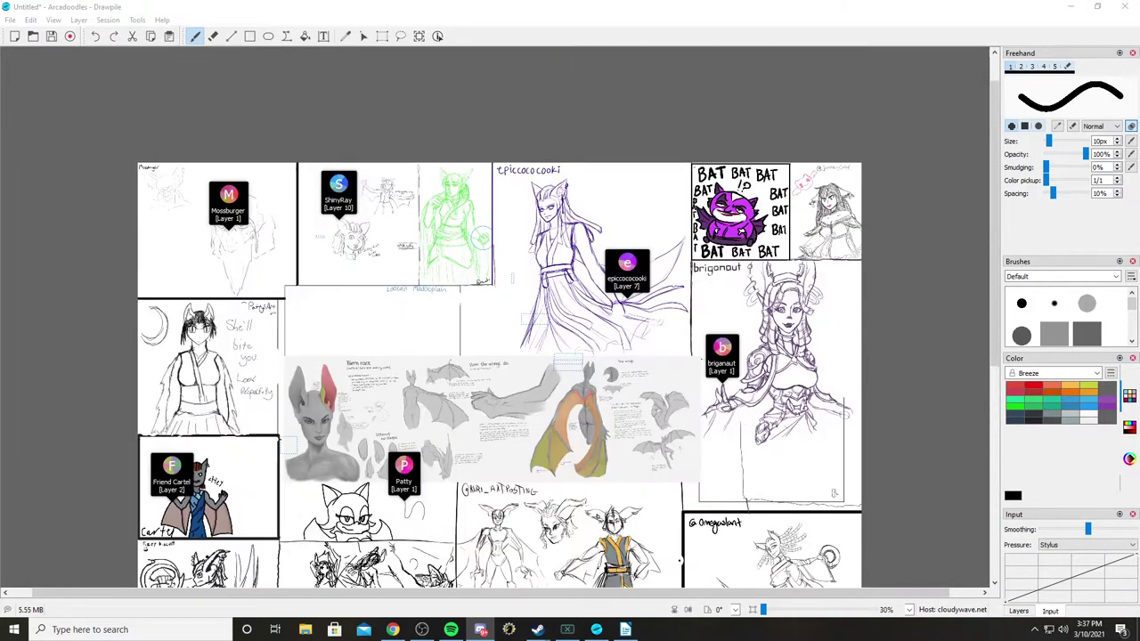
scroll(498, 334, "down", 1)
scroll(499, 333, "down", 1)
scroll(499, 334, "up", 1)
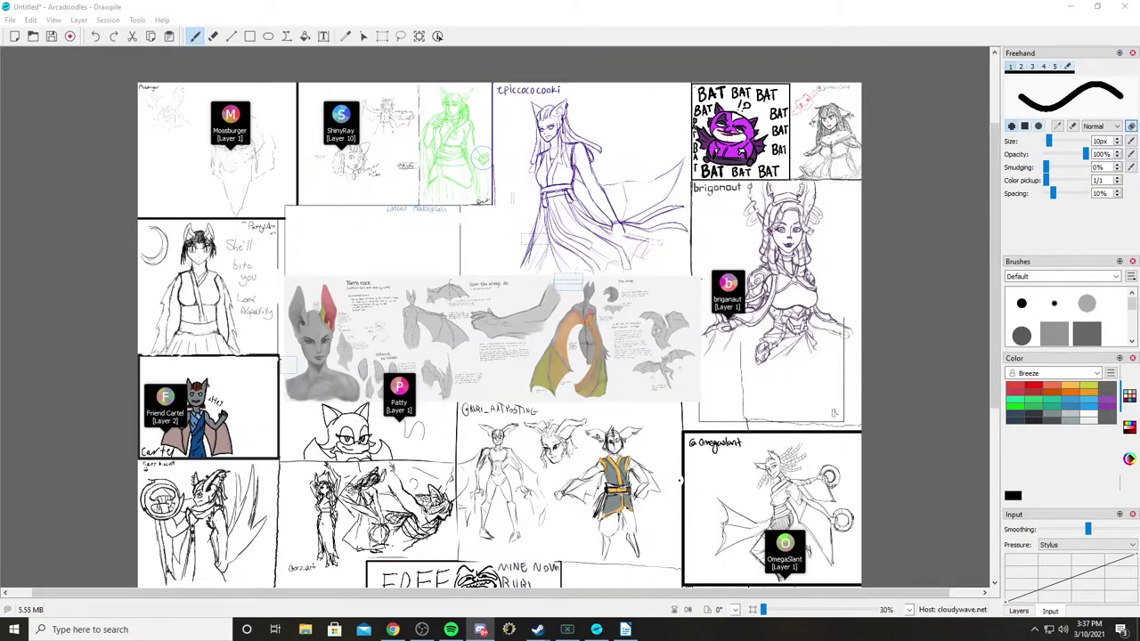
scroll(498, 334, "down", 1)
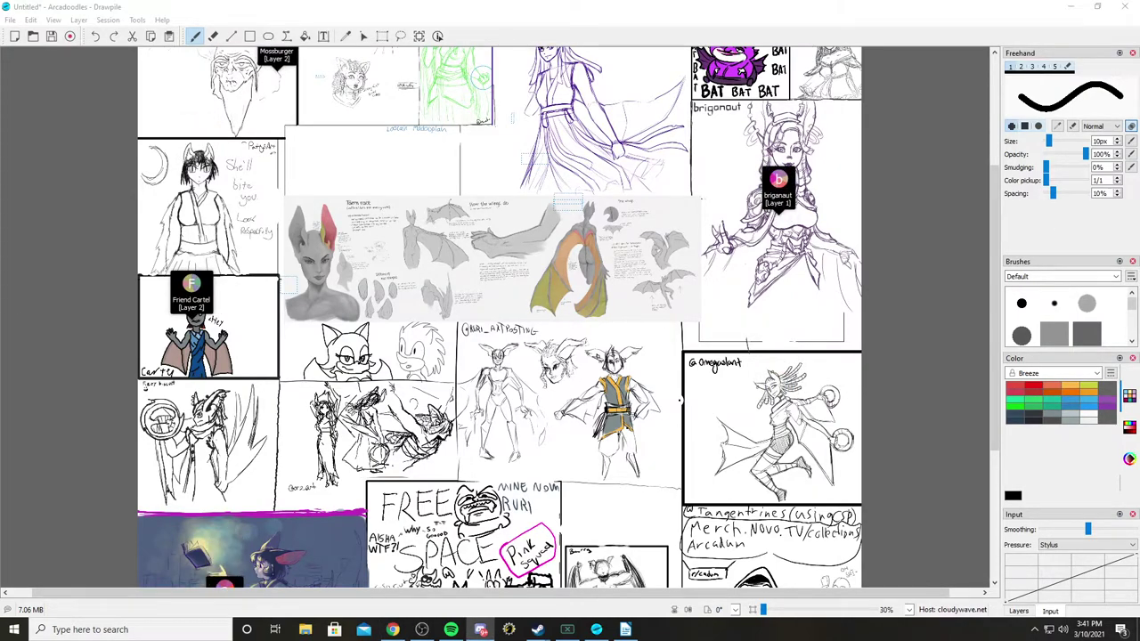
Step: View the shared "Arcadum drawing" comic in Chrome, then close its tab to return to Drawpile
key("alt+Tab")
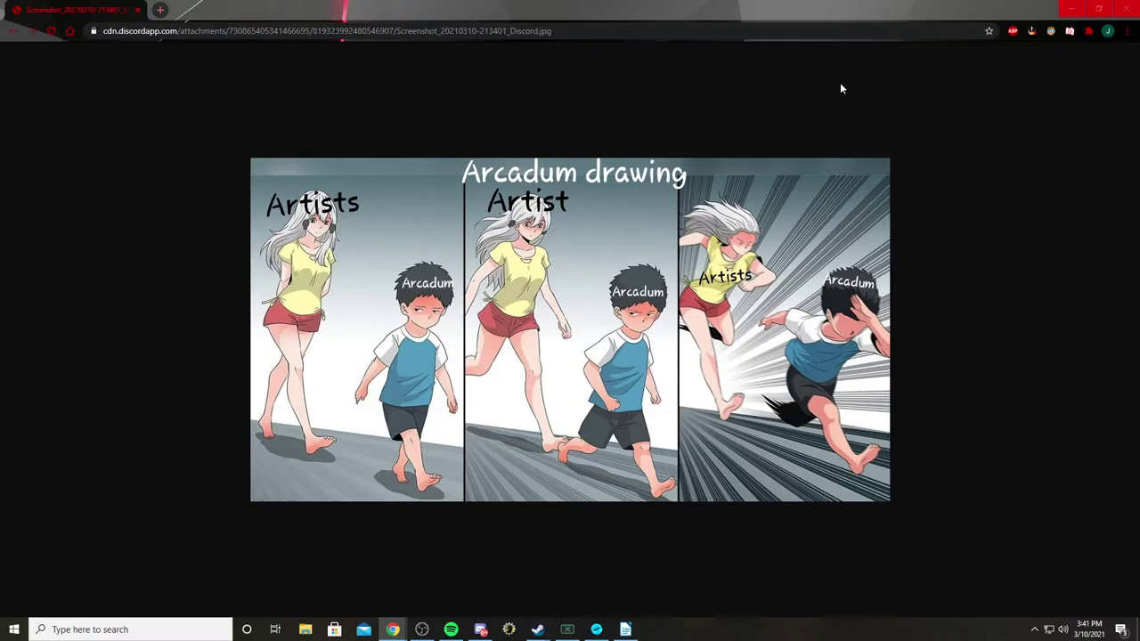
left_click(136, 11)
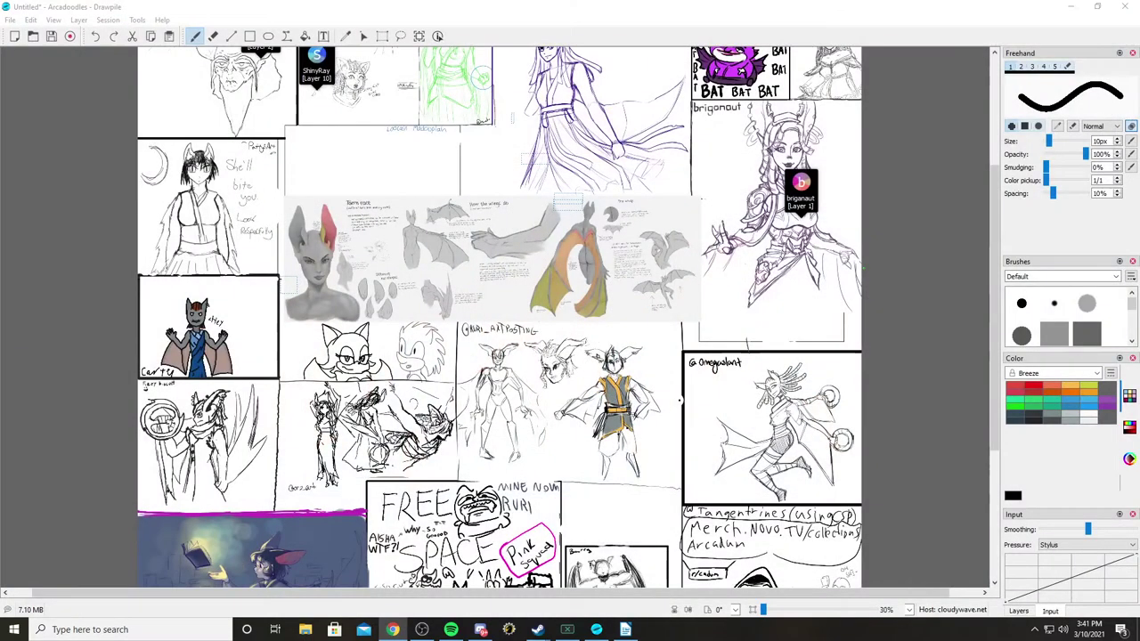
Step: Check participants' progress across all the panels at 30% zoom, ending on the area around the Taern reference sheet
scroll(680, 238, "down", 3)
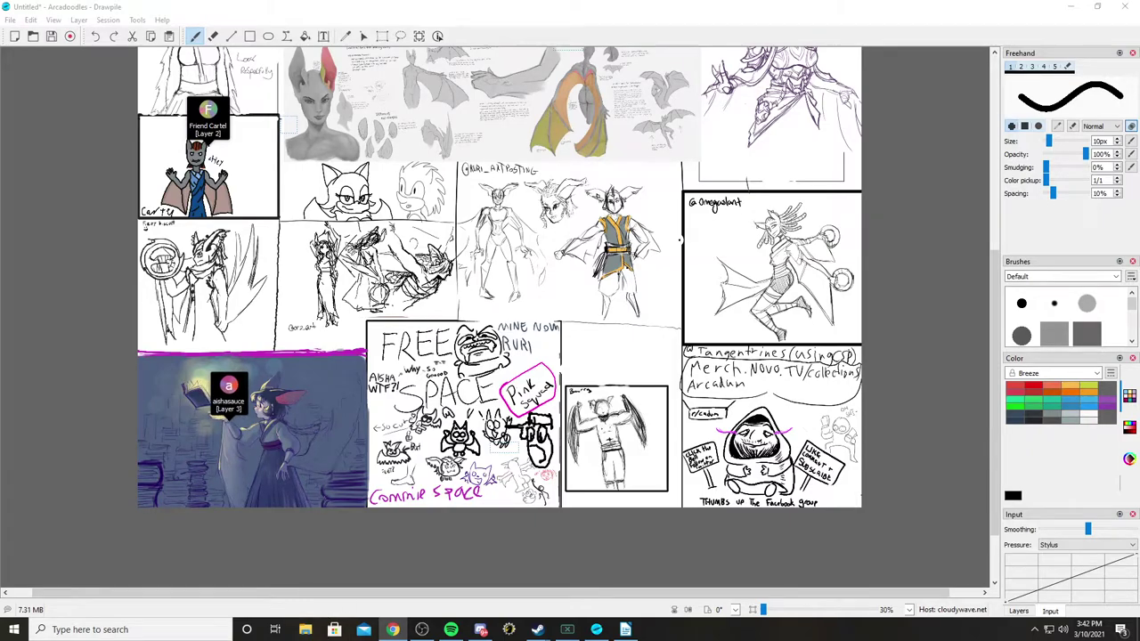
scroll(499, 320, "up", 3)
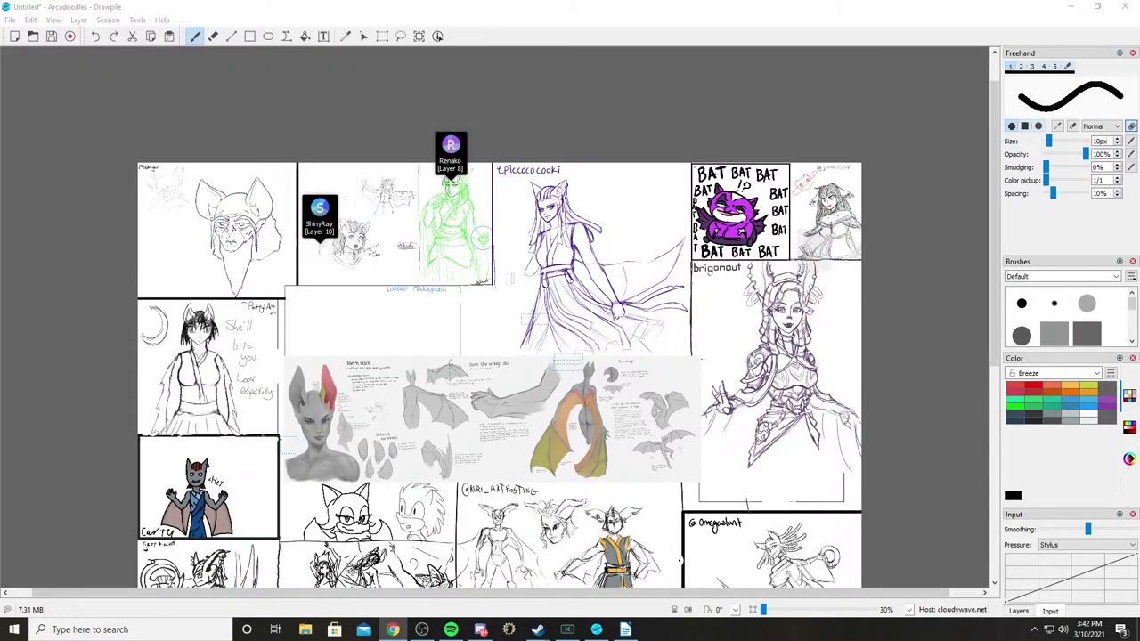
scroll(498, 317, "down", 2)
scroll(498, 321, "down", 3)
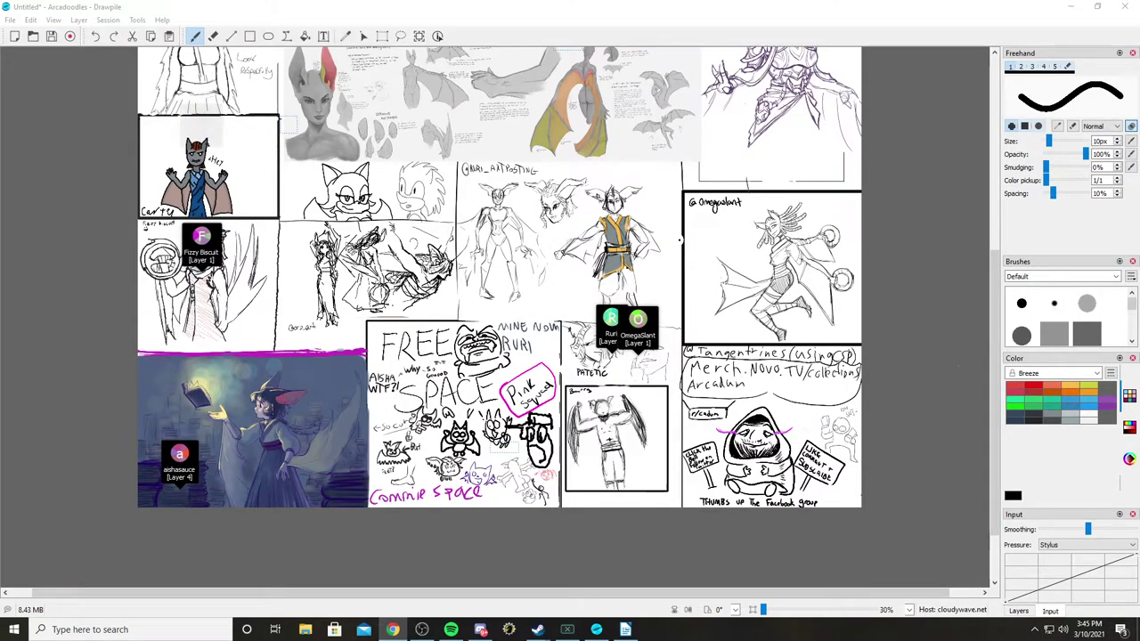
scroll(498, 316, "up", 5)
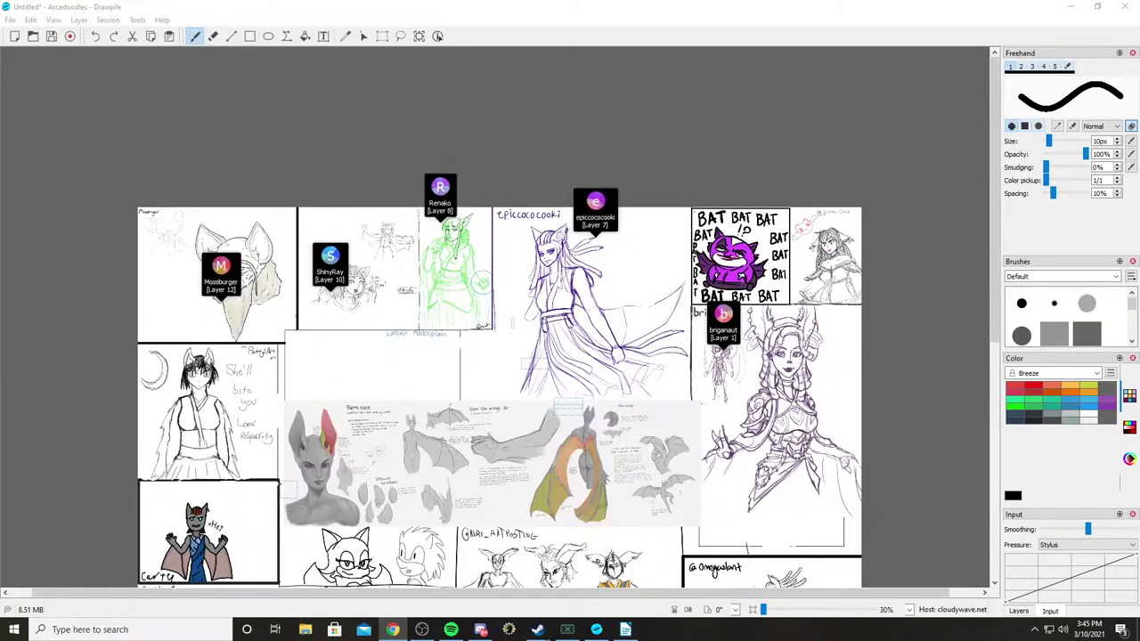
scroll(499, 343, "down", 1)
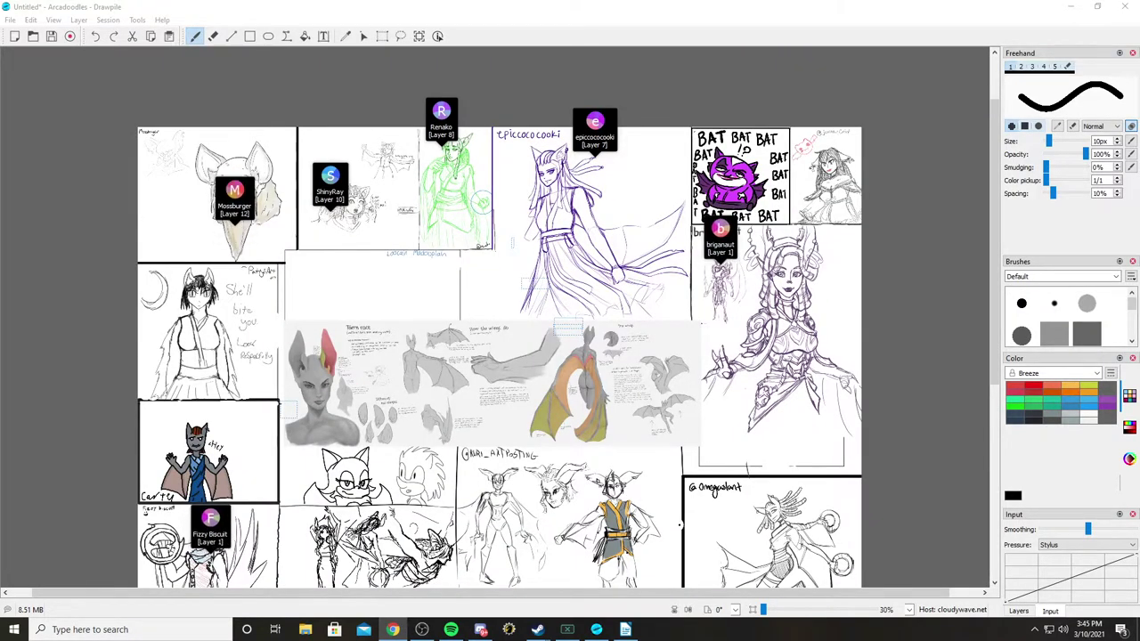
scroll(499, 343, "down", 1)
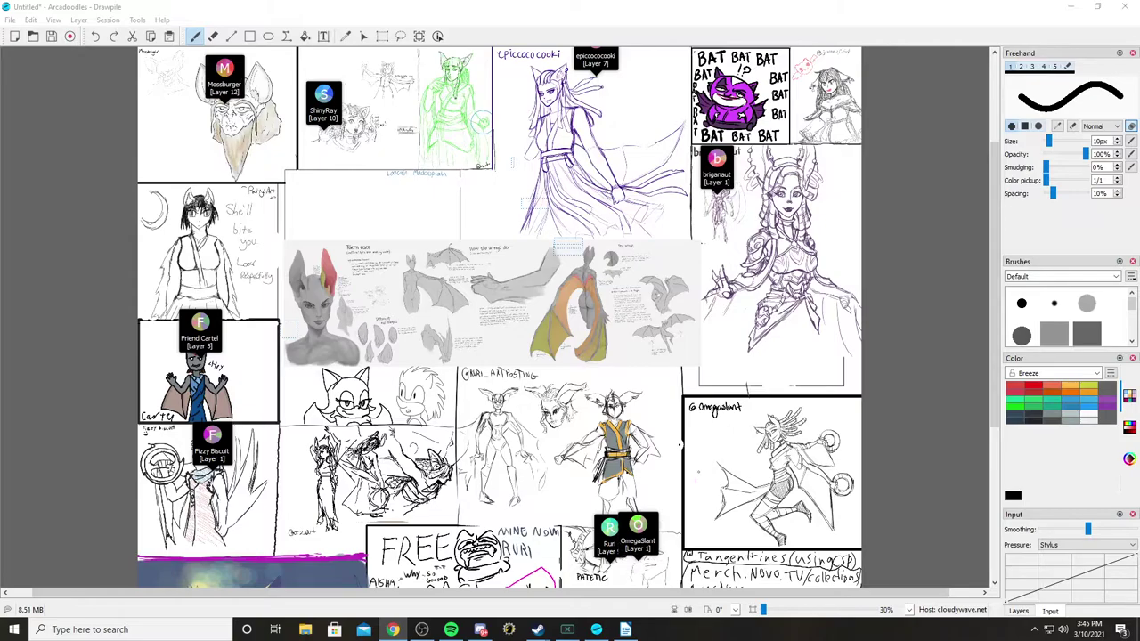
Step: Examine the canvas's top row of sketches, from the bearded old bat-man's head across to the purple BAT cartoon
scroll(498, 343, "up", 2)
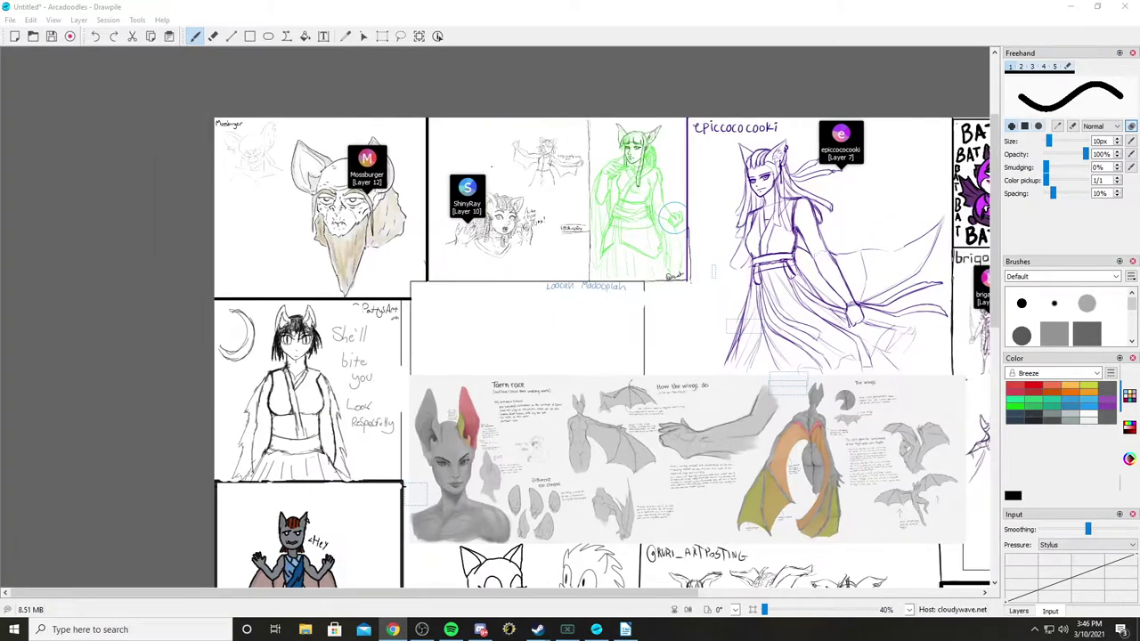
scroll(383, 316, "up", 3)
scroll(494, 147, "up", 5)
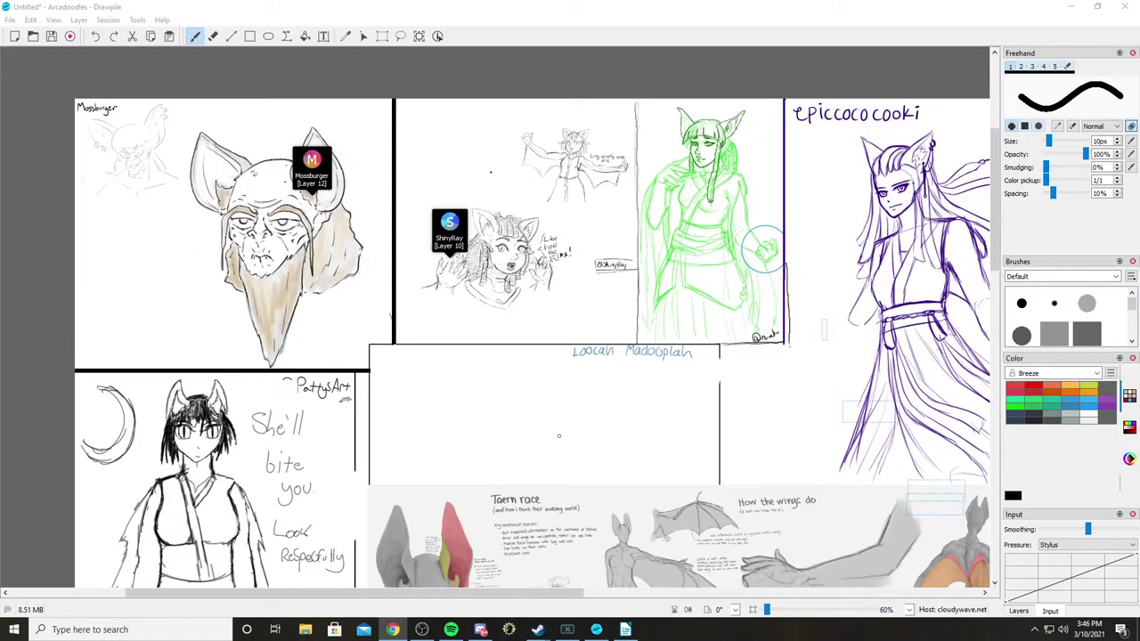
key("ctrl+0")
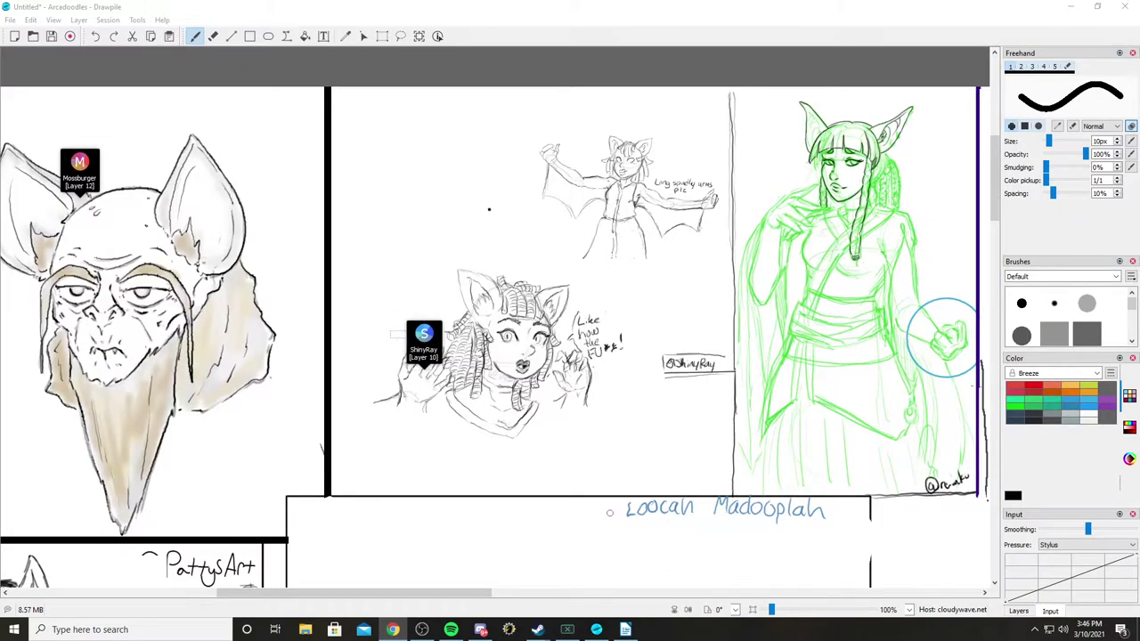
left_click_drag(488, 209, 193, 209)
scroll(561, 434, "right", 6)
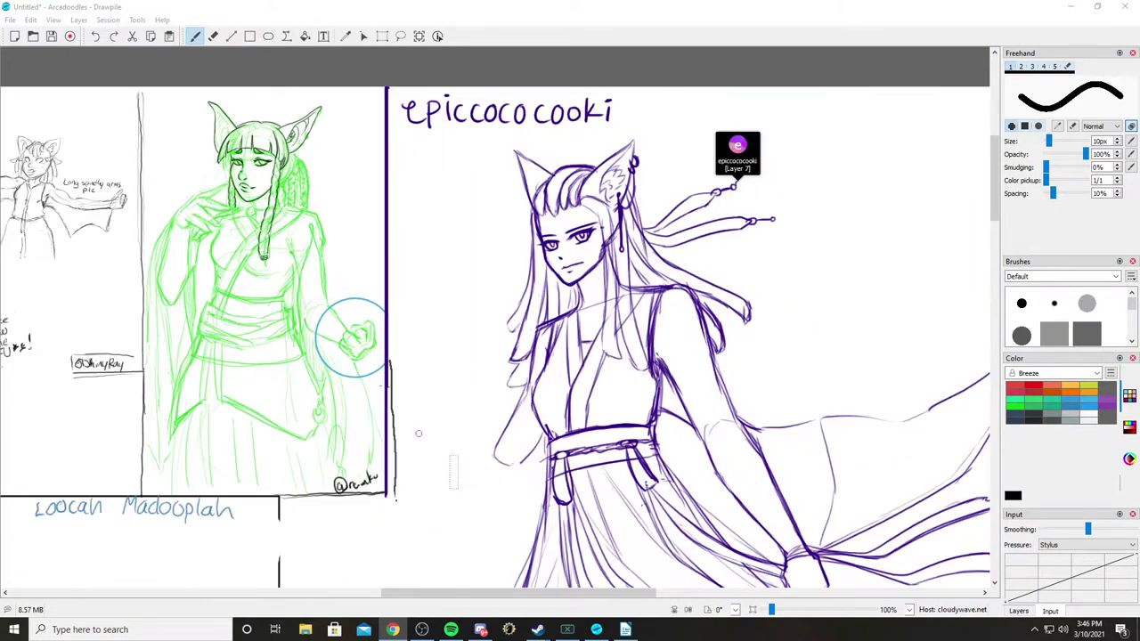
scroll(563, 434, "down", 1)
left_click_drag(568, 434, 274, 353)
scroll(273, 352, "right", 2)
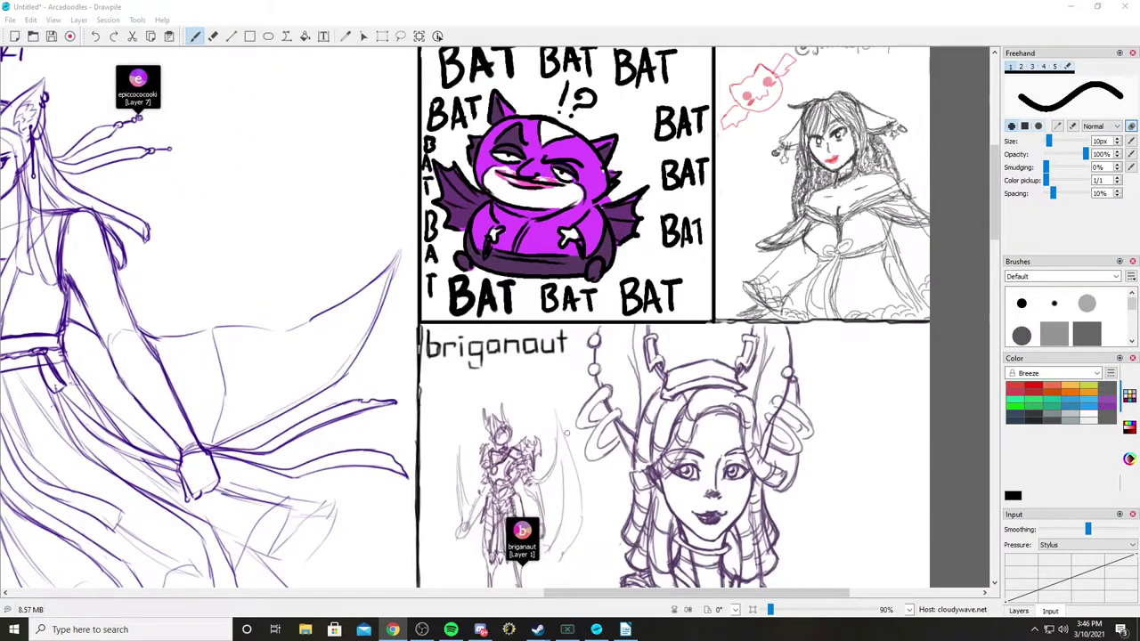
Step: Examine the armoured woman sketch, the hooded figure with signs and the two smirking face sketches above the Barry panel
scroll(273, 352, "down", 5)
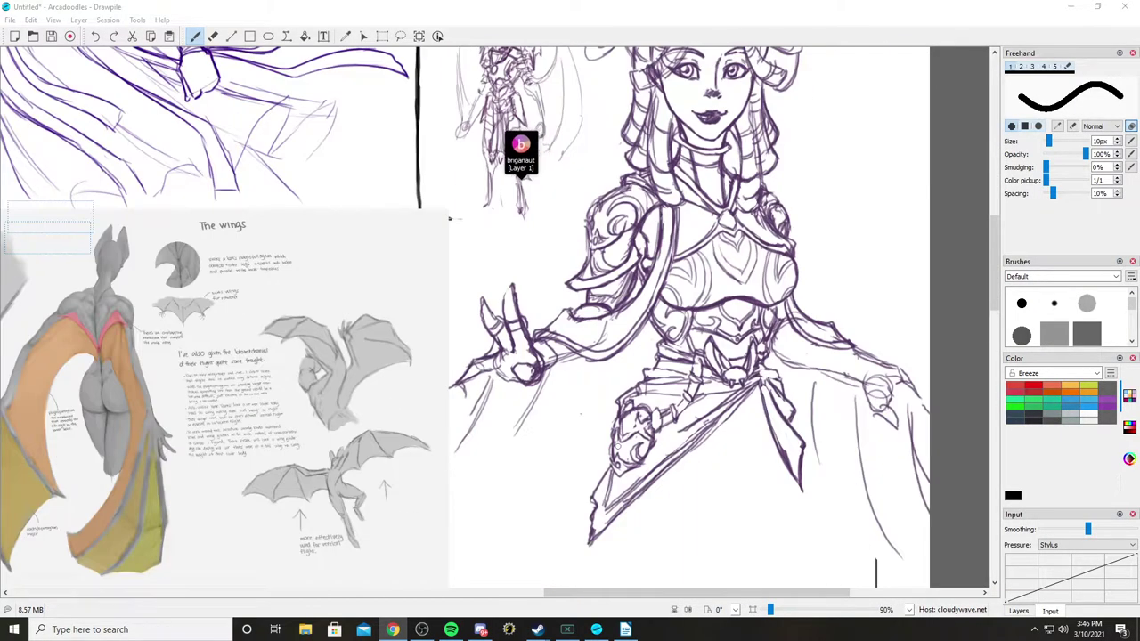
scroll(449, 218, "down", 12)
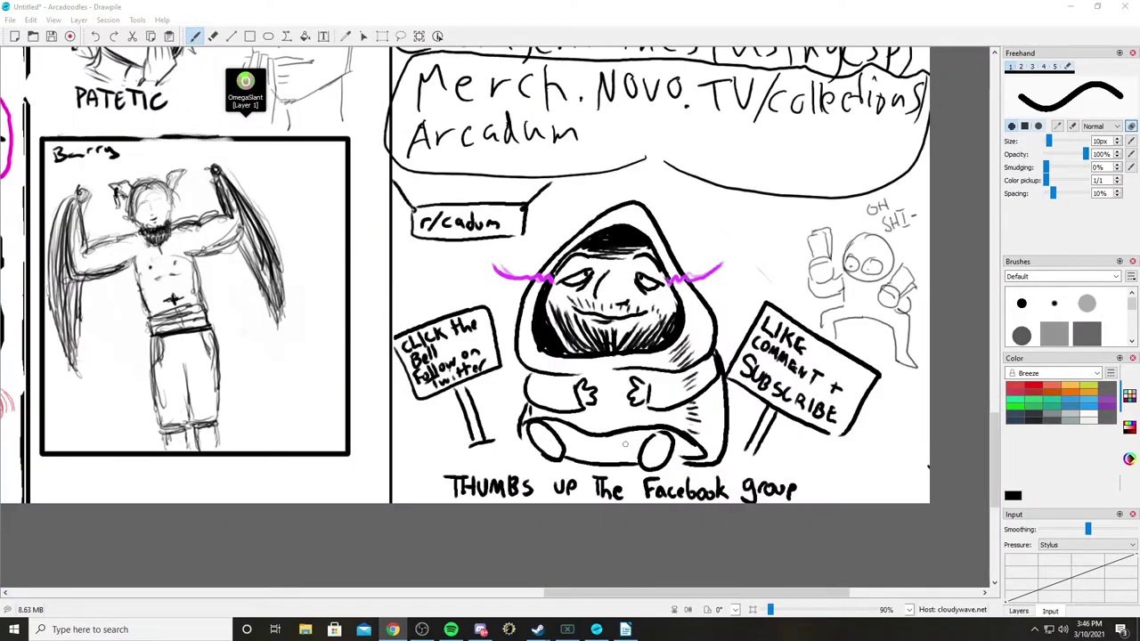
scroll(624, 443, "left", 8)
scroll(624, 443, "up", 3)
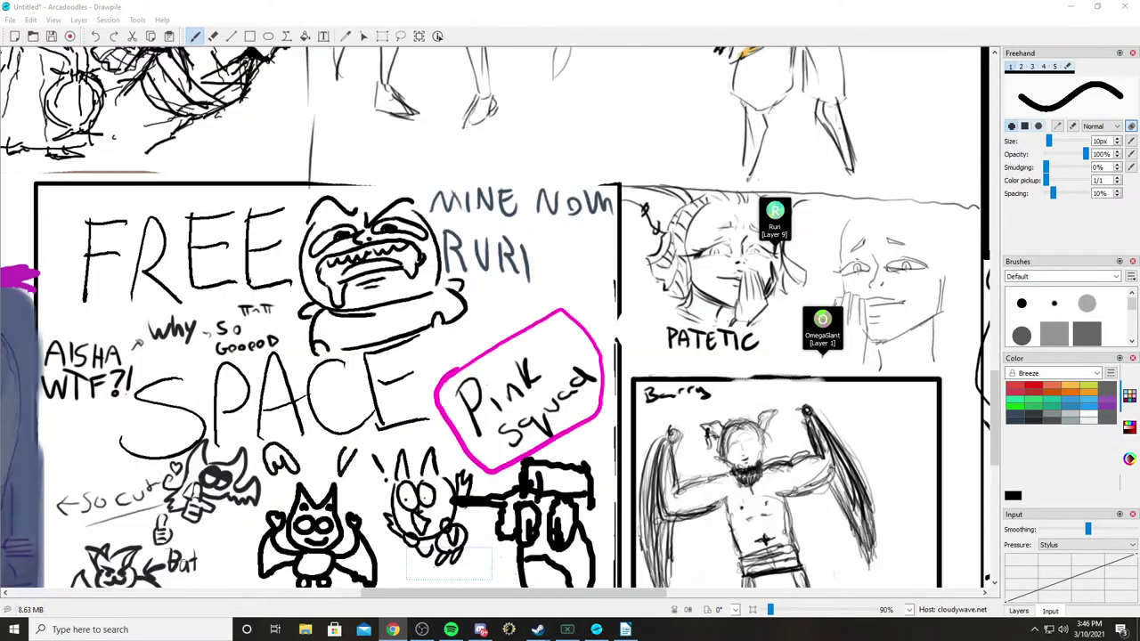
scroll(495, 320, "right", 8)
scroll(399, 296, "up", 5)
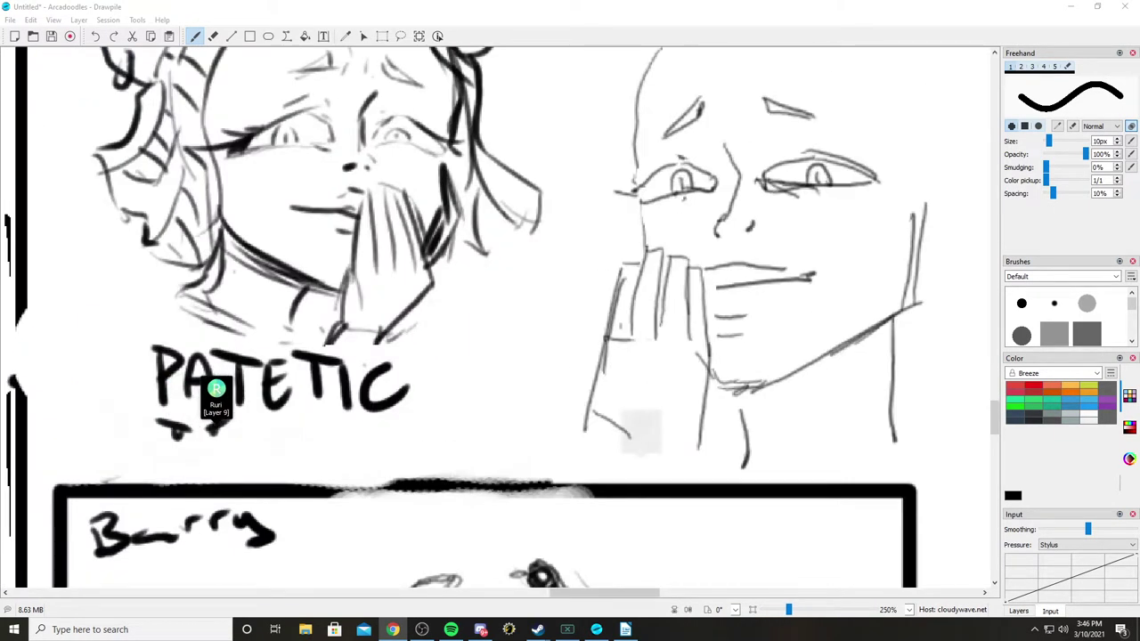
scroll(507, 316, "up", 3)
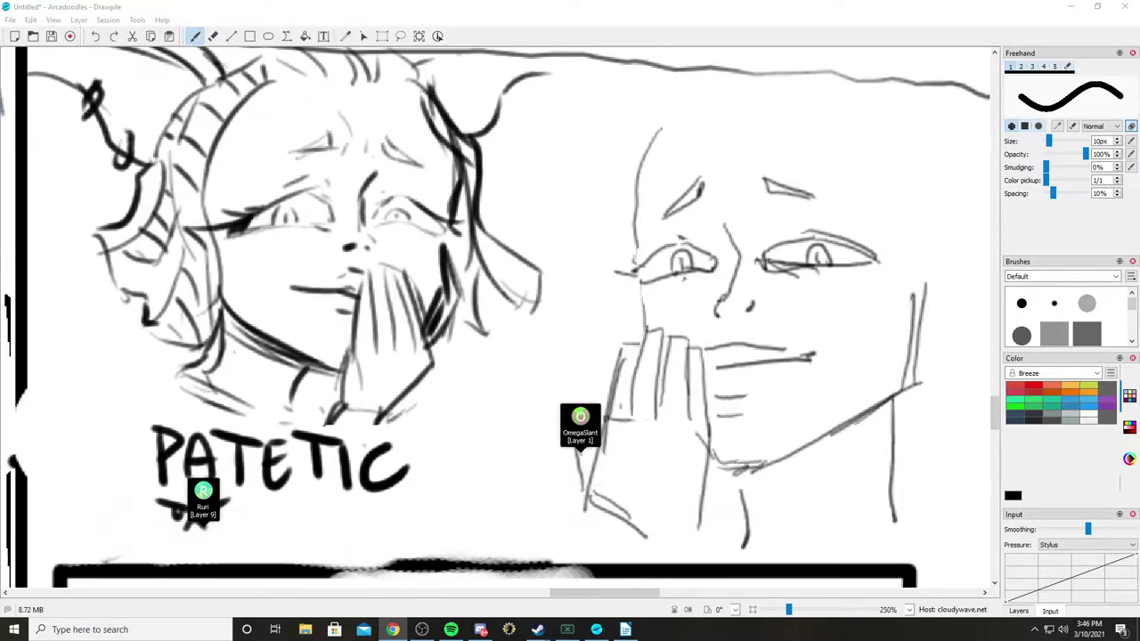
scroll(610, 442, "up", 3)
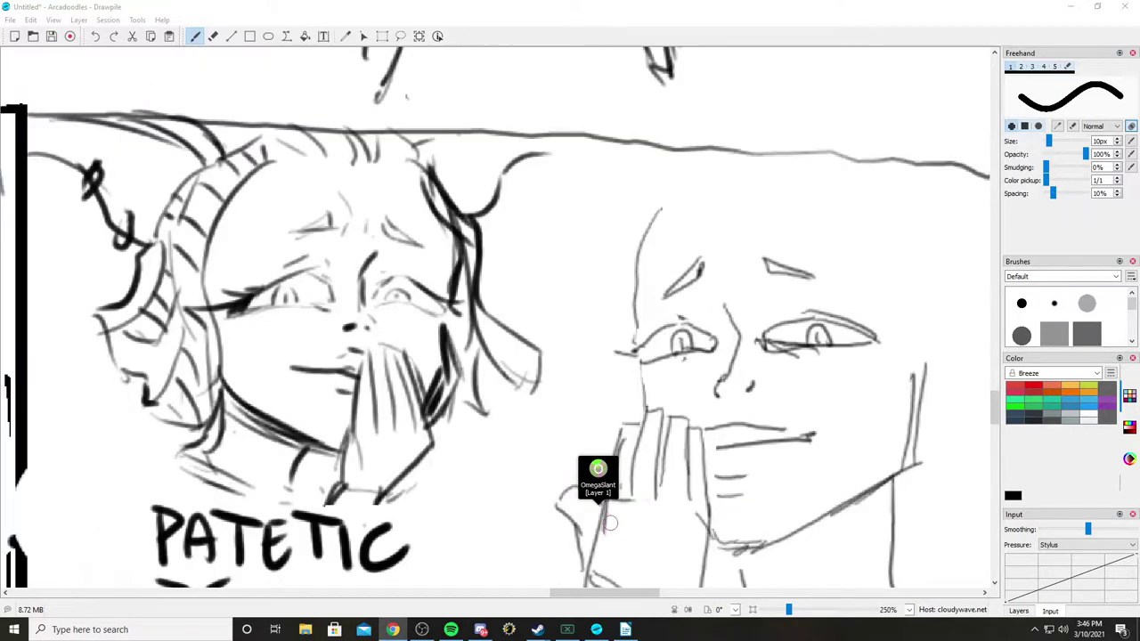
scroll(610, 442, "down", 3)
scroll(610, 443, "down", 5)
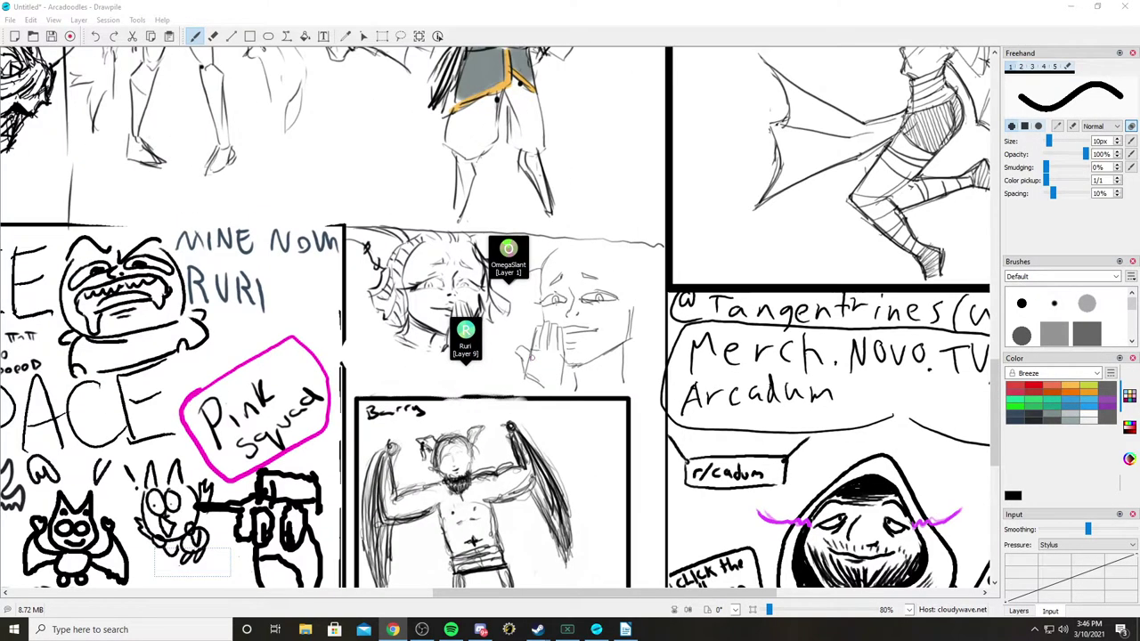
Step: Look over the FREE SPACE doodle panel and the neighbouring painting of the bat-eared witch with the floating book
scroll(495, 316, "left", 3)
scroll(495, 316, "down", 3)
scroll(495, 316, "left", 3)
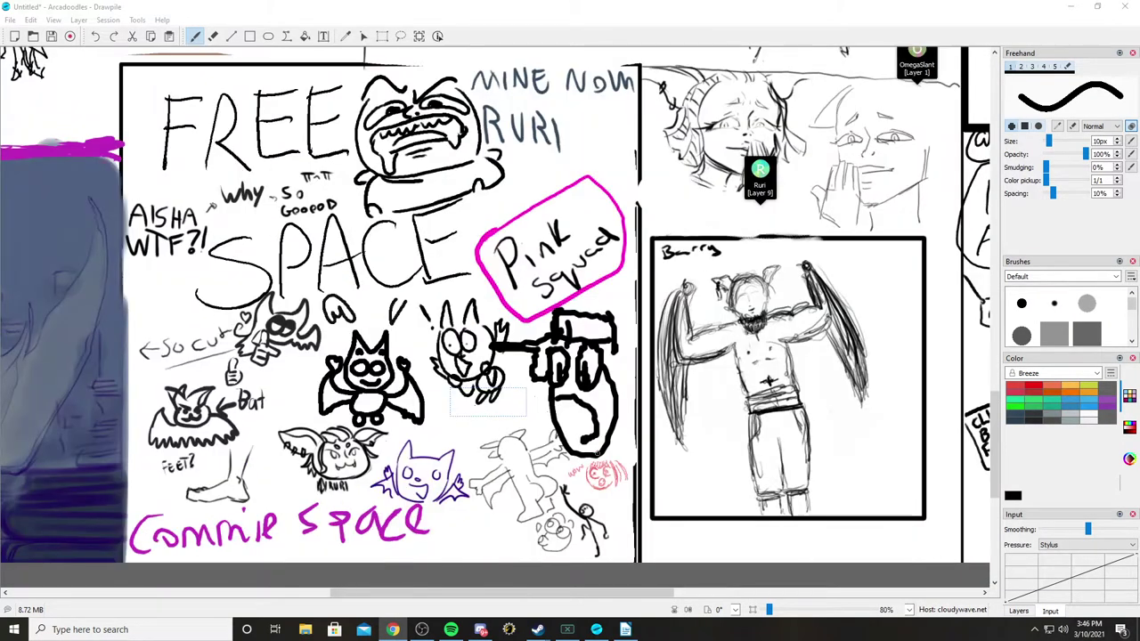
scroll(495, 316, "down", 2)
scroll(495, 316, "up", 3)
scroll(495, 316, "left", 3)
scroll(495, 316, "down", 2)
scroll(495, 316, "left", 9)
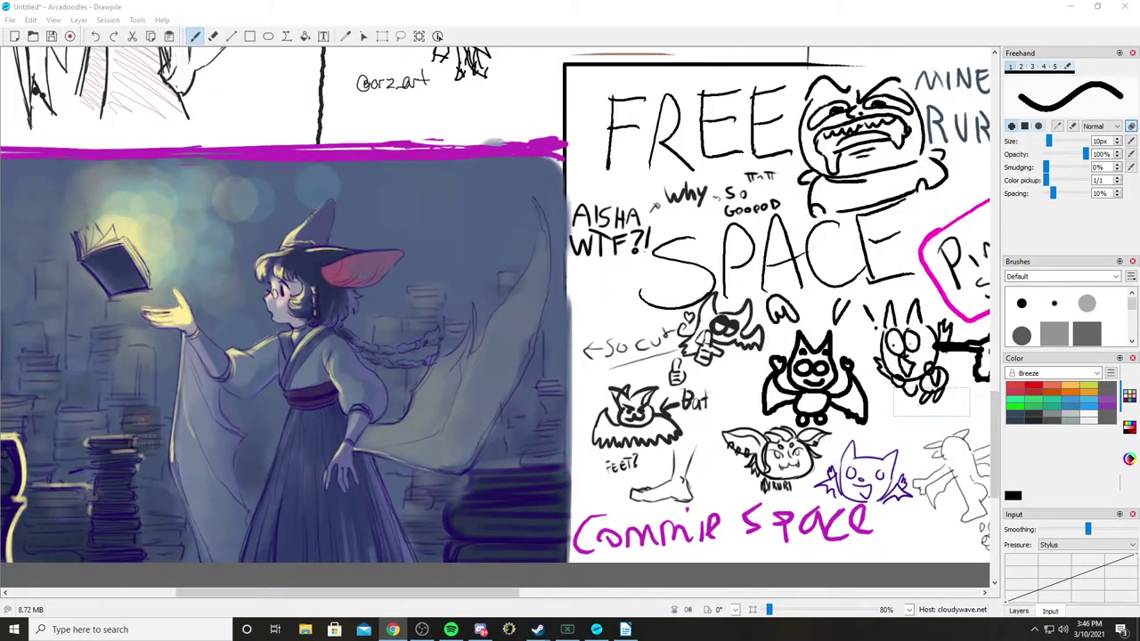
scroll(495, 316, "right", 15)
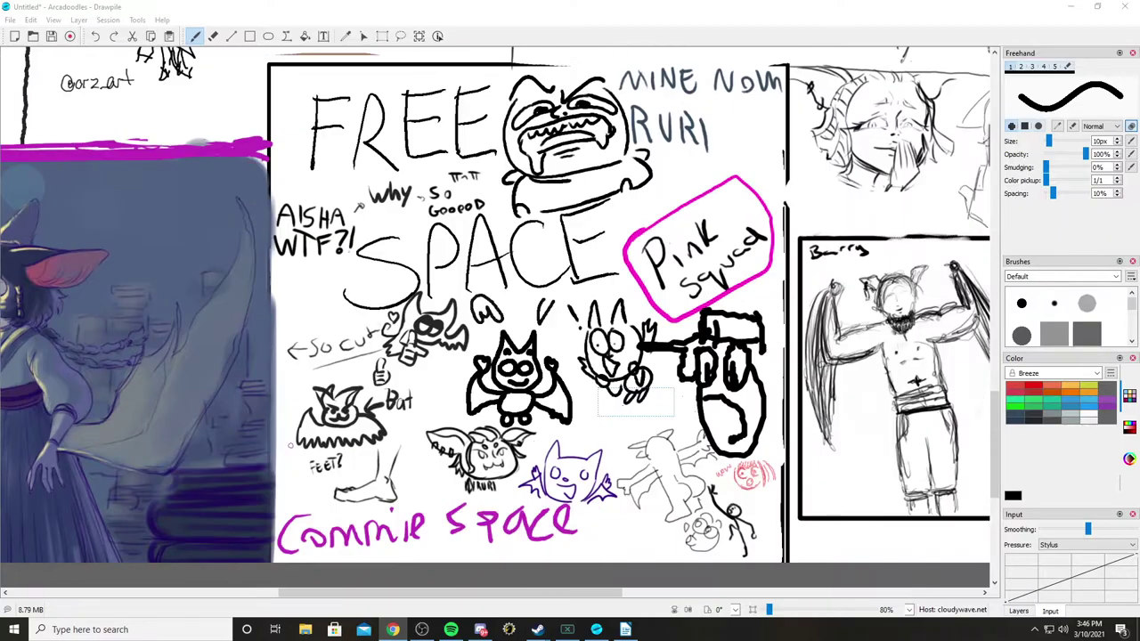
Step: Review the middle of the canvas around the Taern race anatomy sheet, finishing with an overview of all panels at 30% zoom
scroll(495, 316, "up", 2)
scroll(495, 316, "right", 4)
scroll(495, 316, "up", 4)
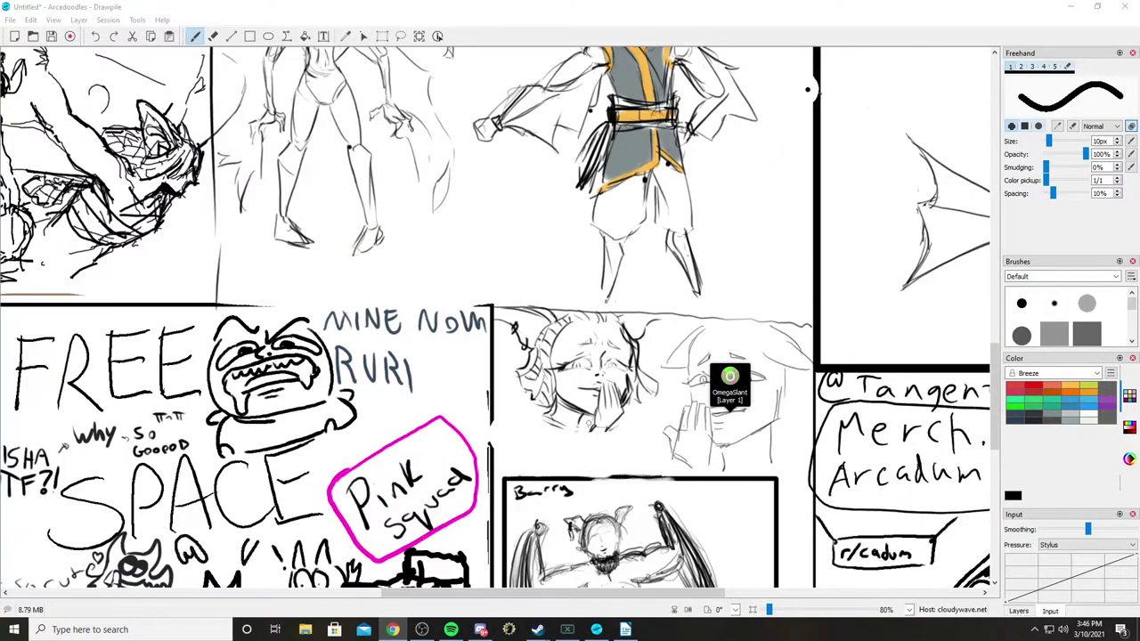
scroll(495, 316, "down", 3)
scroll(495, 316, "up", 1)
scroll(495, 316, "up", 6)
scroll(495, 316, "left", 4)
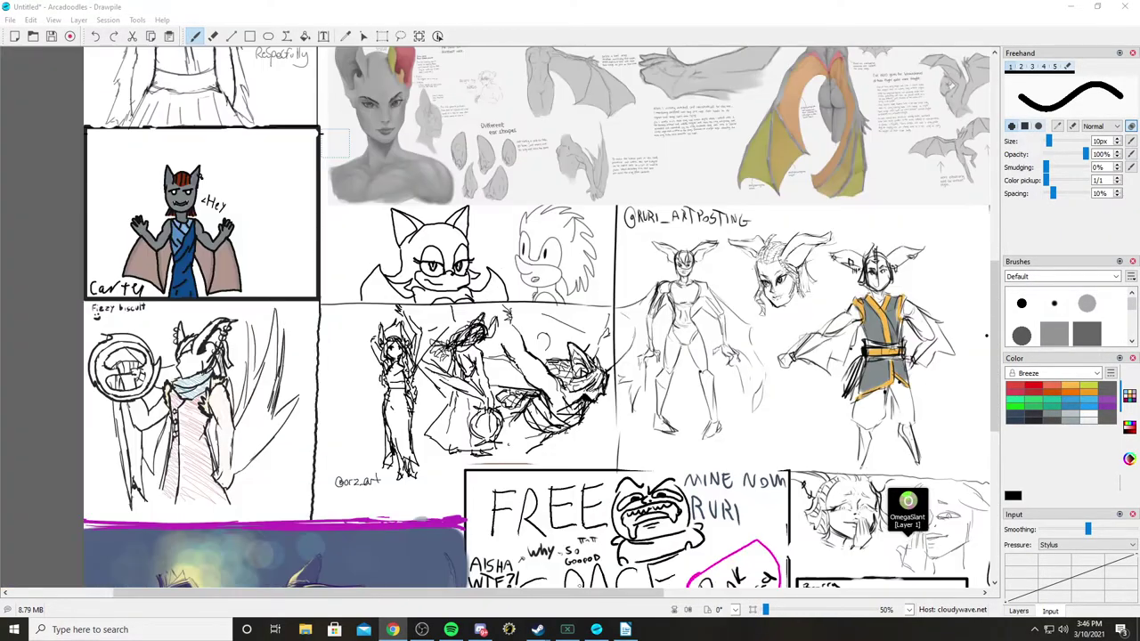
scroll(495, 316, "up", 2)
scroll(495, 316, "down", 3)
scroll(495, 316, "up", 3)
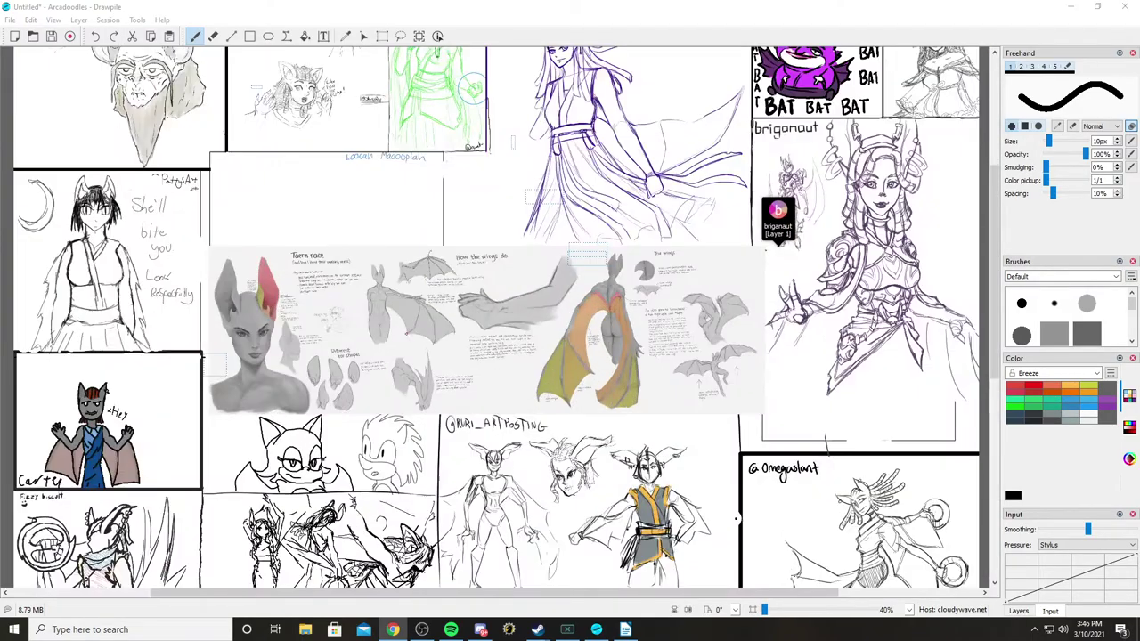
scroll(495, 316, "down", 3)
scroll(495, 316, "down", 3)
scroll(495, 316, "up", 2)
scroll(495, 317, "up", 3)
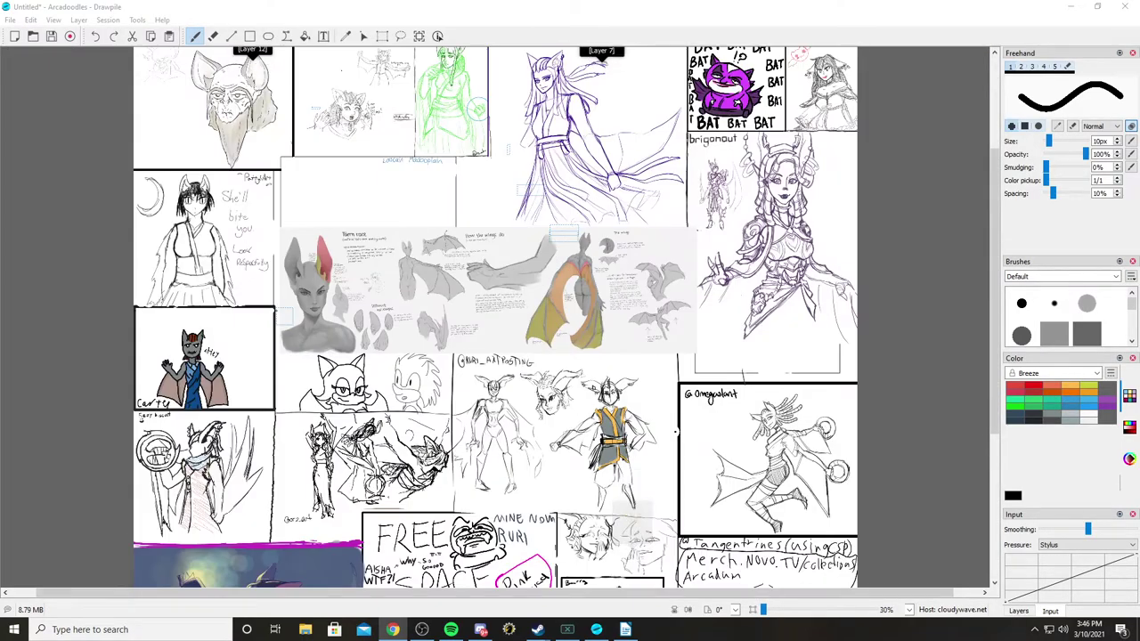
scroll(495, 316, "down", 1)
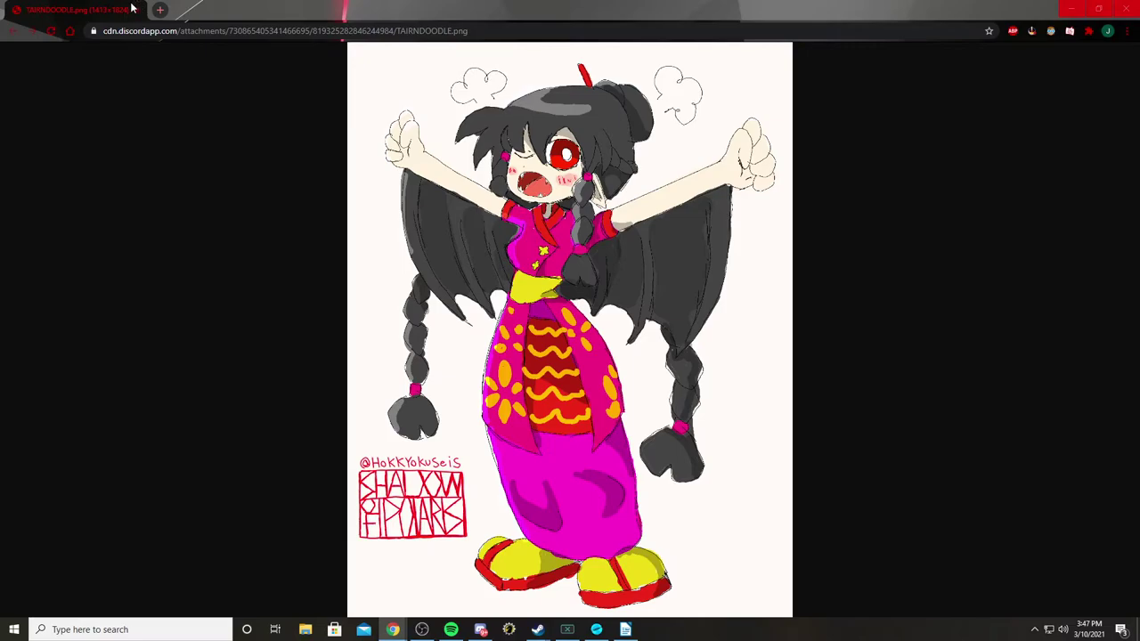
Step: Switch between the Drawpile canvas and the browser to view the bat-character drawings posted as Discord attachments
key("alt+Tab")
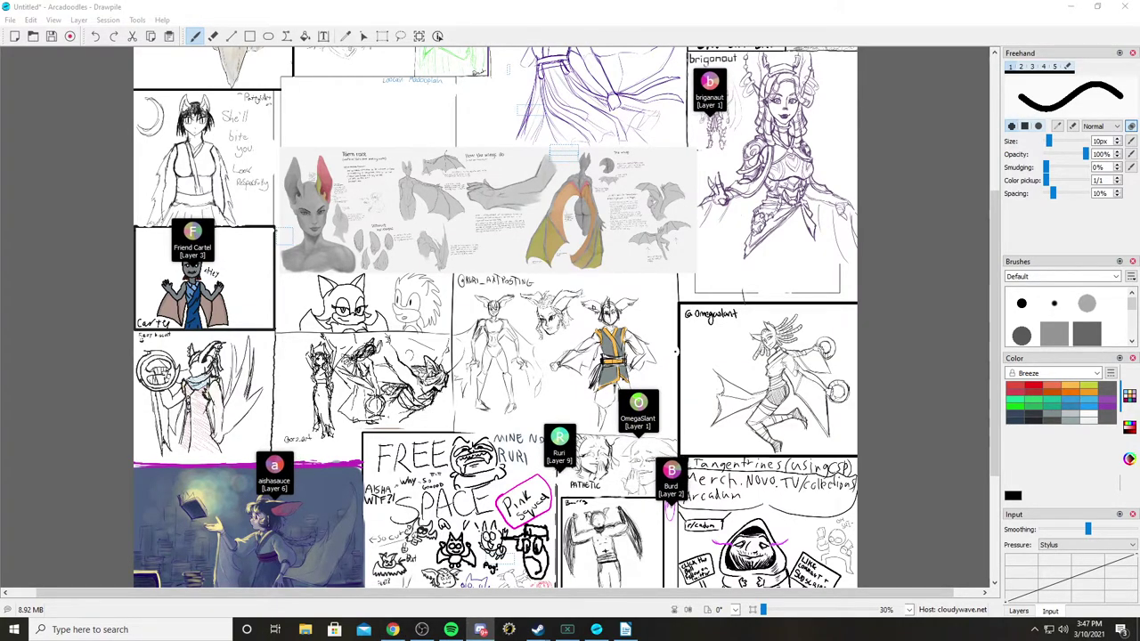
key("alt+Tab")
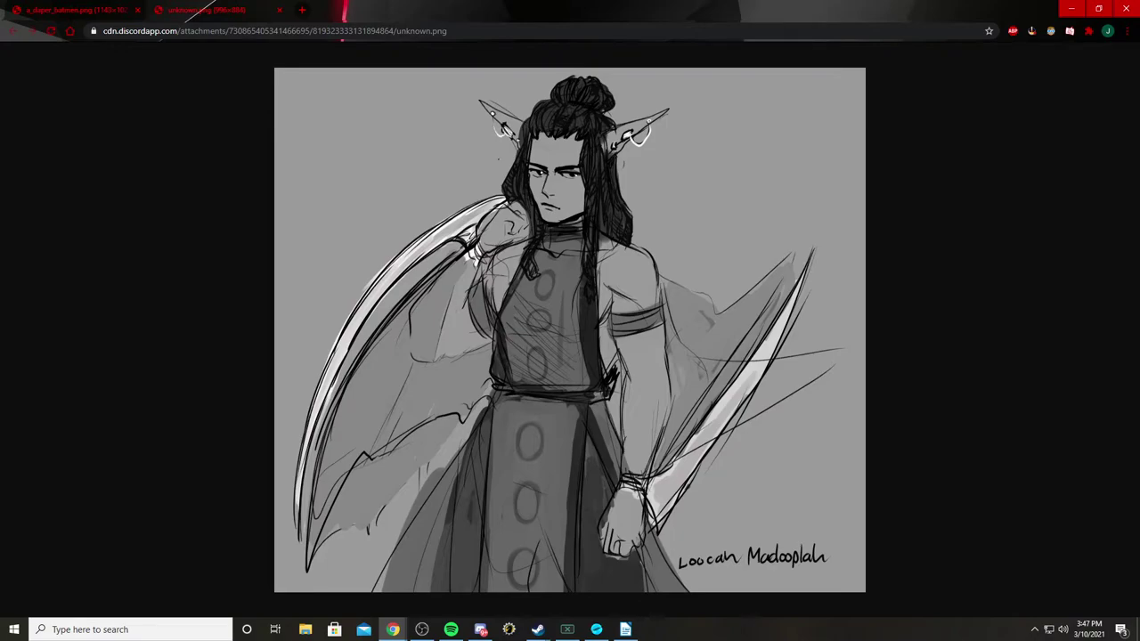
key("alt+Tab")
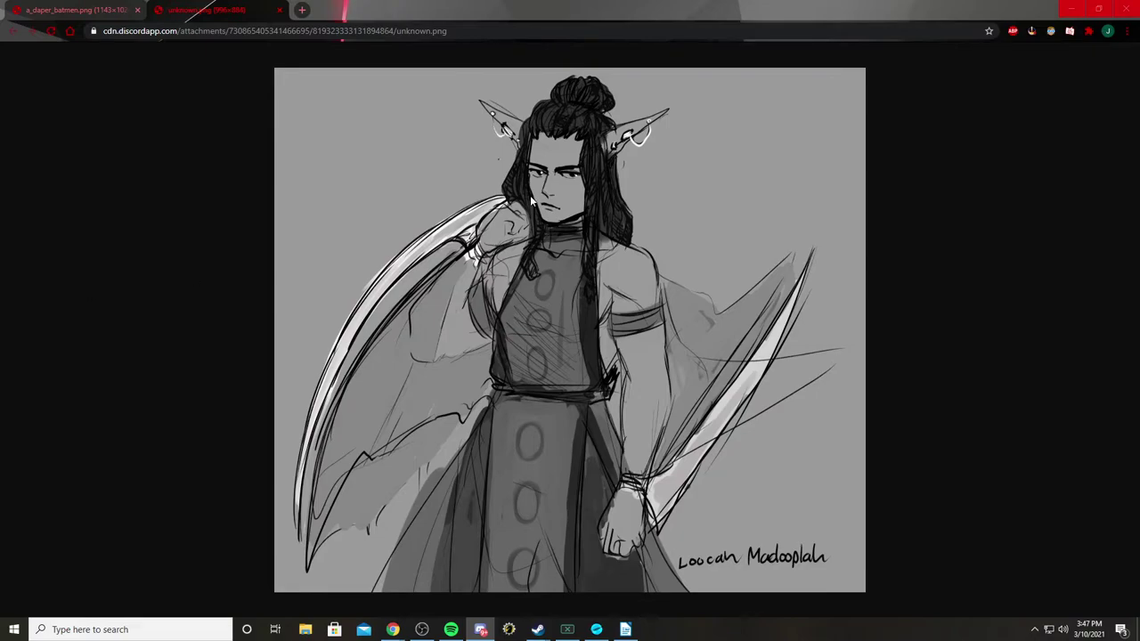
left_click(1113, 8)
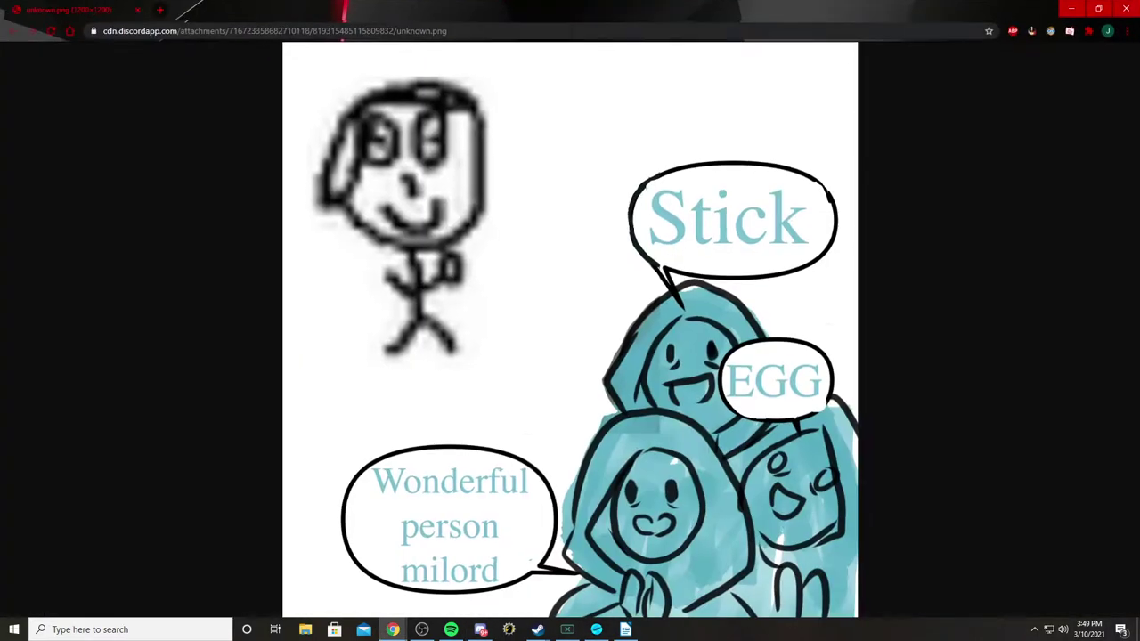
double_click(641, 5)
double_click(641, 4)
key("alt+Tab")
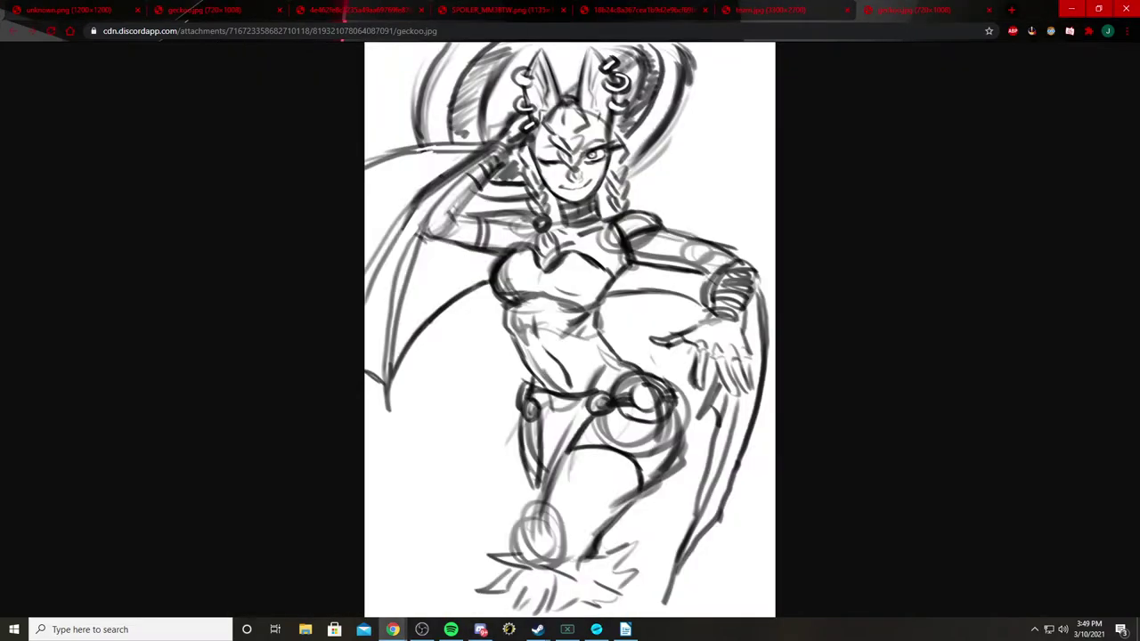
Step: Close all other browser tabs, keeping only the current geckoo.jpg drawing open
right_click(926, 7)
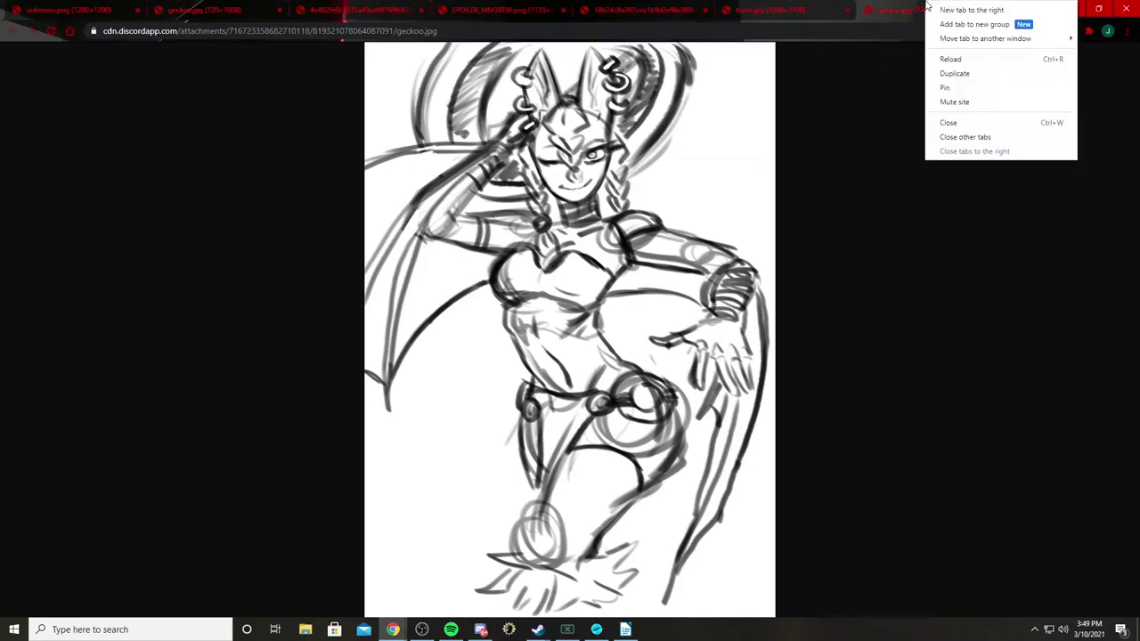
left_click(960, 136)
key("alt+Tab")
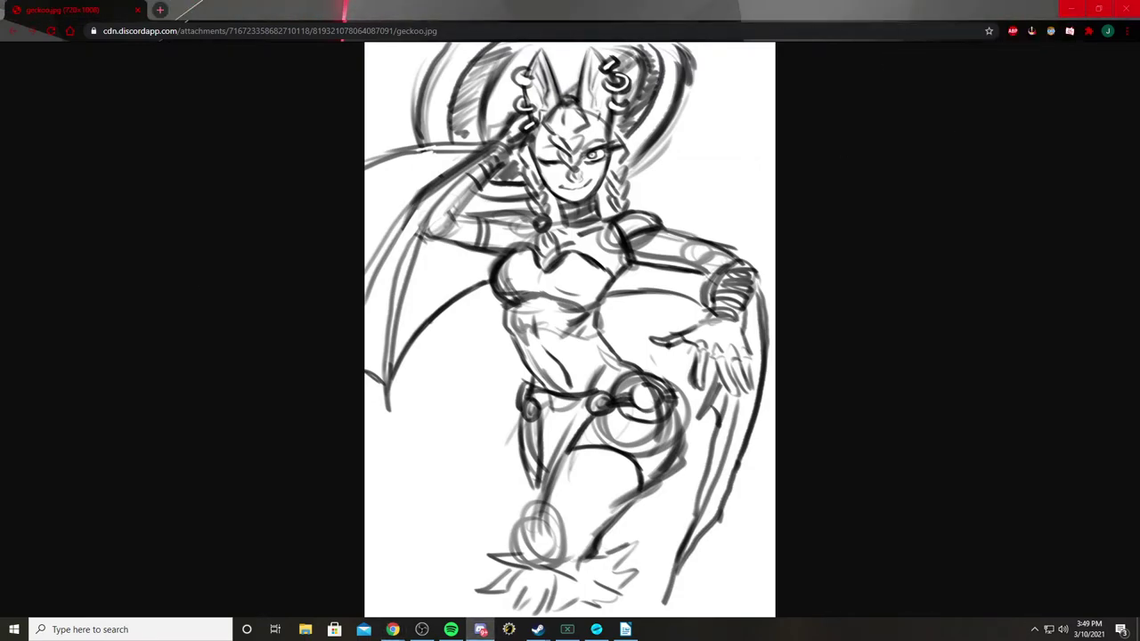
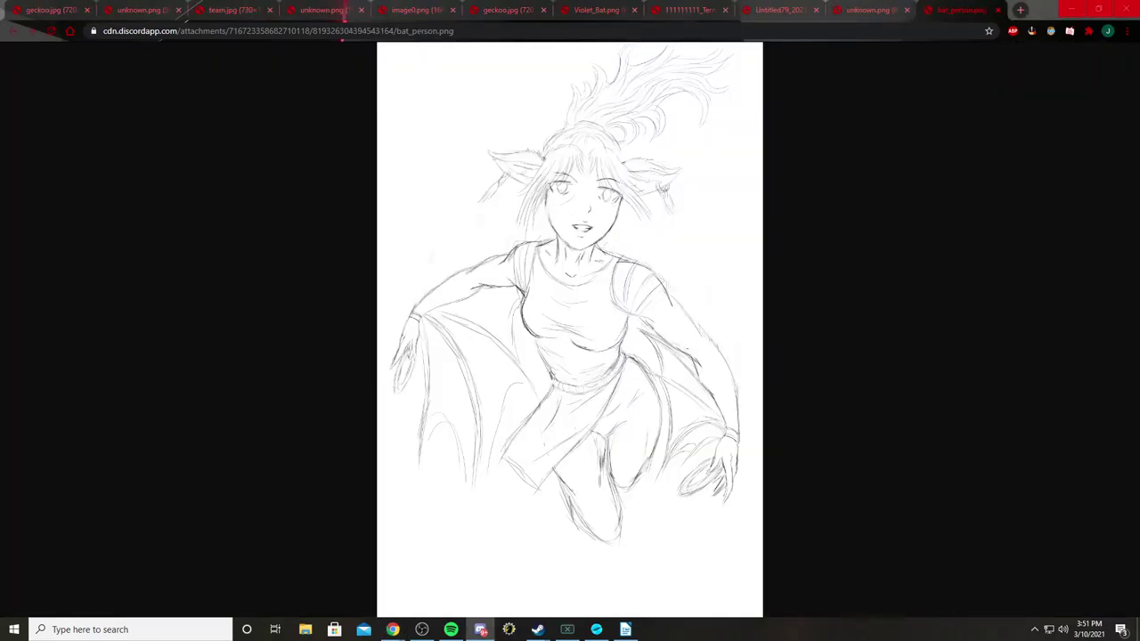
Step: Return from the browser to the Drawpile canvas and examine its panels, including the wing membrane notes on the anatomy sheet
left_click(1117, 10)
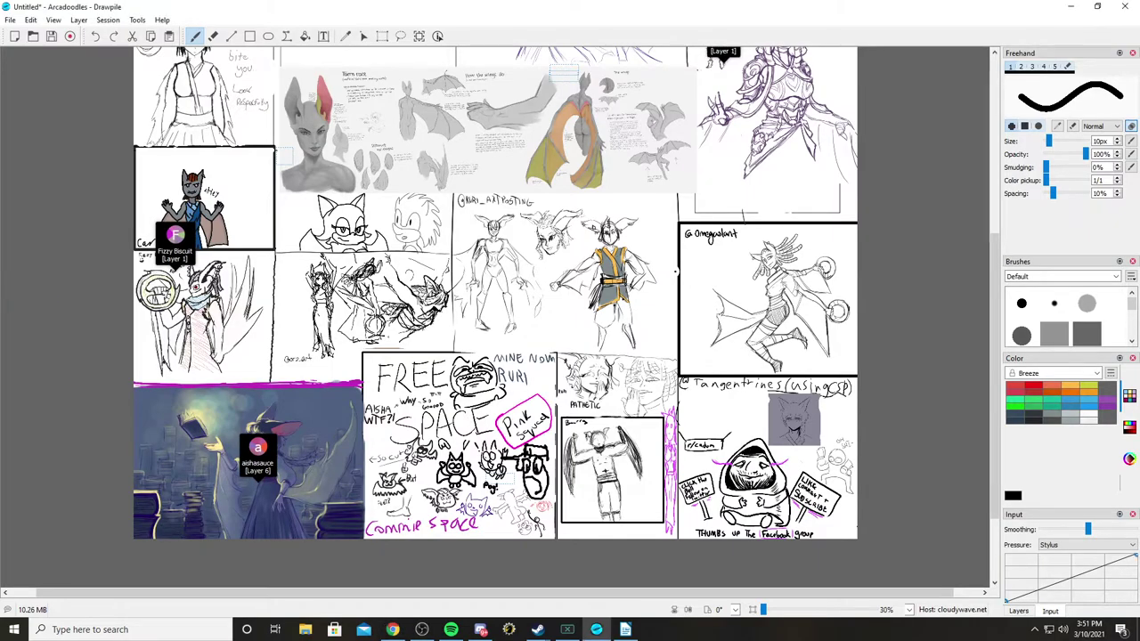
scroll(496, 317, "up", 5)
scroll(496, 317, "down", 5)
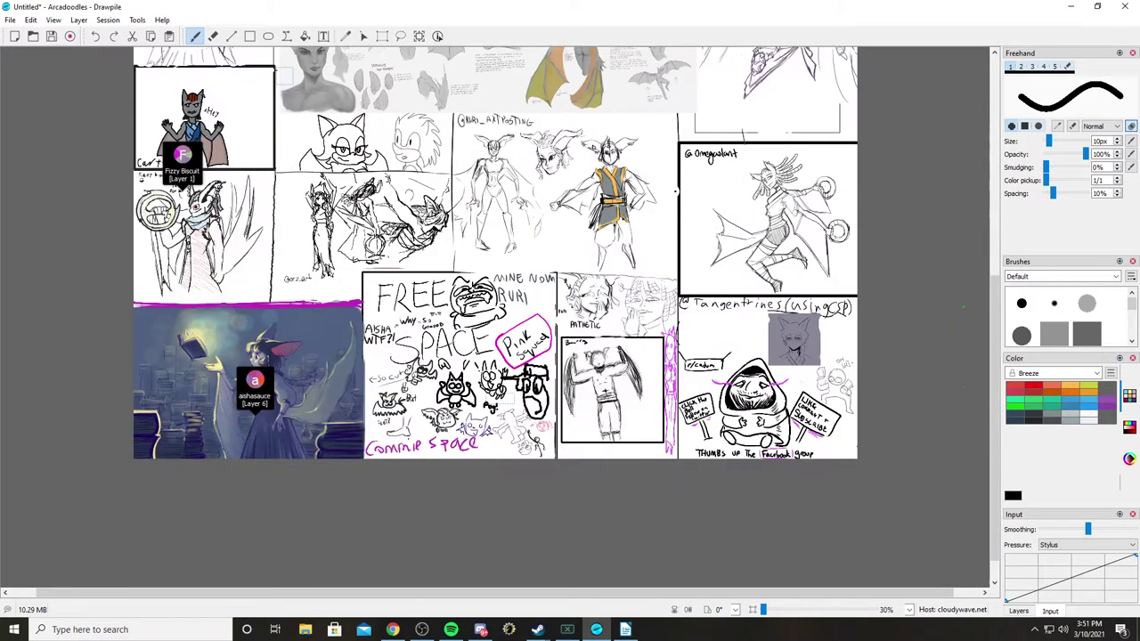
scroll(496, 317, "up", 2)
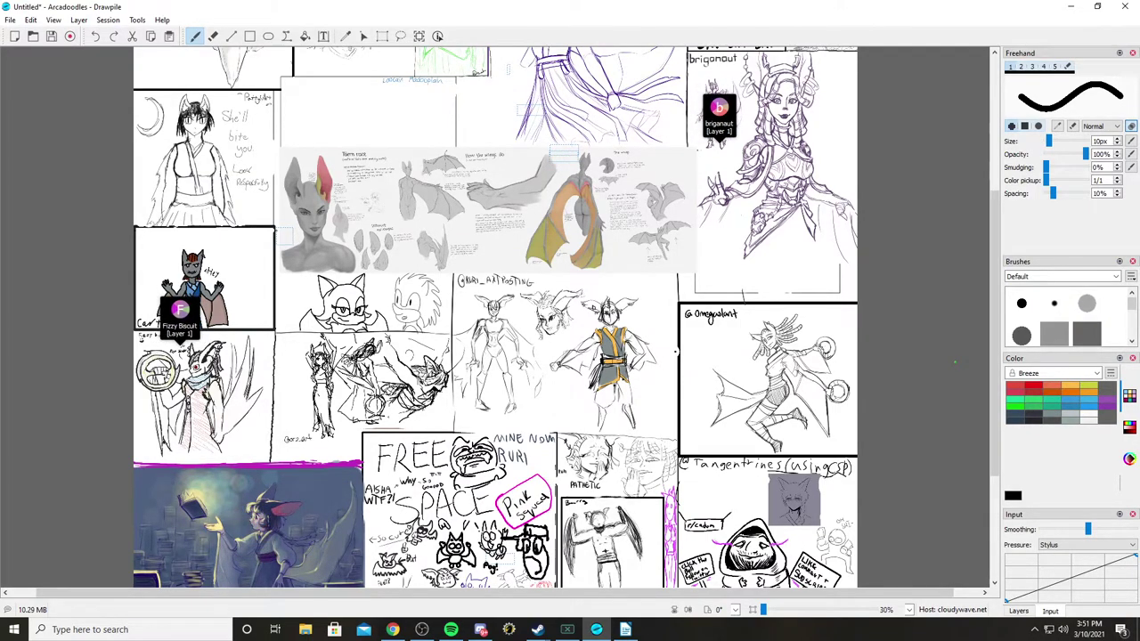
scroll(495, 317, "up", 5)
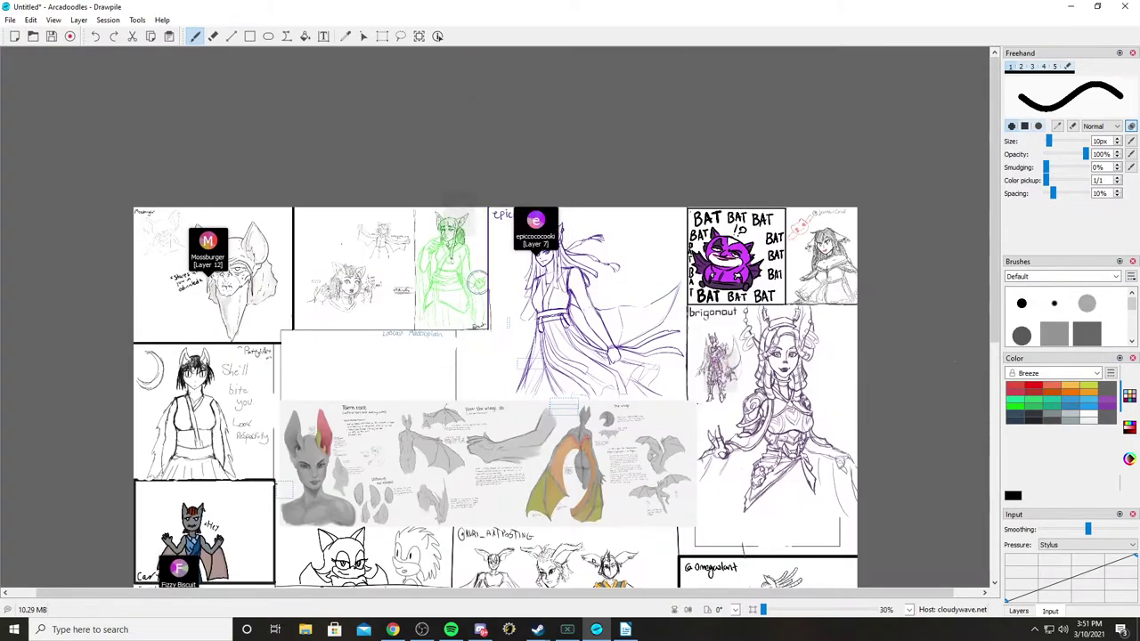
scroll(495, 317, "down", 3)
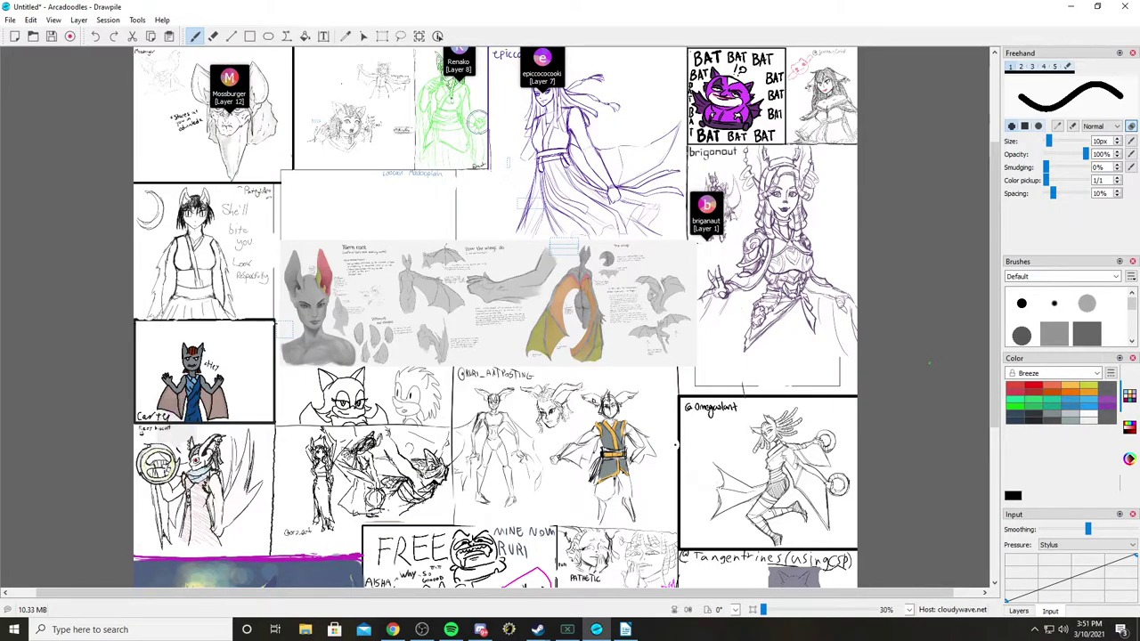
scroll(495, 316, "up", 5)
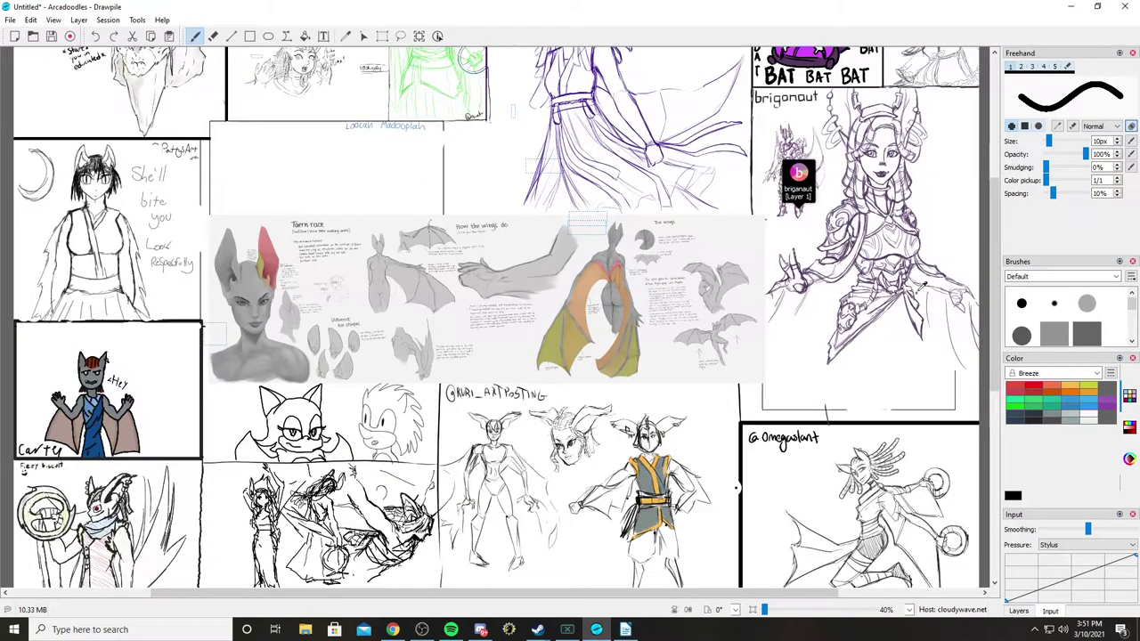
scroll(706, 245, "up", 8)
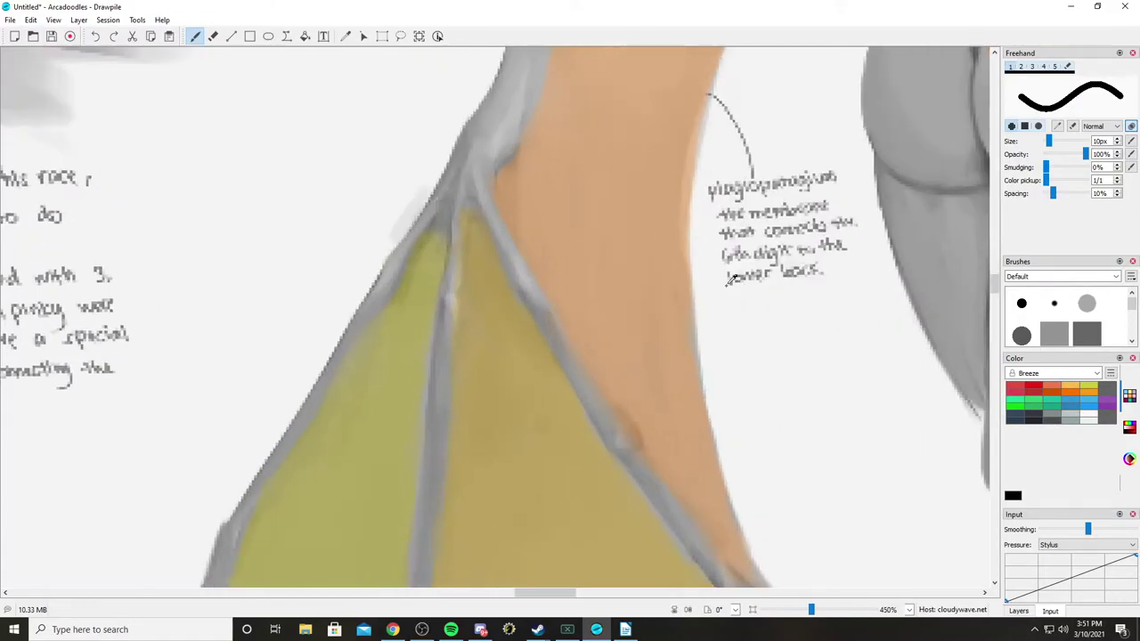
Step: Examine the armored bat-woman sketch and the small full-body armor figure in the panel beside the Taern anatomy sheet
scroll(706, 246, "down", 8)
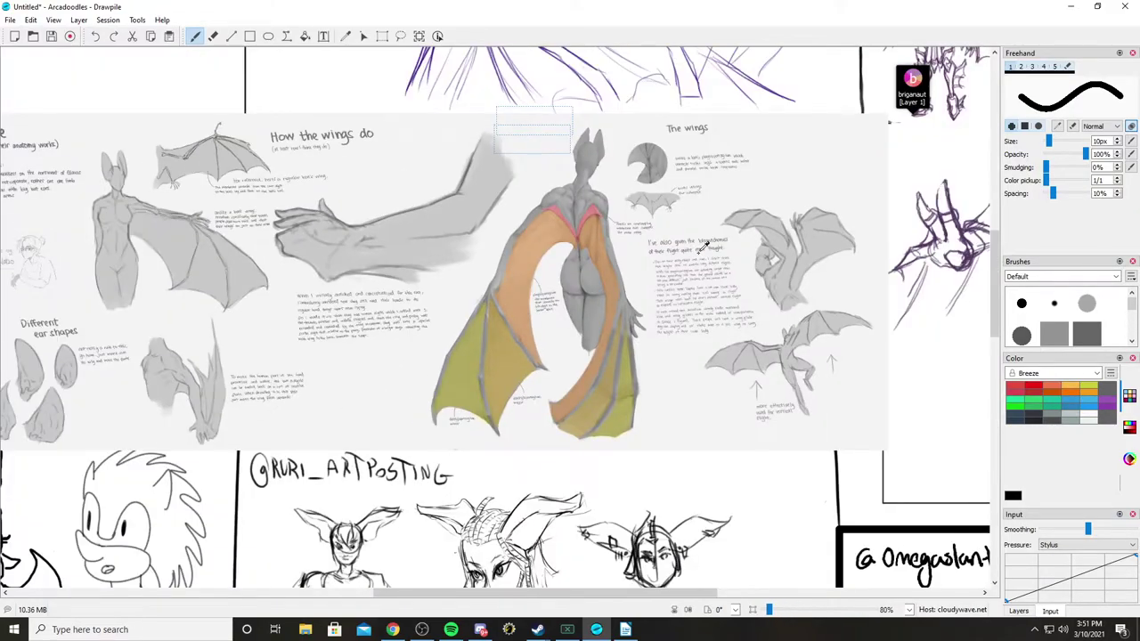
scroll(705, 246, "right", 4)
scroll(488, 235, "up", 5)
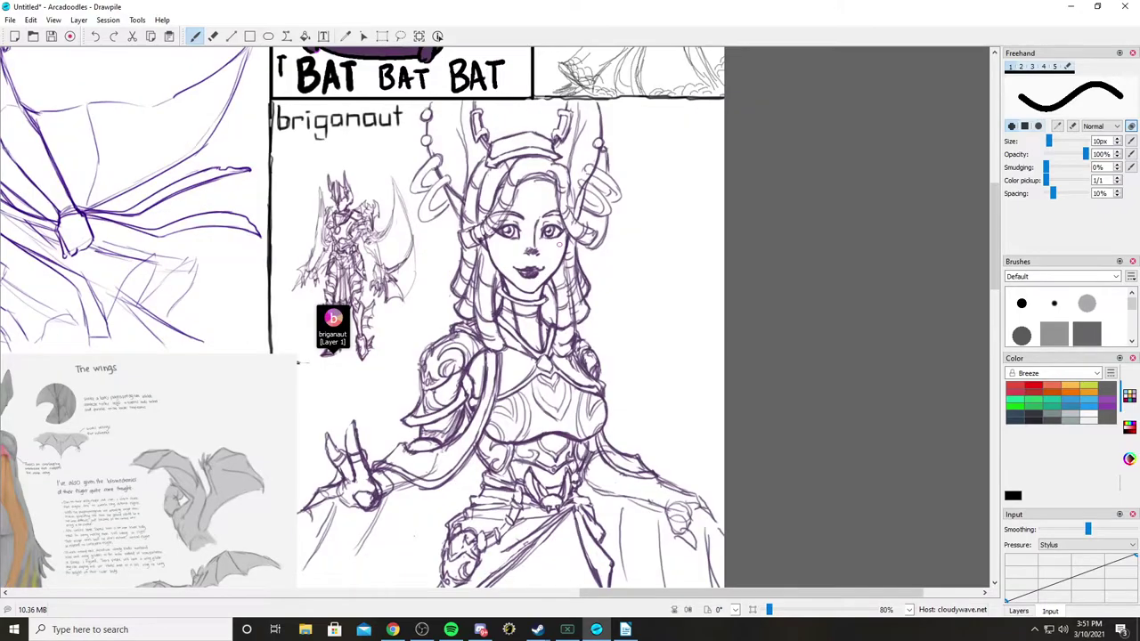
scroll(488, 236, "down", 6)
scroll(487, 236, "up", 1)
scroll(489, 236, "up", 2)
scroll(489, 236, "down", 5)
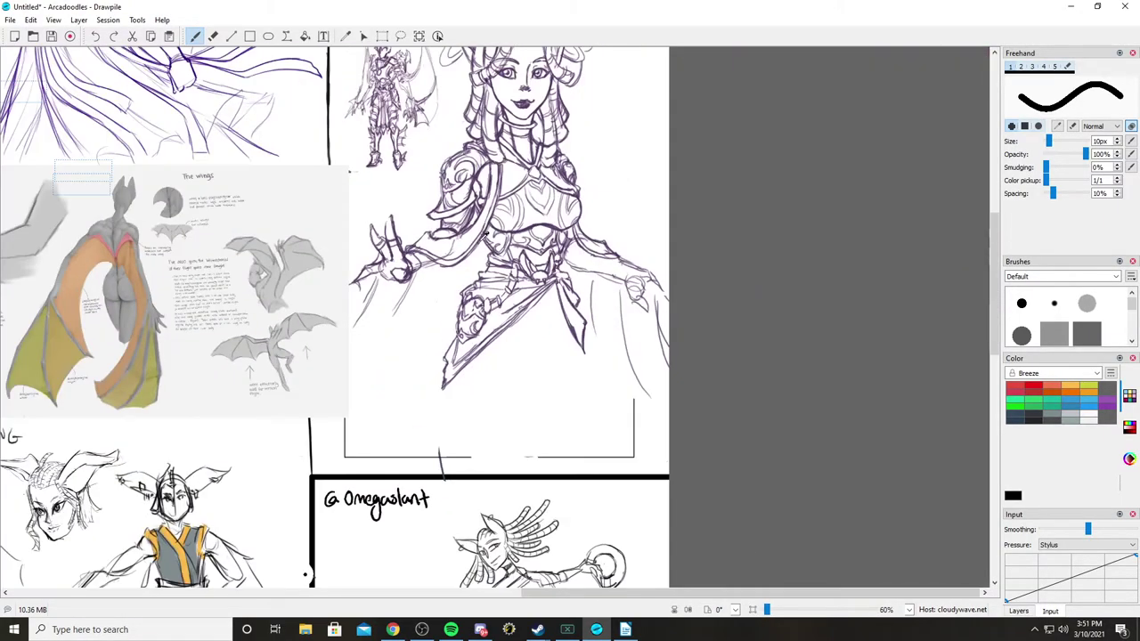
scroll(526, 147, "up", 5)
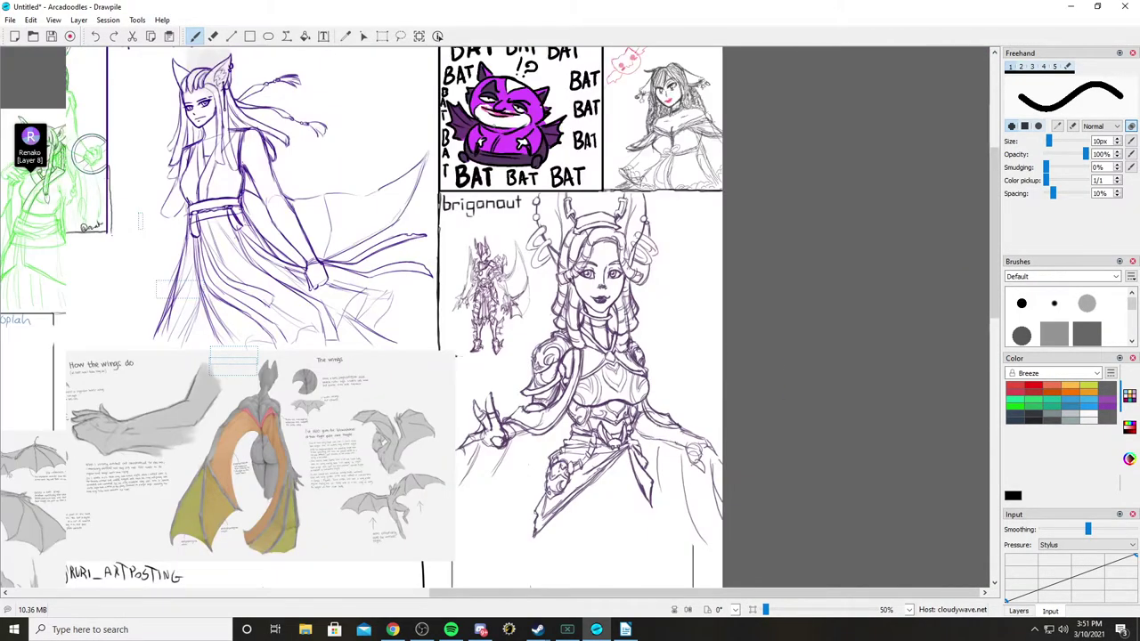
scroll(538, 377, "up", 3)
scroll(539, 376, "up", 3)
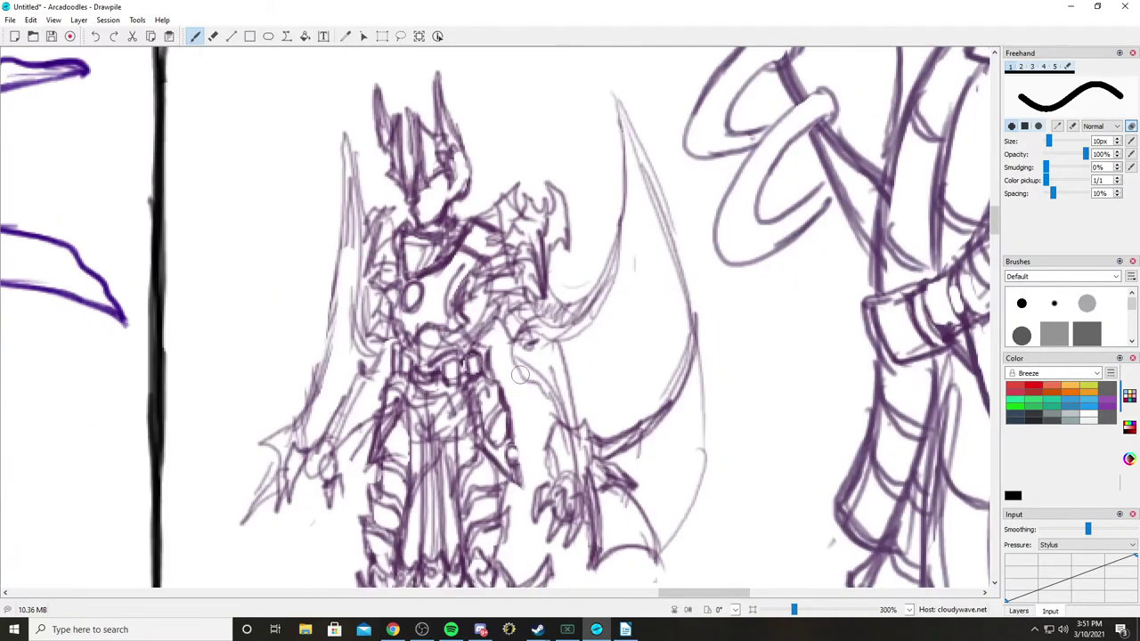
Step: Return to 30% zoom and review the lower rows of panels, down to the Free Space panel and the bottom edge
scroll(529, 365, "down", 7)
scroll(529, 353, "down", 5)
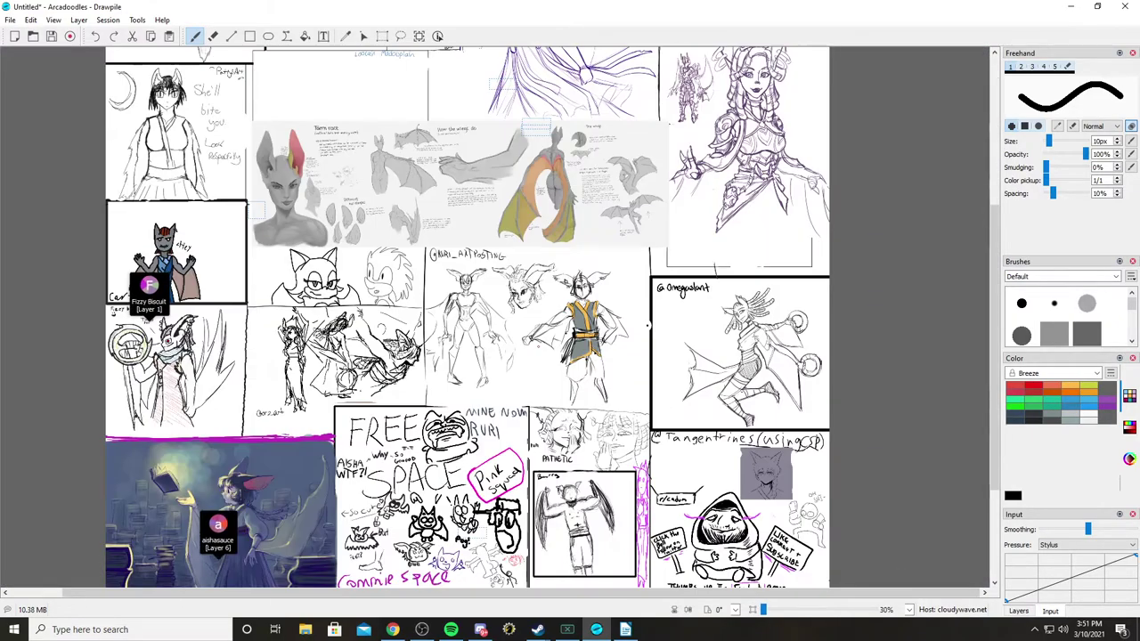
scroll(467, 317, "down", 3)
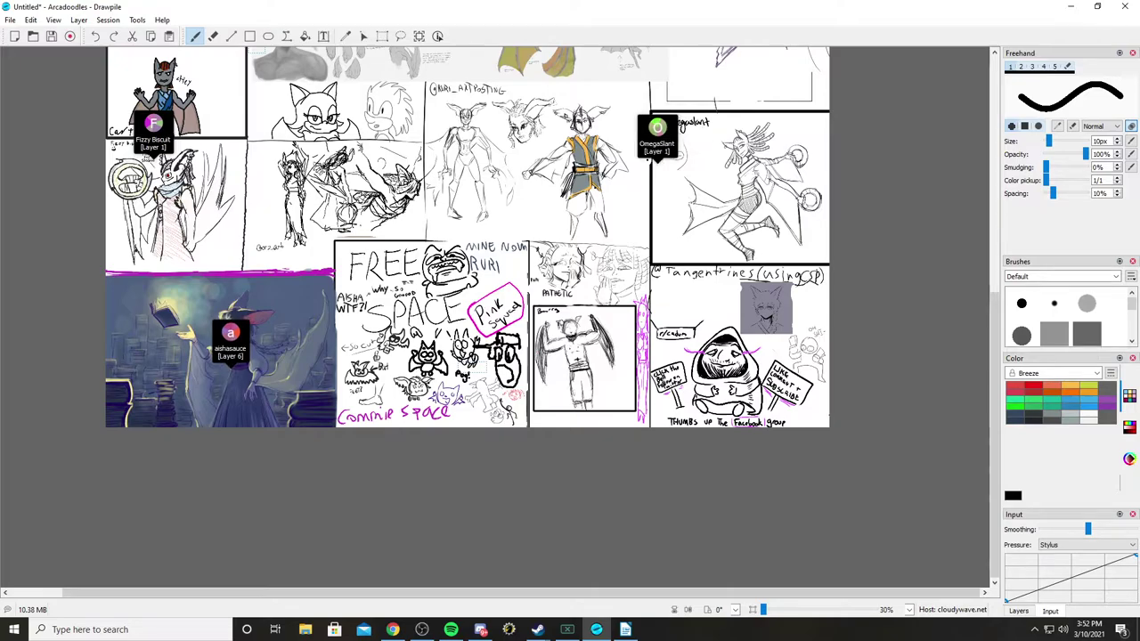
scroll(466, 317, "up", 3)
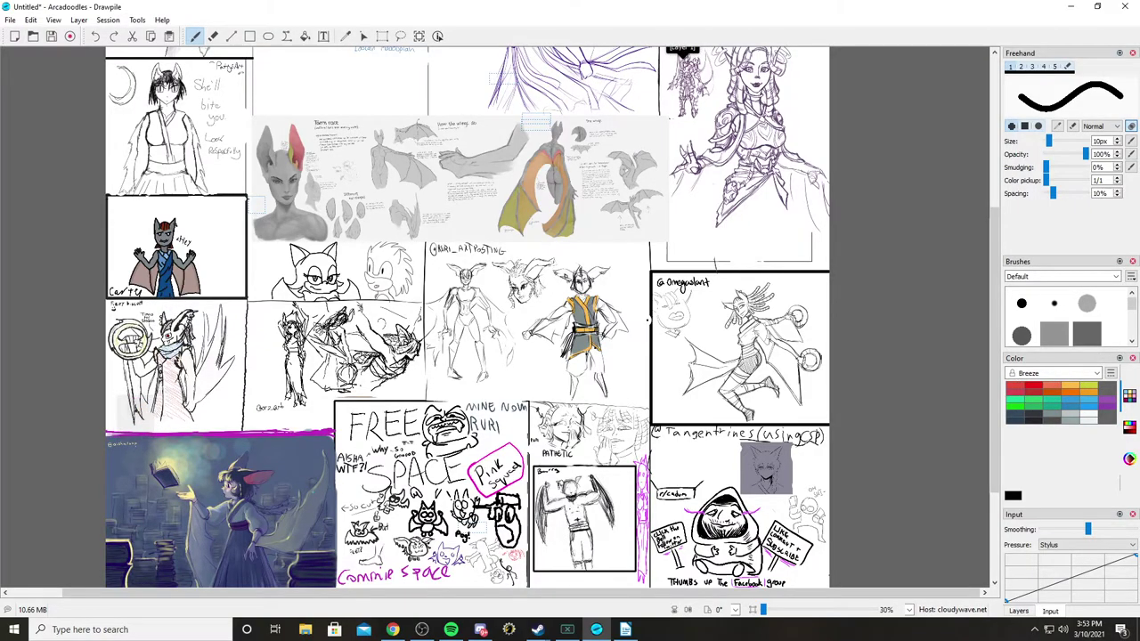
Step: Inspect the painted bat girl with the glowing book up close, including her hand, face and hair details
key("ctrl+plus")
key("ctrl+plus")
scroll(498, 316, "down", 5)
scroll(498, 316, "left", 6)
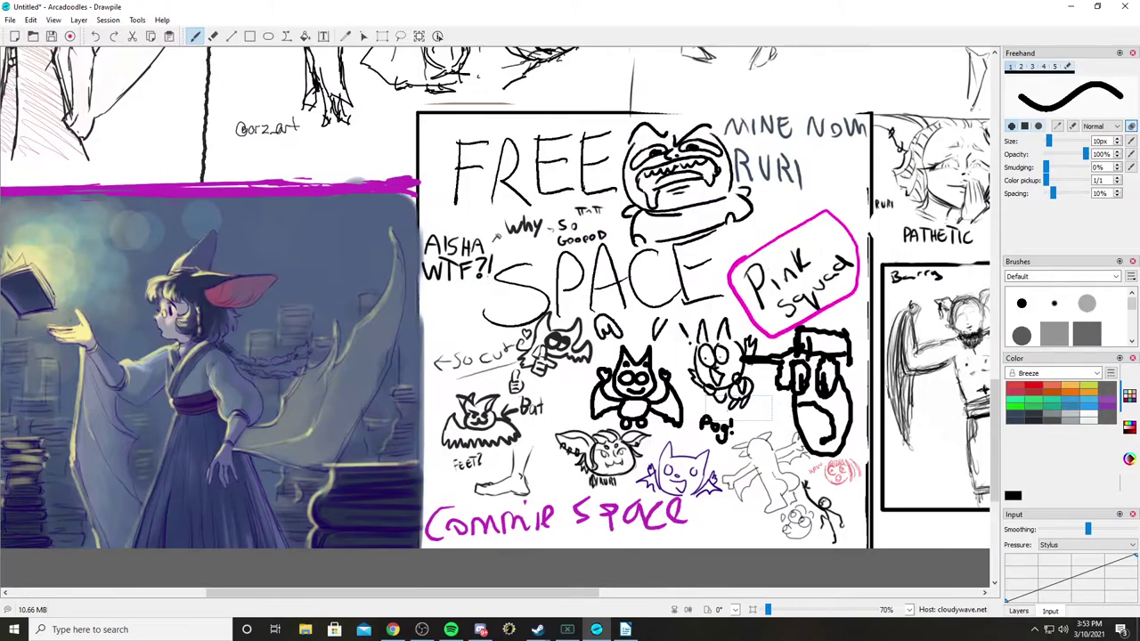
scroll(302, 460, "up", 3)
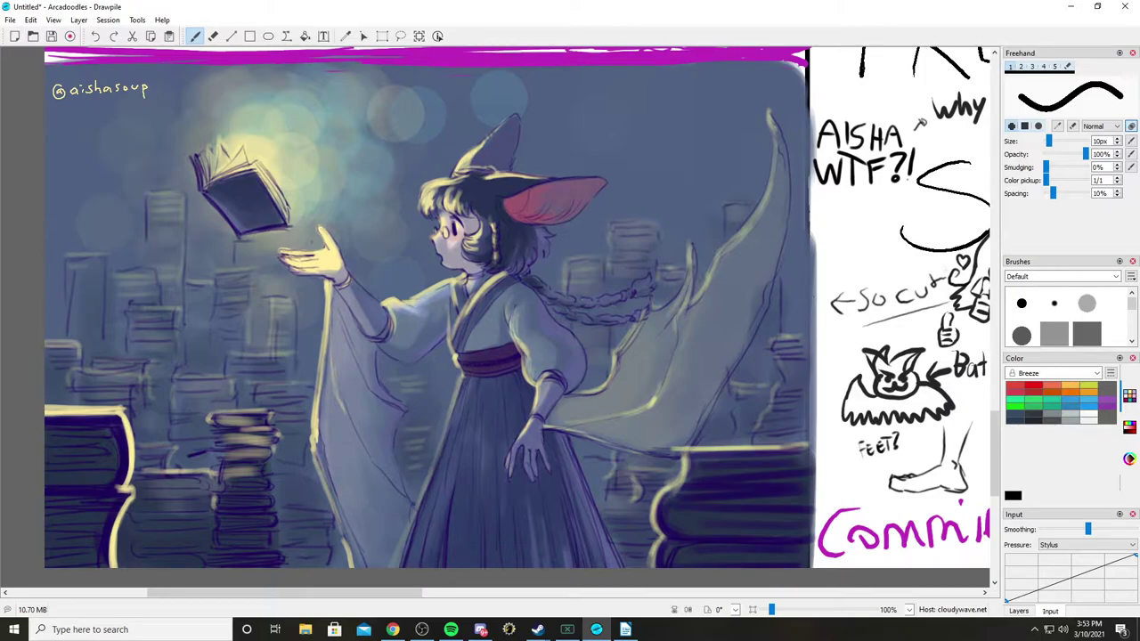
scroll(632, 326, "up", 2)
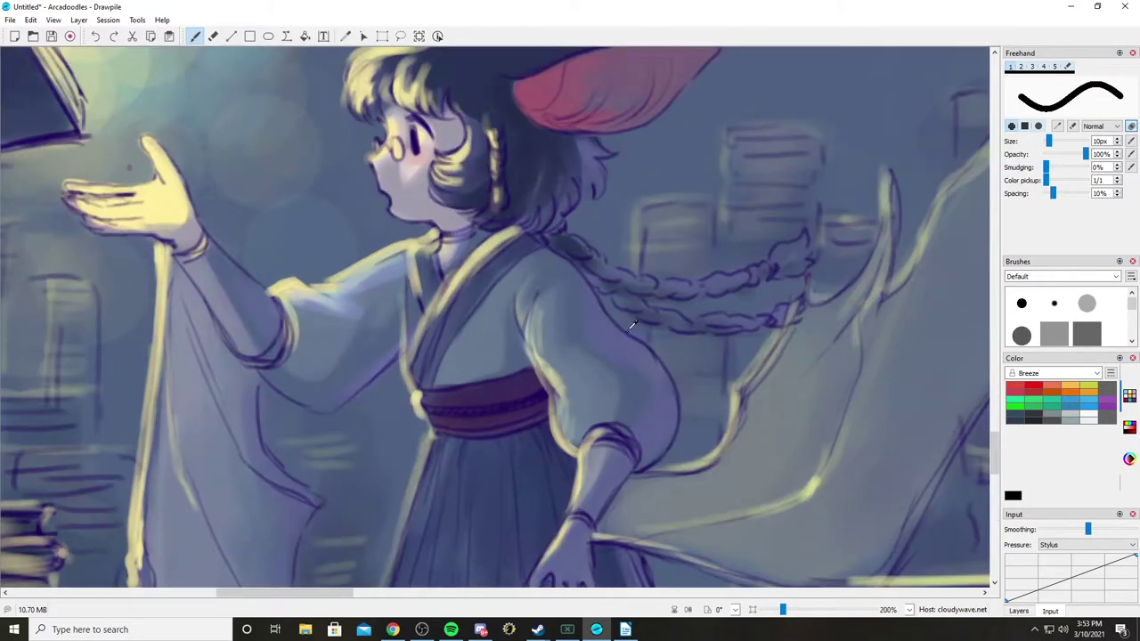
scroll(632, 325, "down", 2)
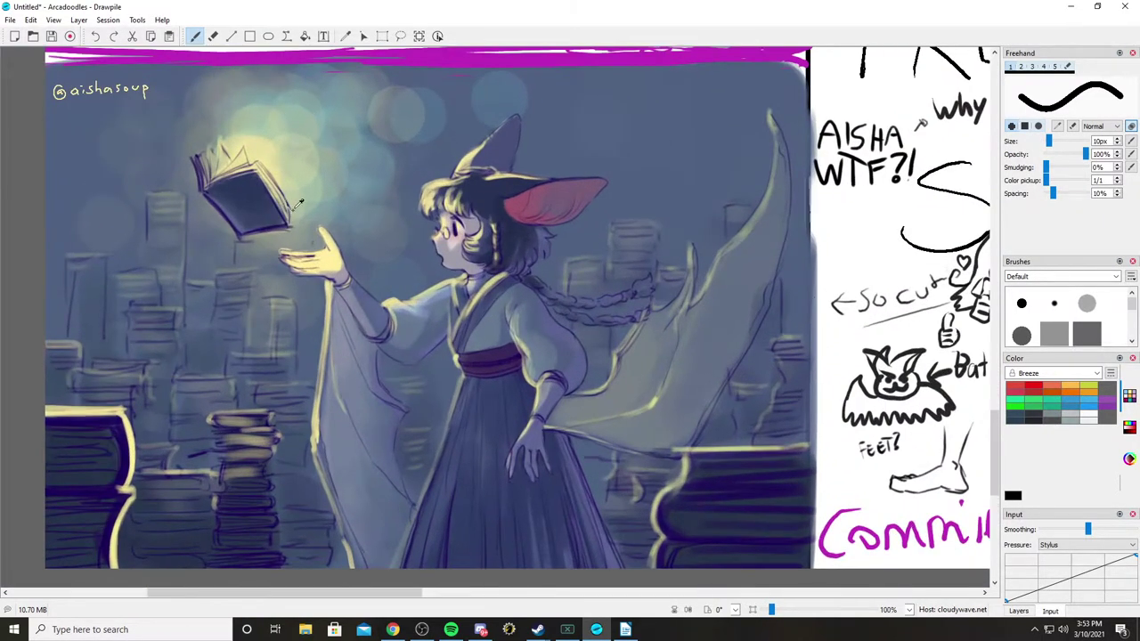
scroll(352, 223, "up", 3)
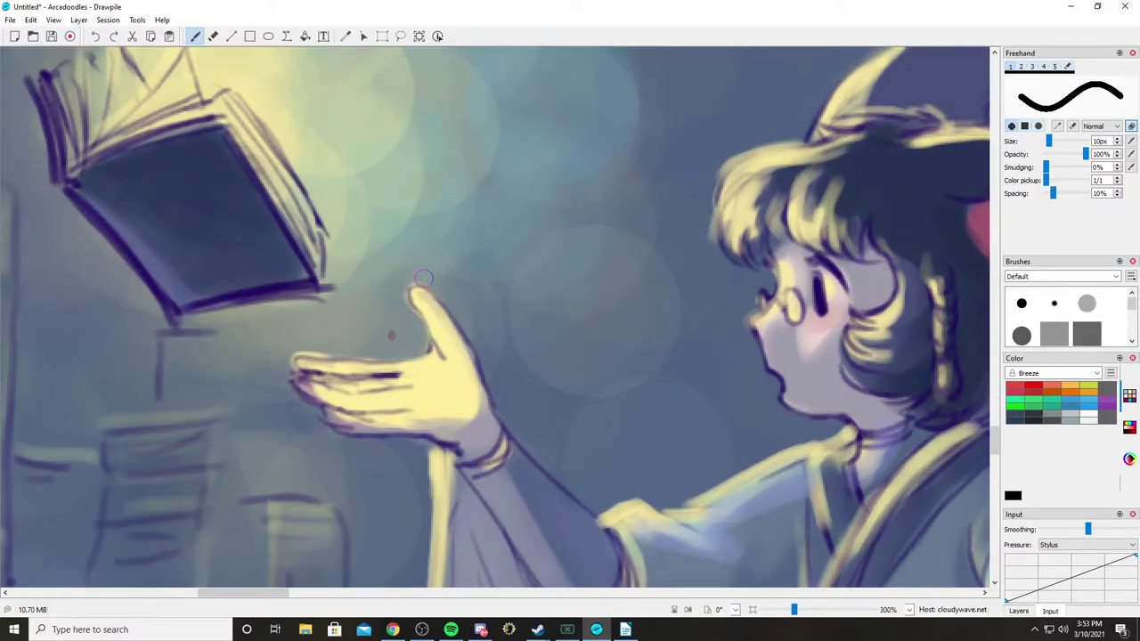
scroll(650, 307, "up", 2)
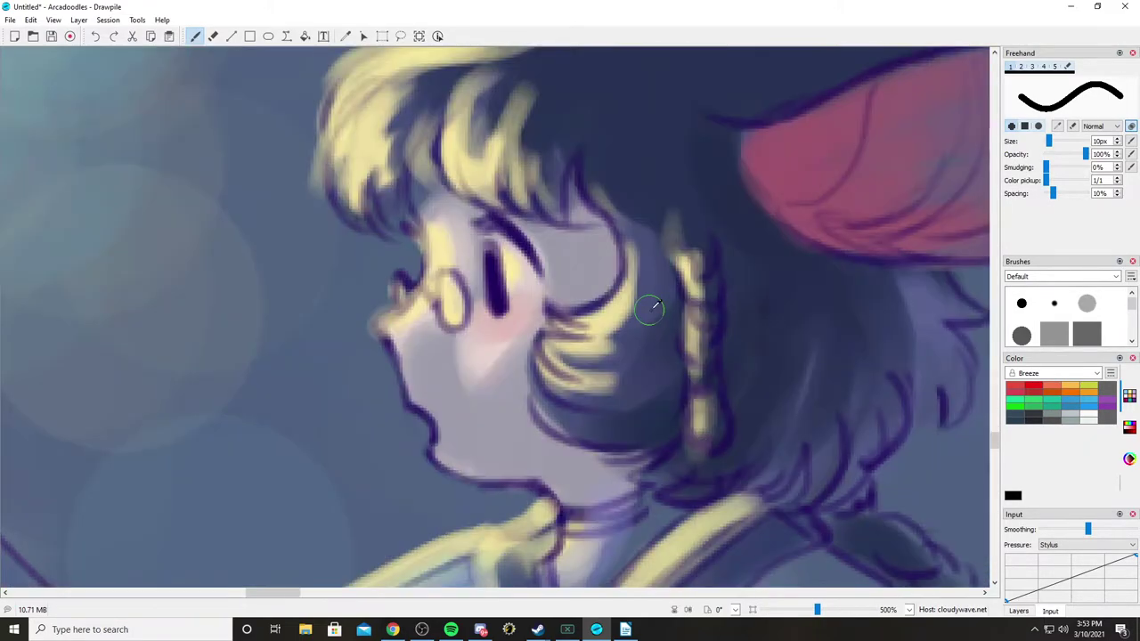
scroll(653, 306, "up", 4)
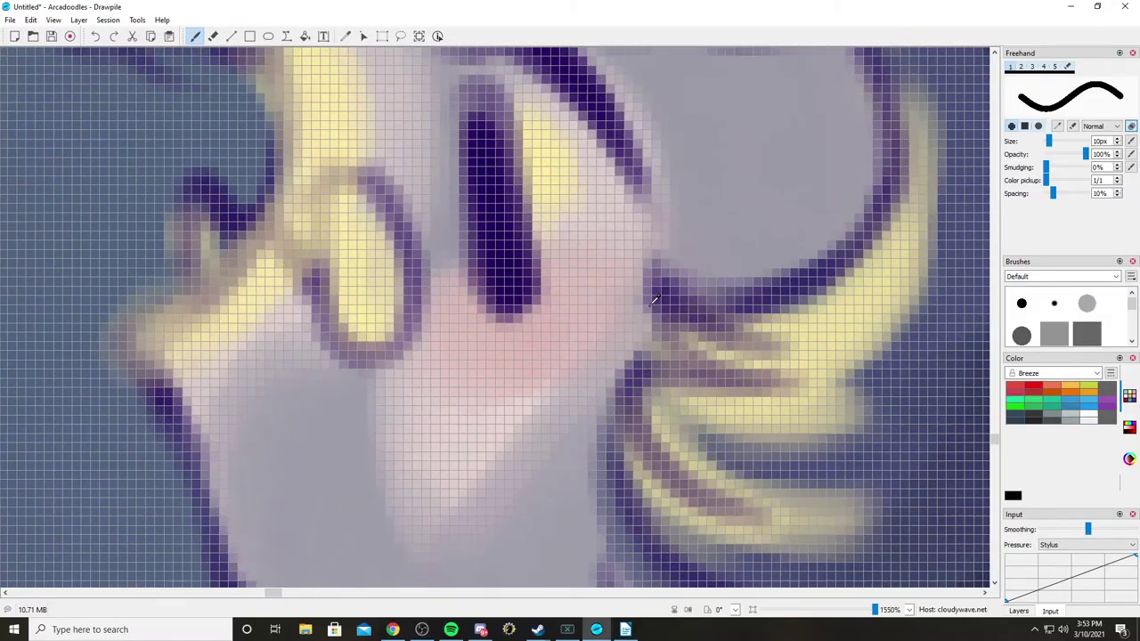
scroll(653, 300, "down", 10)
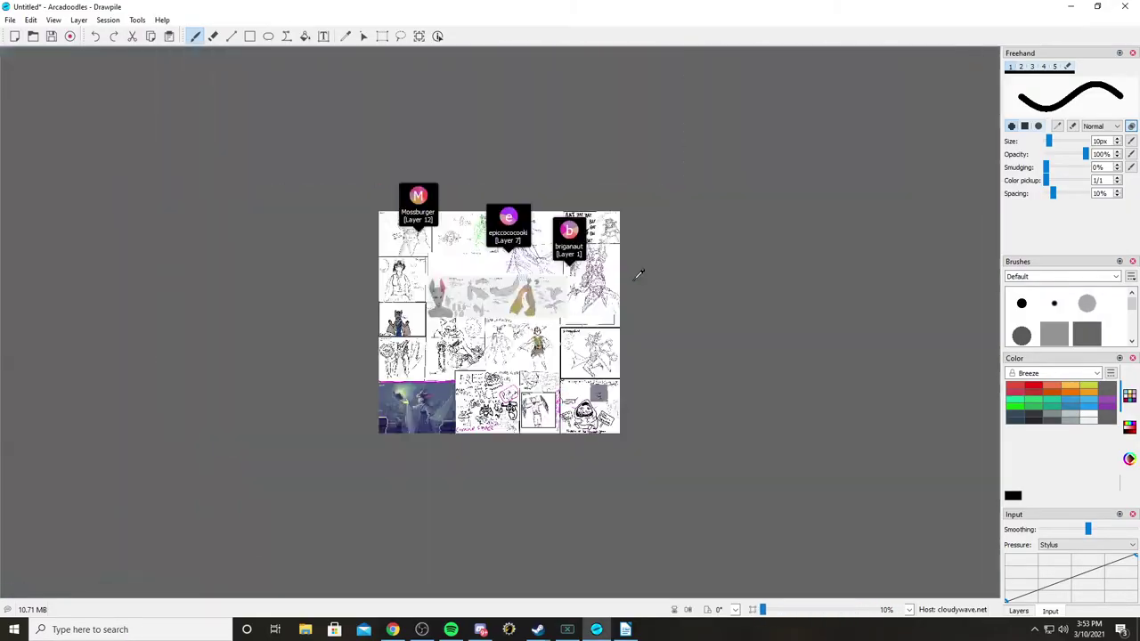
Step: Survey the whole collage of bat-character panels at 30% zoom, covering both the top and bottom rows
scroll(639, 275, "up", 4)
scroll(639, 274, "down", 3)
scroll(614, 303, "up", 1)
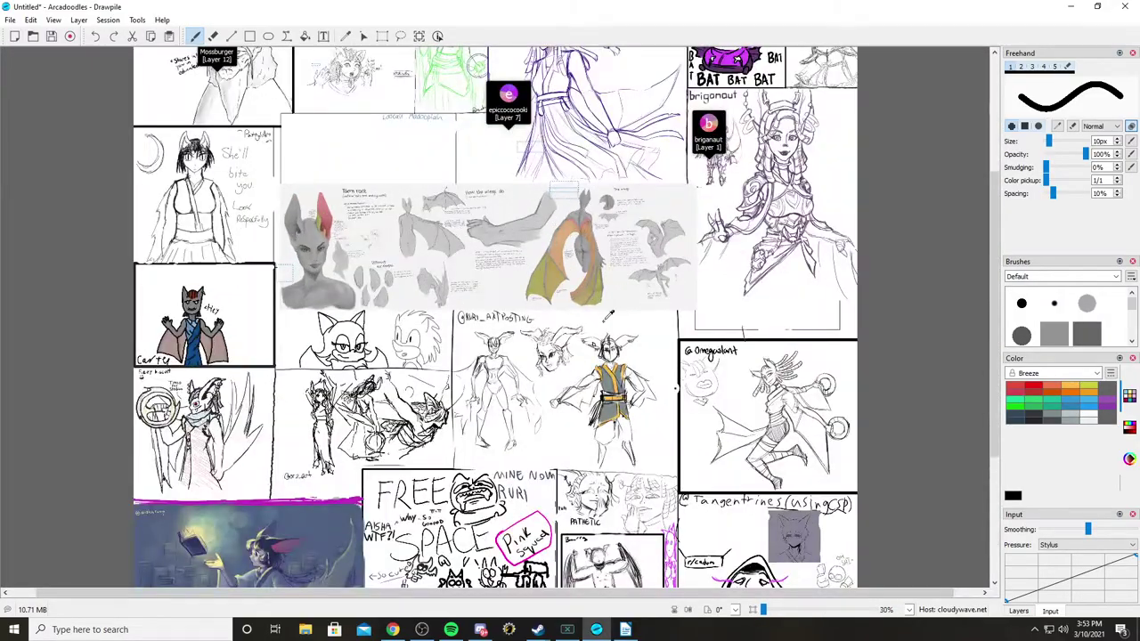
scroll(607, 316, "down", 2)
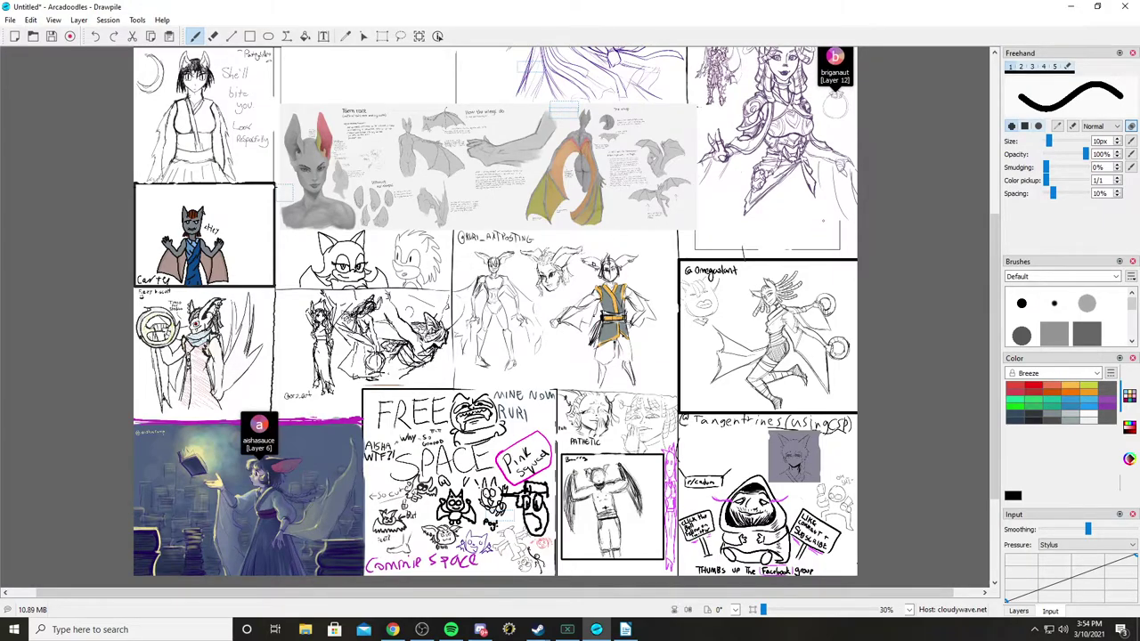
scroll(495, 317, "up", 3)
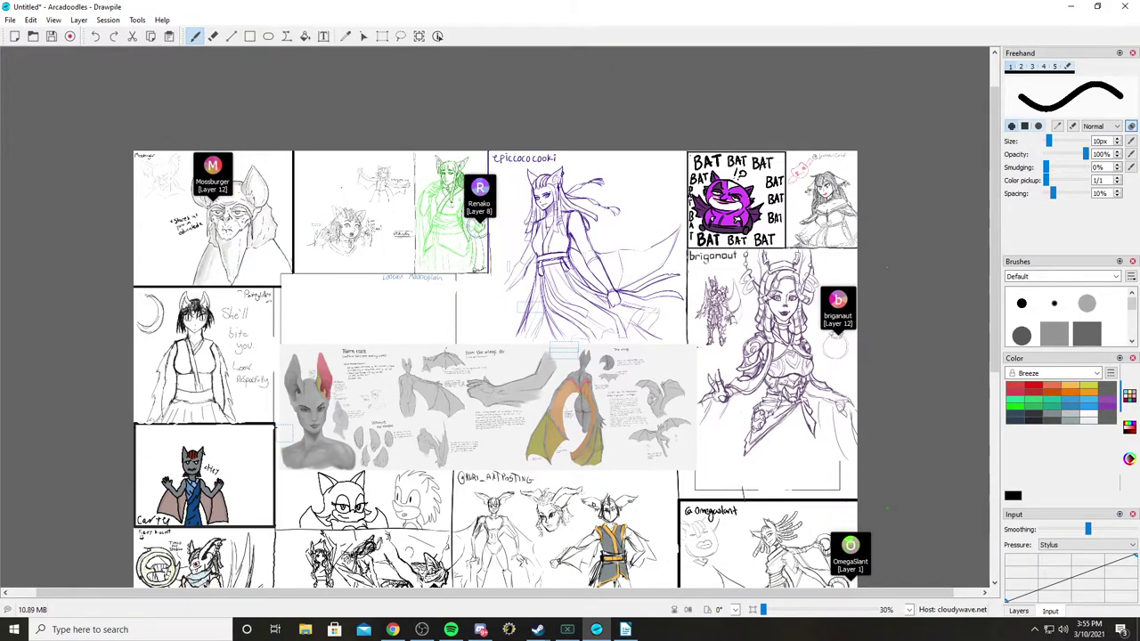
scroll(495, 317, "down", 4)
scroll(495, 317, "up", 1)
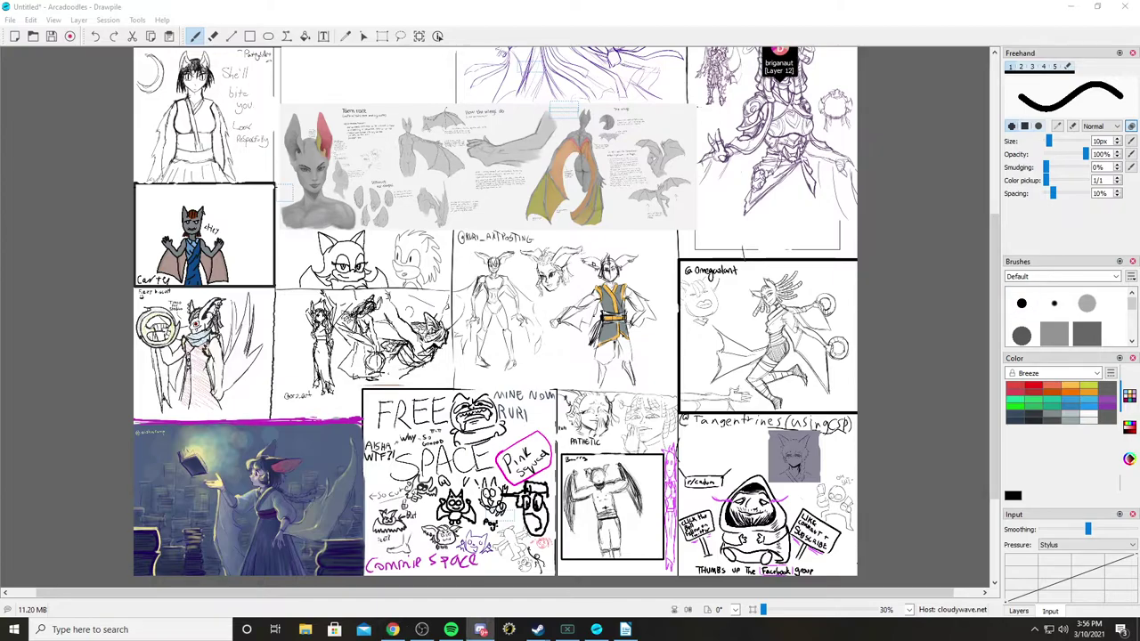
Step: View the Taern concept and Batqueen.png drawings in the browser, closing it after each, and show the newly framed Drawpile canvas at 20% zoom
key("alt+Tab")
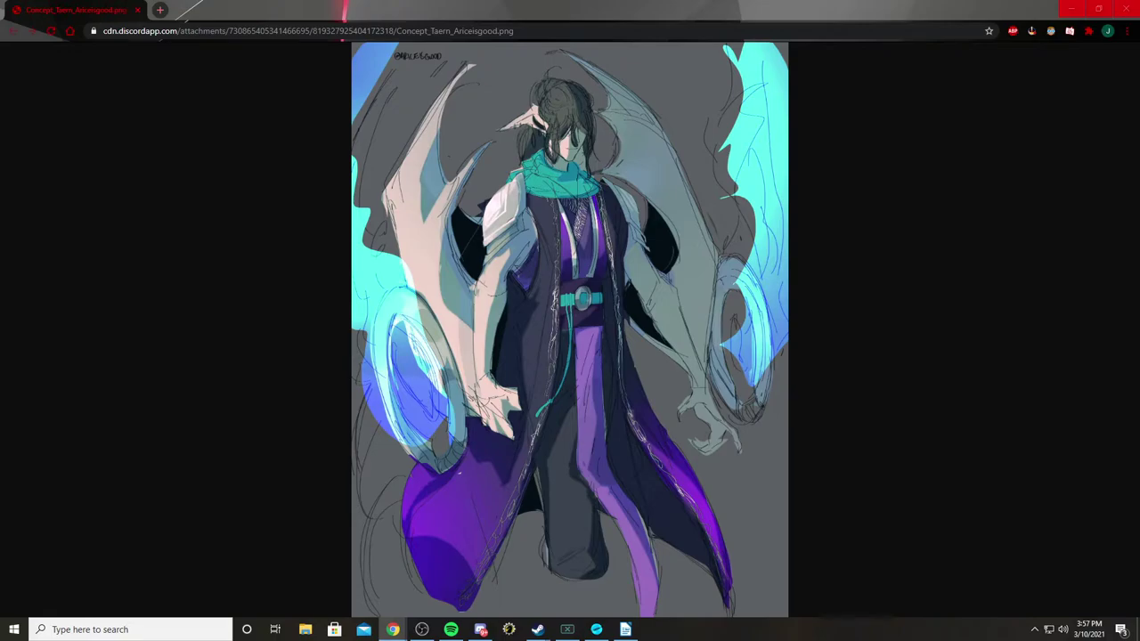
left_click(1125, 8)
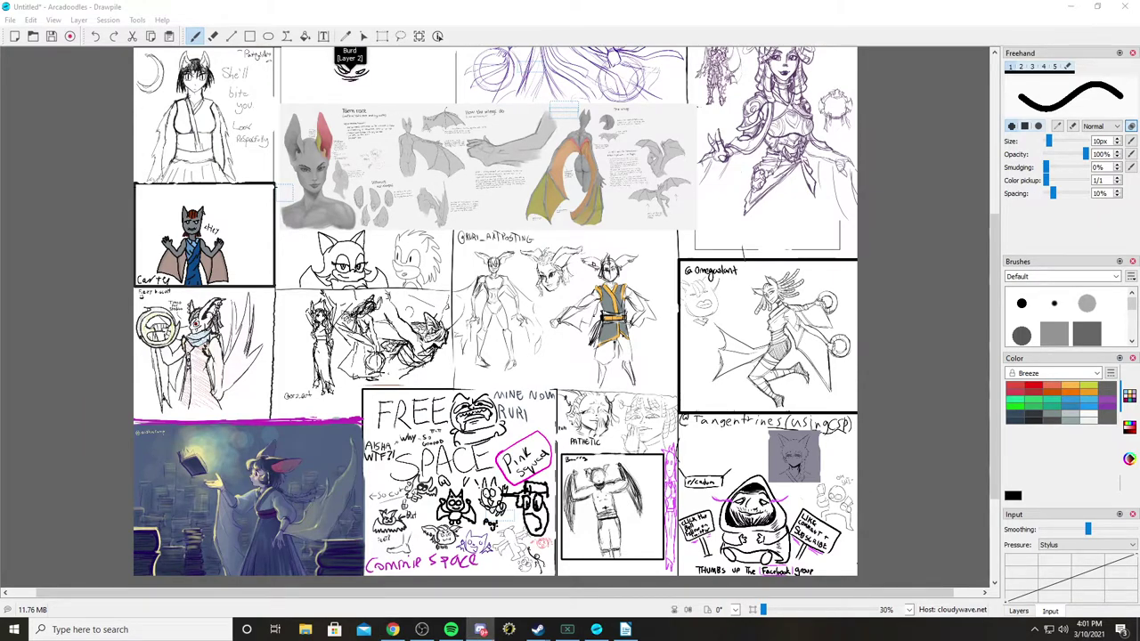
key("alt+Tab")
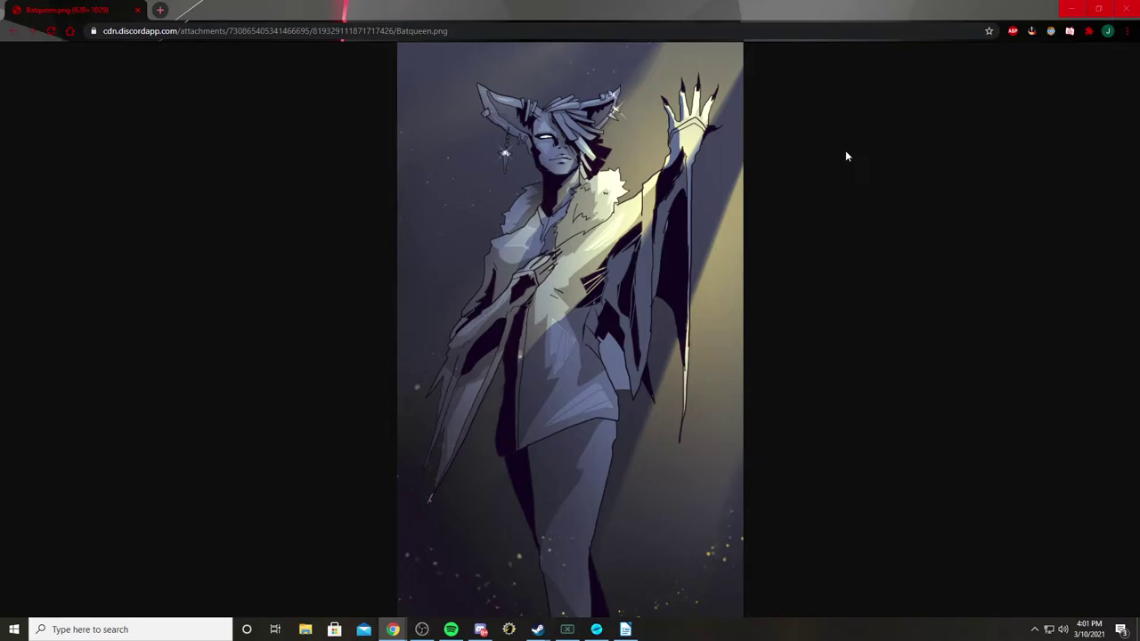
left_click(1128, 8)
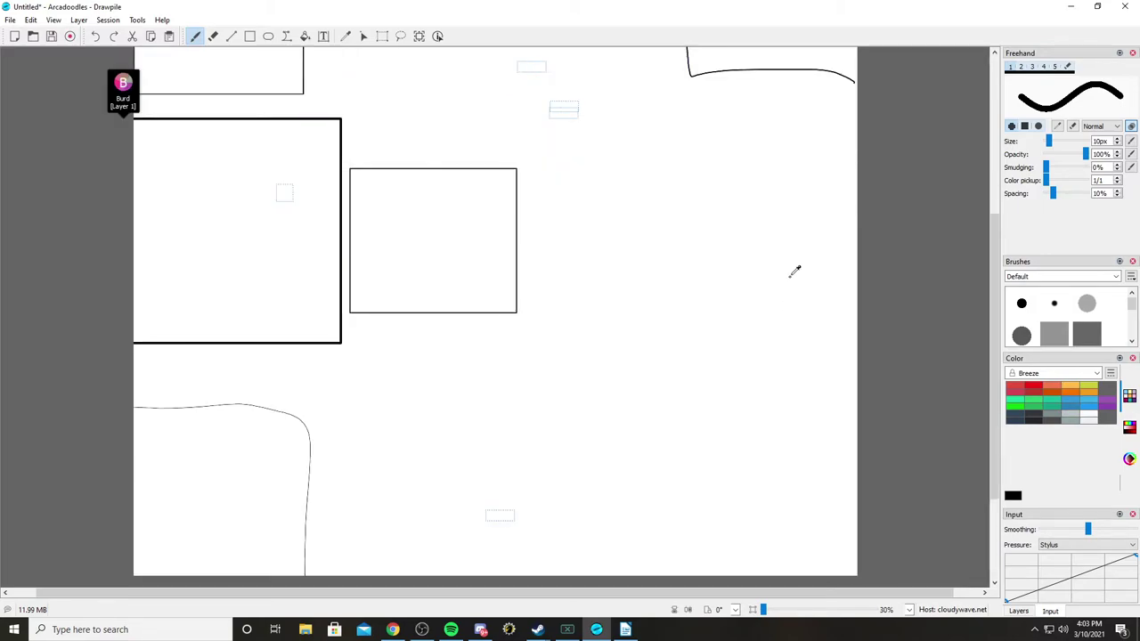
key("ctrl+minus")
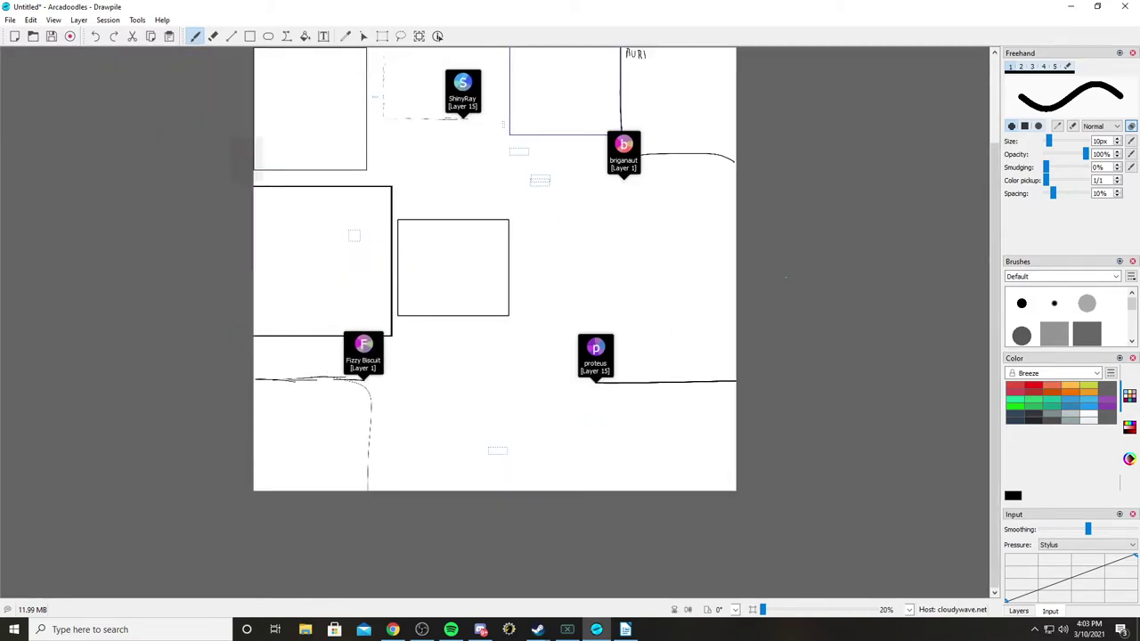
scroll(494, 312, "up", 1)
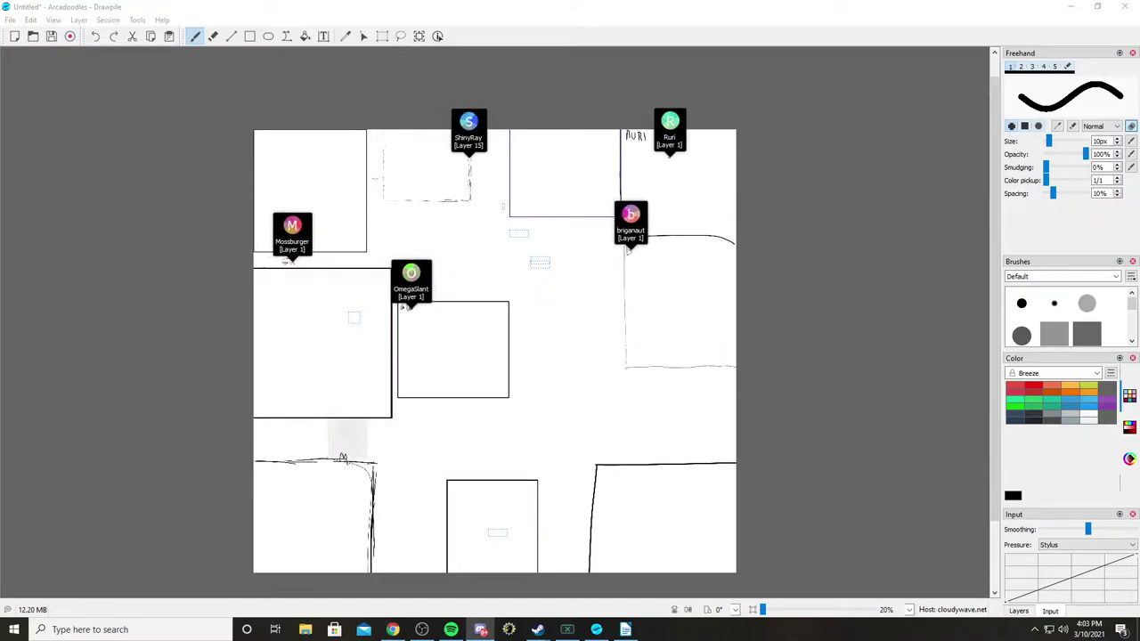
Step: View image0.png, batumanu.png and the Gyazo bow drawing in the browser, closing them and returning to the Drawpile canvas
key("alt+Tab")
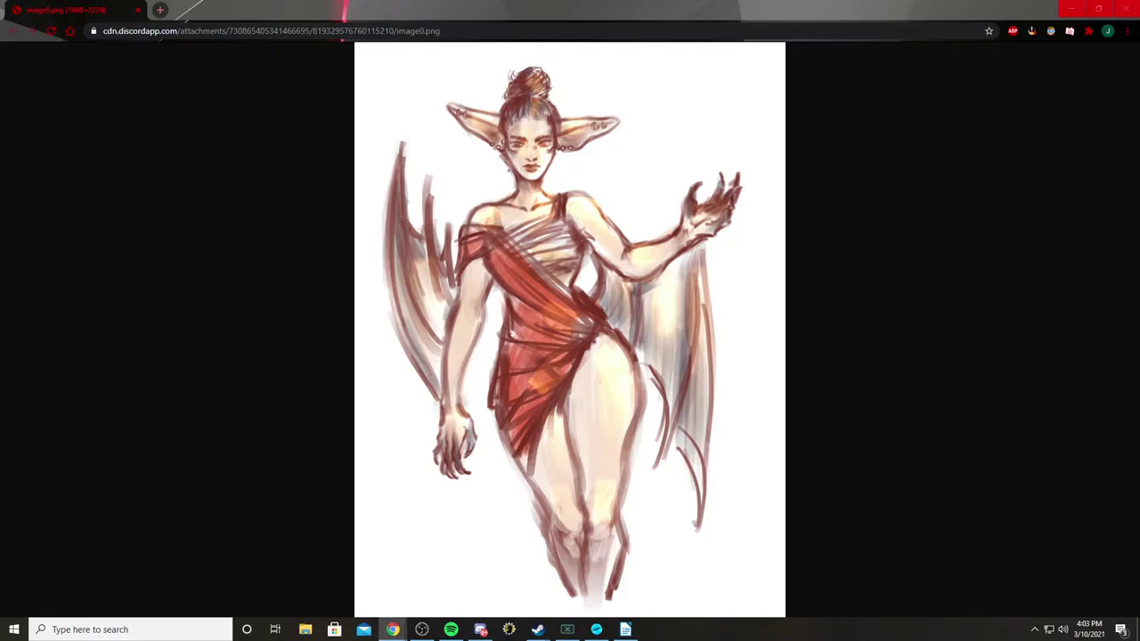
left_click(481, 629)
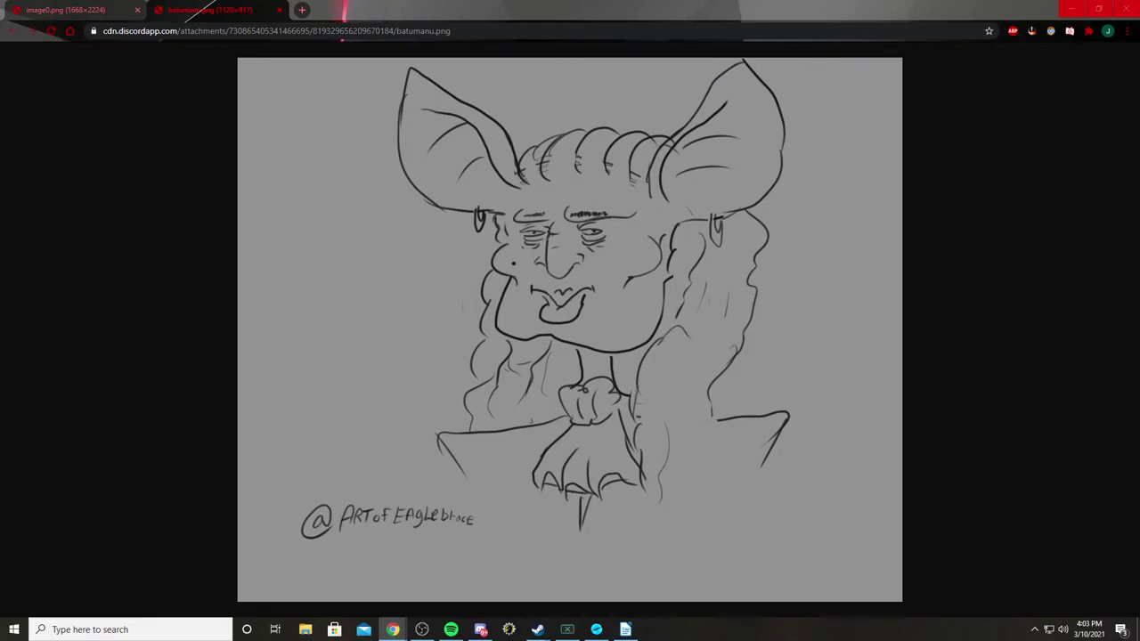
left_click(1126, 11)
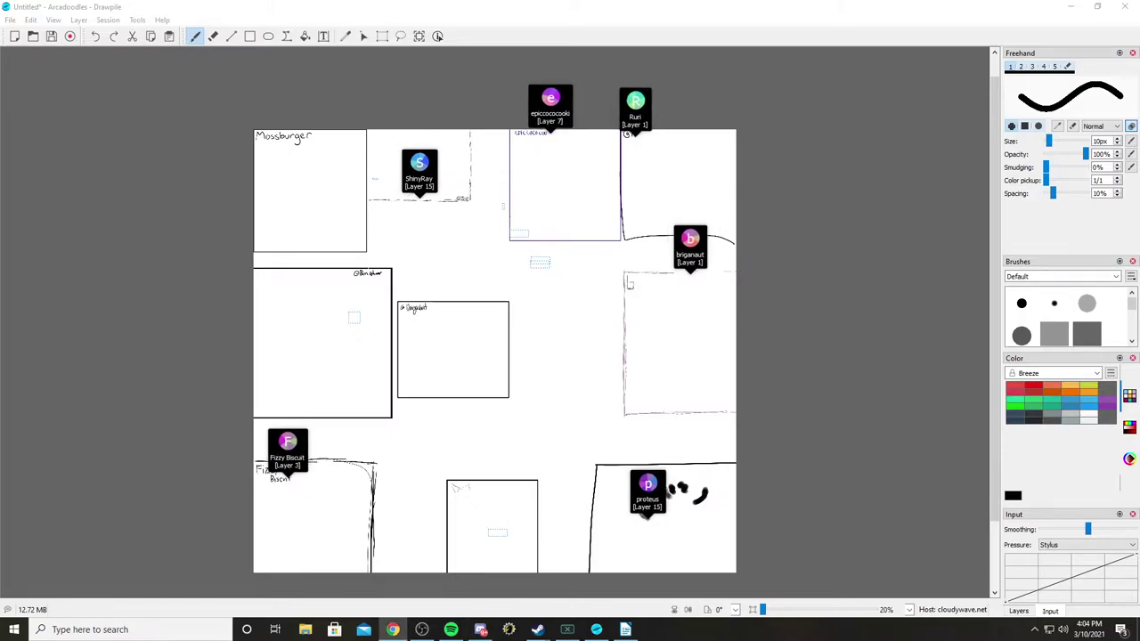
key("alt+Tab")
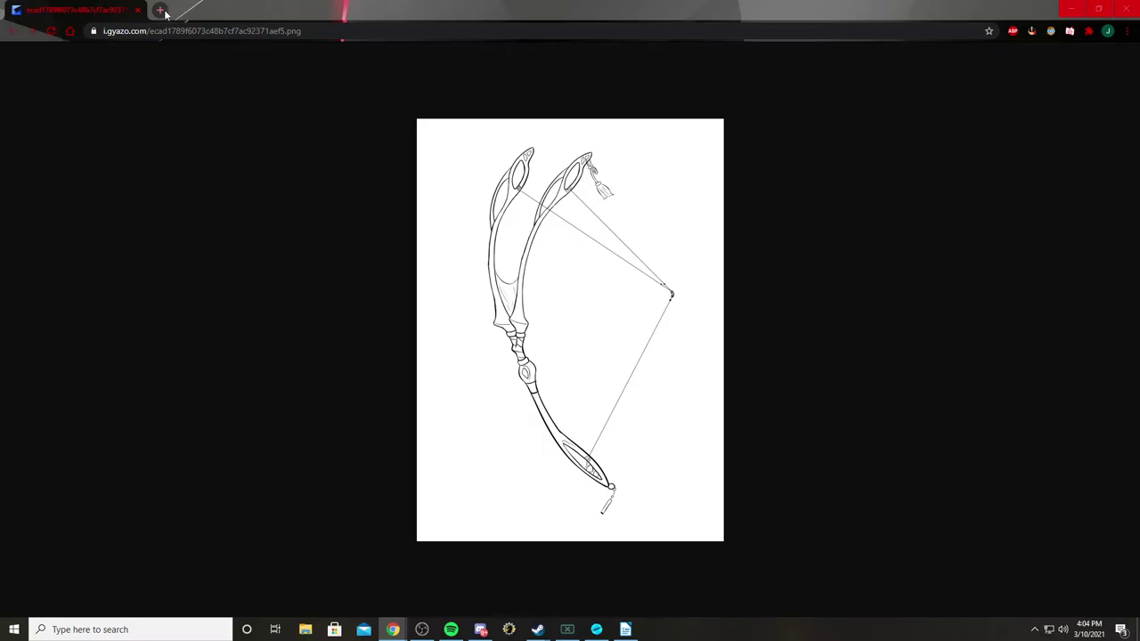
left_click(137, 10)
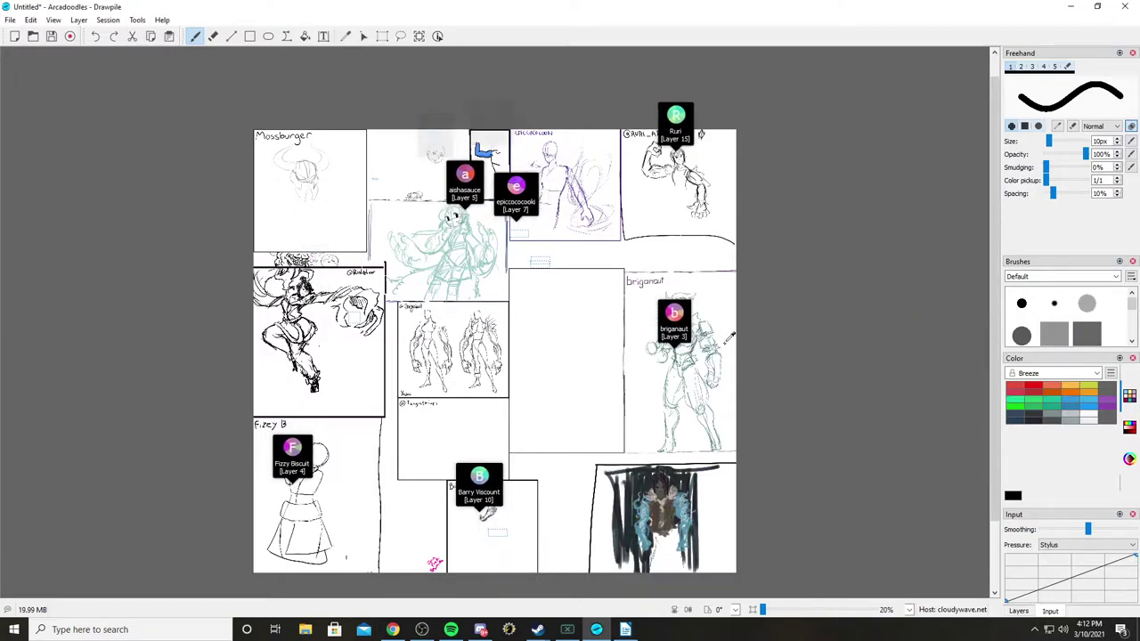
Step: Examine the new character sketches across the upper and middle panels of the canvas, finishing with an overview at 30% zoom
scroll(728, 334, "up", 3)
scroll(728, 335, "up", 2)
scroll(729, 335, "up", 2)
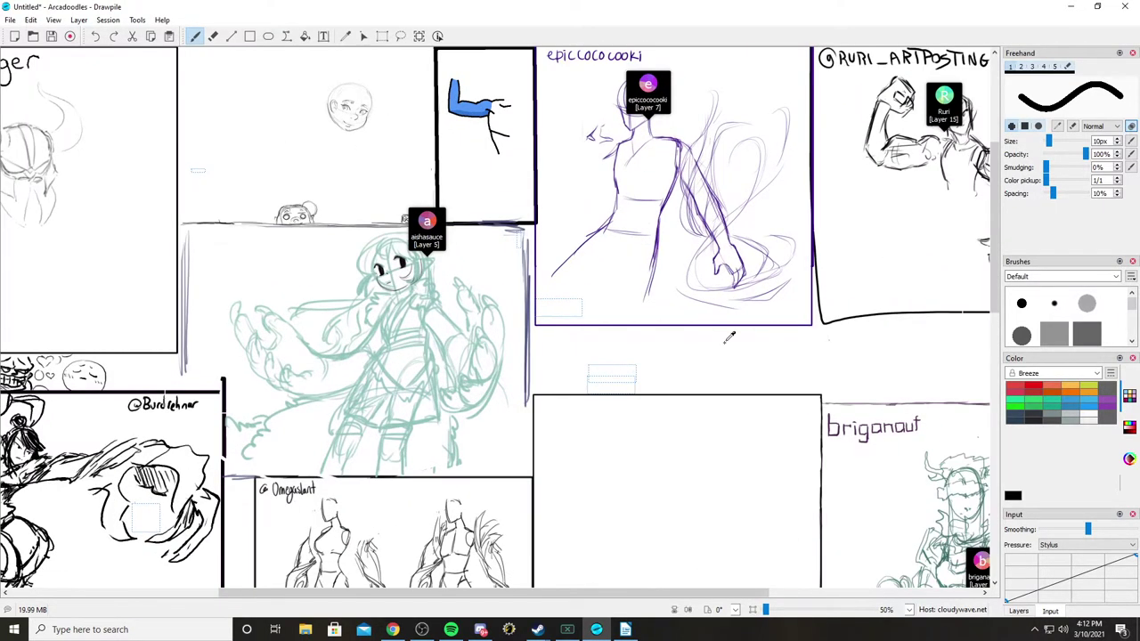
scroll(728, 334, "down", 3)
scroll(724, 340, "up", 2)
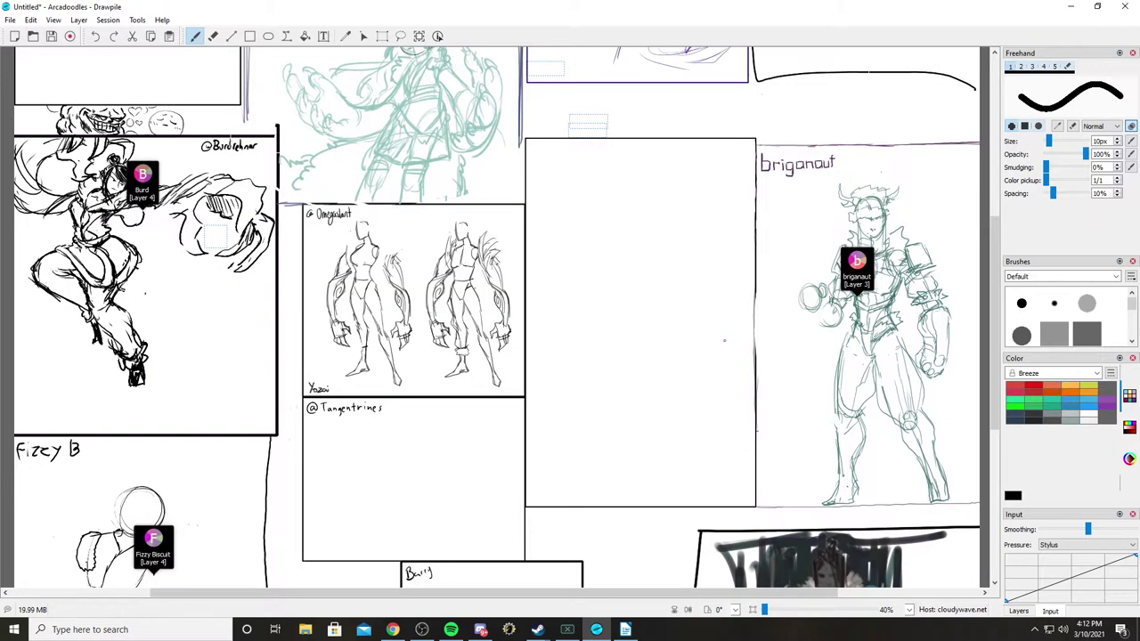
scroll(723, 340, "down", 5)
scroll(726, 337, "up", 4)
scroll(728, 334, "up", 1)
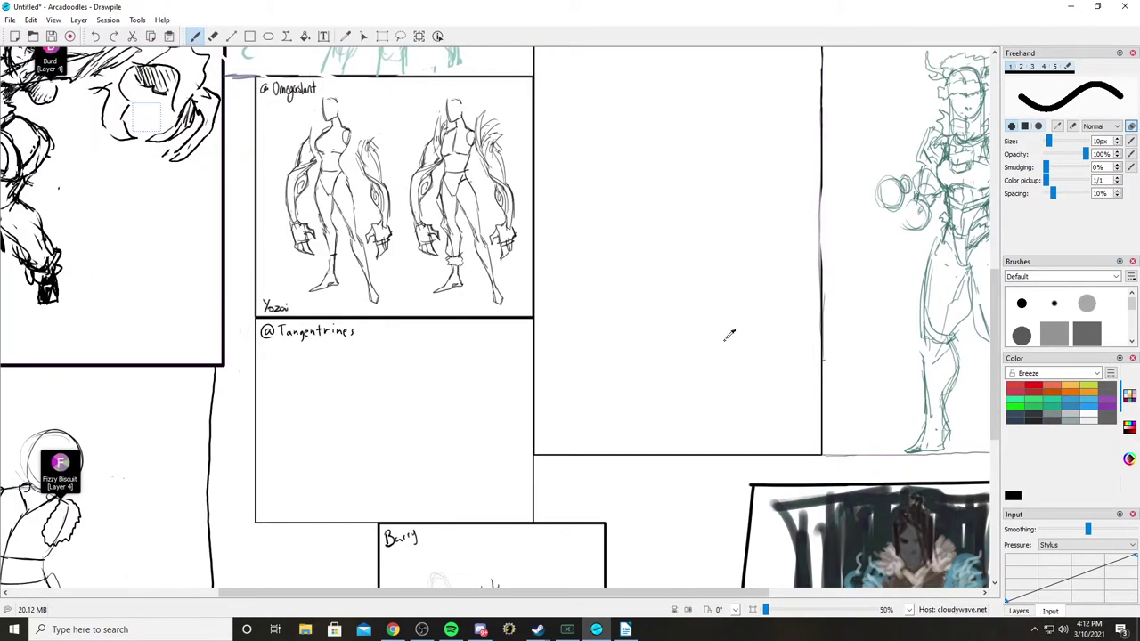
scroll(729, 335, "down", 4)
scroll(729, 334, "up", 1)
scroll(729, 335, "down", 1)
scroll(728, 335, "up", 2)
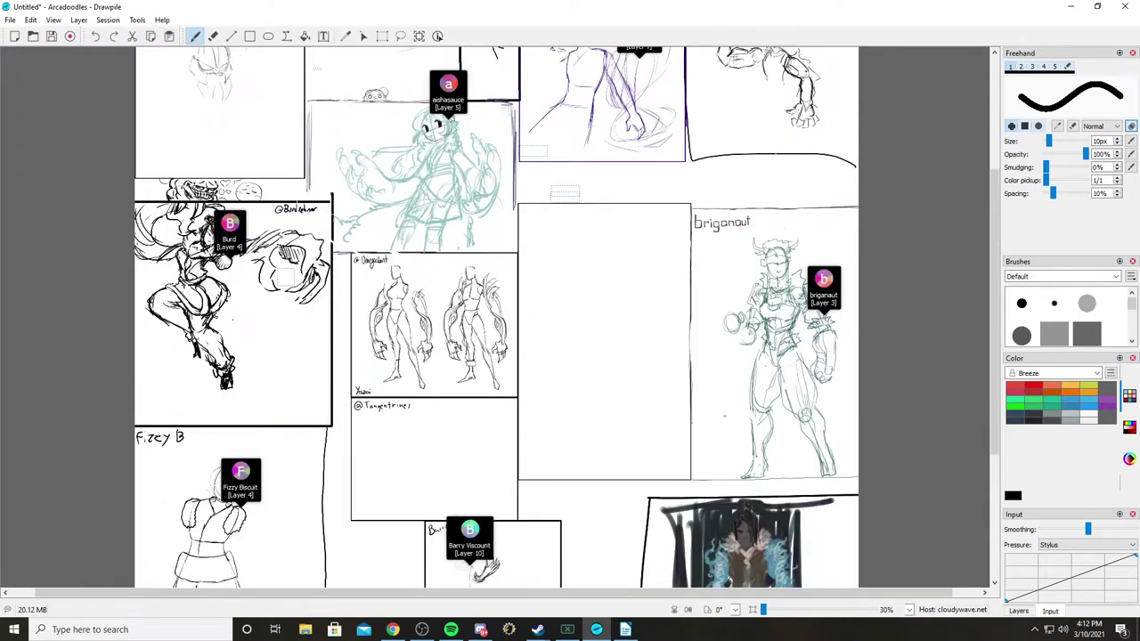
Step: Survey the character panels across the whole canvas at 30% zoom, from the top row of sketches to the painted figure in the bottom row
scroll(728, 335, "up", 3)
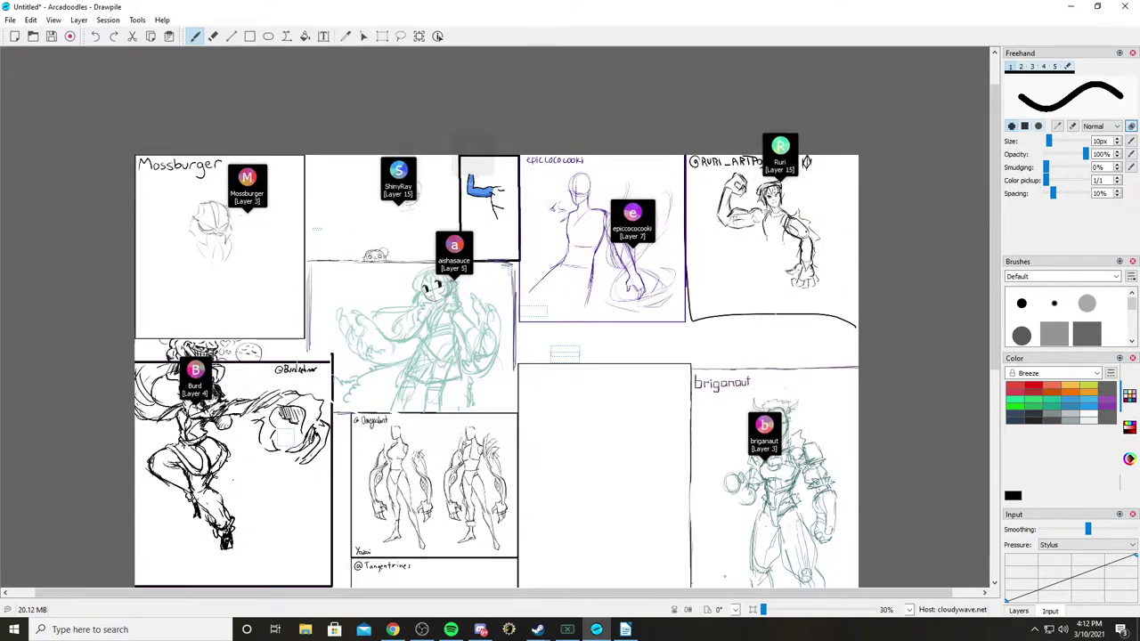
scroll(723, 332, "down", 2)
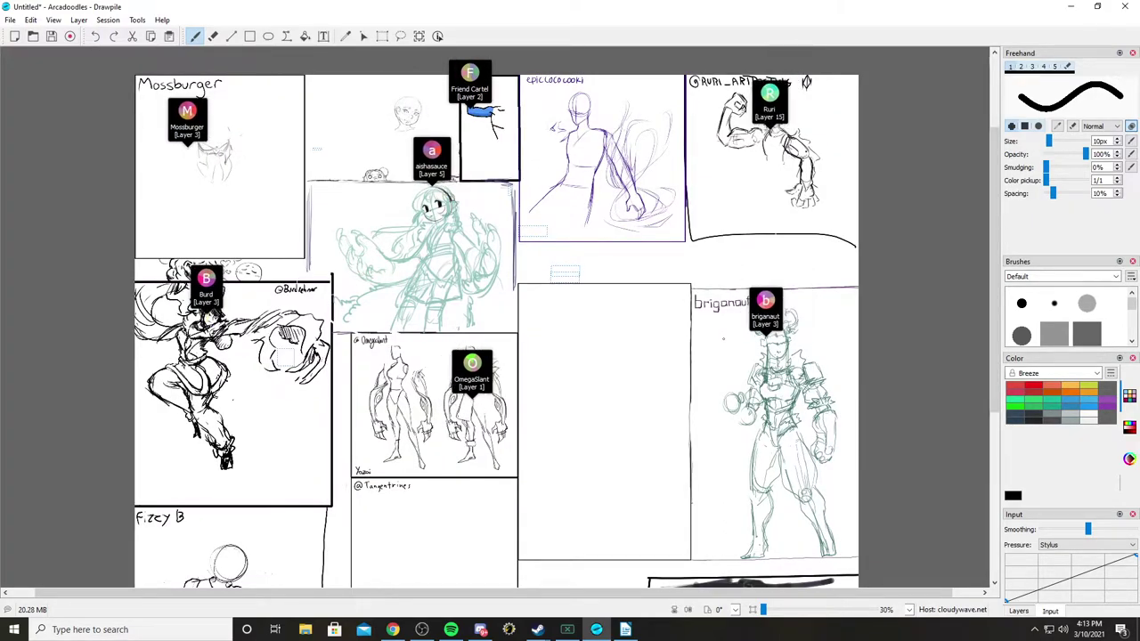
scroll(496, 317, "down", 3)
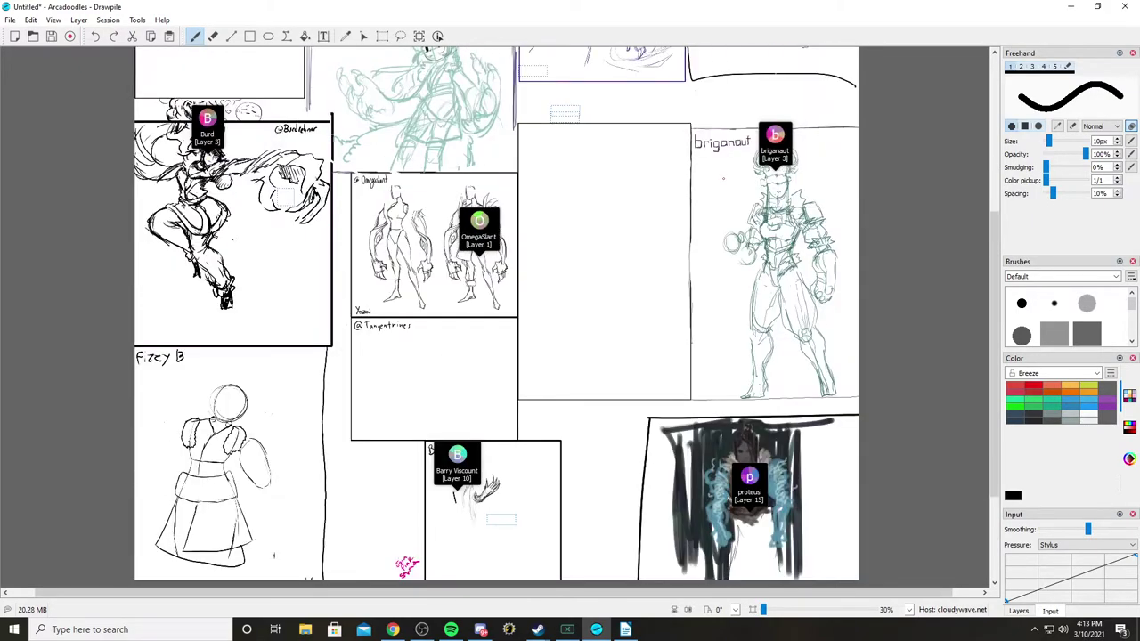
scroll(496, 317, "up", 2)
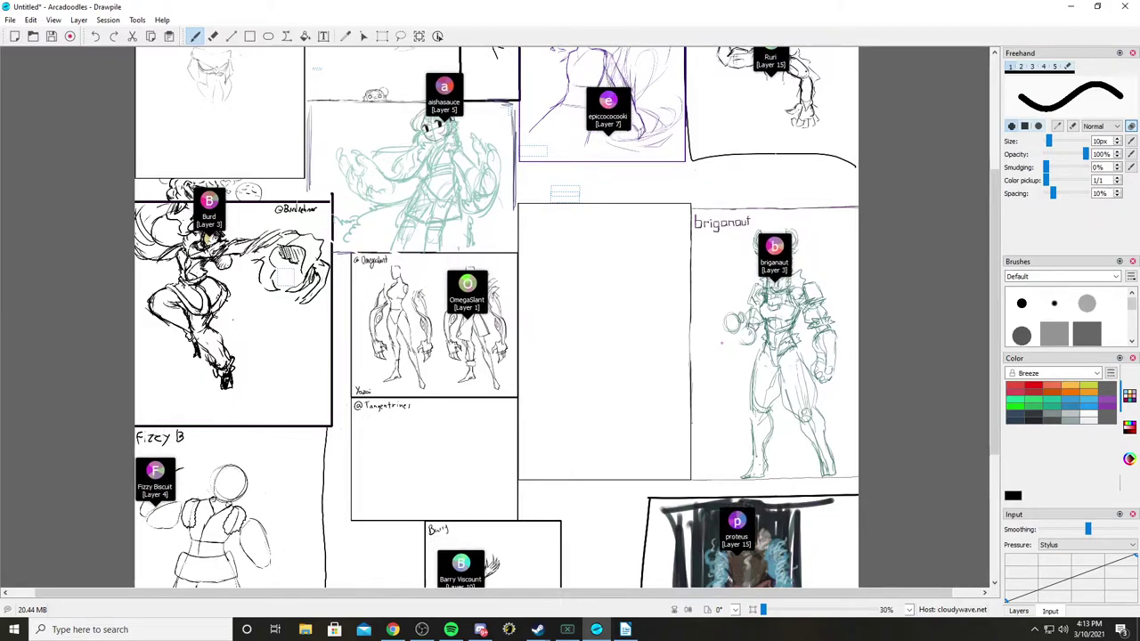
scroll(496, 317, "up", 3)
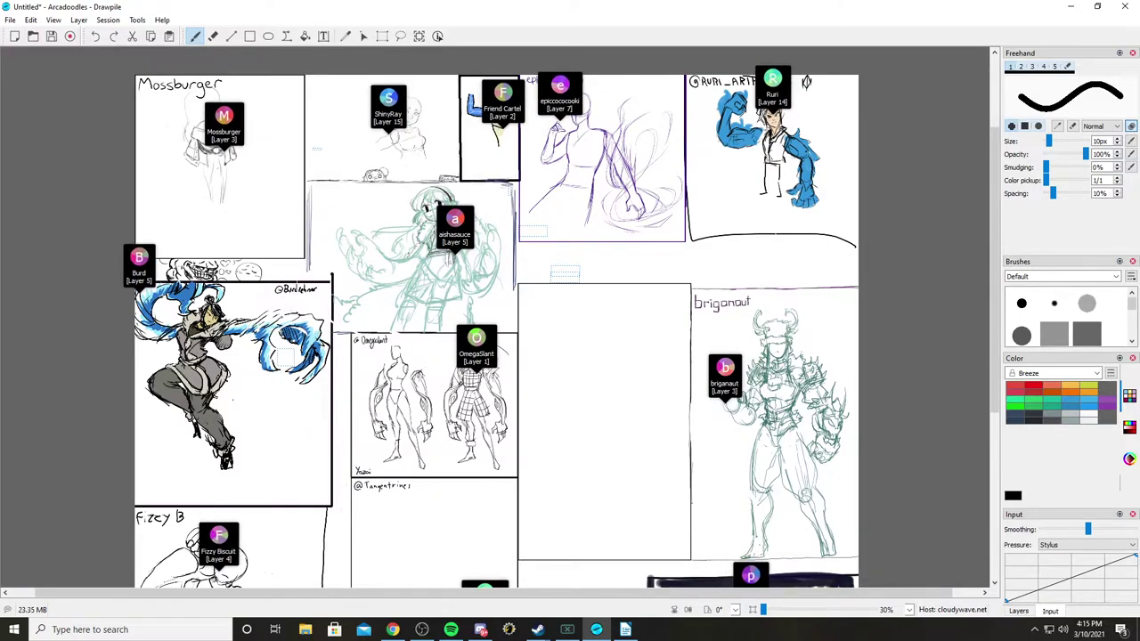
scroll(496, 321, "down", 5)
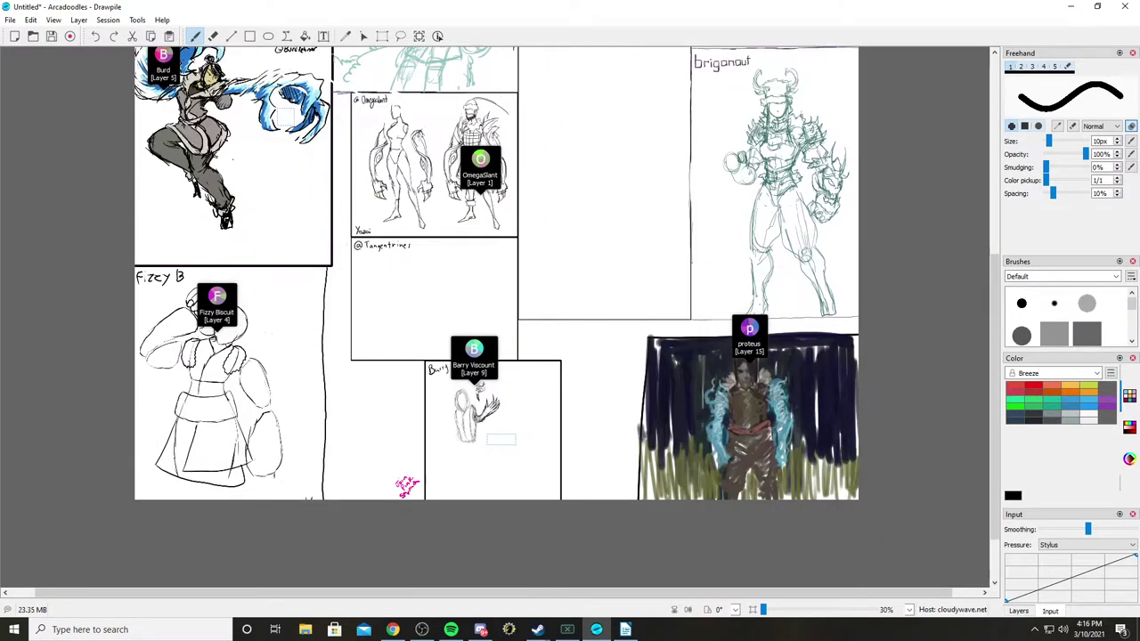
scroll(496, 320, "up", 8)
scroll(496, 321, "down", 3)
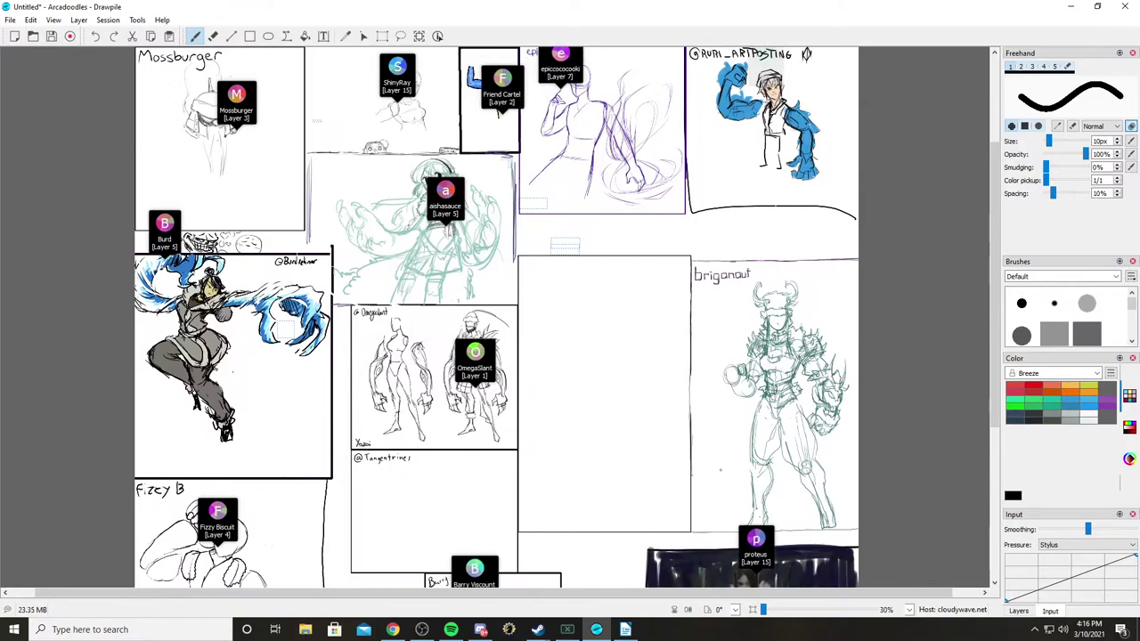
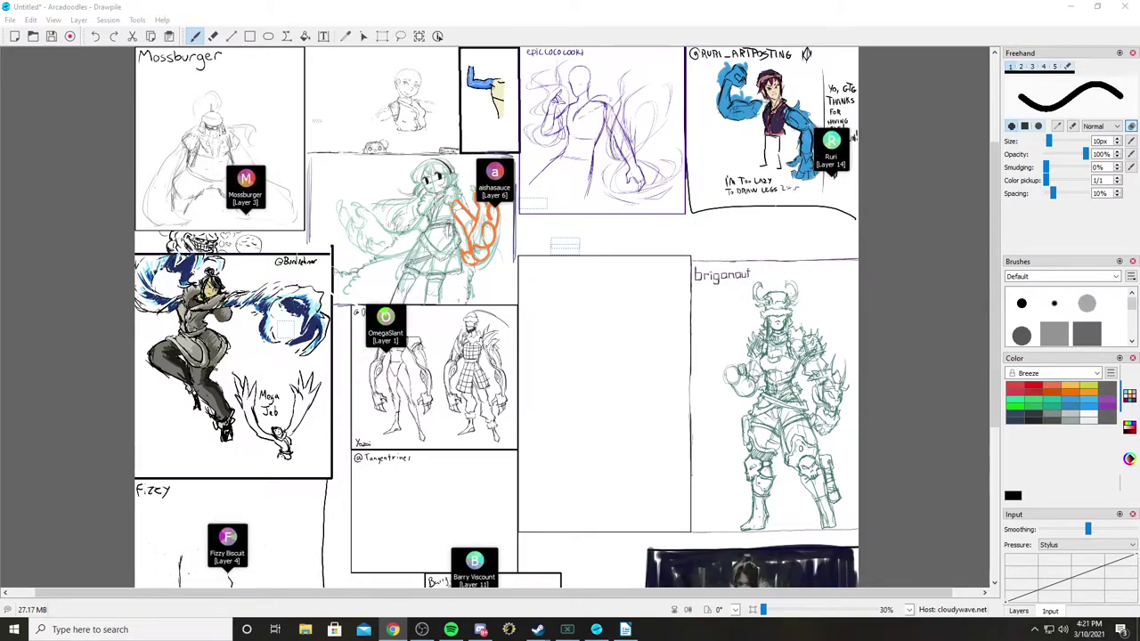
Step: Check the progress of the upper and lower panels, including the horned armoured warrior, the blue-armed fighter and the orange-handed girl
scroll(496, 316, "down", 5)
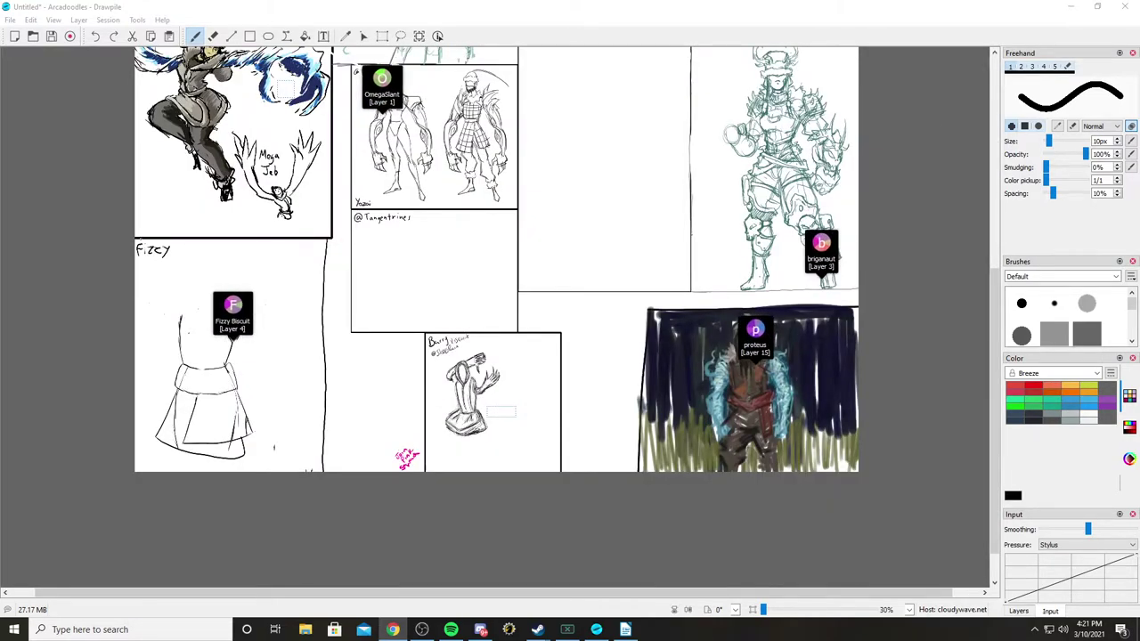
scroll(496, 316, "up", 2)
scroll(496, 316, "up", 3)
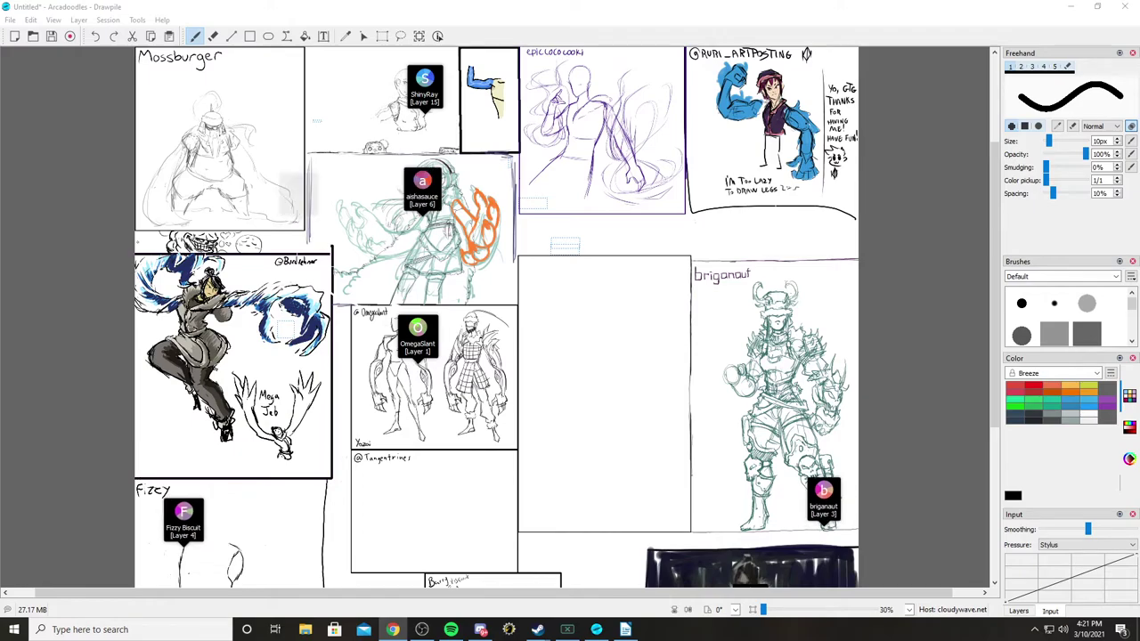
scroll(496, 316, "up", 1)
scroll(495, 316, "down", 1)
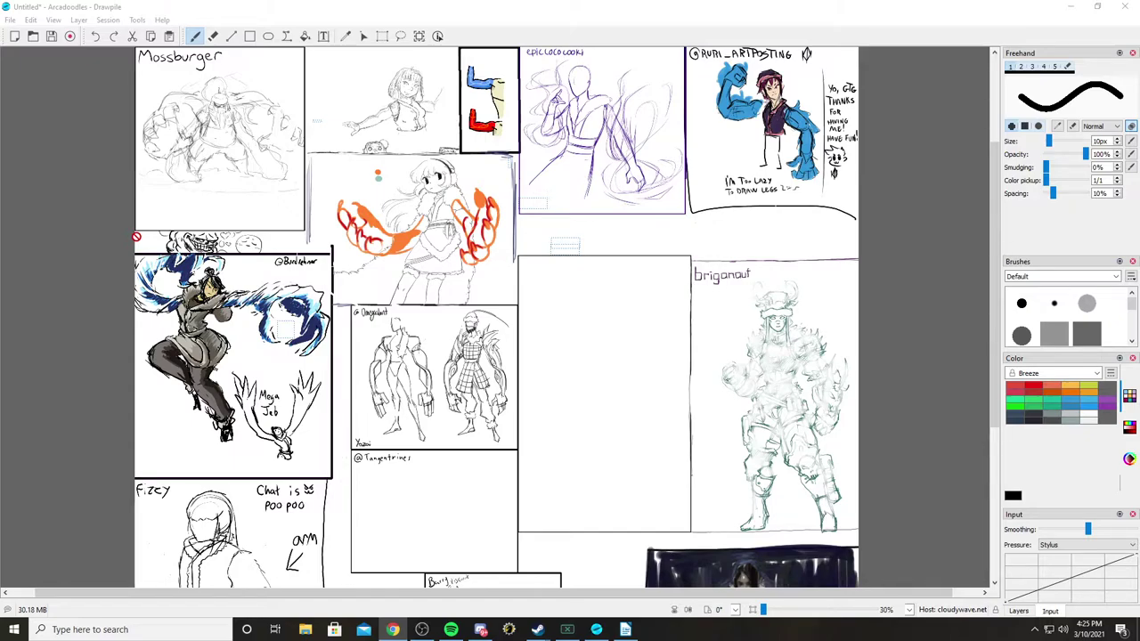
scroll(496, 316, "down", 2)
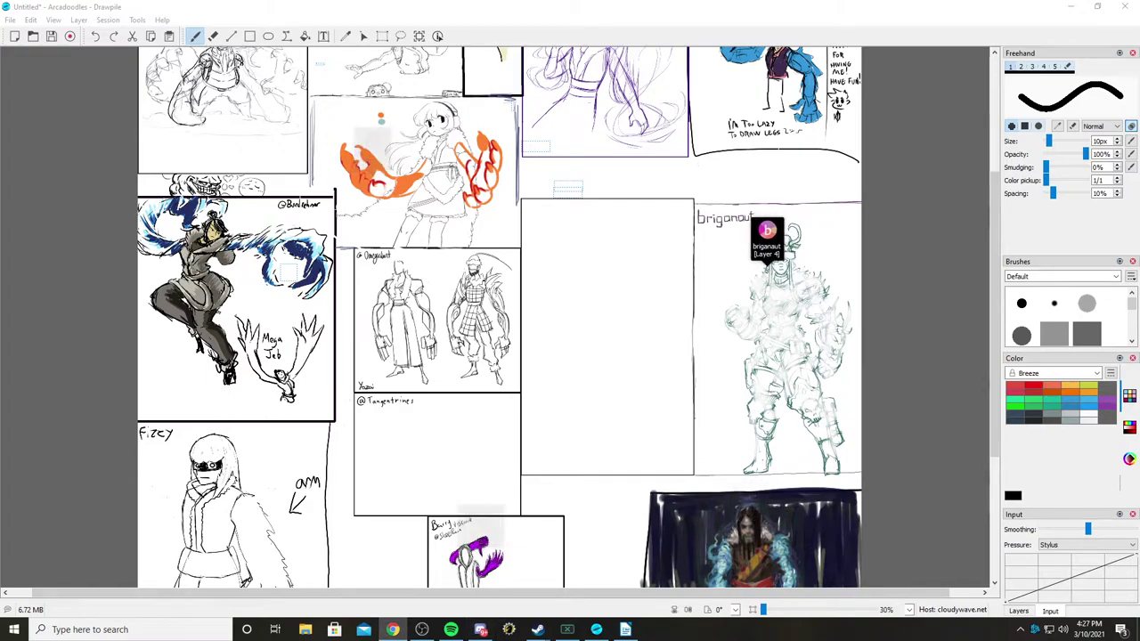
Step: View the pp.png and image0.png character drawings in the browser, closing it after each and returning to the Drawpile canvas
key("alt+Tab")
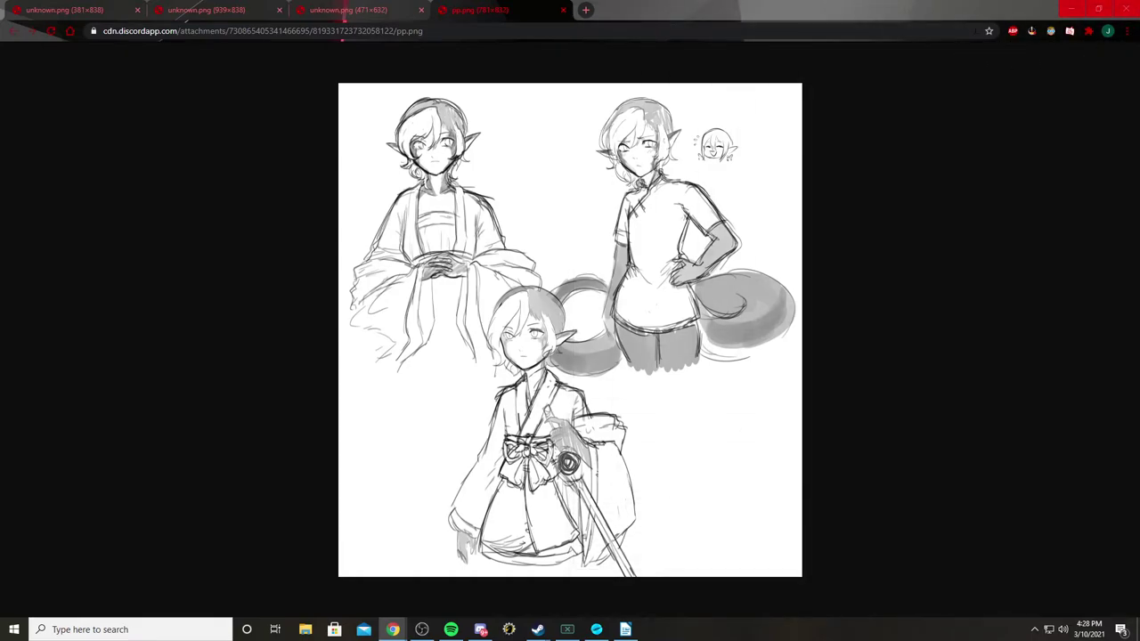
left_click(1125, 11)
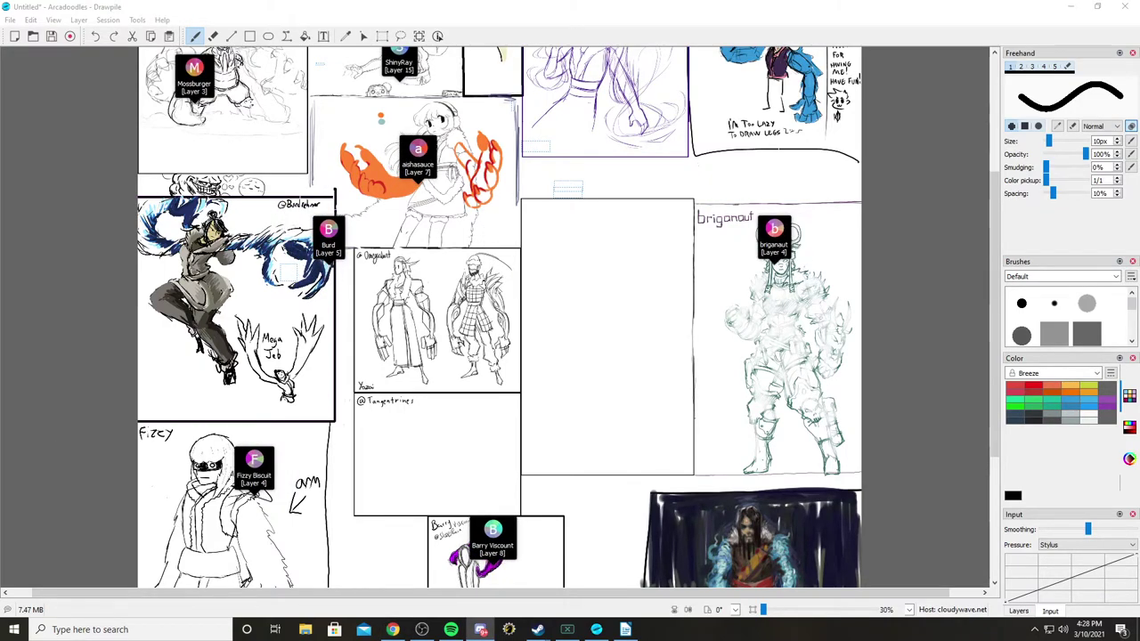
key("alt+Tab")
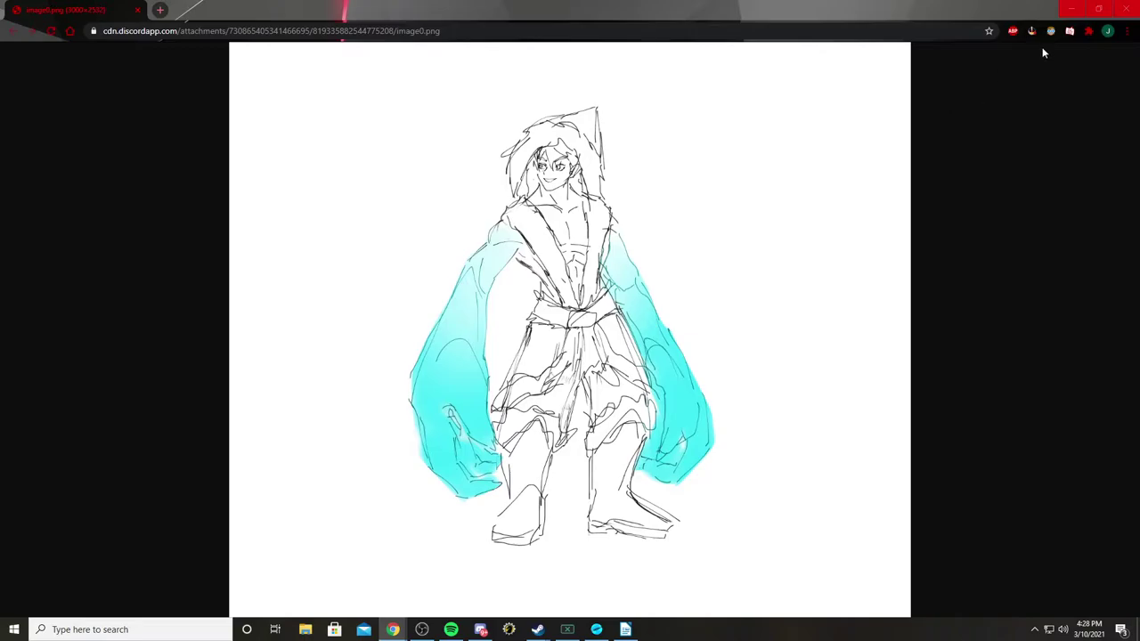
left_click(1124, 9)
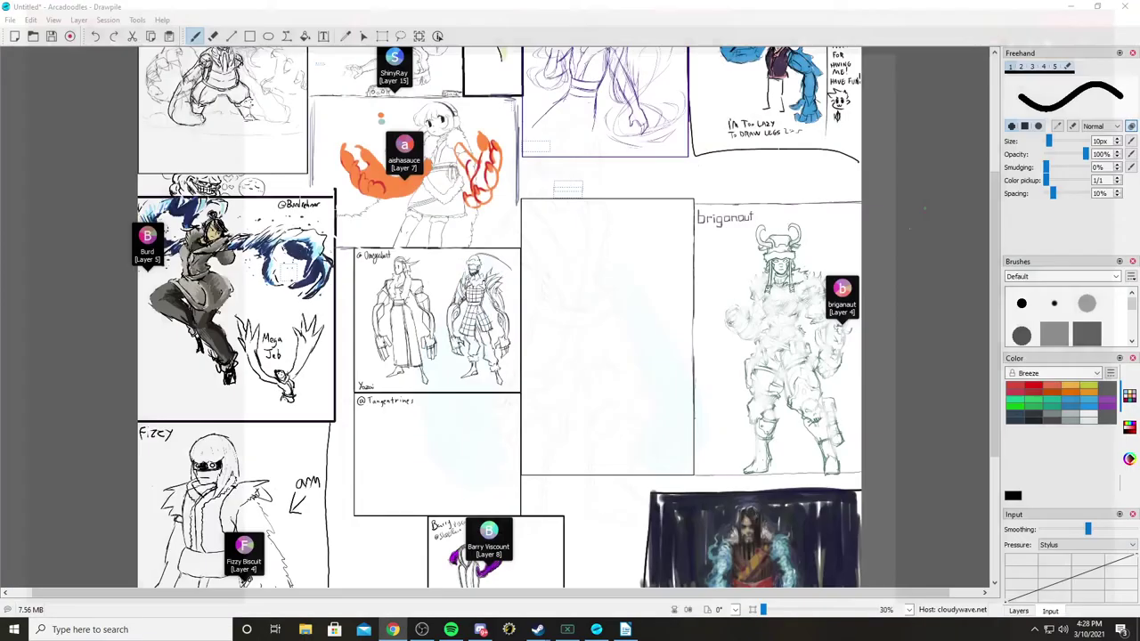
Step: Examine the updated canvas panels, comparing the feather-armed figure and painted warrior in the lower rows with the sketches above
scroll(531, 243, "up", 2)
scroll(531, 243, "down", 2)
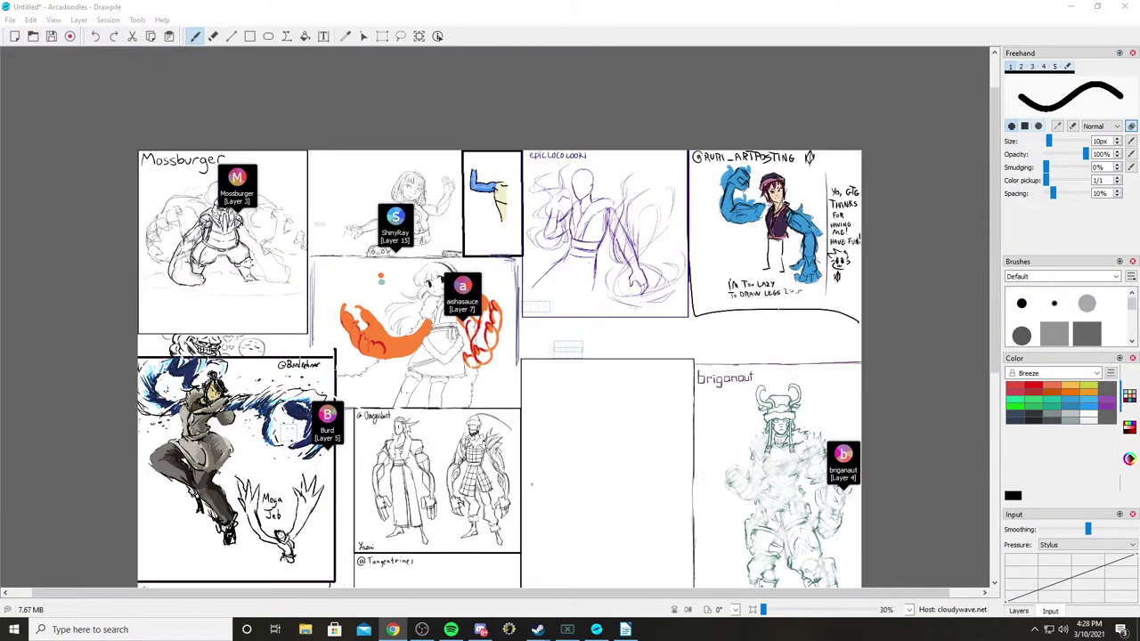
scroll(532, 243, "up", 2)
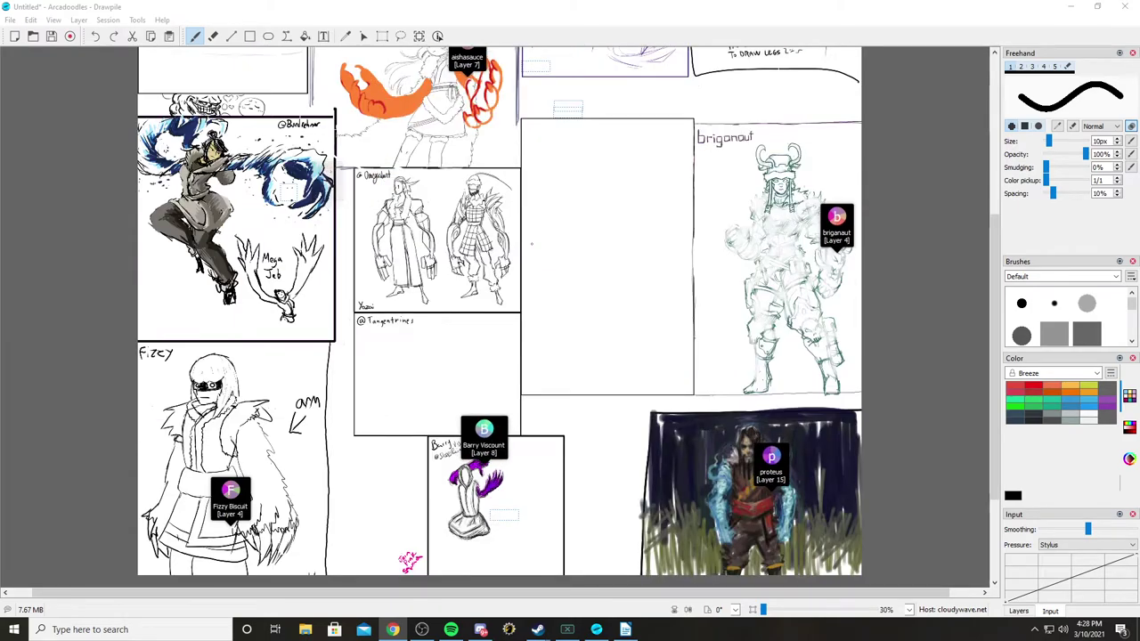
scroll(532, 243, "down", 2)
scroll(534, 403, "up", 2)
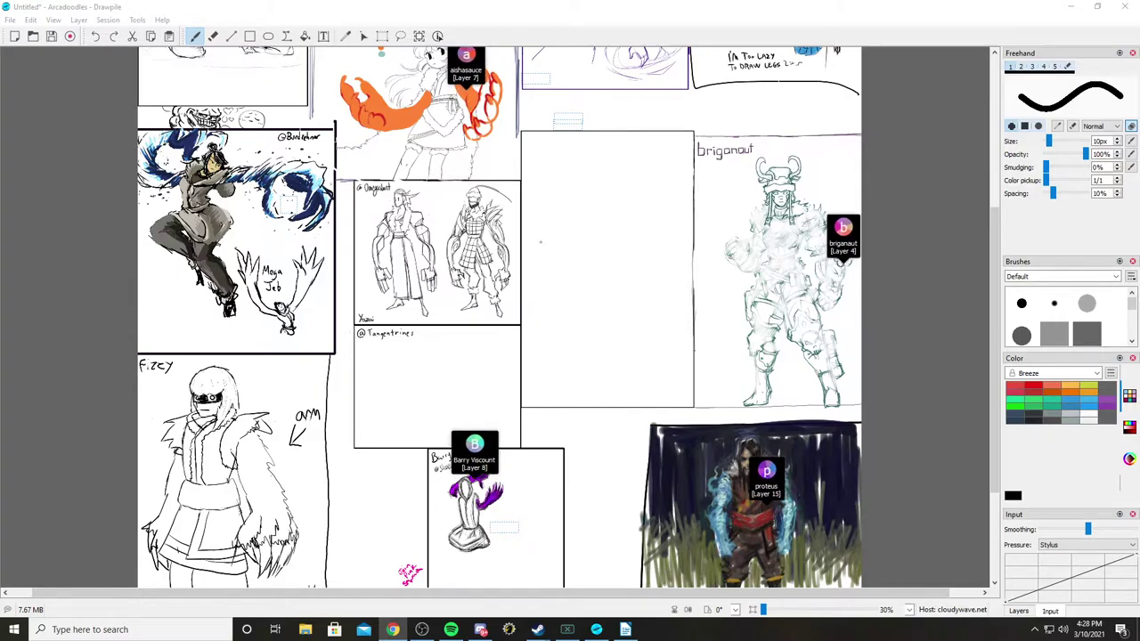
scroll(540, 240, "up", 2)
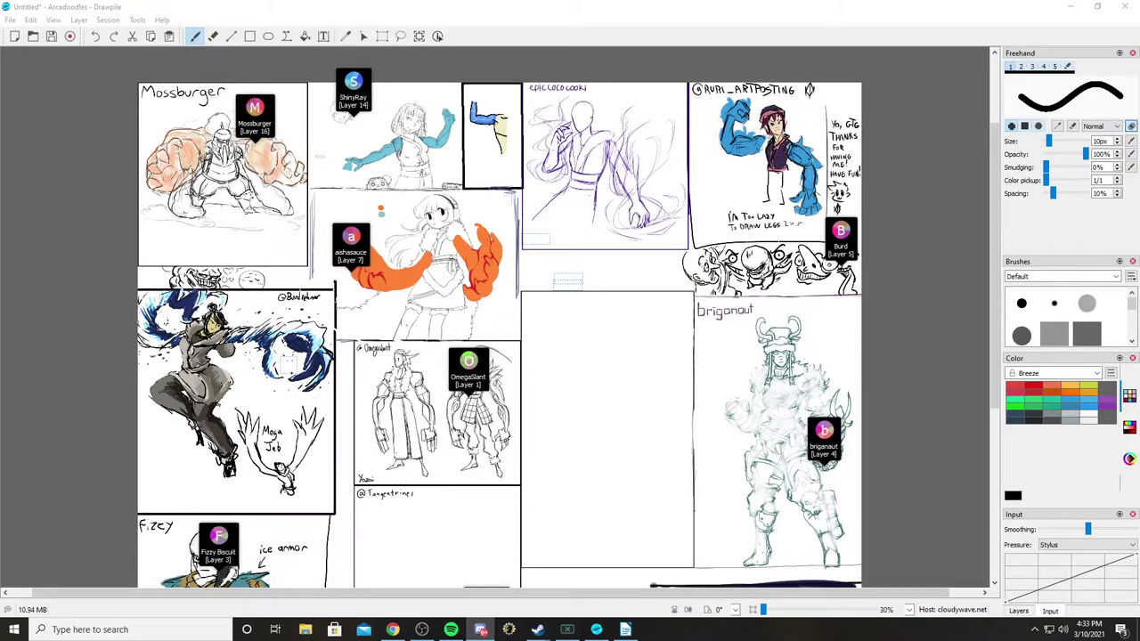
Step: Inspect the newly coloured drawings from top to bottom of the canvas, including the ice armor figure and the purple-armed red dress sketch
scroll(498, 317, "down", 2)
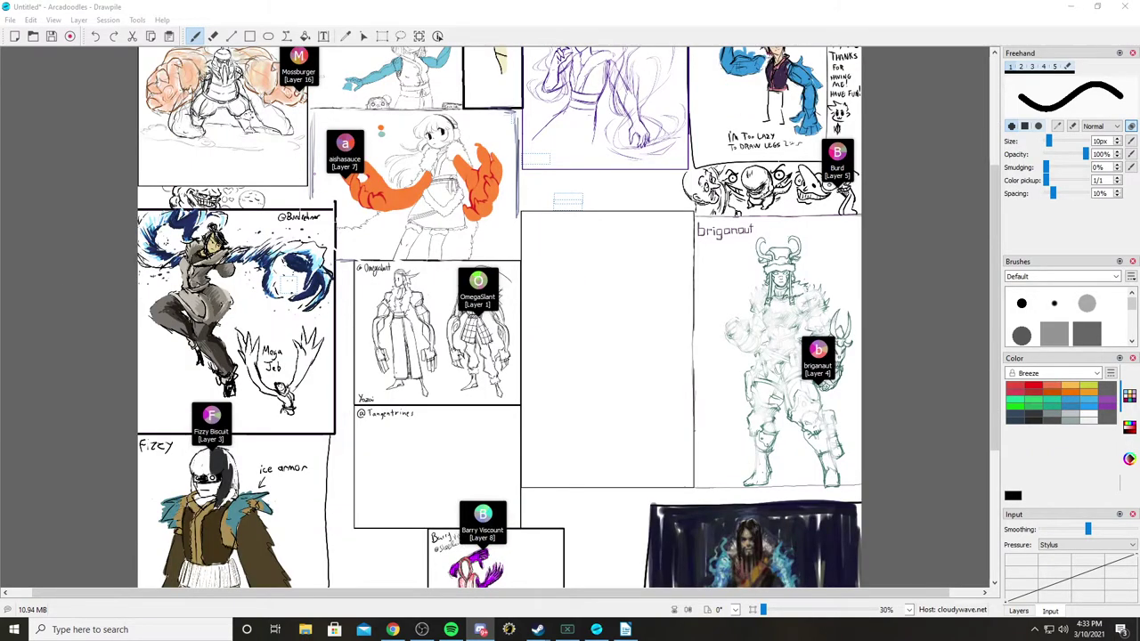
scroll(498, 317, "down", 1)
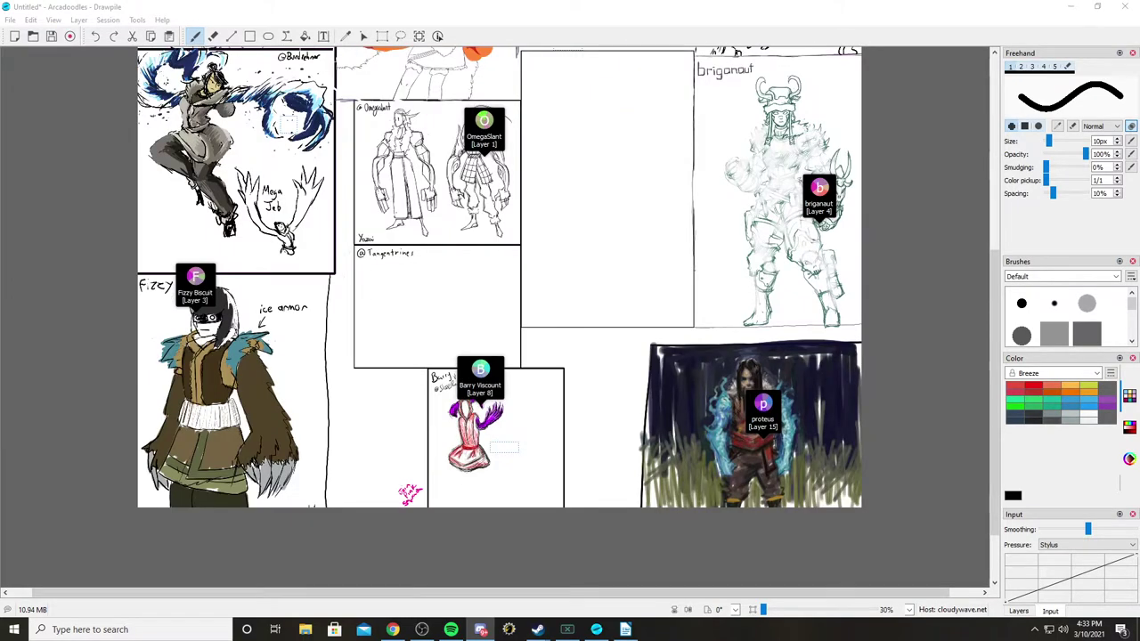
scroll(499, 317, "up", 1)
scroll(498, 317, "up", 1)
scroll(499, 317, "down", 2)
scroll(498, 317, "up", 3)
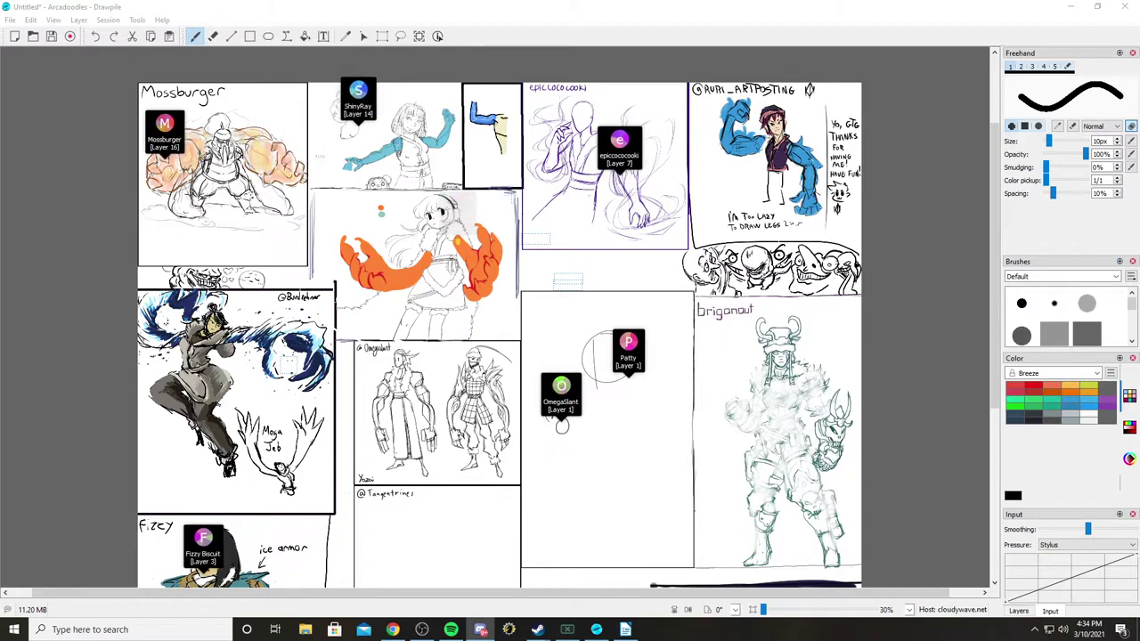
scroll(499, 316, "down", 5)
scroll(498, 316, "up", 6)
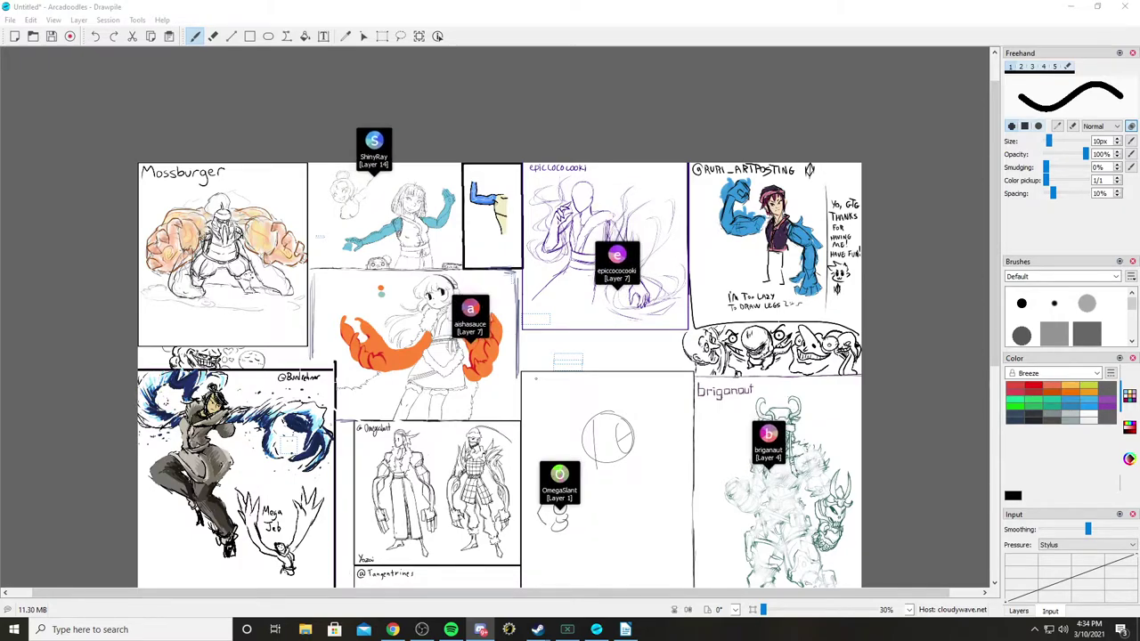
scroll(498, 321, "down", 3)
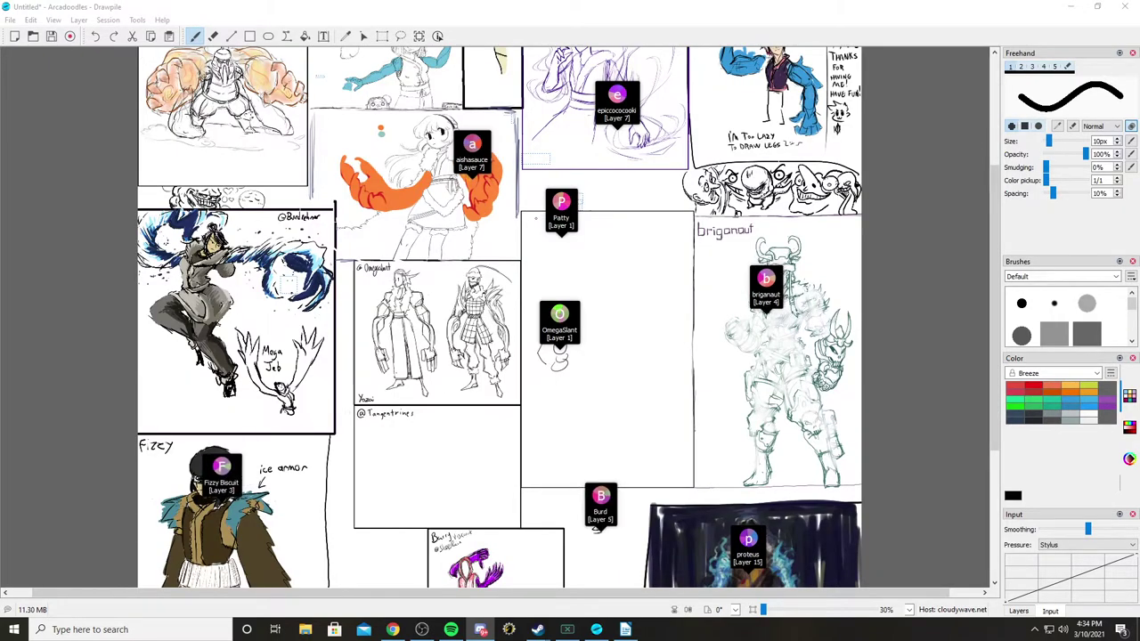
scroll(499, 316, "down", 3)
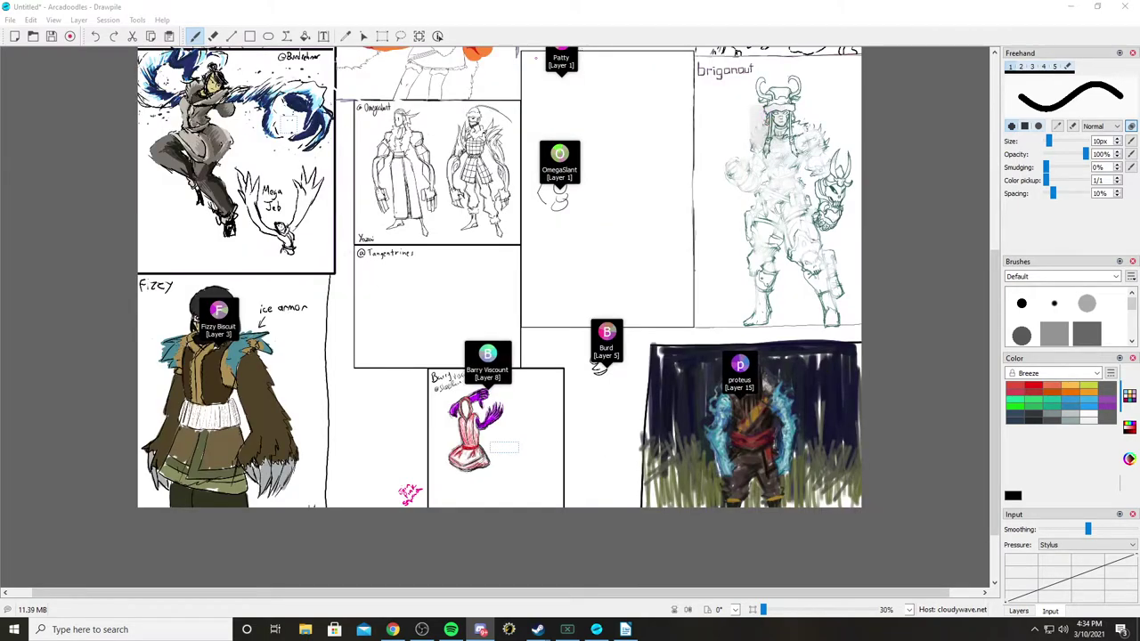
scroll(649, 436, "up", 3)
scroll(648, 436, "up", 2)
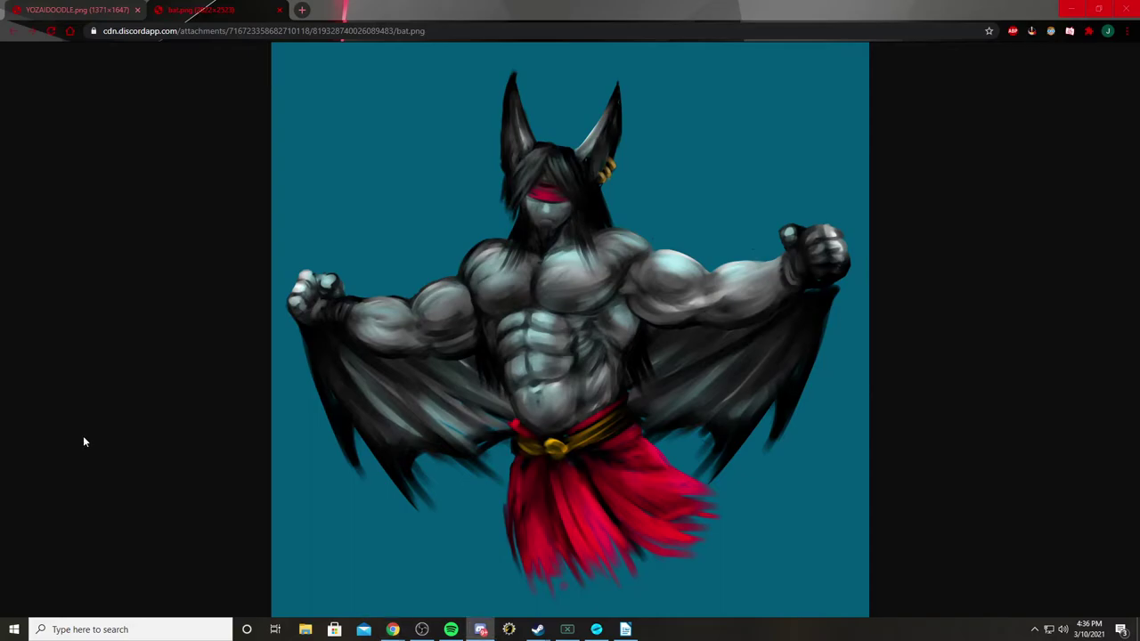
Step: View the bat.png painting and the grey drawing of the hooded, braided character in the browser, closing it to return to the canvas
mouse_move(344, 12)
left_mouse_down()
mouse_move(585, 55)
mouse_move(343, 12)
left_mouse_up()
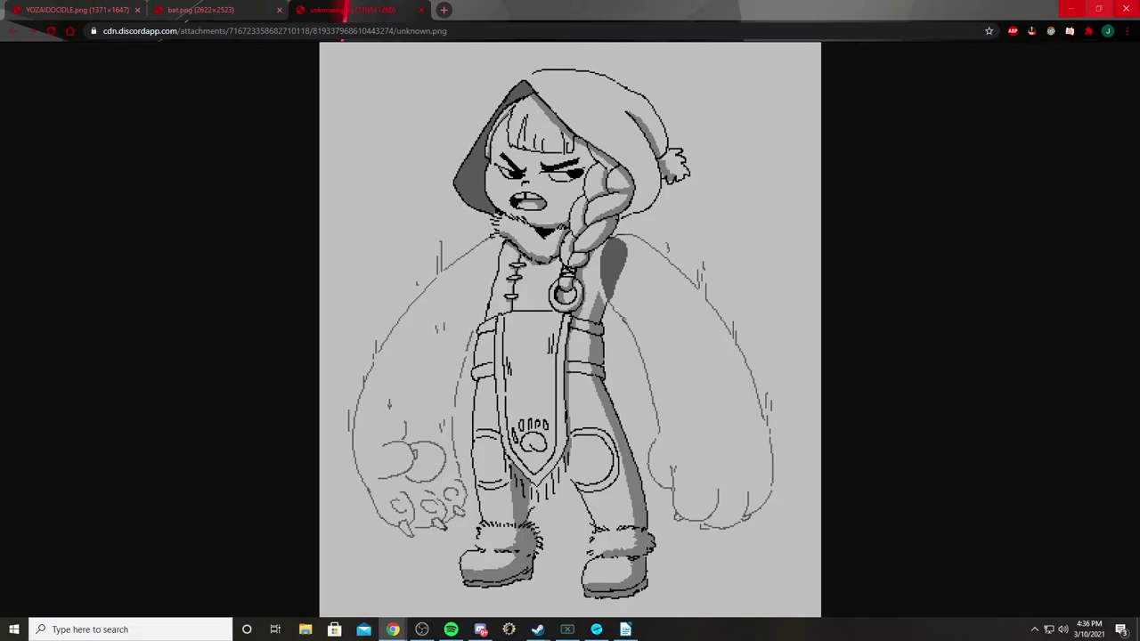
left_click(1127, 9)
scroll(499, 321, "down", 3)
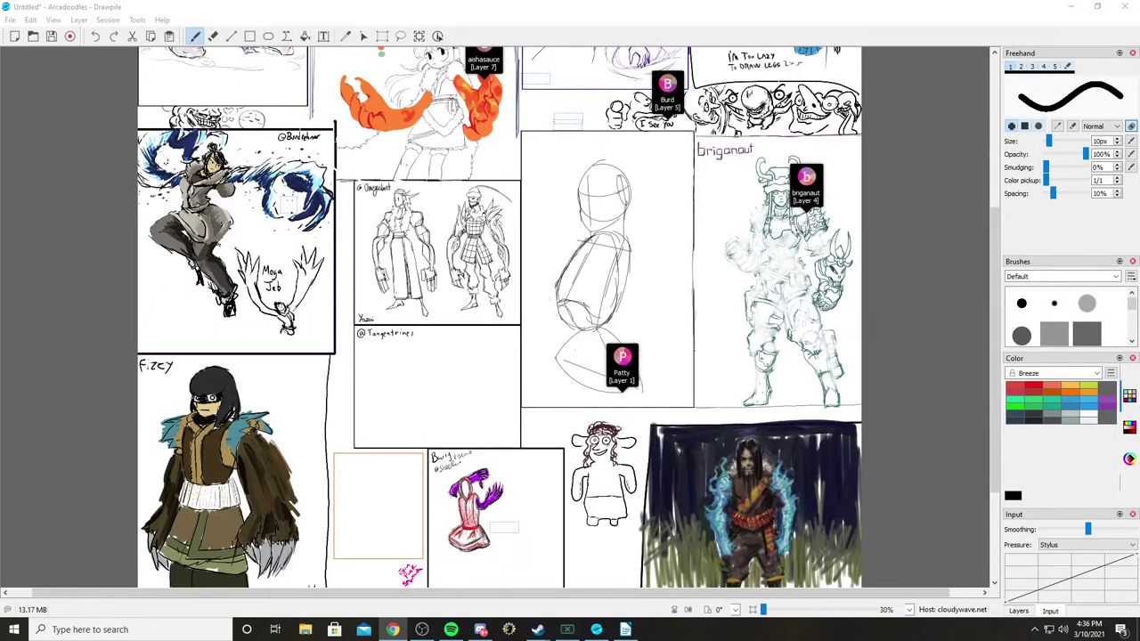
Step: Look over the canvas's middle and lower panels, including the new construction sketch beside the horned warrior
scroll(498, 317, "up", 1)
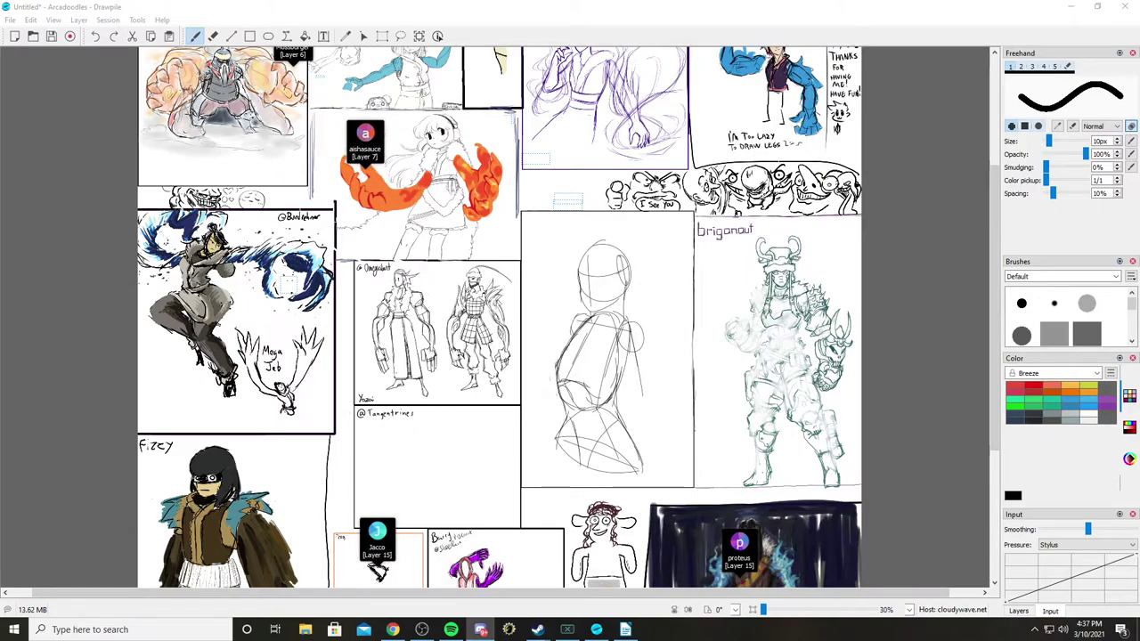
scroll(498, 317, "down", 3)
scroll(499, 317, "up", 3)
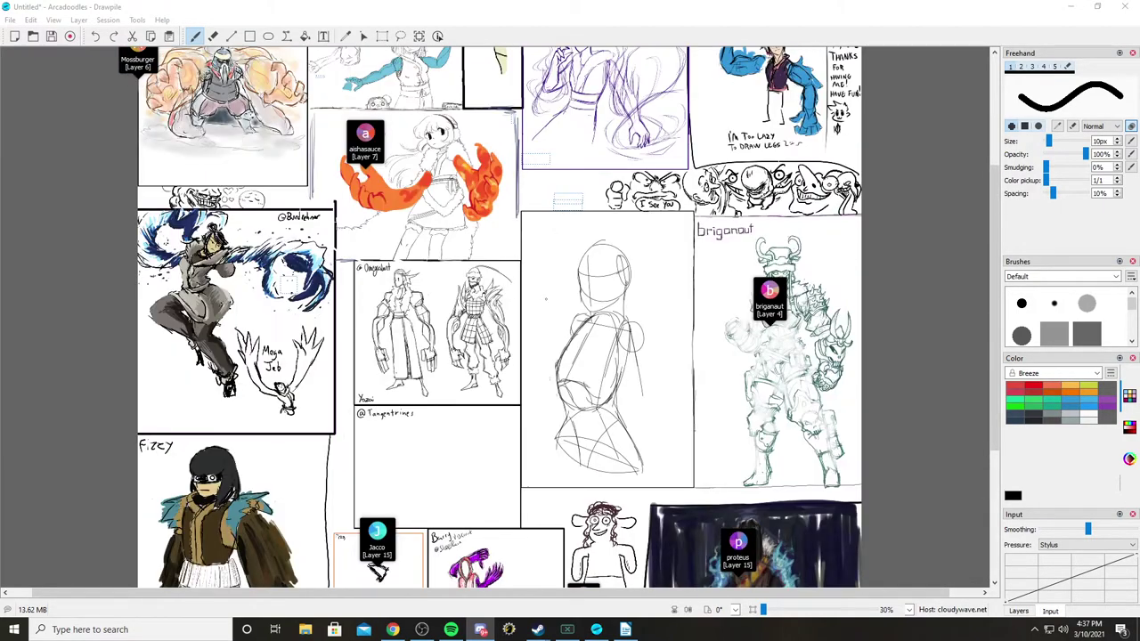
scroll(499, 317, "up", 2)
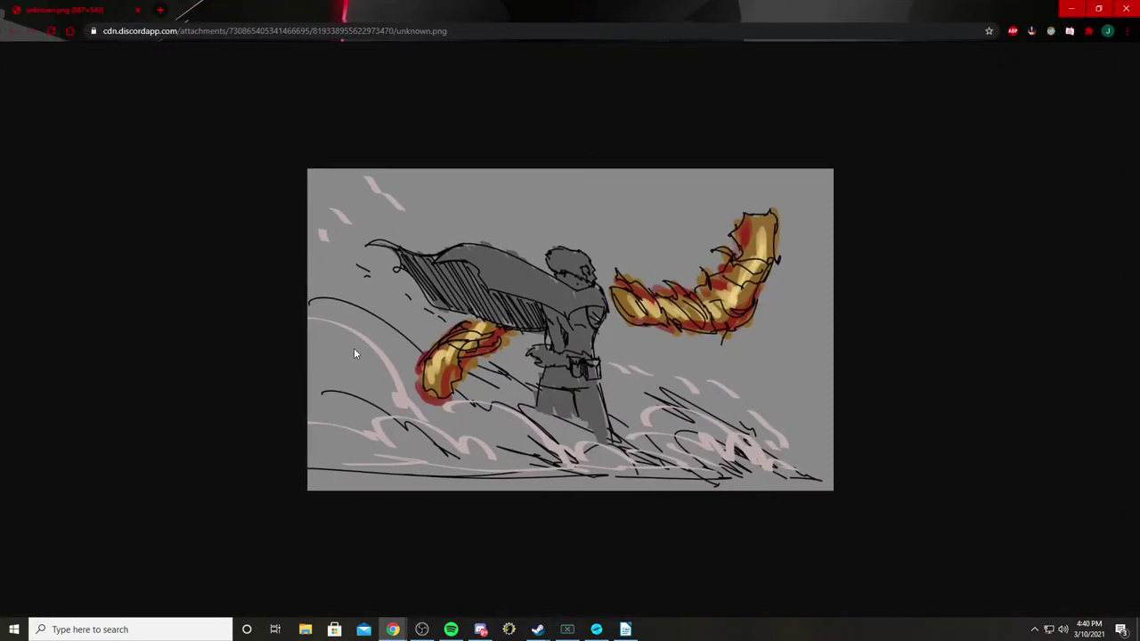
Step: View the fire-armed caped figure and the glowing-armed character in the browser, closing the rat GIF and returning to the Drawpile canvas
left_click(1126, 8)
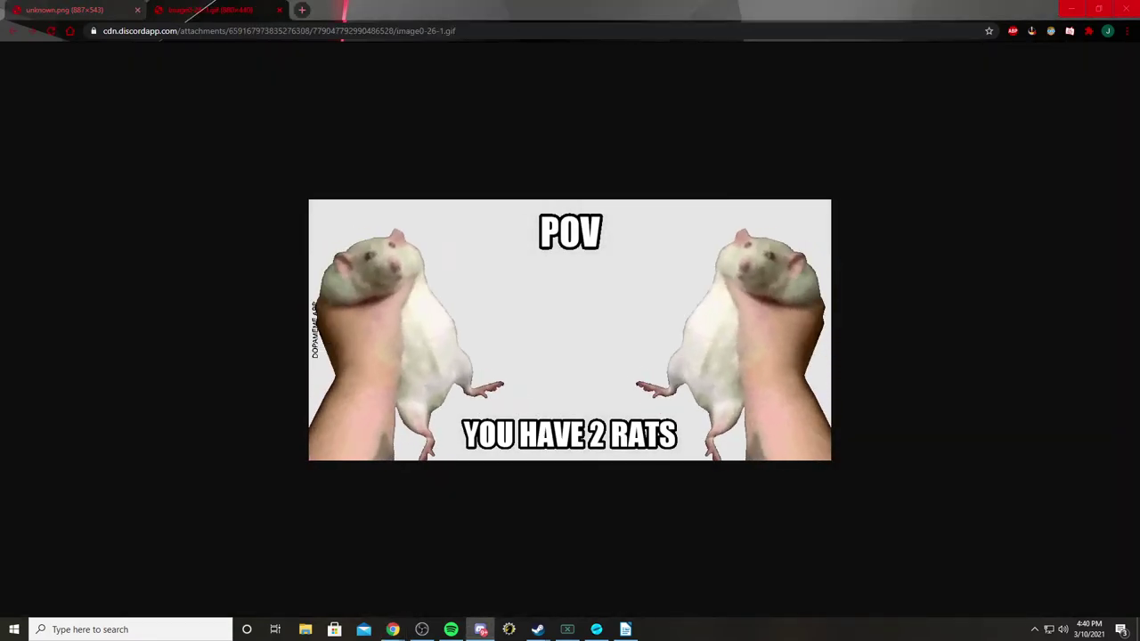
middle_click(221, 7)
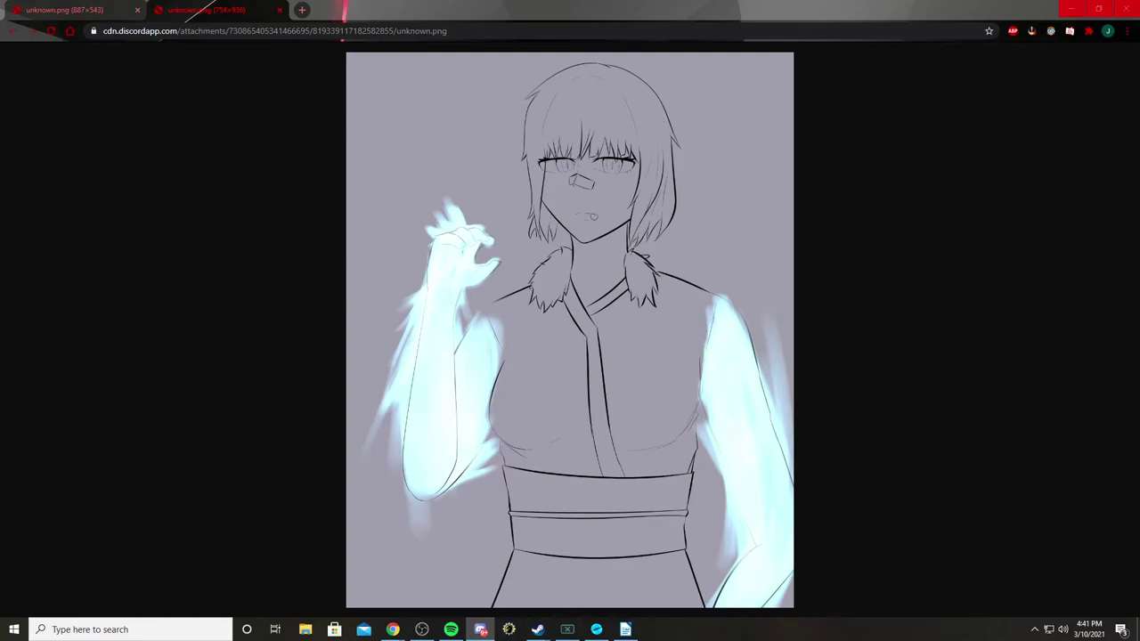
left_click(1132, 7)
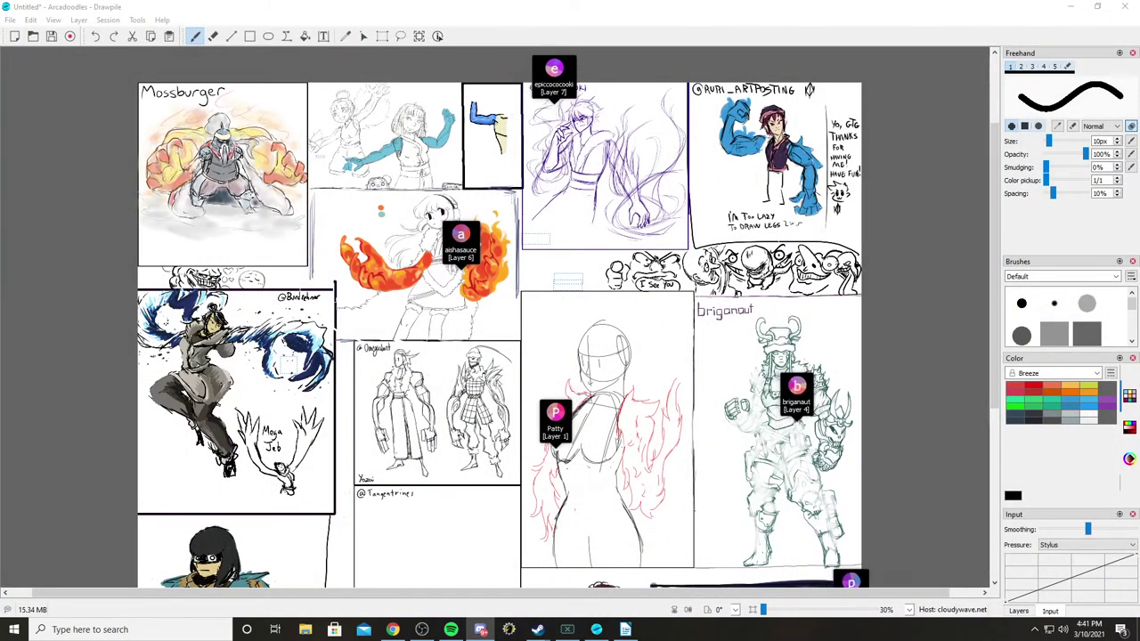
Step: Examine the canvas's middle and lower panels, then view the line drawing of the standing foot-handed figure in the browser and close it
scroll(499, 317, "down", 3)
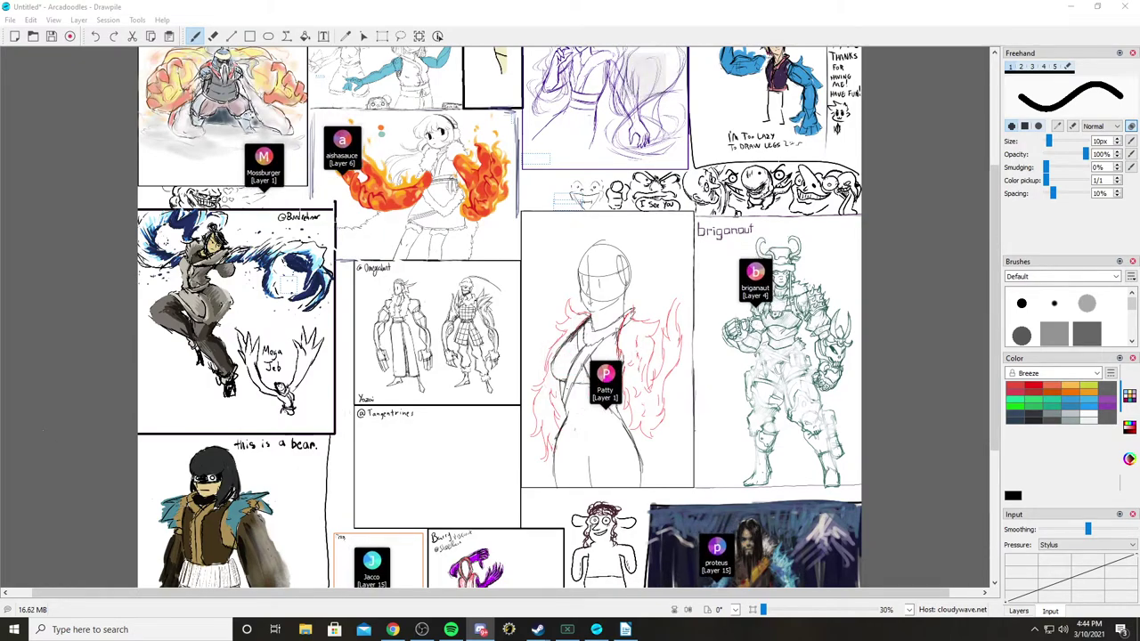
scroll(498, 316, "down", 3)
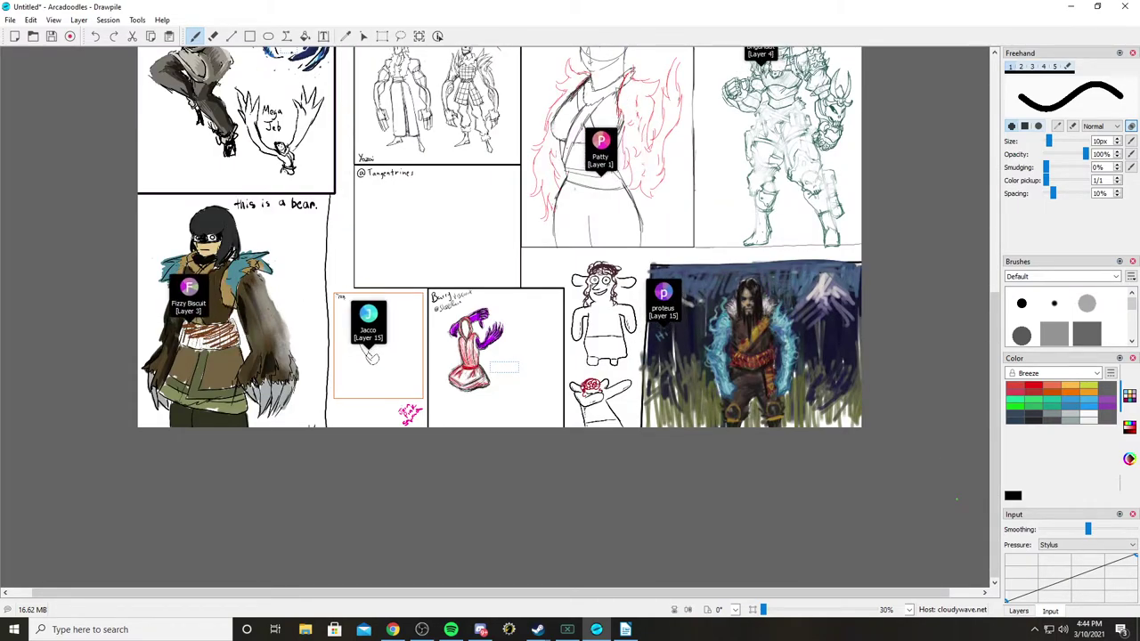
scroll(499, 316, "up", 2)
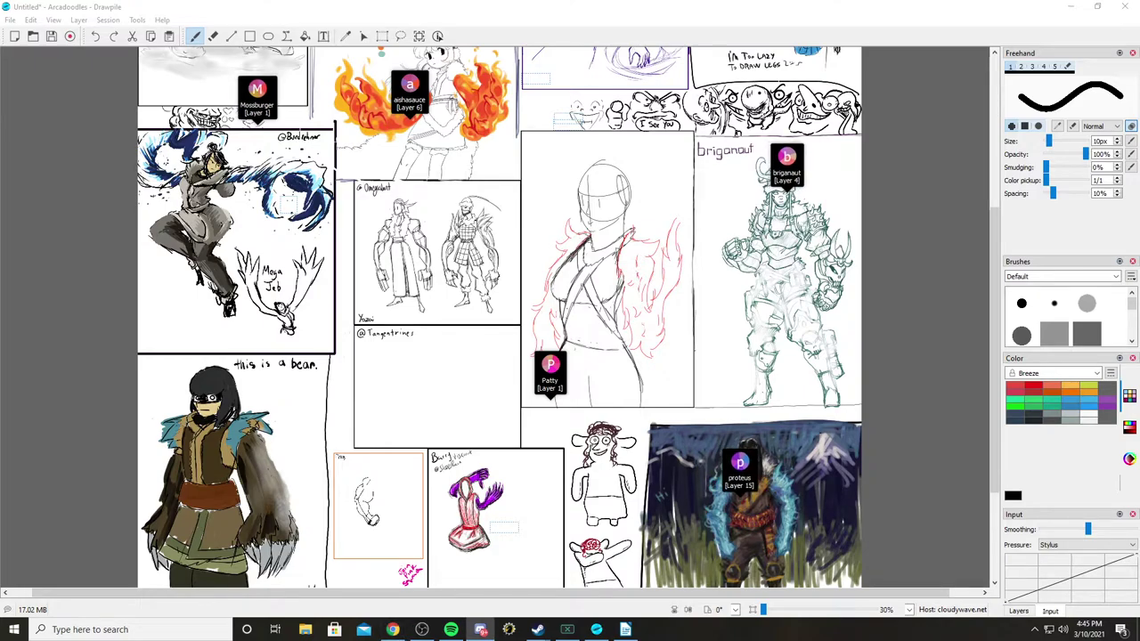
key("super+shift+Left")
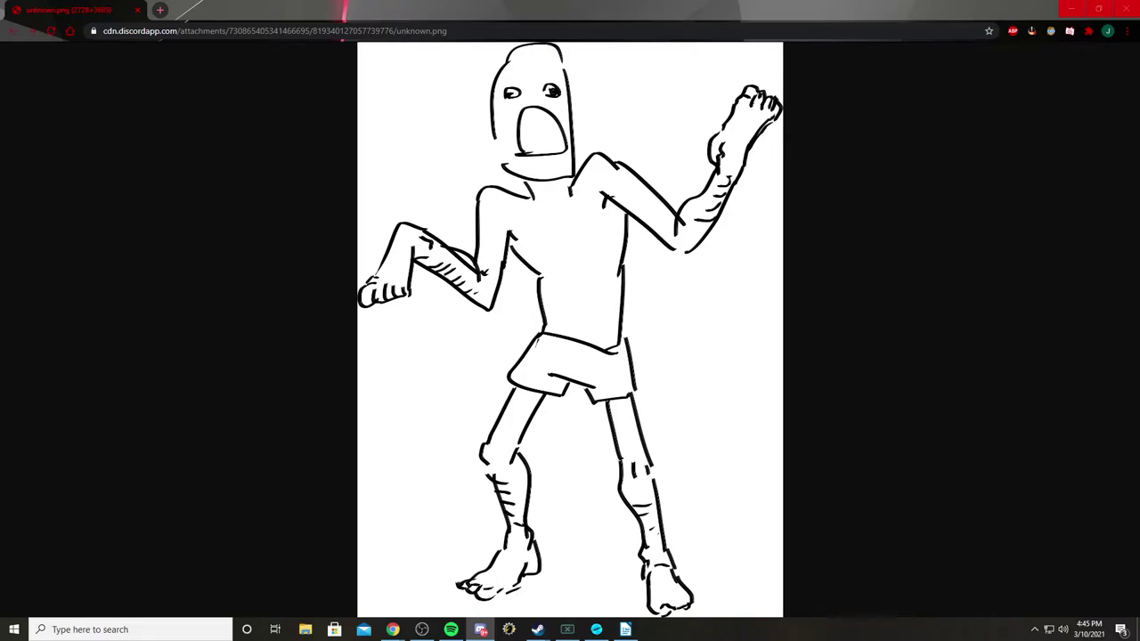
left_click(138, 10)
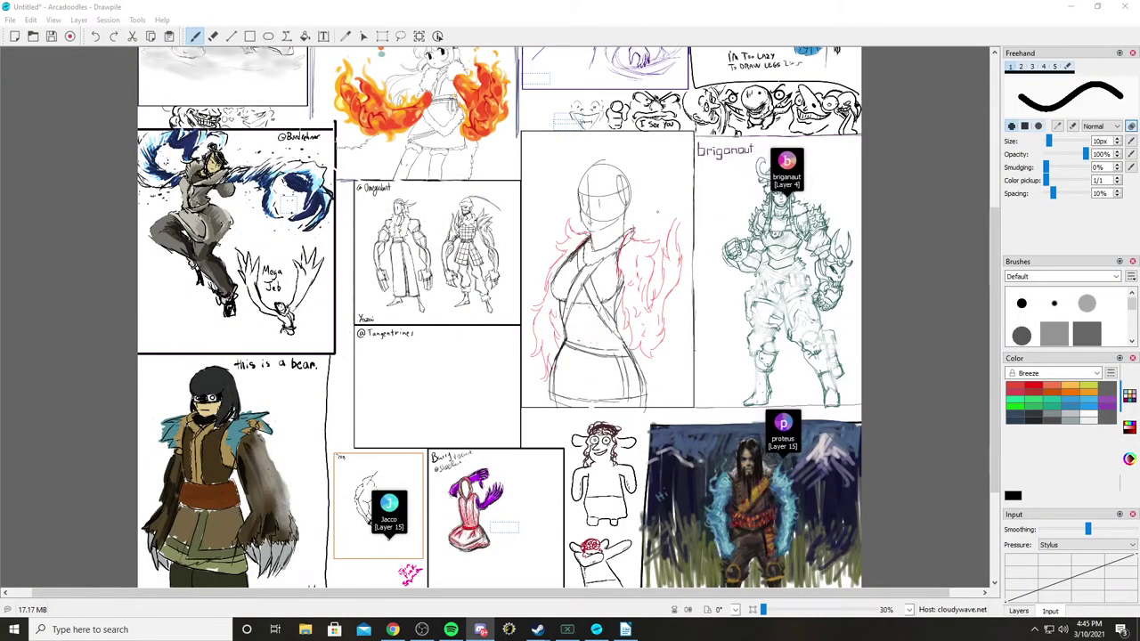
Step: Examine the canvas's sketches in progress, including the flame-armed girl, the fire-outlined figure and the horned warrior
scroll(498, 276, "up", 1)
scroll(498, 316, "up", 2)
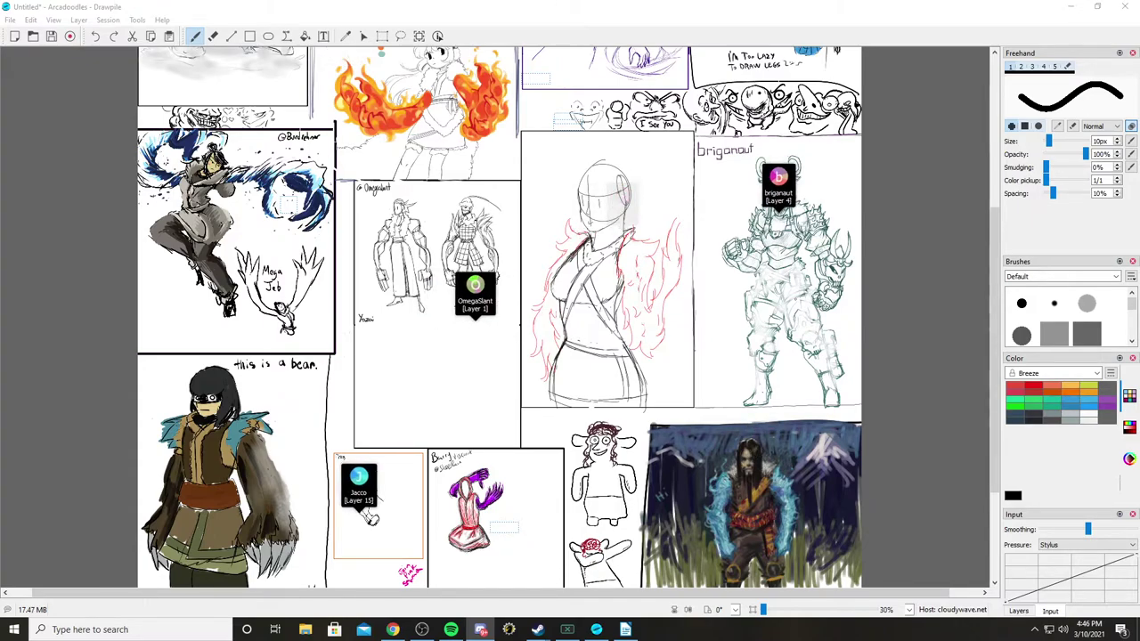
scroll(499, 316, "down", 1)
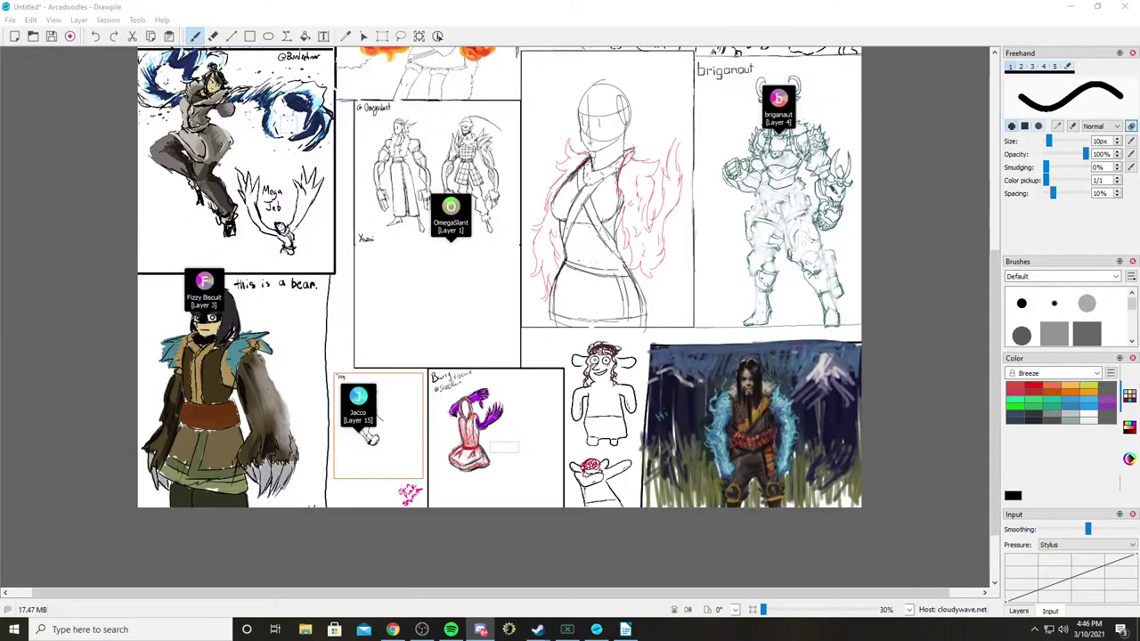
scroll(498, 317, "up", 4)
scroll(498, 317, "down", 3)
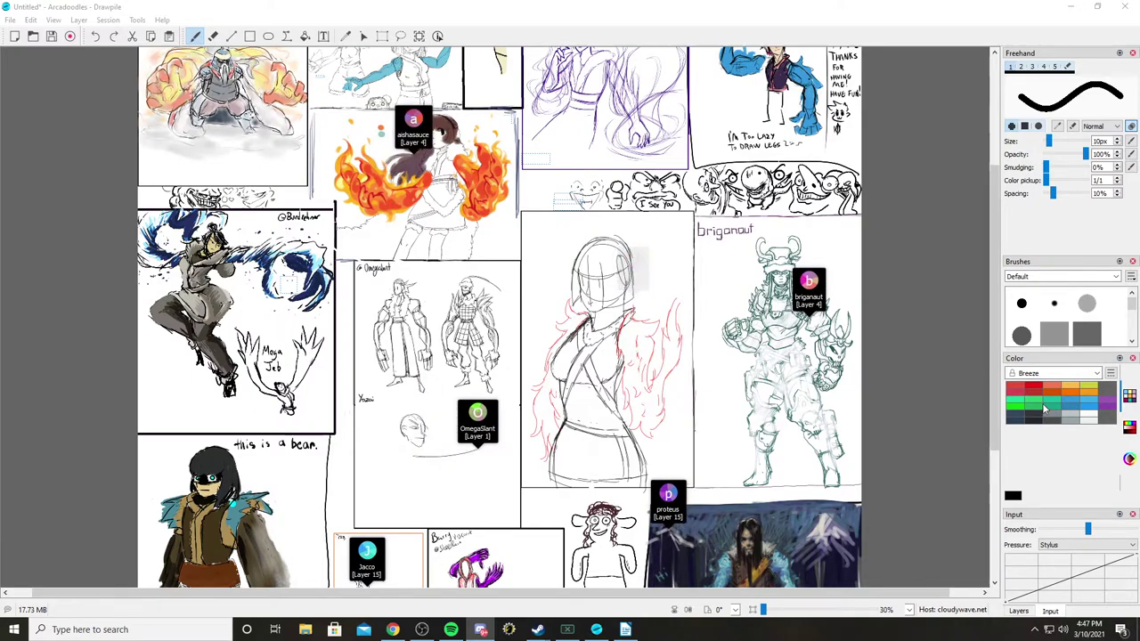
scroll(934, 365, "down", 1)
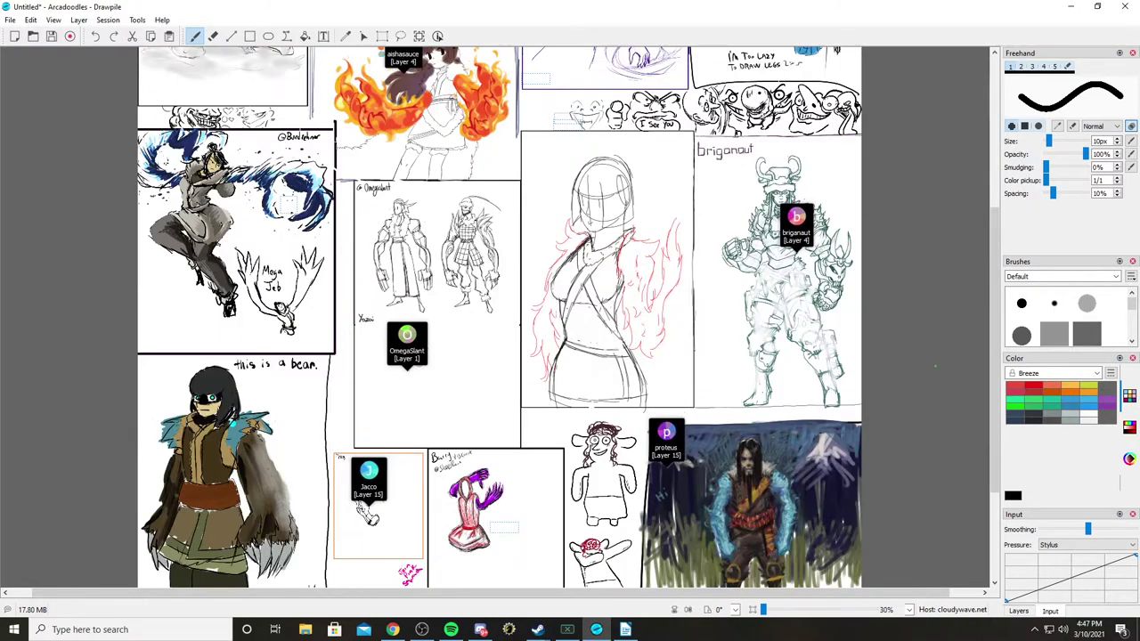
scroll(935, 365, "up", 1)
scroll(946, 356, "down", 1)
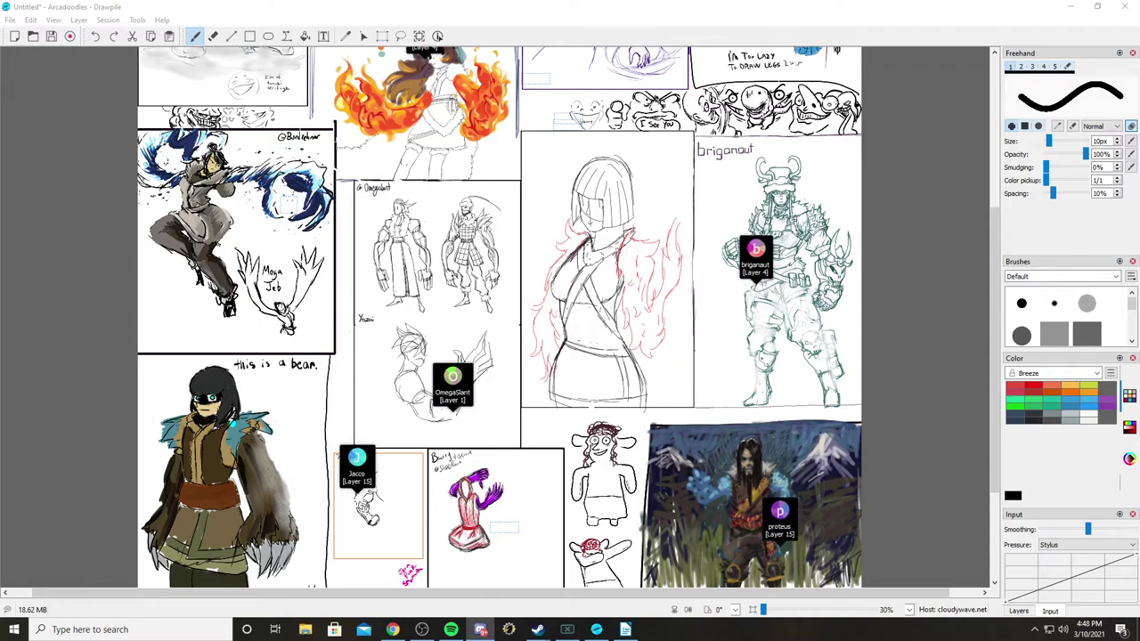
Step: View the line drawing of the crawling foot-handed figure in the browser, close it, and look over the shared canvas
key("alt+Tab")
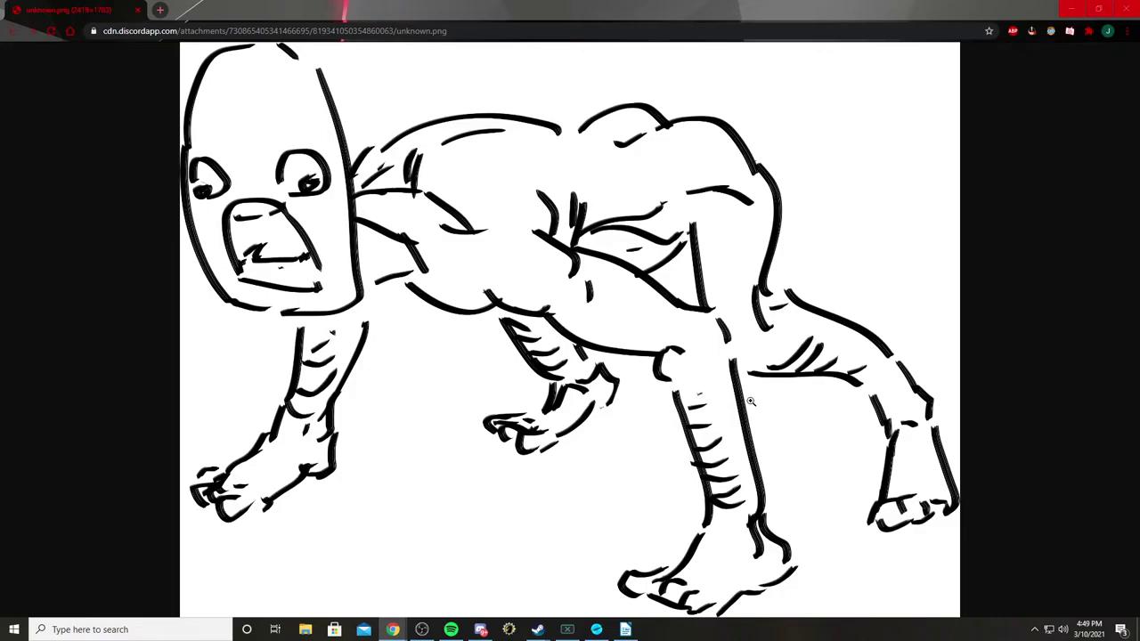
left_click(1123, 9)
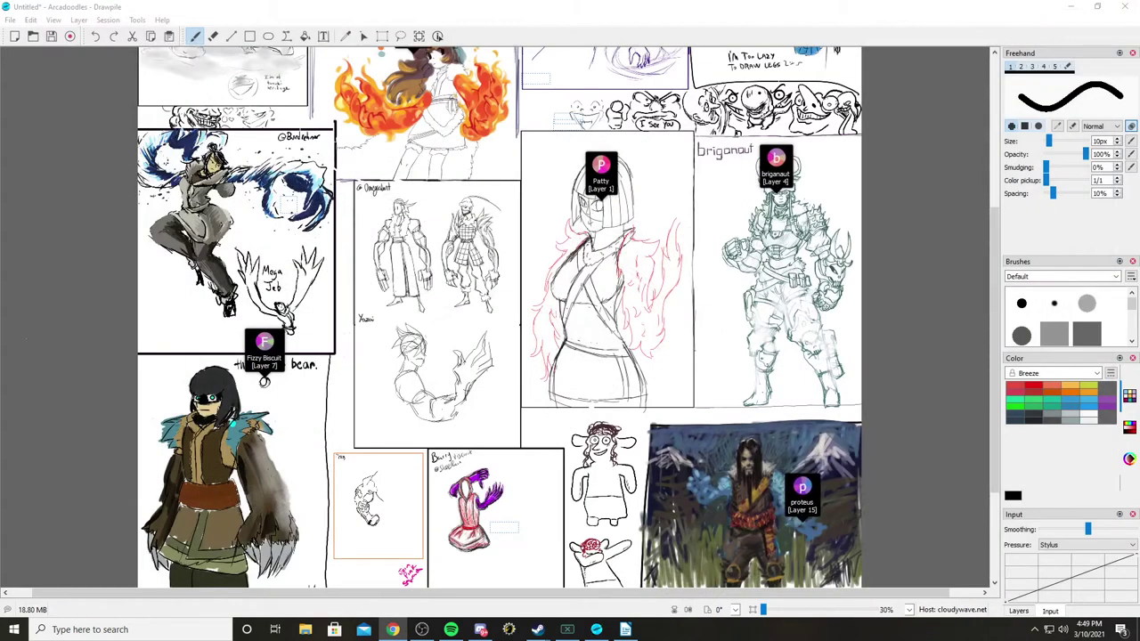
scroll(498, 321, "up", 2)
scroll(499, 320, "down", 4)
scroll(499, 316, "up", 1)
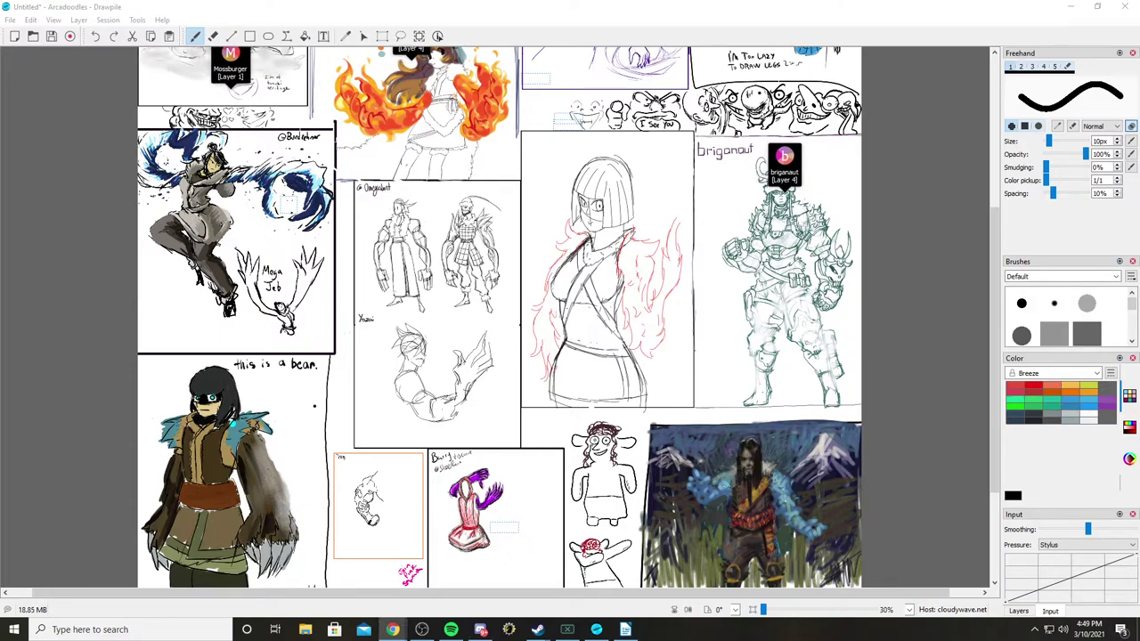
Step: View the bearded, black-armed man in geckoo.jpg and the armored character with flaming hands in image0.png, closing both in the browser
key("alt+Tab")
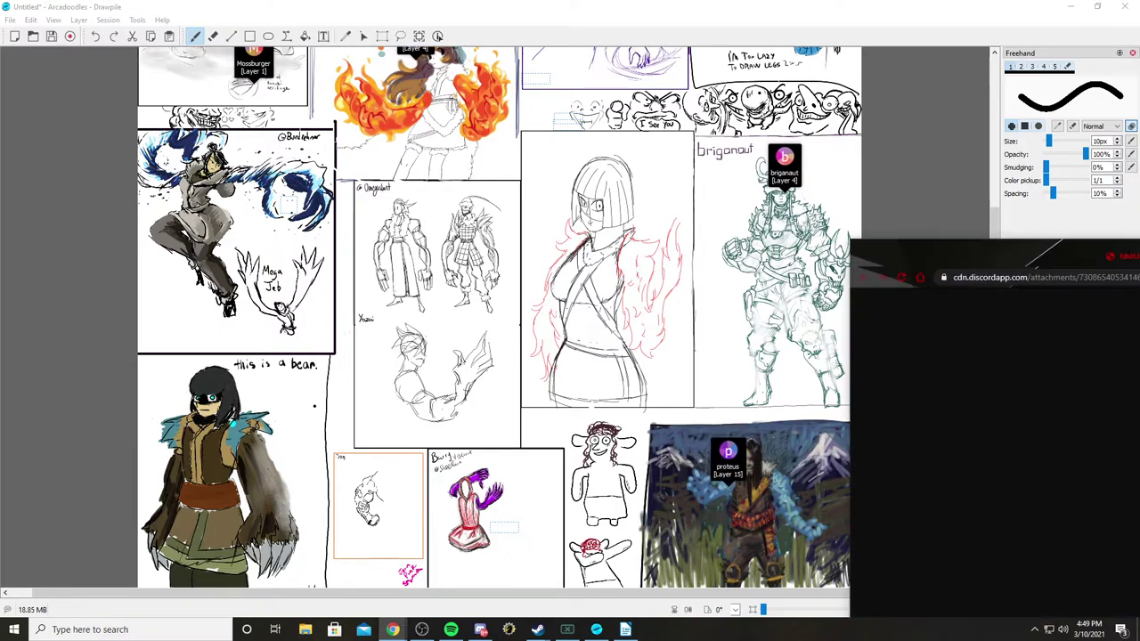
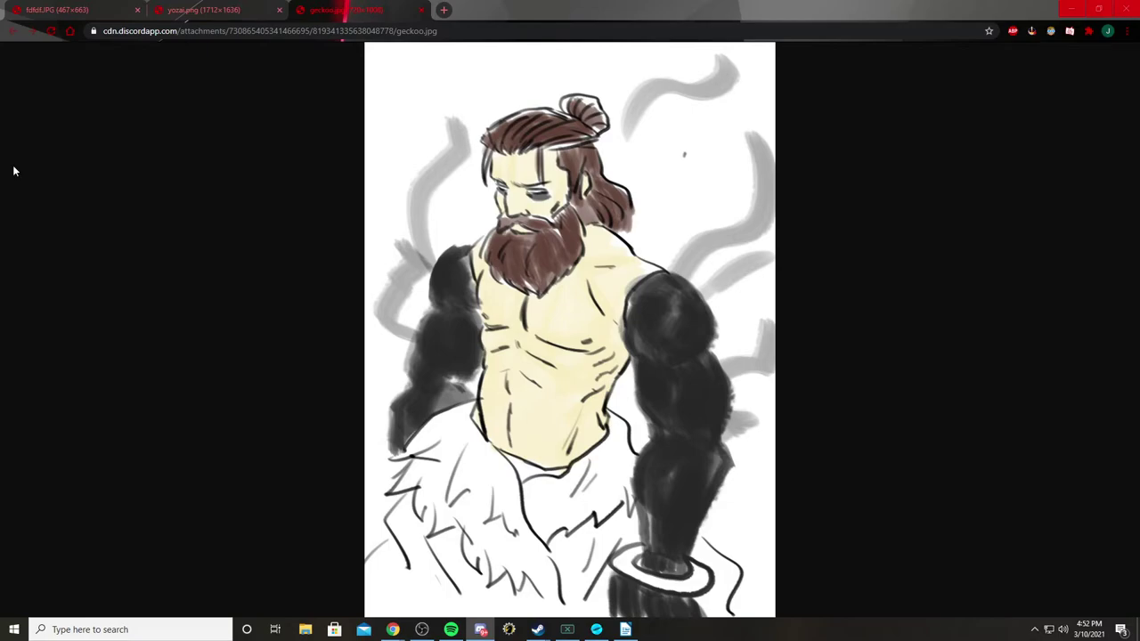
left_click(1125, 9)
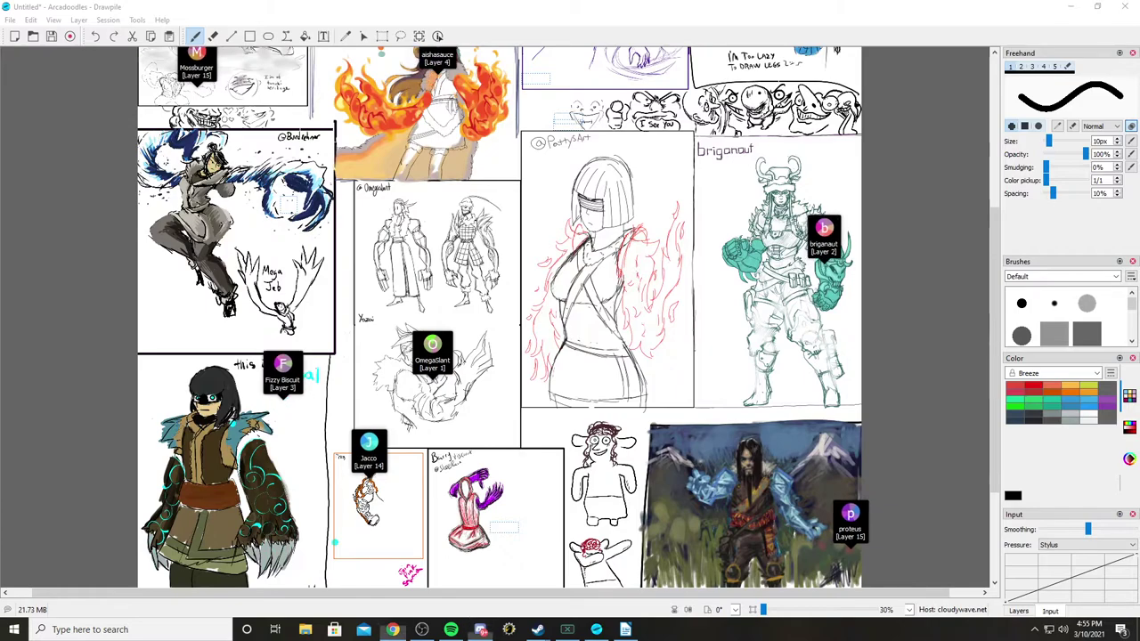
key("alt+Tab")
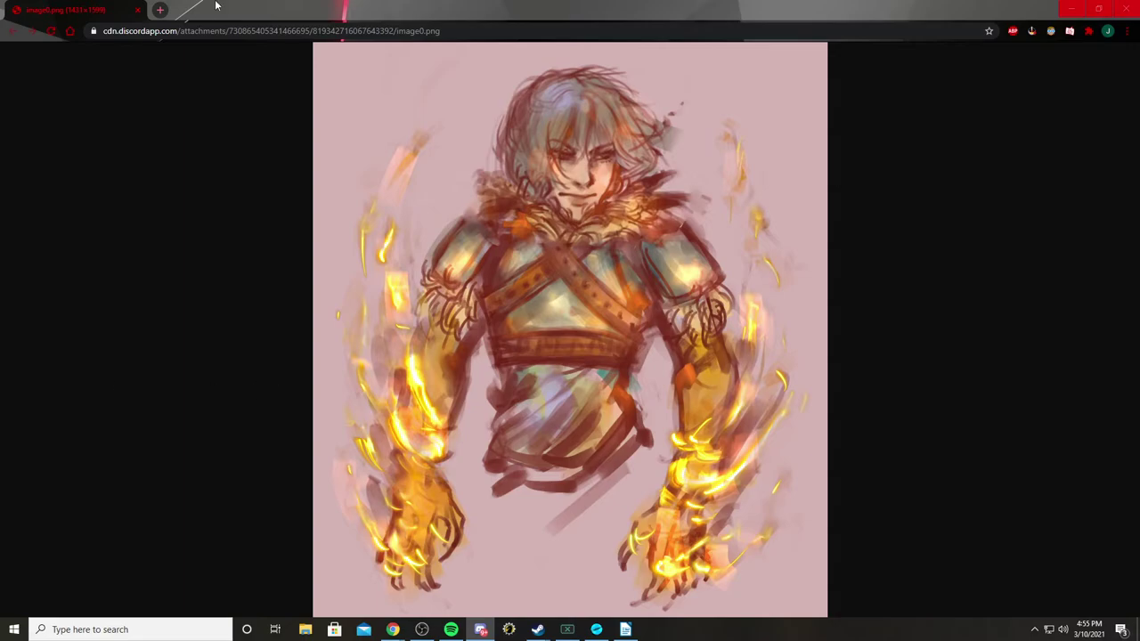
left_click(126, 10)
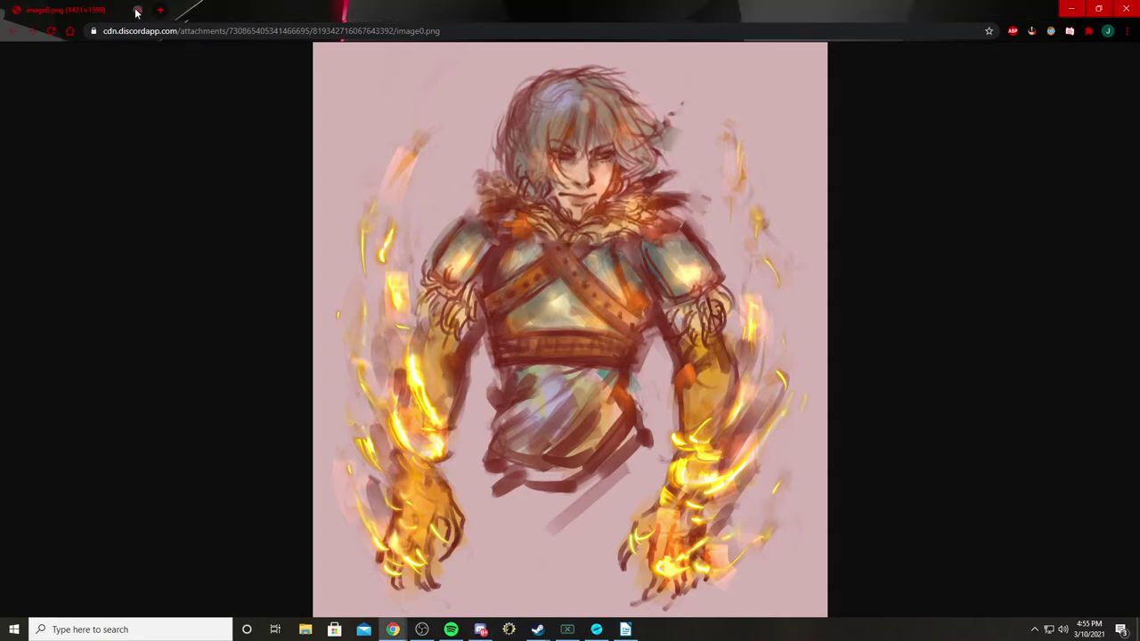
left_click(137, 10)
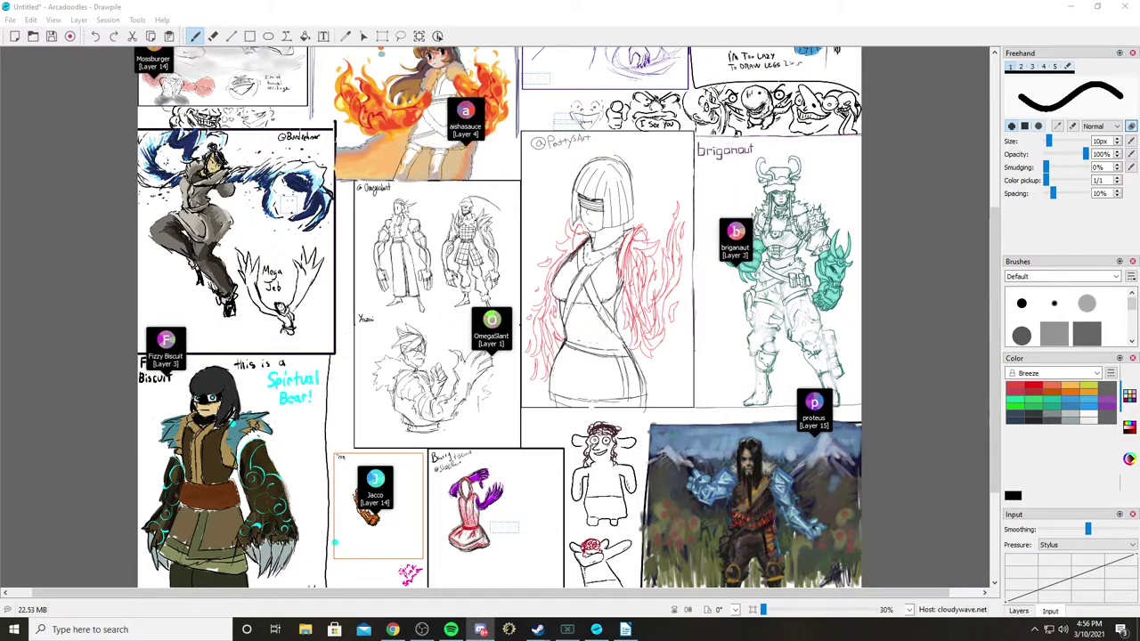
Step: View the grey caped figure, the bun-haired fighter and the purple-haired, yellow-armed character in the browser, returning to the Drawpile canvas
key("alt+Tab")
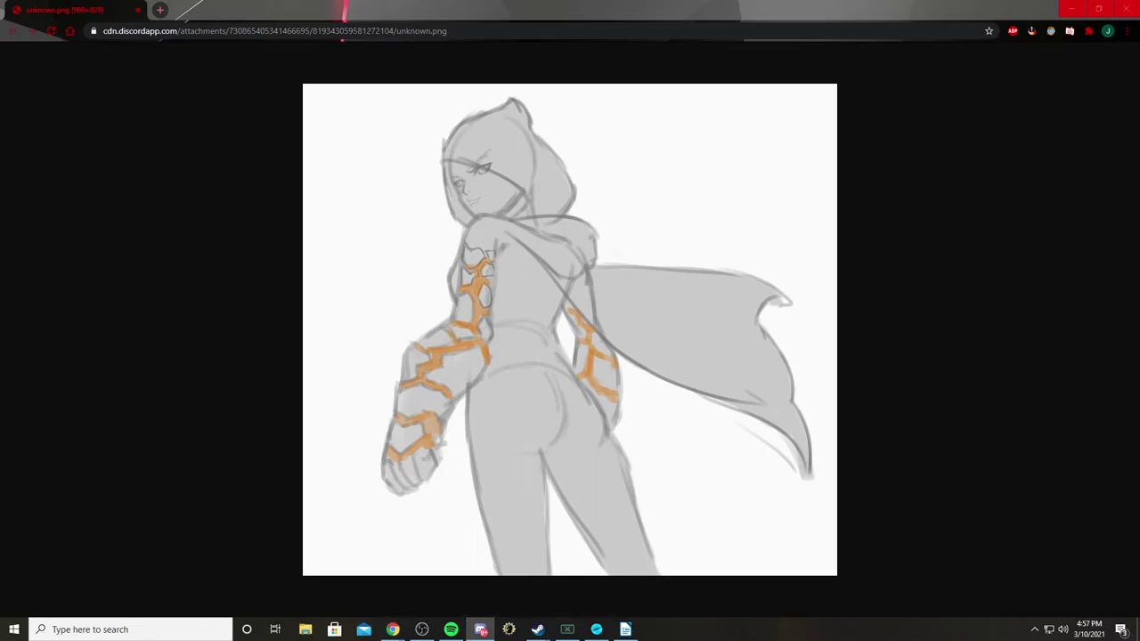
mouse_move(1139, 45)
left_mouse_down()
mouse_move(963, 47)
mouse_move(515, 6)
left_mouse_up()
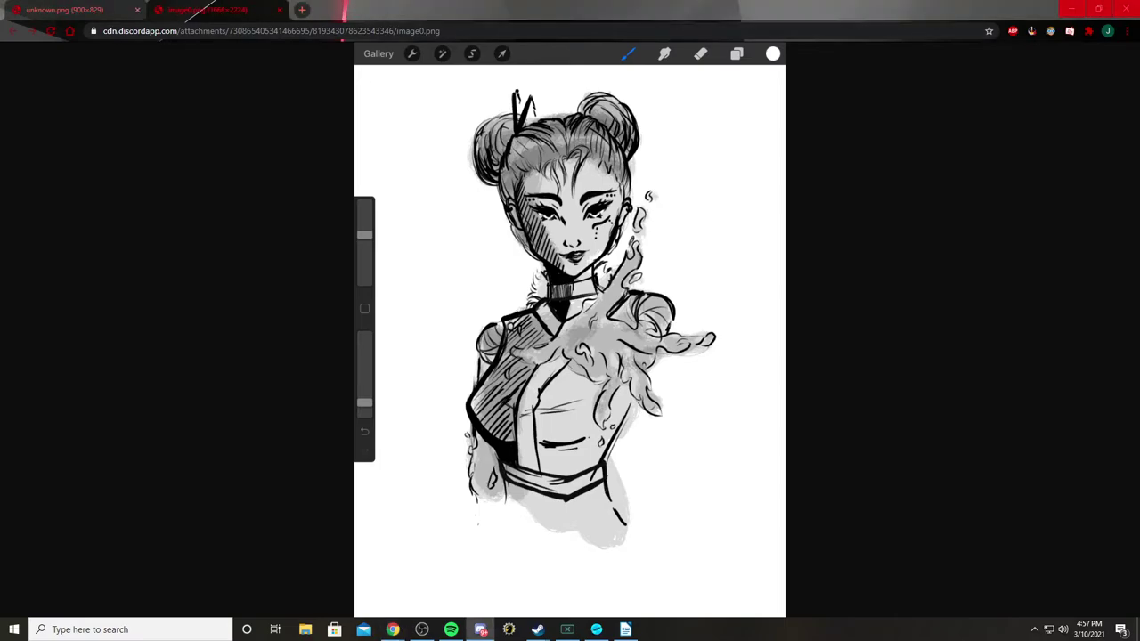
left_click_drag(623, 6, 626, 2)
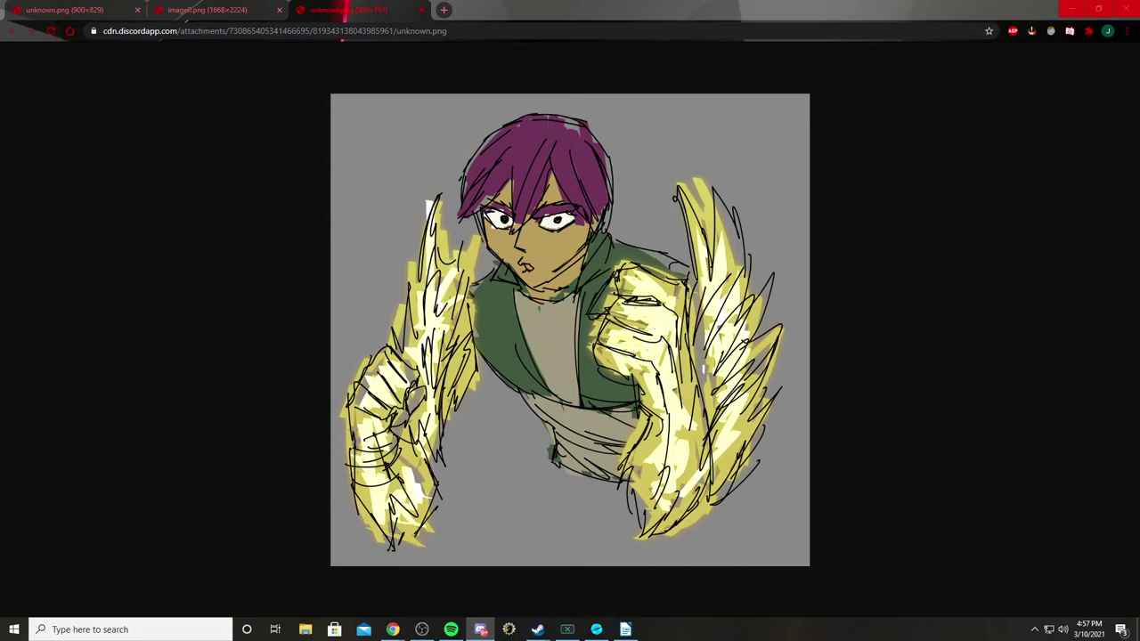
left_click(1121, 9)
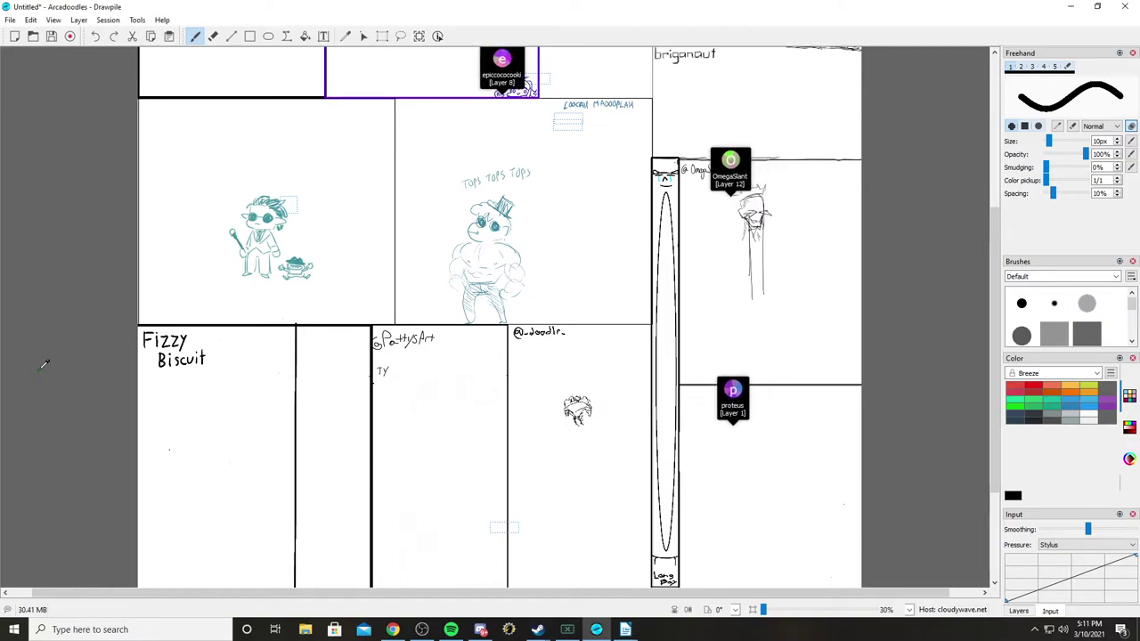
Step: Survey the whole new canvas with its mostly empty panels and first teal doodles
key("ctrl+minus")
scroll(69, 348, "up", 2)
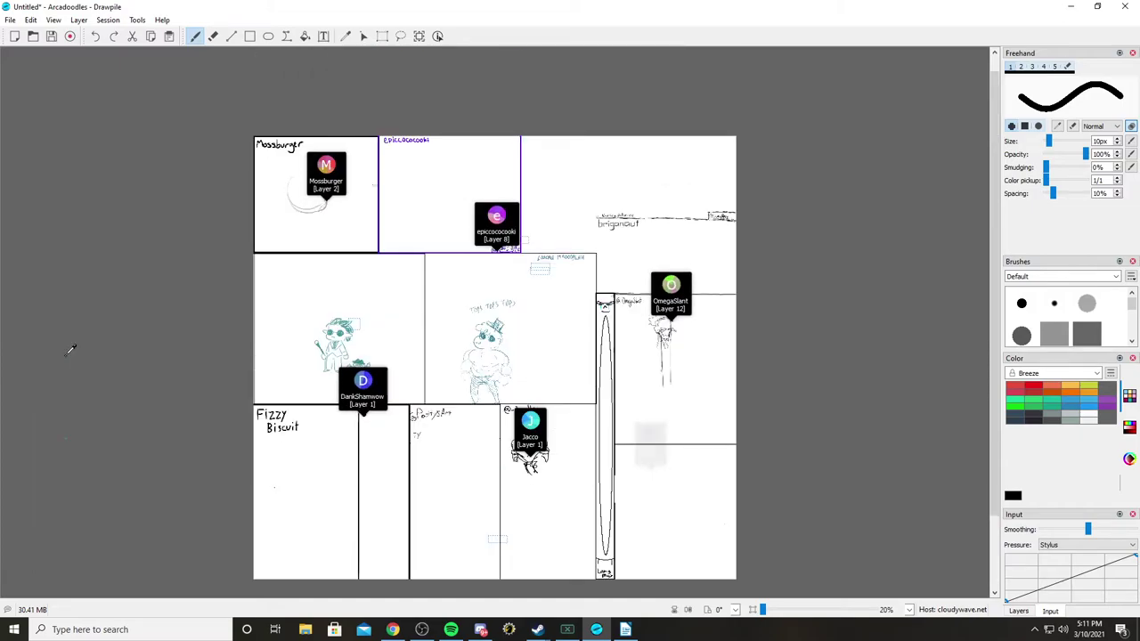
key("ctrl+minus")
key("ctrl+plus")
key("ctrl+plus")
key("ctrl+minus")
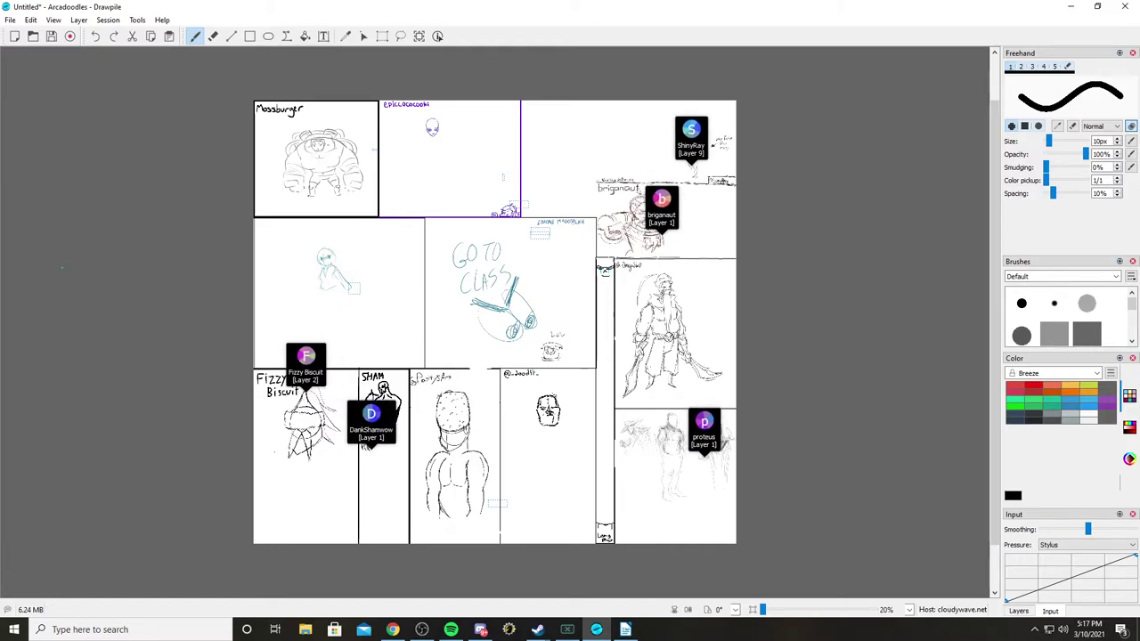
Step: Examine the central "GO TO CLASS" doodle up close and survey the complete canvas again
key("ctrl+plus")
key("ctrl+plus")
key("ctrl+plus")
key("ctrl+plus")
key("ctrl+plus")
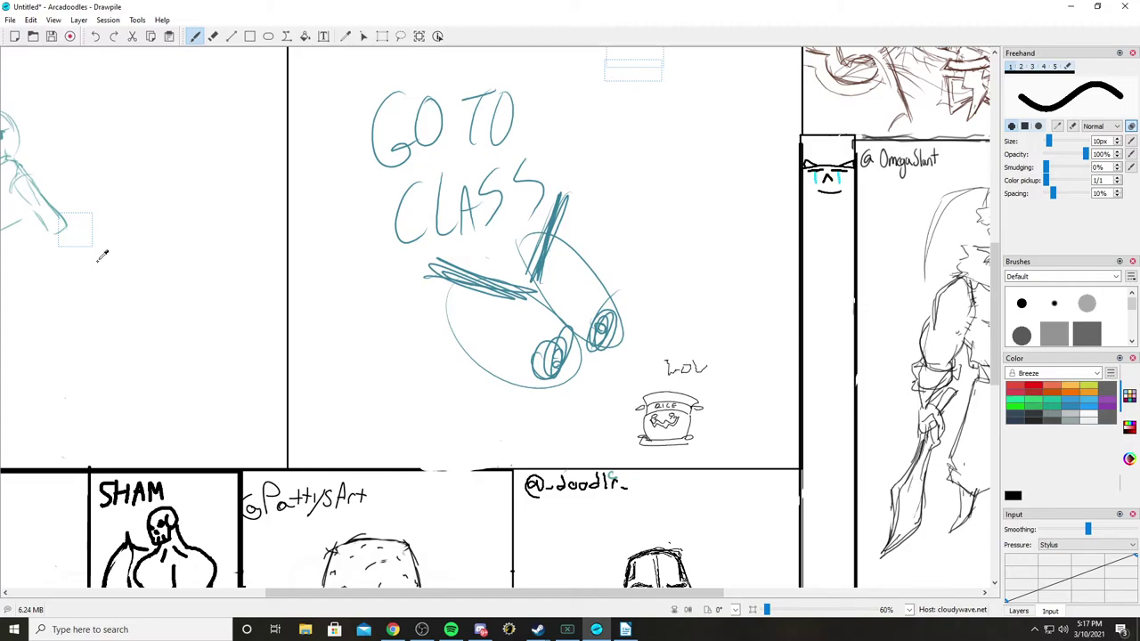
key("ctrl+minus")
key("ctrl+minus")
key("ctrl+minus")
key("ctrl+minus")
key("ctrl+minus")
key("ctrl+plus")
key("ctrl+plus")
key("ctrl+plus")
key("ctrl+minus")
key("ctrl+minus")
key("ctrl+minus")
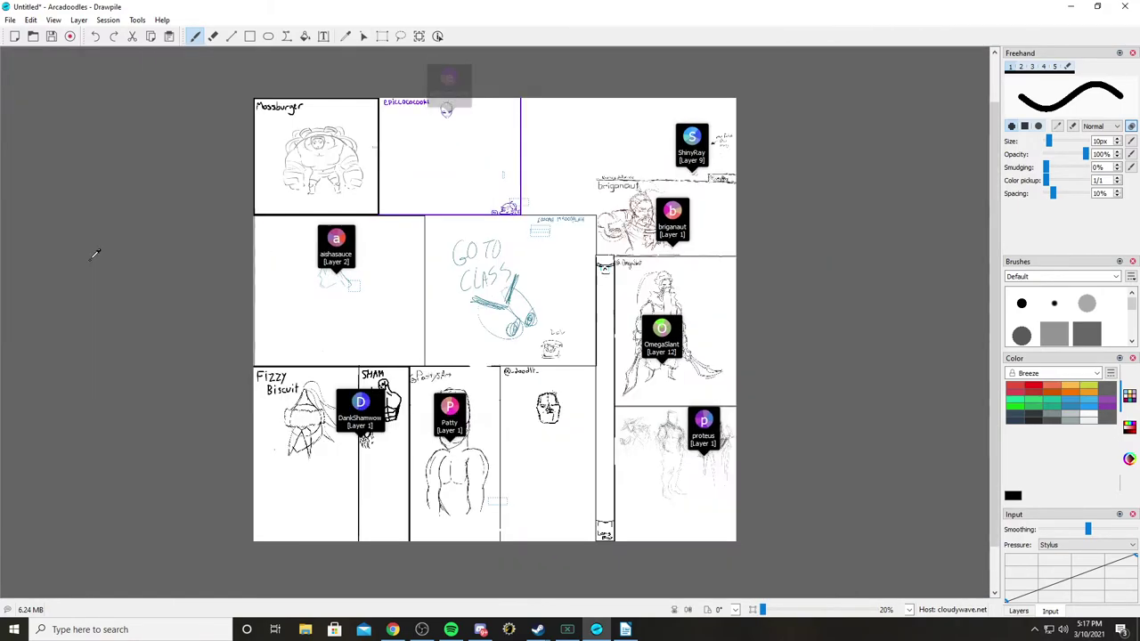
Step: Inspect the skull-faced and hooded figures in the lower panels, along with the long-bearded swordsman and the robed sketches
key("ctrl+plus")
key("ctrl+plus")
scroll(97, 250, "down", 2)
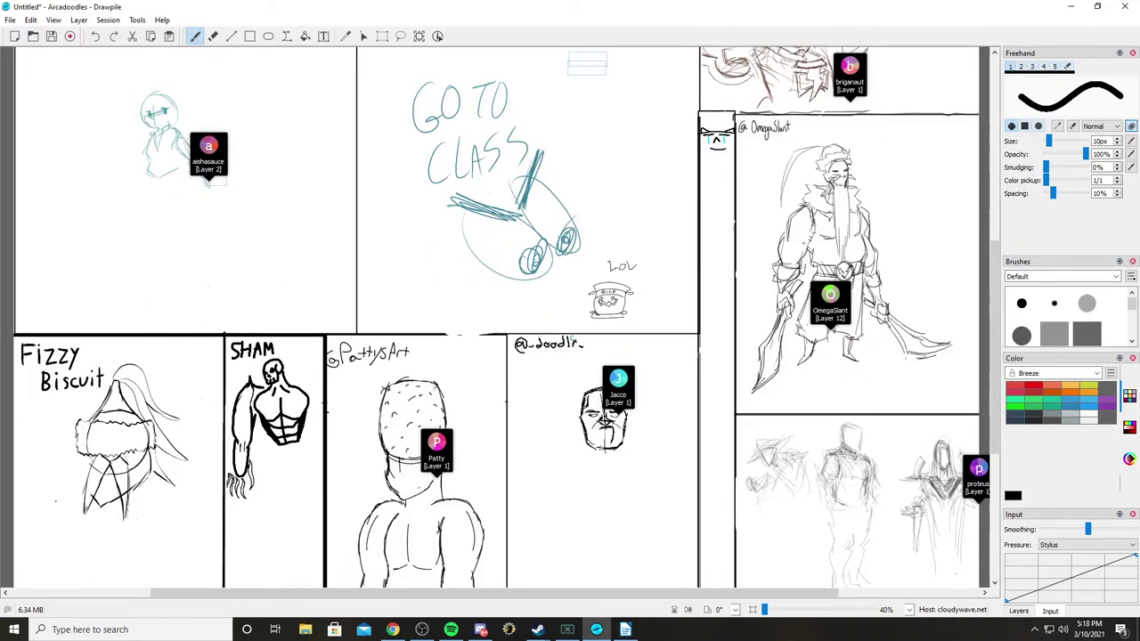
scroll(499, 321, "down", 4)
scroll(499, 320, "up", 4)
scroll(498, 321, "right", 3)
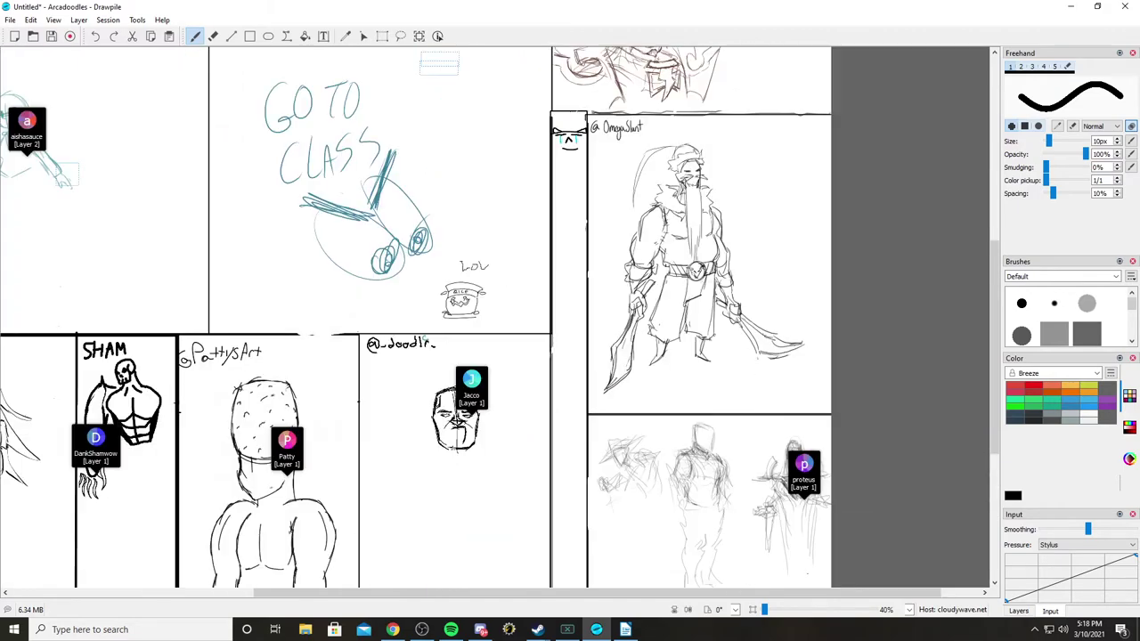
scroll(416, 317, "down", 4)
scroll(415, 317, "up", 5)
scroll(416, 317, "up", 6)
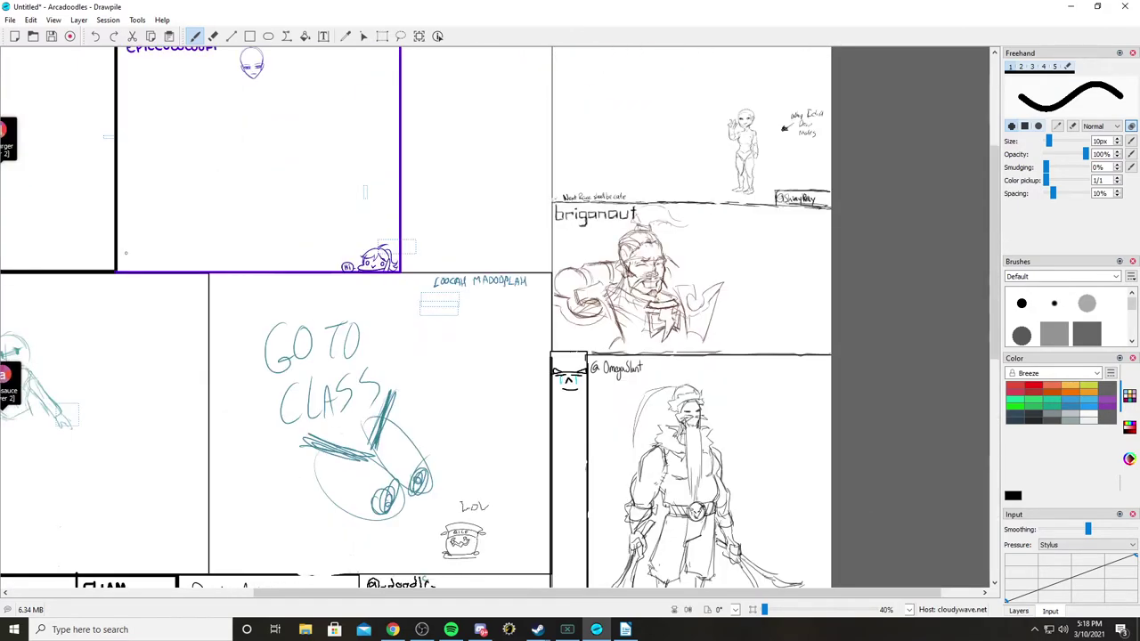
Step: Inspect the canvas's upper panels, including the waving figure and the armored bearded man, and return to a broader overview
scroll(129, 250, "up", 4)
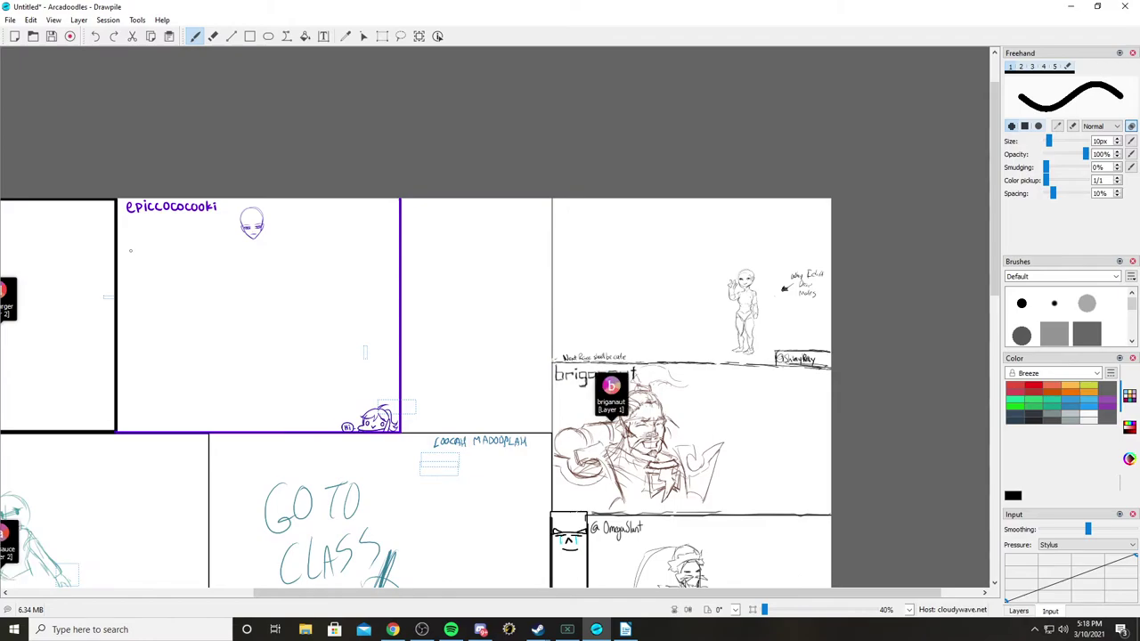
scroll(129, 250, "down", 4)
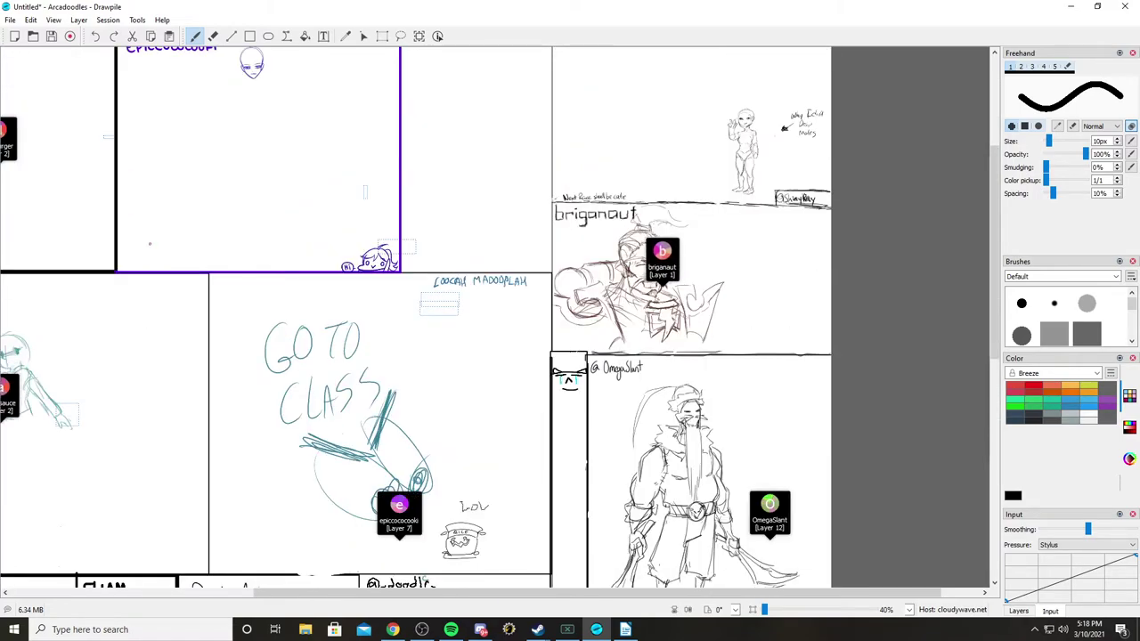
scroll(788, 315, "up", 2)
scroll(167, 230, "up", 6)
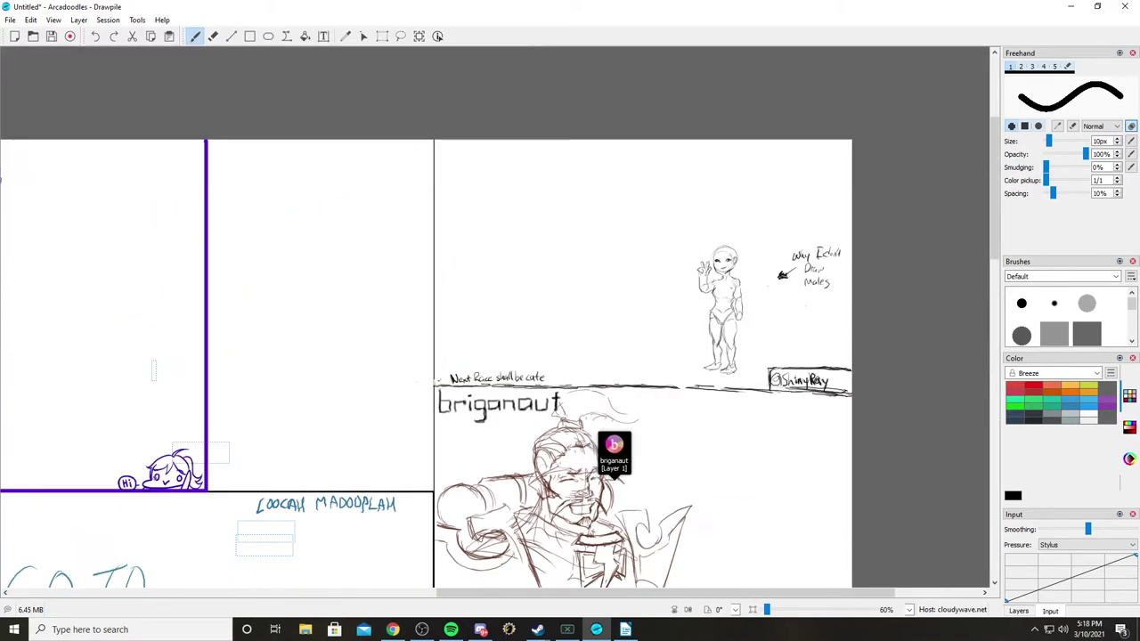
scroll(167, 230, "down", 4)
scroll(167, 230, "down", 3)
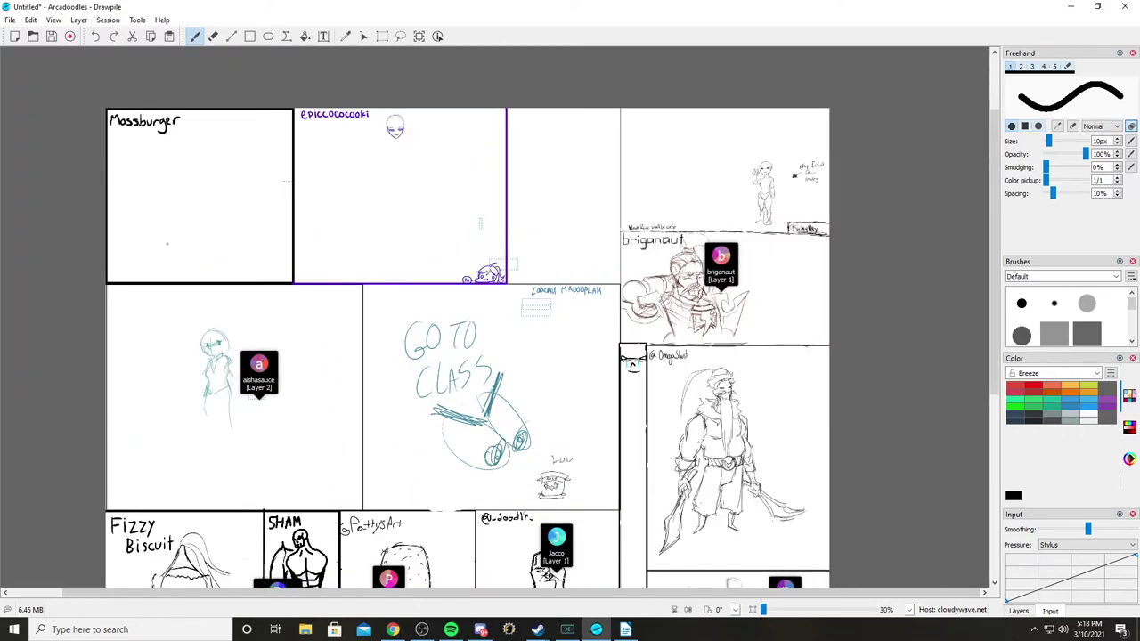
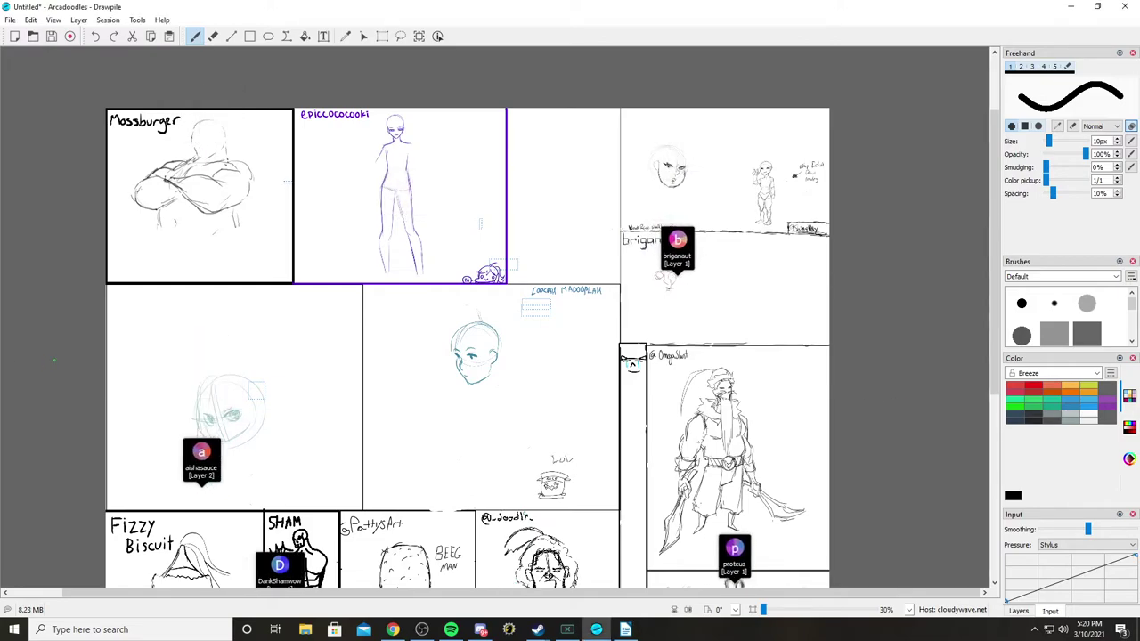
Step: Survey the entire canvas to compare the new sketches across all panels
scroll(56, 356, "down", 2)
scroll(59, 350, "down", 1)
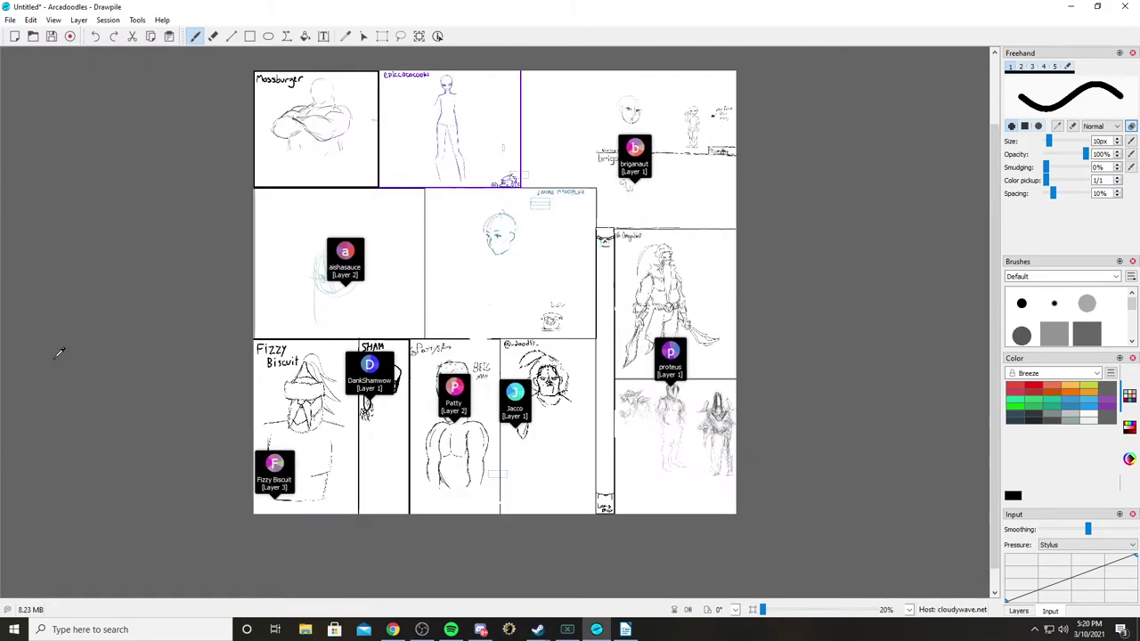
scroll(59, 352, "up", 1)
scroll(58, 352, "down", 1)
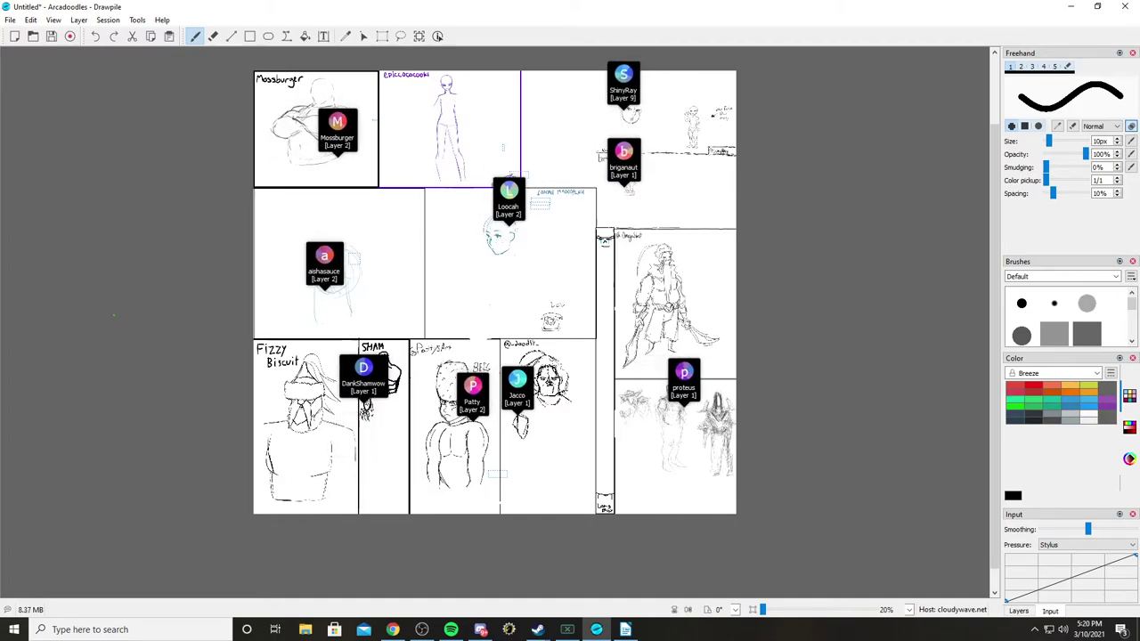
scroll(114, 314, "up", 1)
scroll(114, 314, "down", 1)
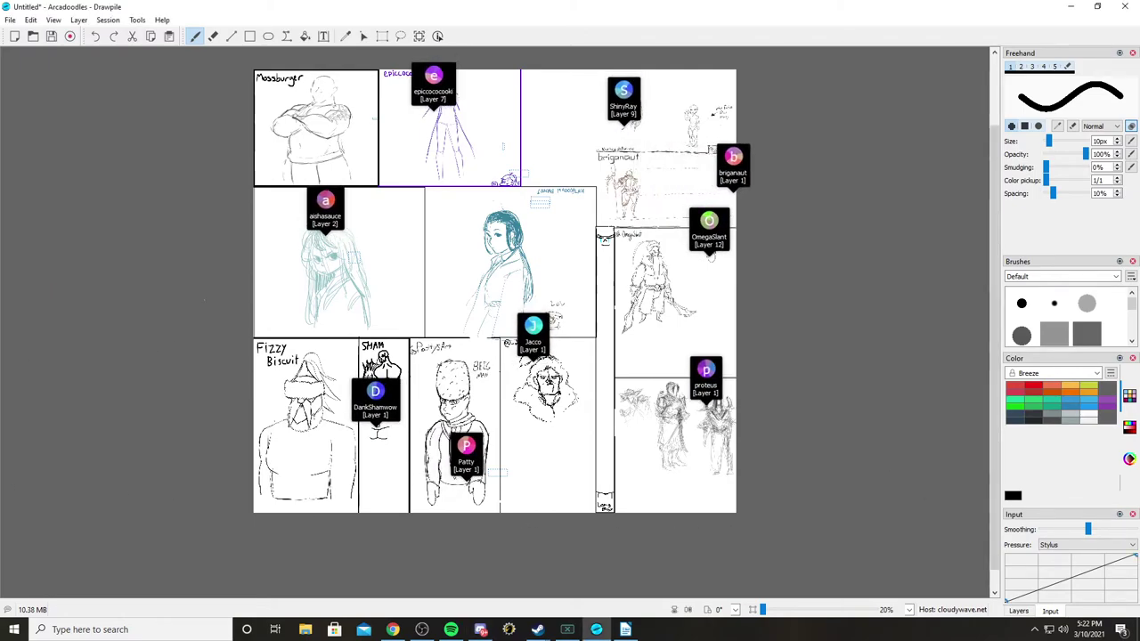
Step: Check the teal long-haired portraits in the middle row and the surrounding sketches at closer range, returning to the full canvas
scroll(494, 329, "up", 2)
scroll(494, 330, "down", 2)
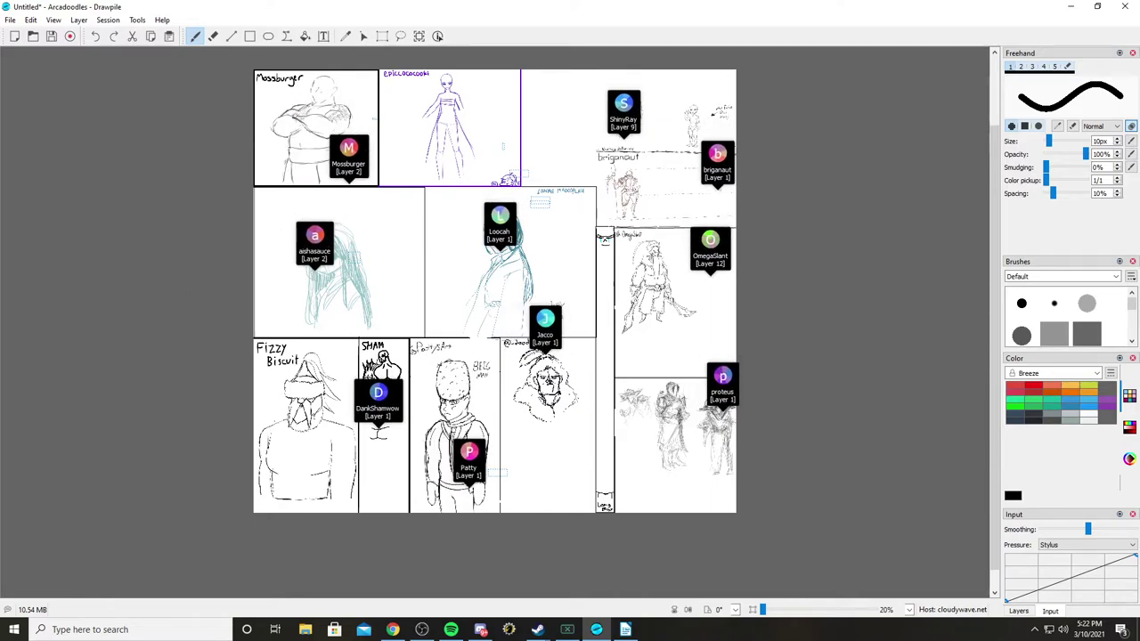
scroll(152, 293, "up", 3)
scroll(152, 293, "down", 3)
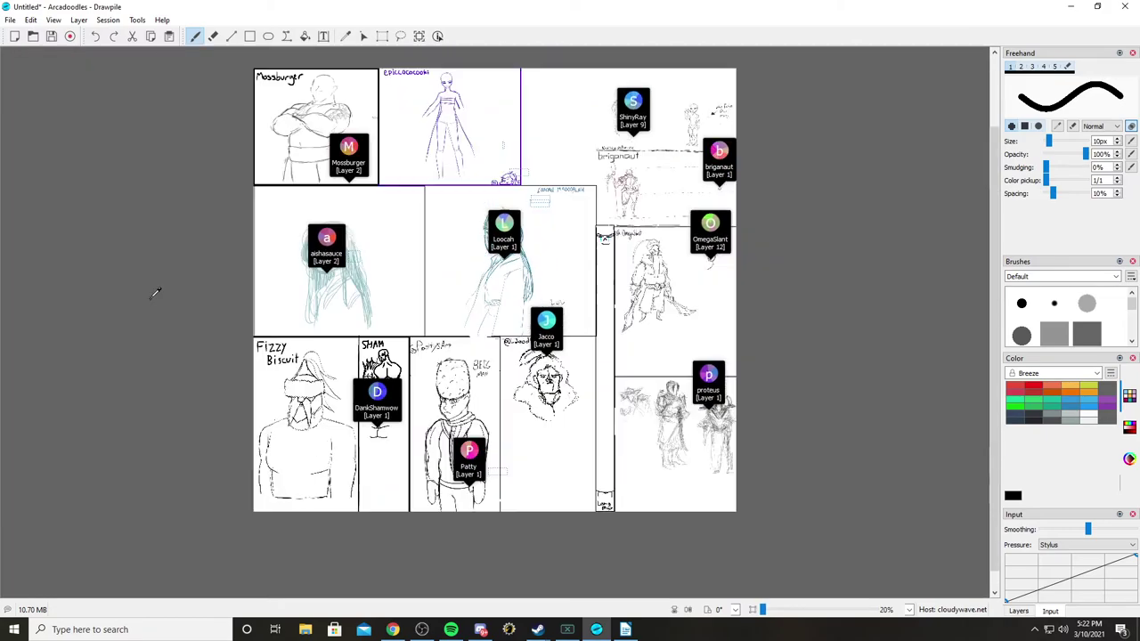
scroll(152, 293, "up", 2)
scroll(78, 282, "down", 2)
scroll(79, 281, "up", 2)
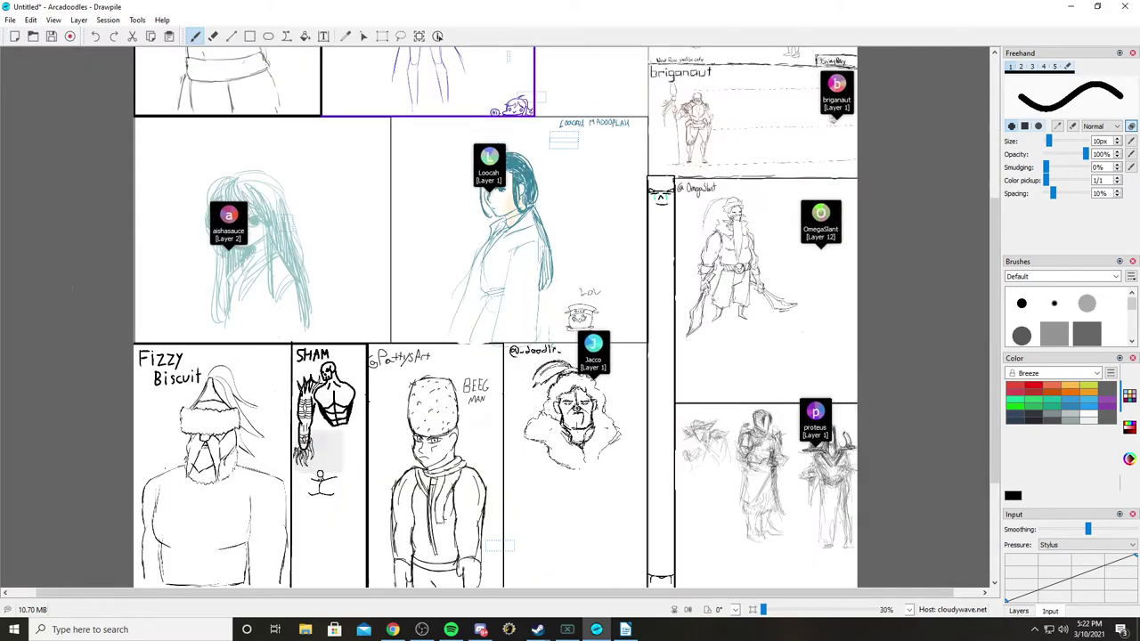
scroll(78, 282, "down", 2)
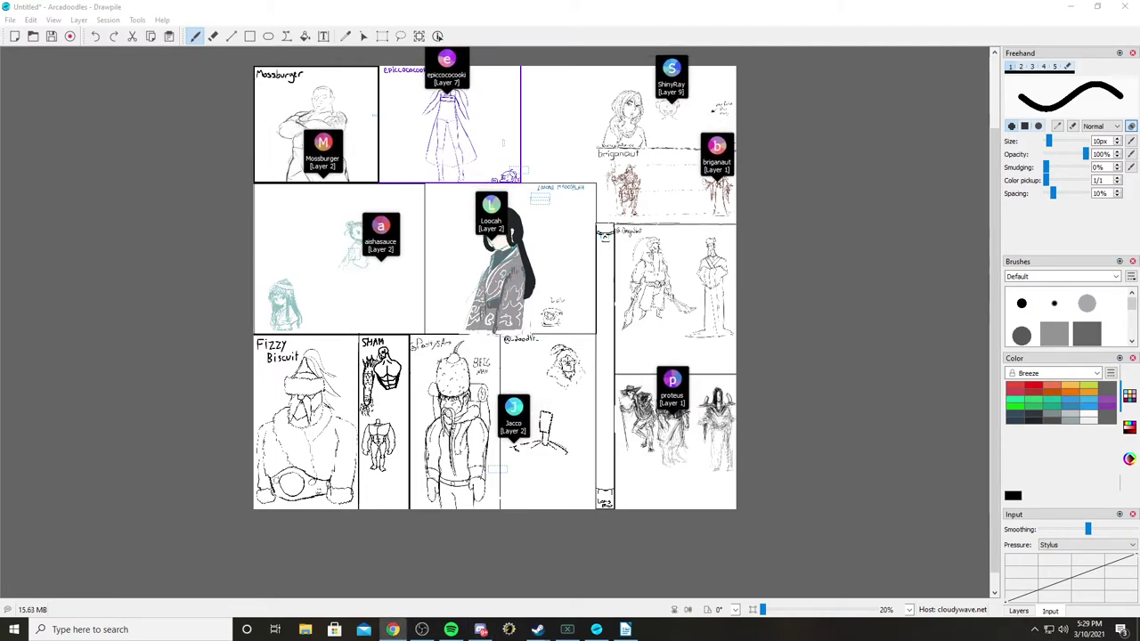
Step: Switch to Chrome, view the posted drawing of the figure in a fur-trimmed vest, and close it
key("alt+Tab")
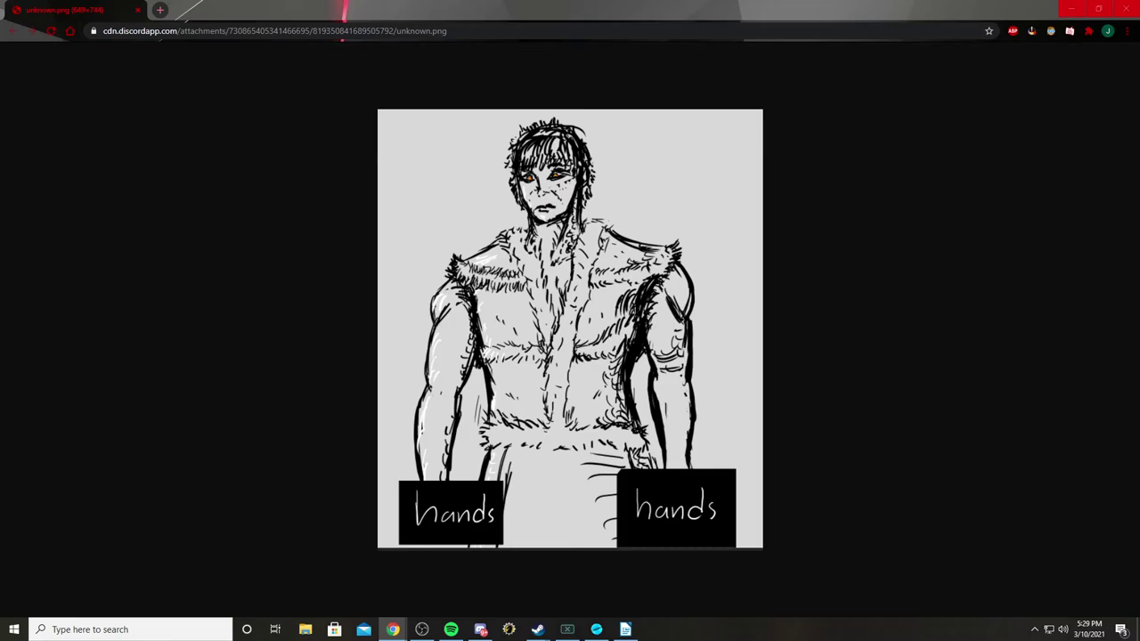
left_click(1121, 9)
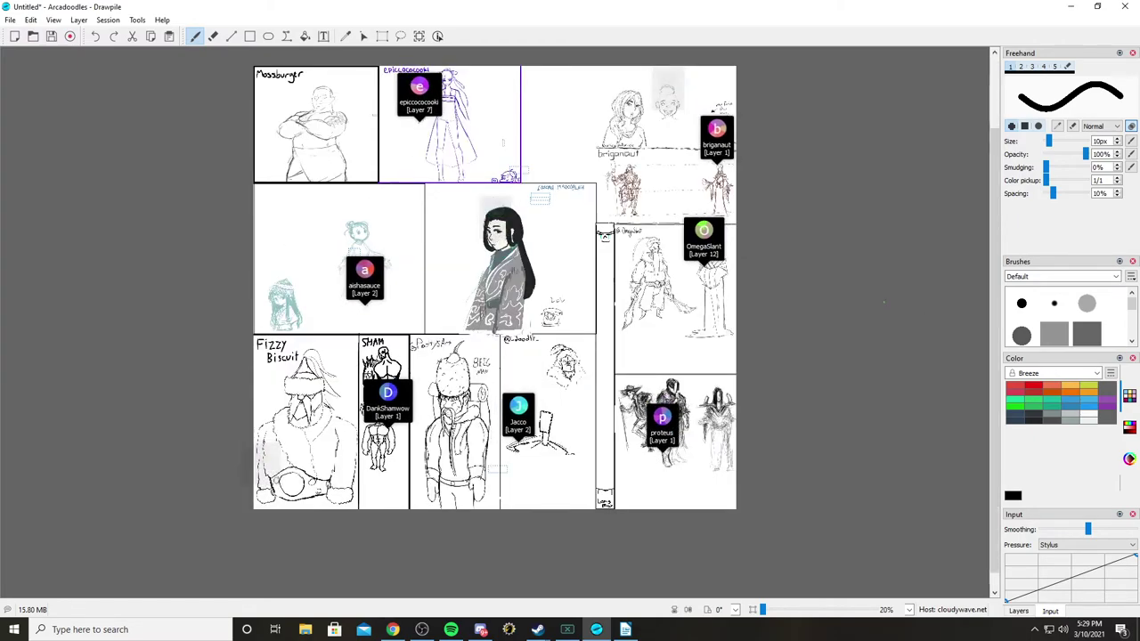
Step: Inspect the portrait of the long-haired woman and the grinning face with a hair bun in the canvas's upper corner panel
scroll(893, 257, "up", 3)
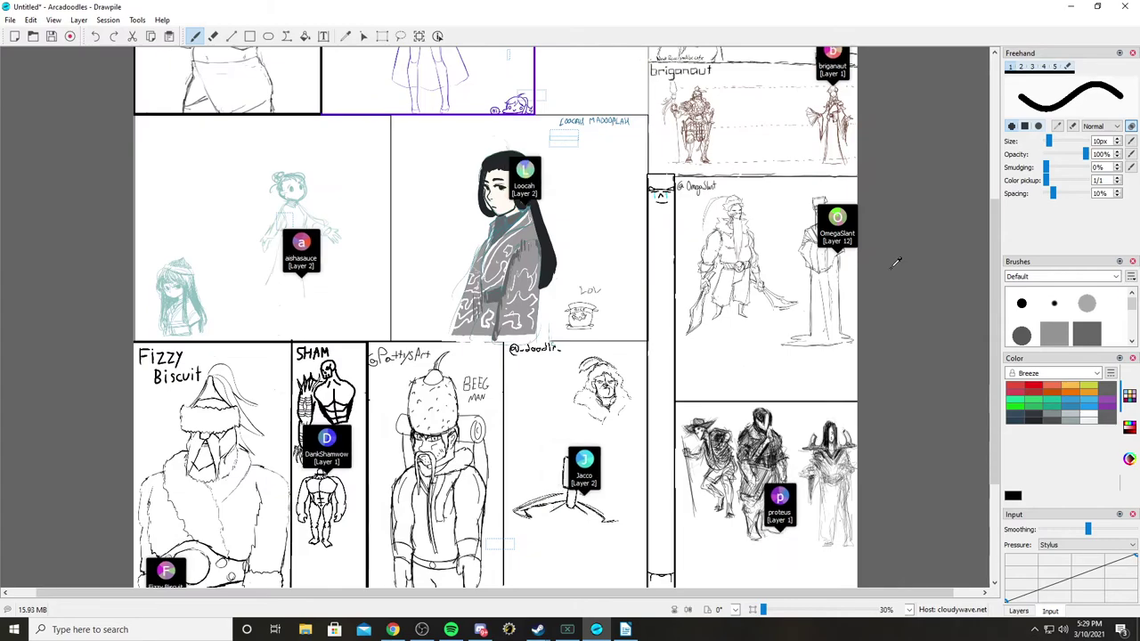
scroll(894, 261, "down", 1)
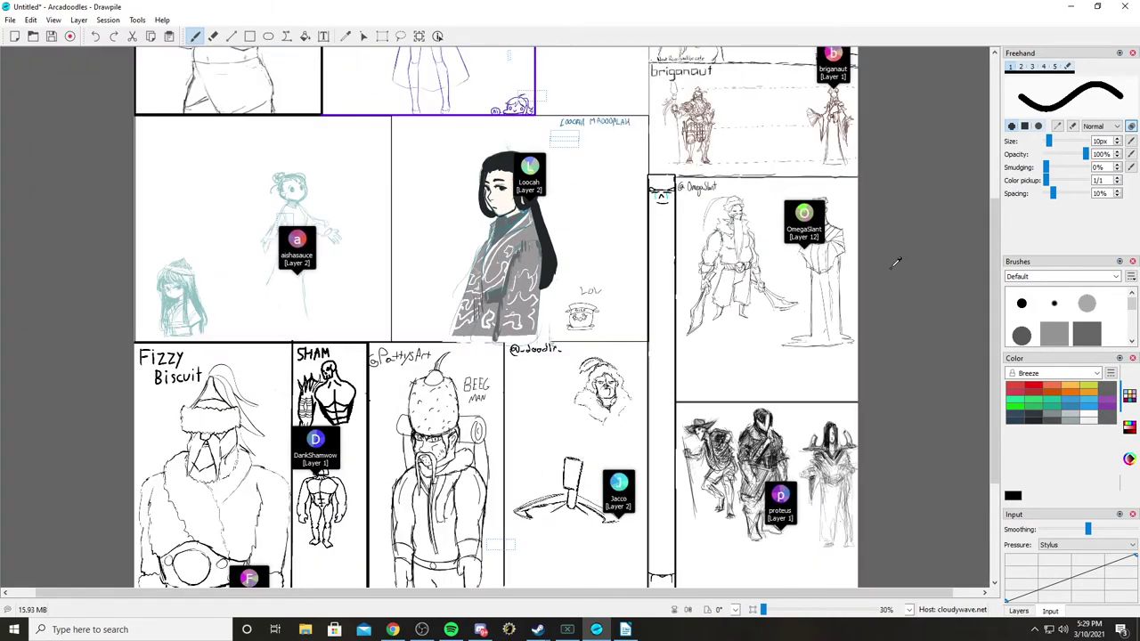
scroll(895, 258, "up", 3)
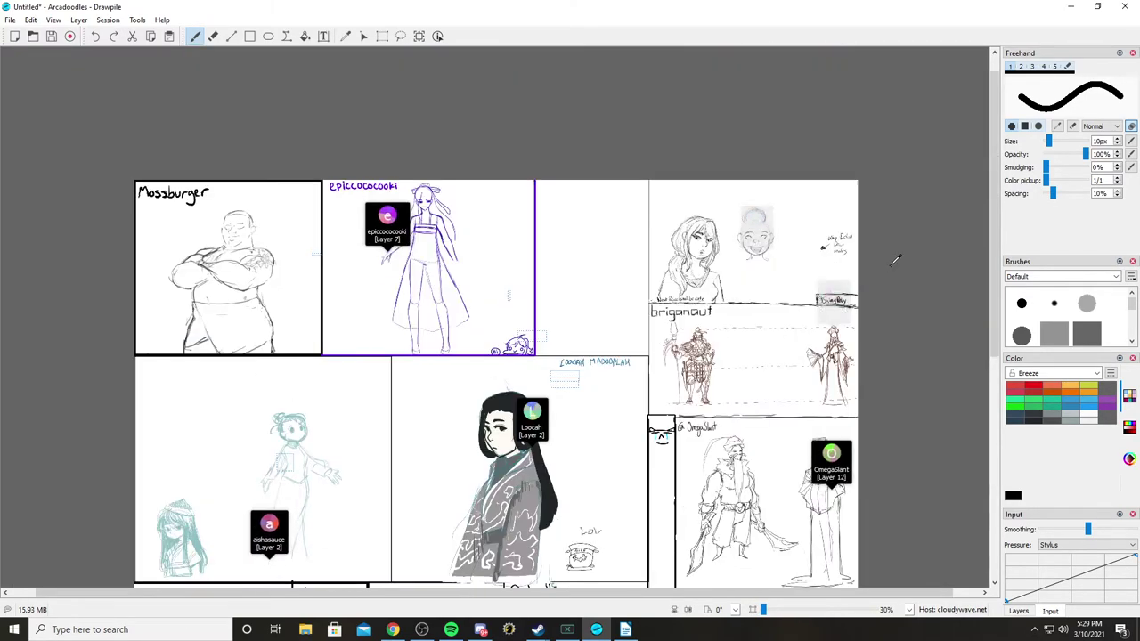
scroll(894, 256, "up", 2)
scroll(889, 254, "down", 2)
scroll(882, 253, "right", 3)
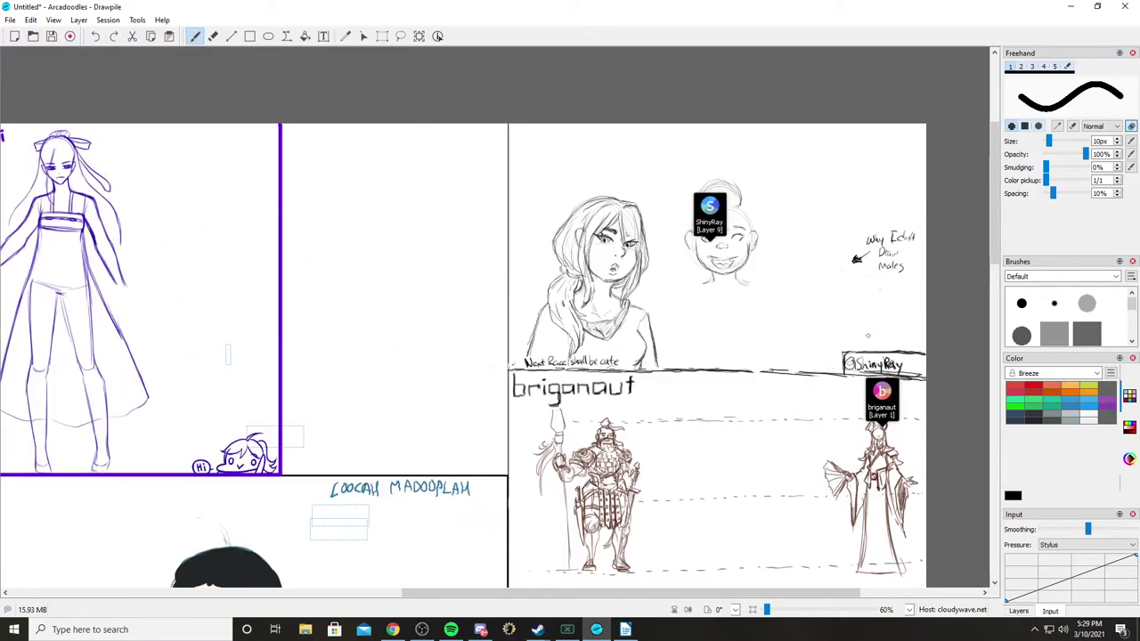
scroll(872, 250, "up", 2)
scroll(871, 251, "up", 1)
scroll(564, 254, "right", 3)
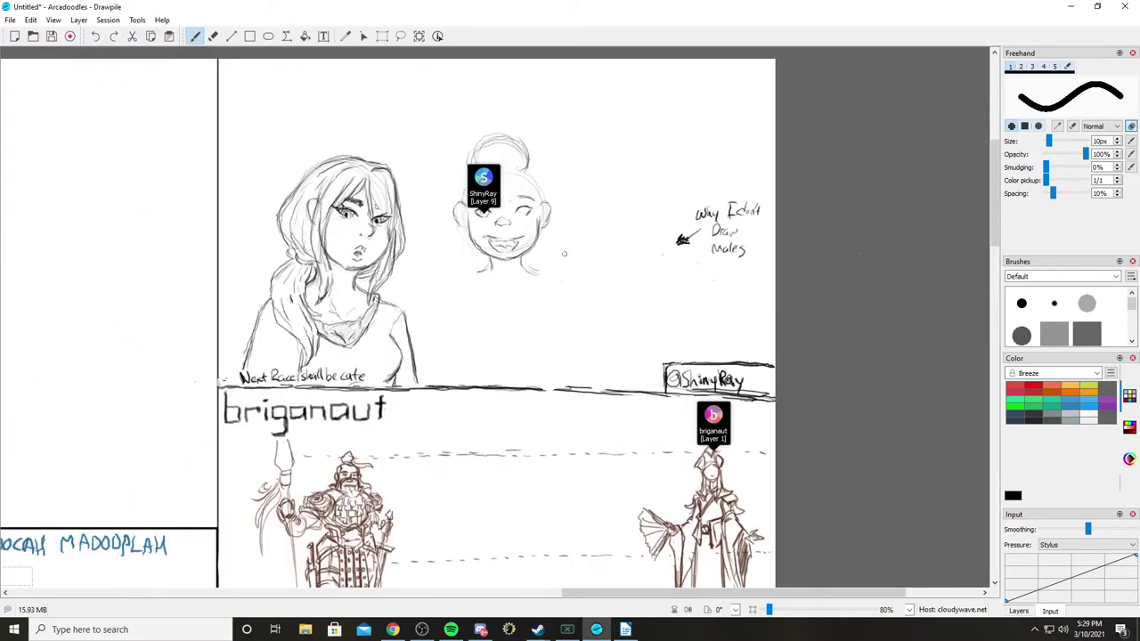
scroll(564, 254, "up", 1)
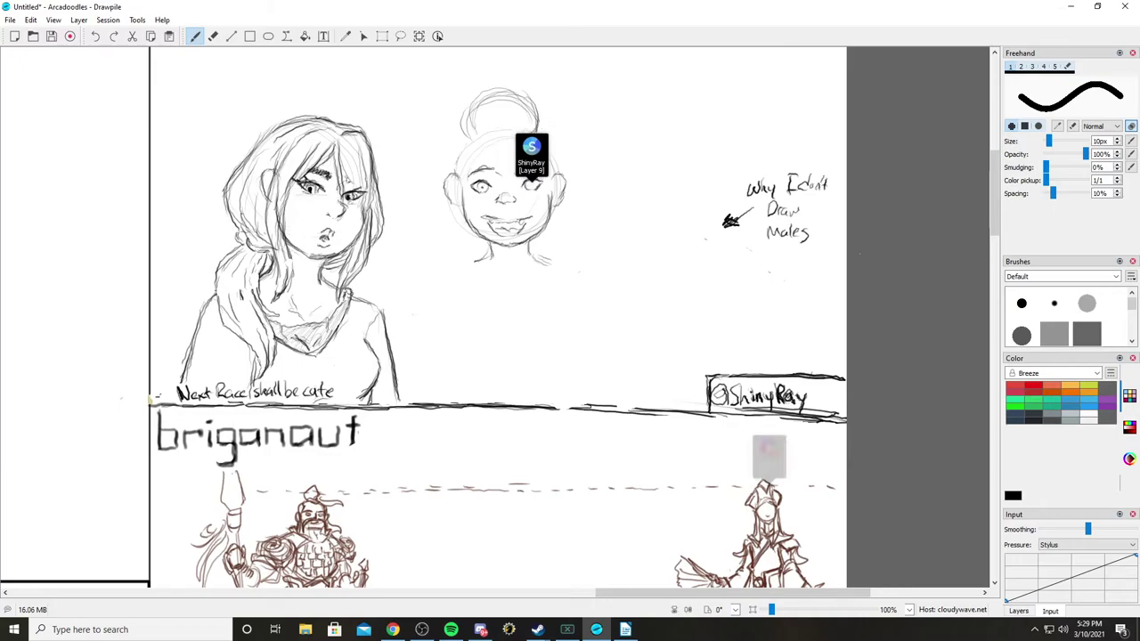
scroll(796, 244, "down", 2)
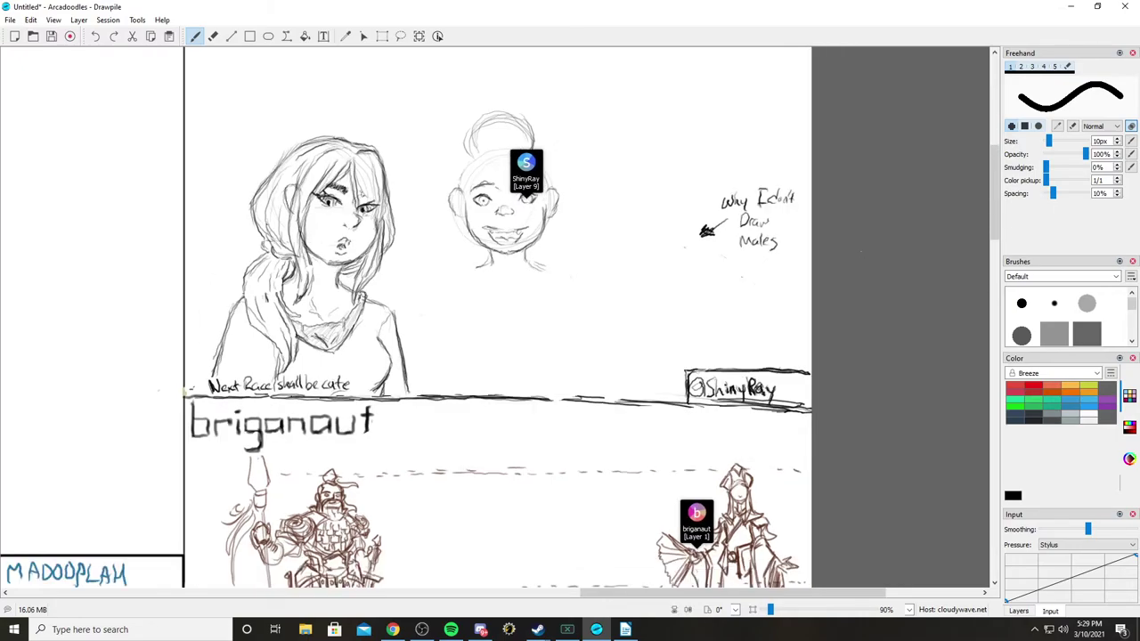
Step: Inspect the armored spearman and fan-bearing figure, along with the long-bearded swordsman and tall robed man below them
scroll(796, 244, "right", 3)
scroll(796, 244, "up", 1)
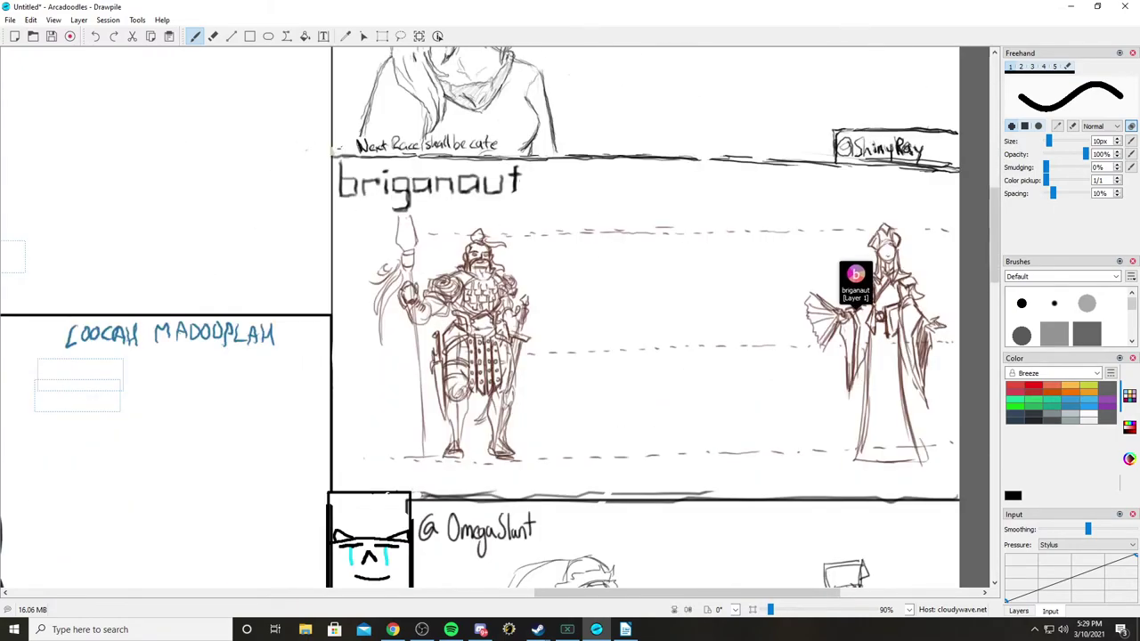
scroll(860, 247, "down", 5)
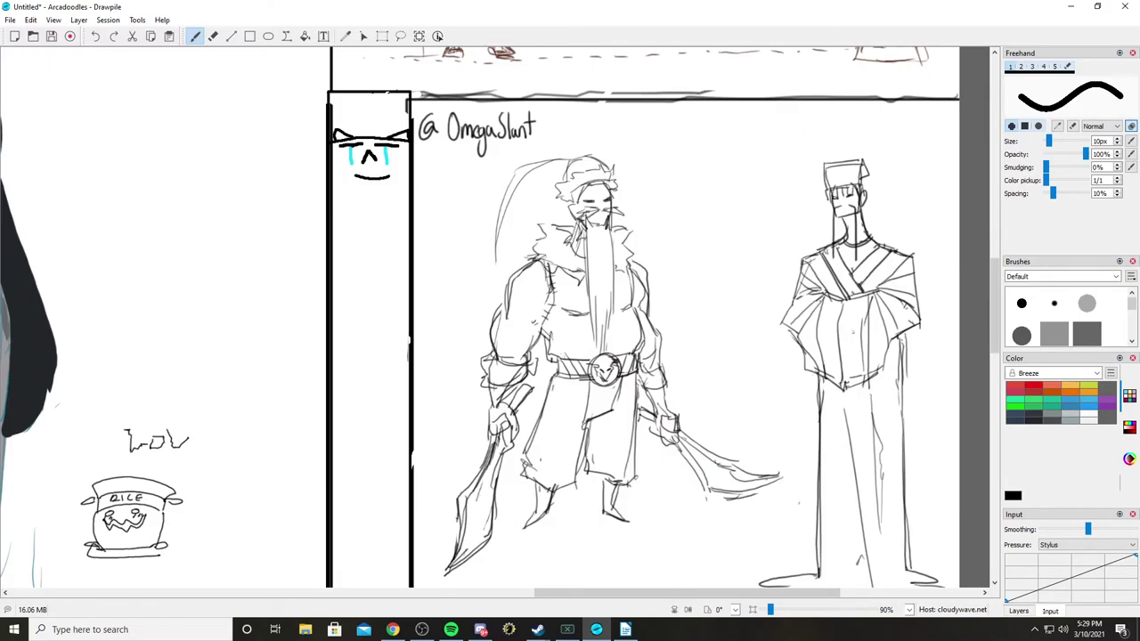
scroll(864, 238, "down", 3)
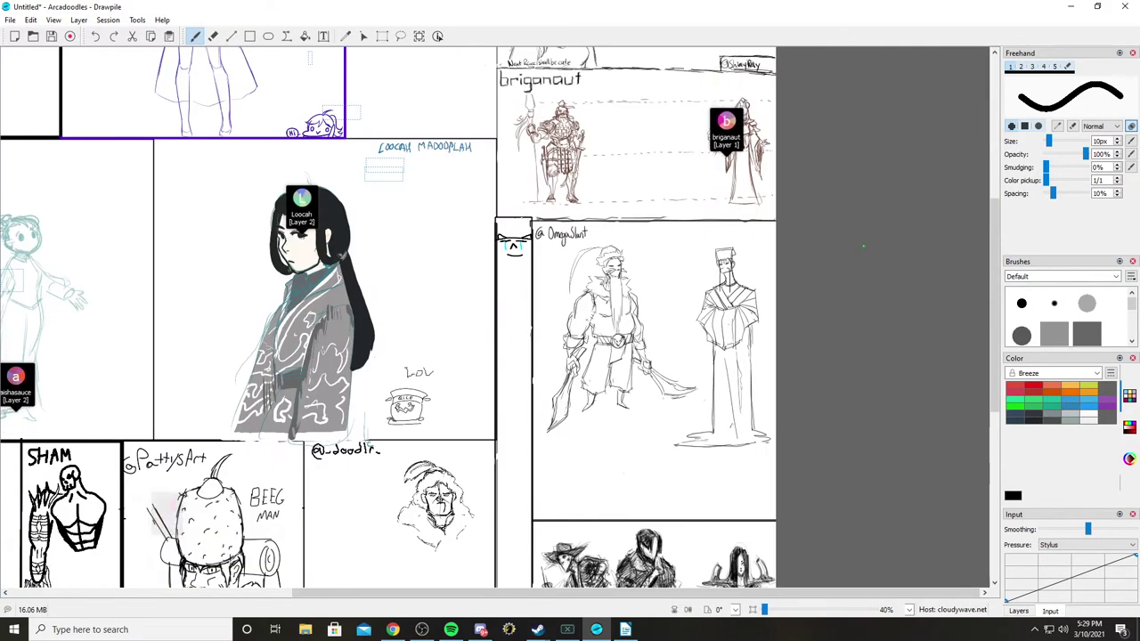
Step: Examine the purple sketch of the woman in a long dress and the bald man with crossed arms
scroll(865, 238, "up", 1)
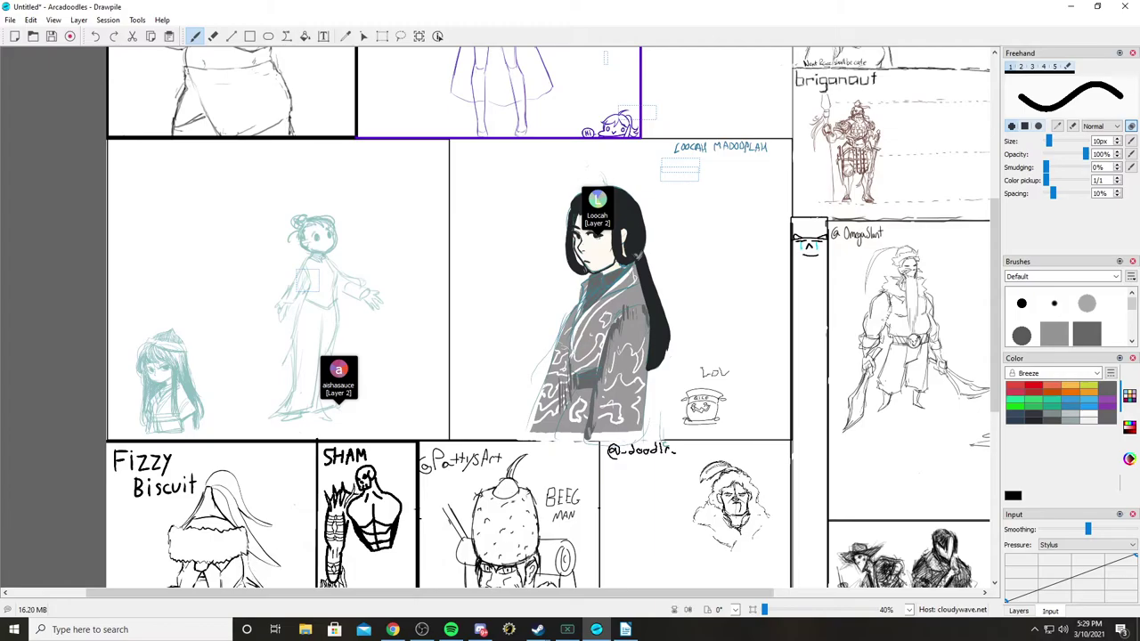
scroll(636, 235, "up", 3)
scroll(605, 231, "up", 2)
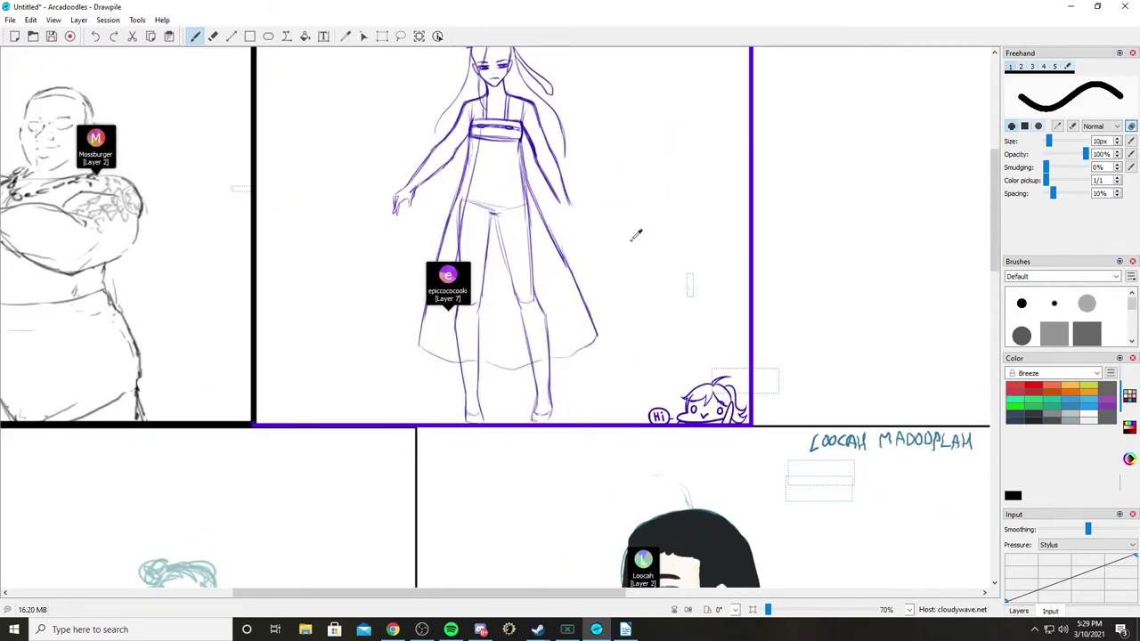
scroll(636, 235, "down", 1)
scroll(654, 228, "down", 1)
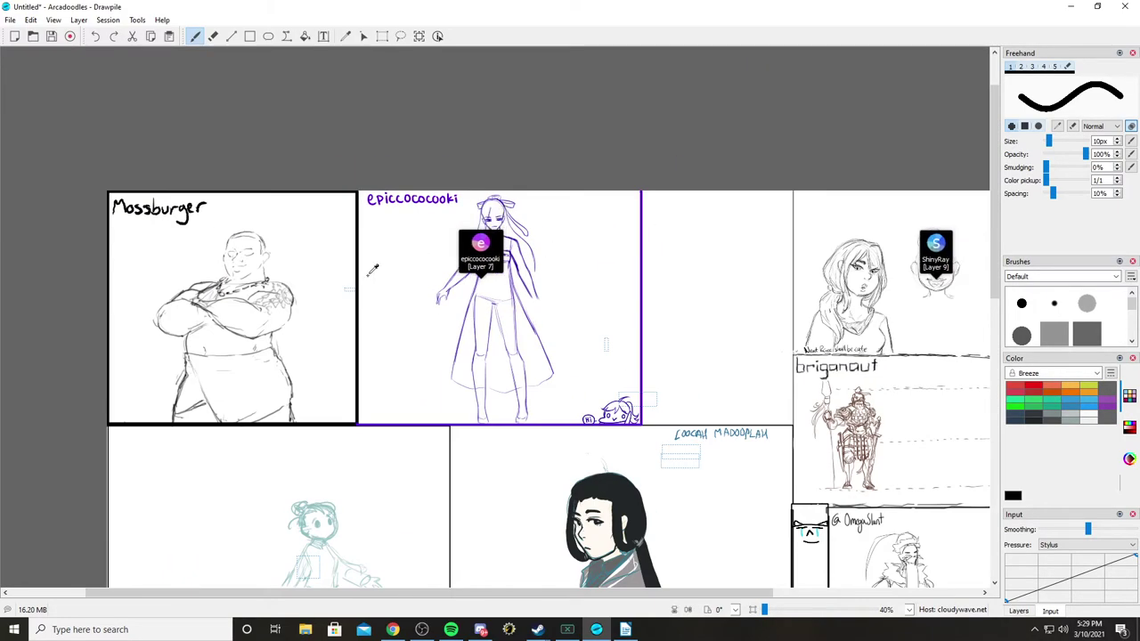
Step: Examine the fur-hatted figures and skull-faced man in the lower panels, plus the teal and black-haired characters above them
scroll(372, 270, "down", 3)
scroll(368, 267, "up", 3)
scroll(368, 267, "up", 1)
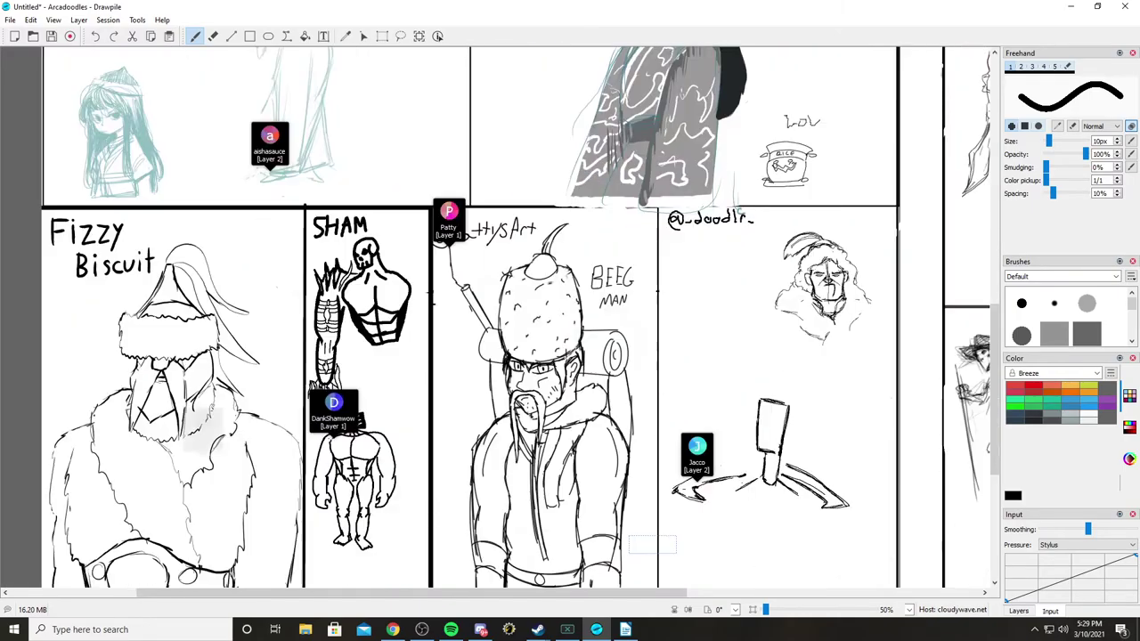
scroll(364, 349, "down", 2)
scroll(364, 349, "up", 5)
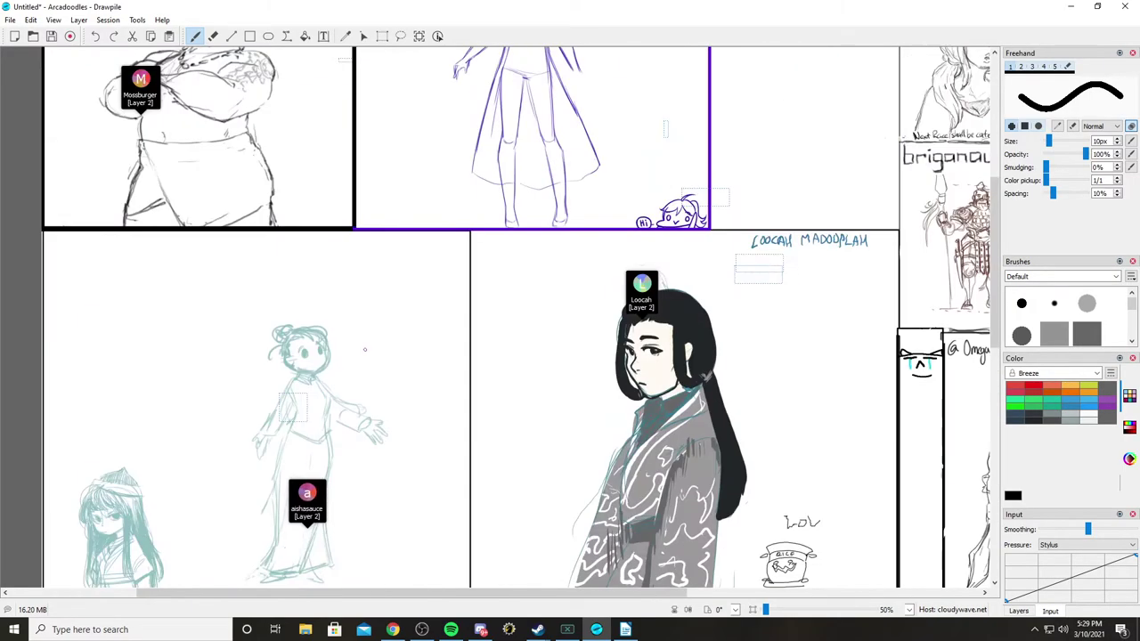
Step: Look over the canvas from the upper character panels down to the dark hooded figures at a broader overview
scroll(364, 349, "up", 3)
scroll(364, 349, "down", 2)
scroll(364, 349, "down", 1)
scroll(241, 270, "right", 1)
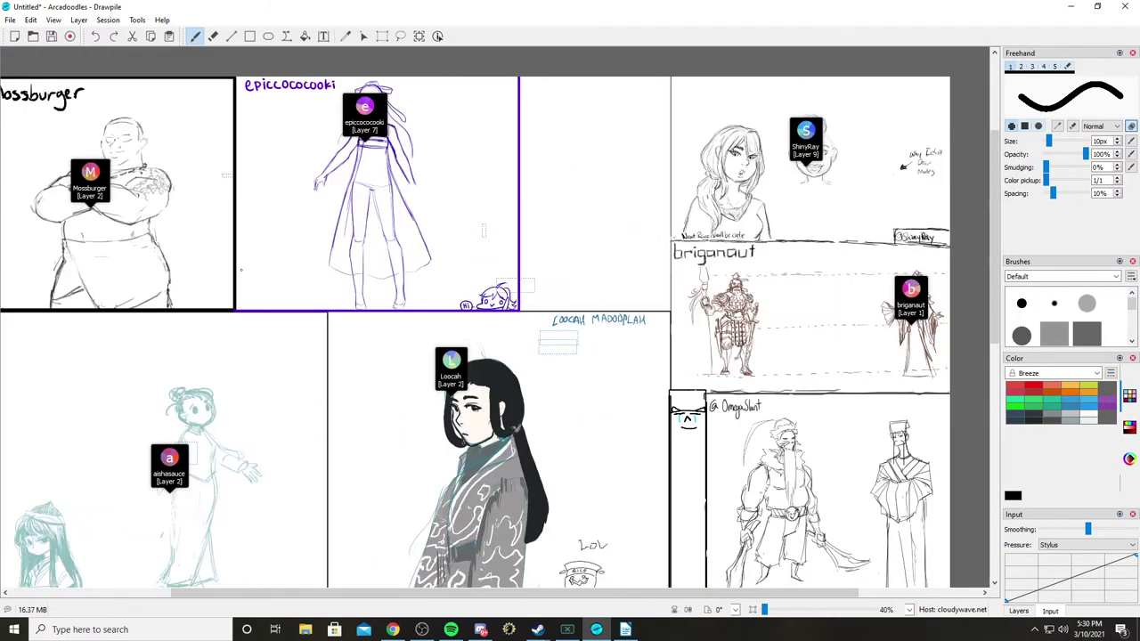
scroll(241, 270, "down", 1)
scroll(240, 270, "up", 1)
scroll(240, 270, "down", 3)
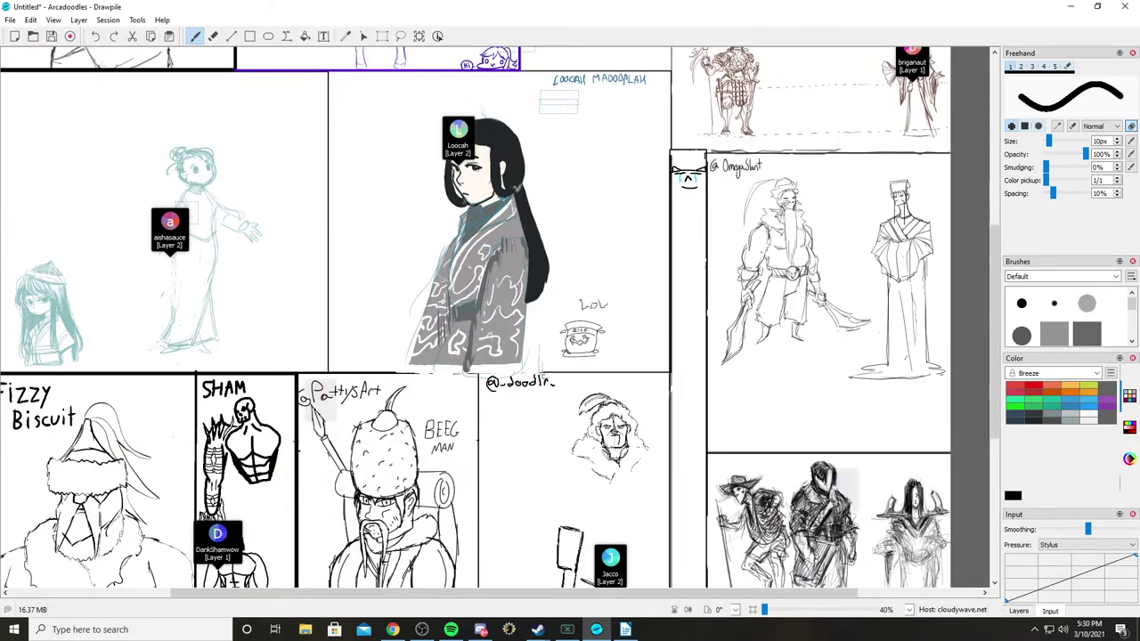
scroll(394, 258, "down", 1)
scroll(395, 257, "down", 1)
scroll(430, 268, "up", 1)
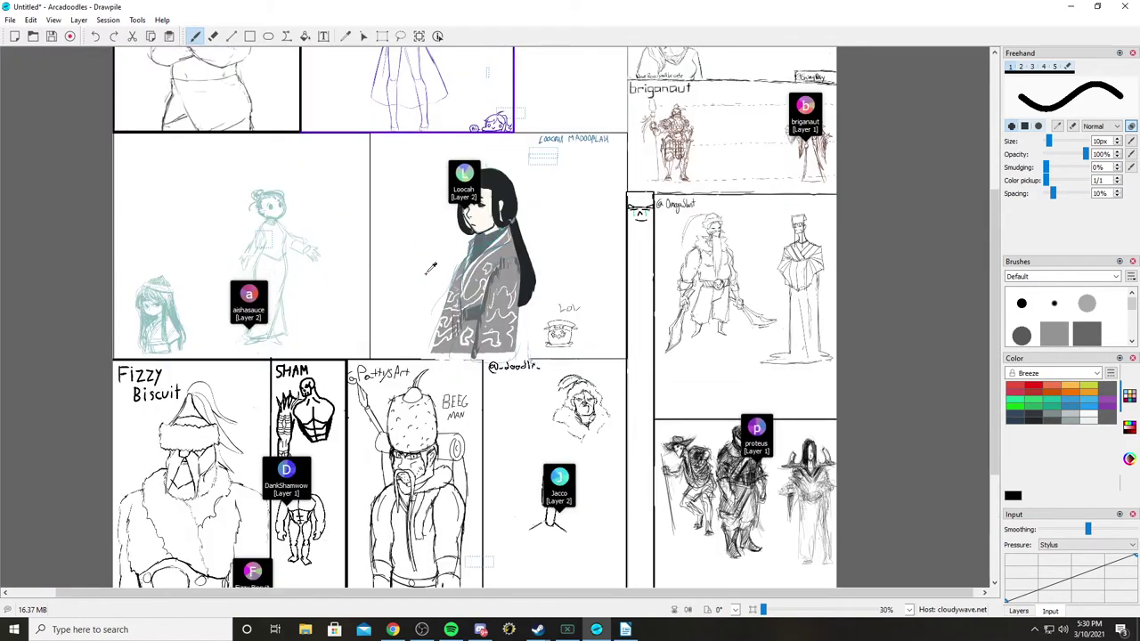
scroll(430, 268, "left", 1)
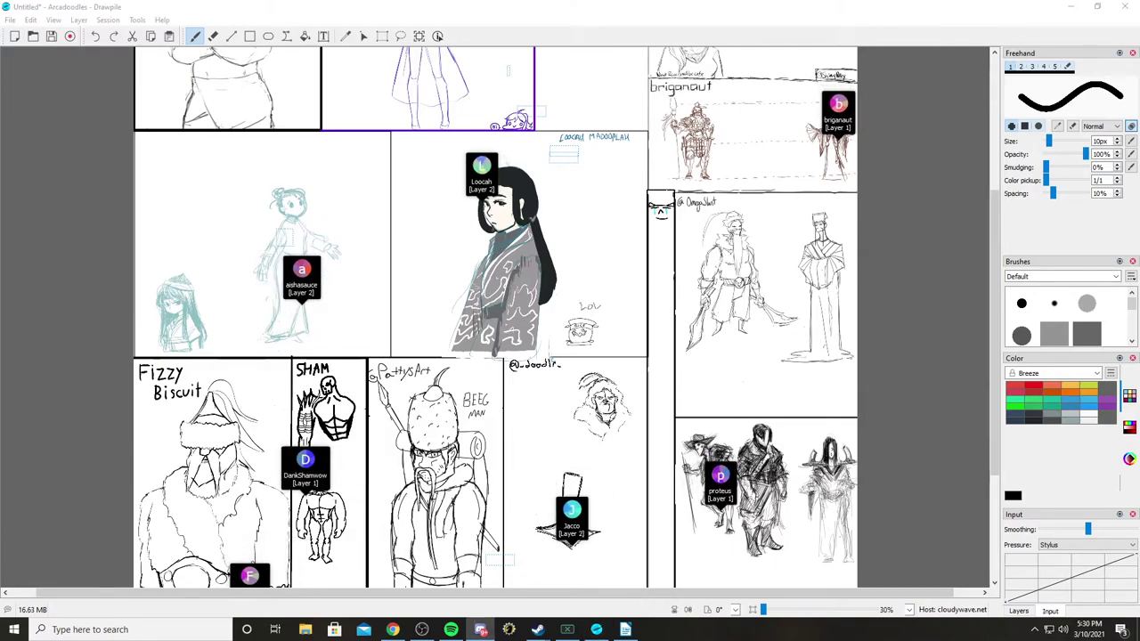
Step: Switch to Chrome, view the posted drawing labeled "NORTH" of a bare-chested masked warrior, and close it
key("alt+Tab")
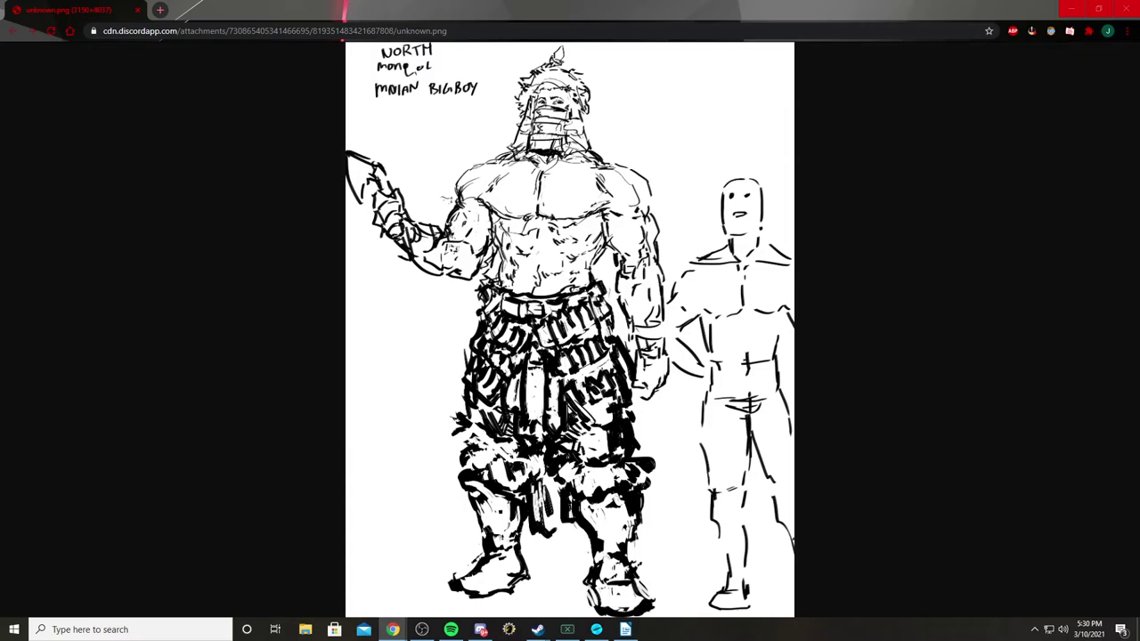
left_click(1127, 9)
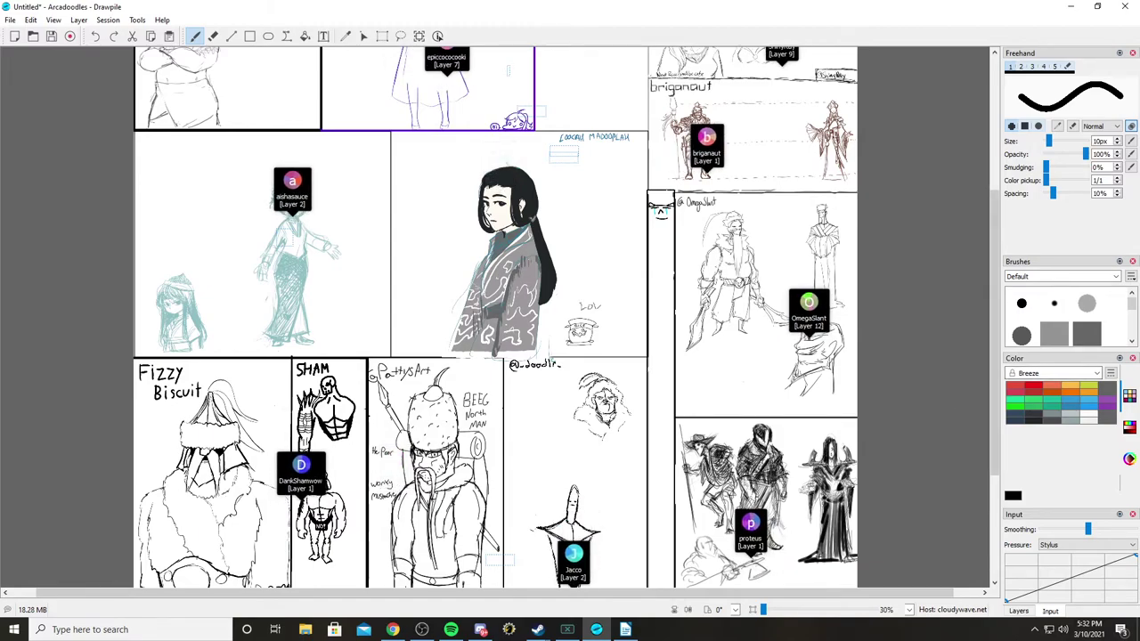
Step: Review the updated sketches in the lower and upper panels, ending on the canvas's middle rows
scroll(495, 316, "down", 2)
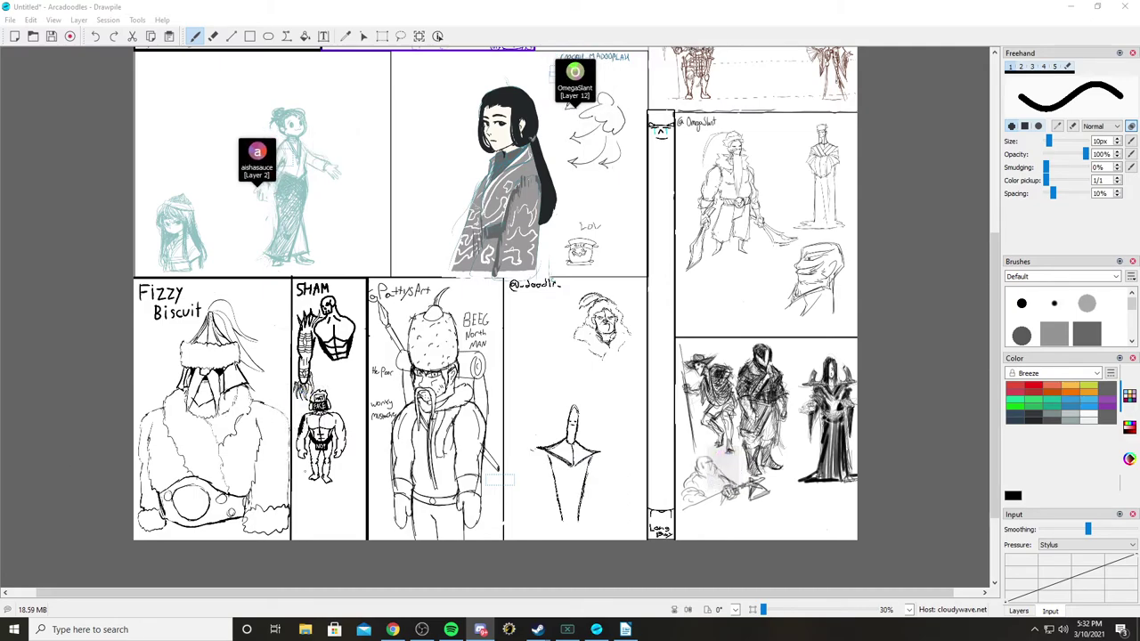
scroll(495, 317, "up", 5)
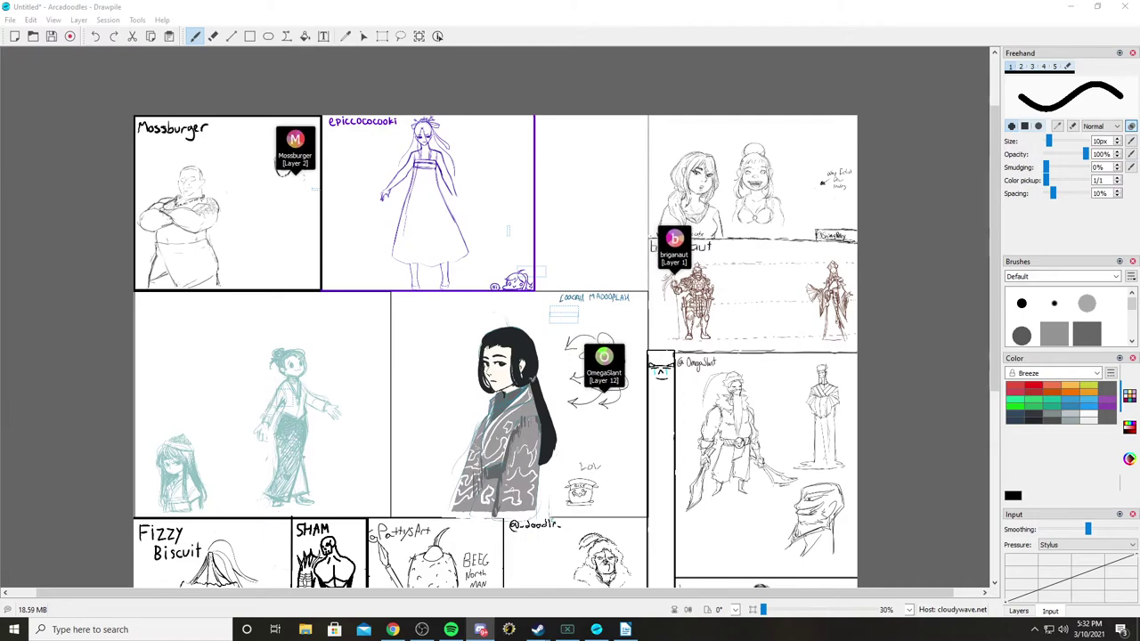
scroll(495, 317, "down", 2)
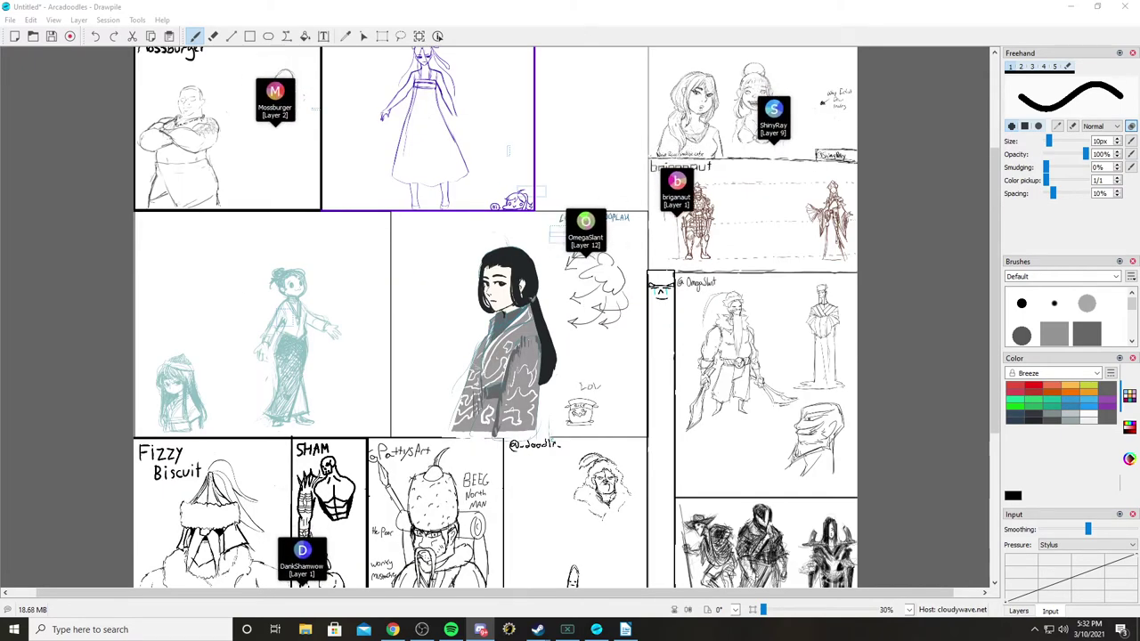
scroll(495, 317, "up", 2)
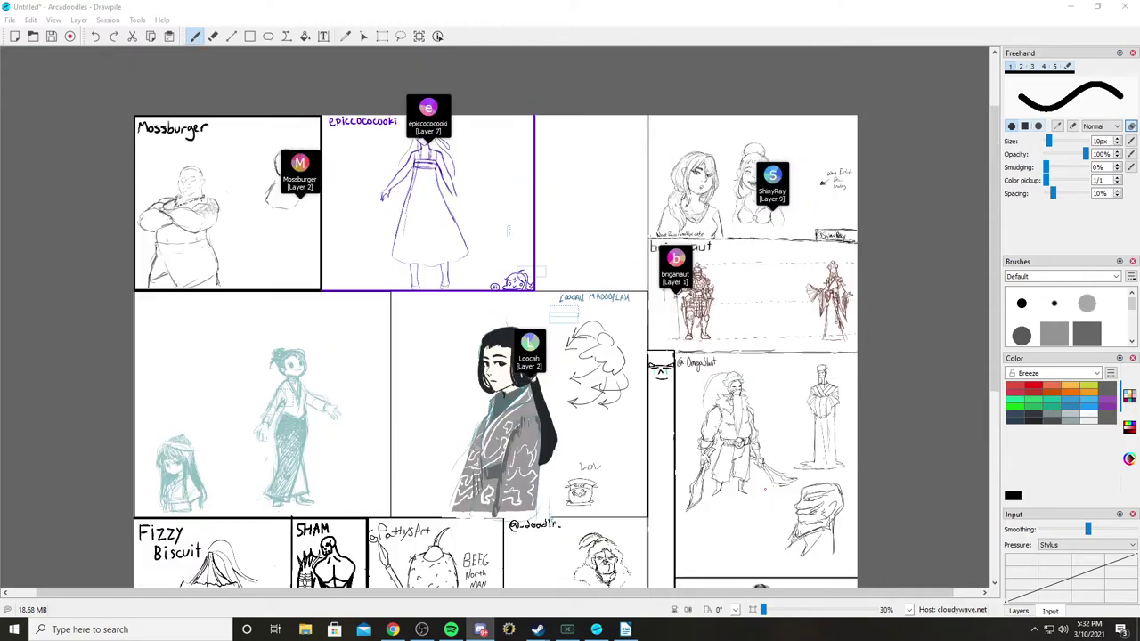
scroll(495, 317, "down", 4)
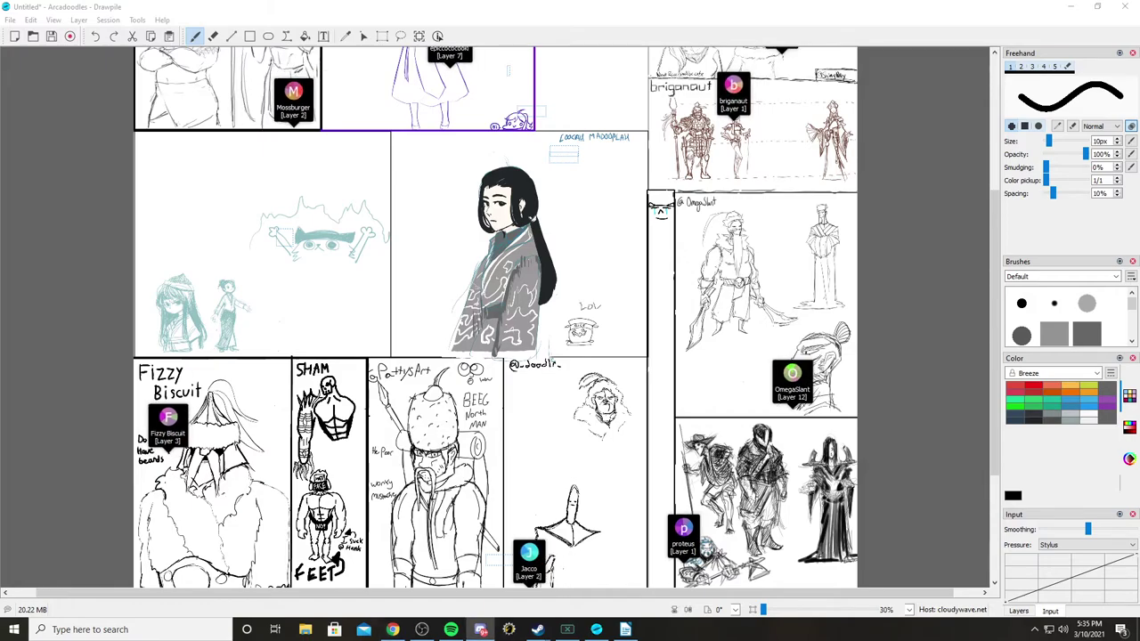
Step: Switch to Chrome, view the posted sketch of three standing figures beside a tall bearded warrior, and close it
key("alt+Tab")
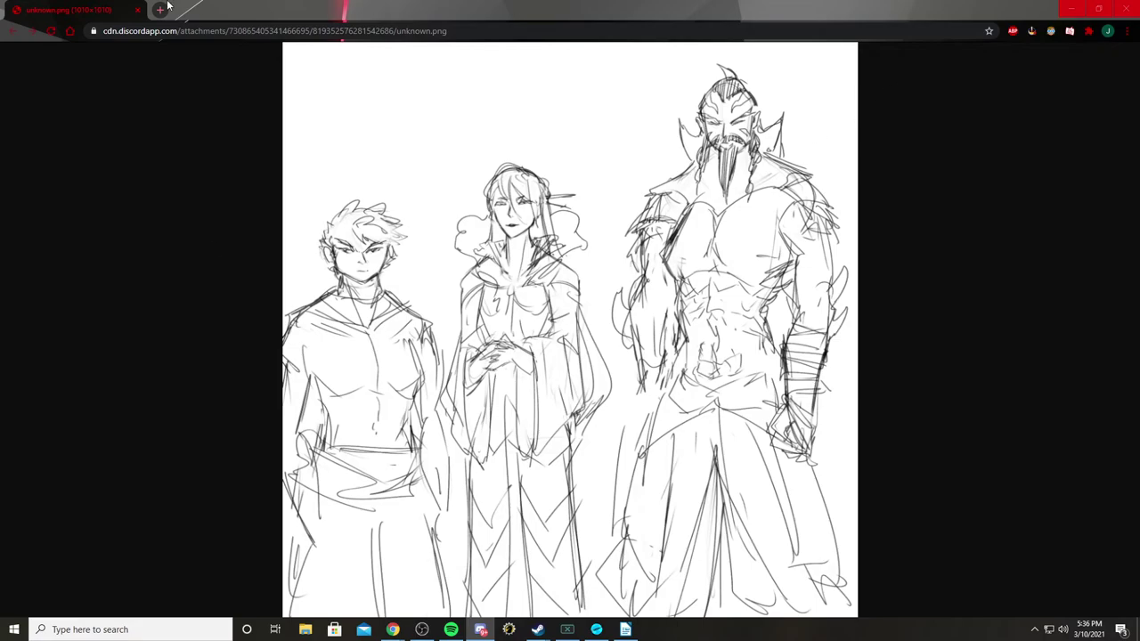
left_click(138, 11)
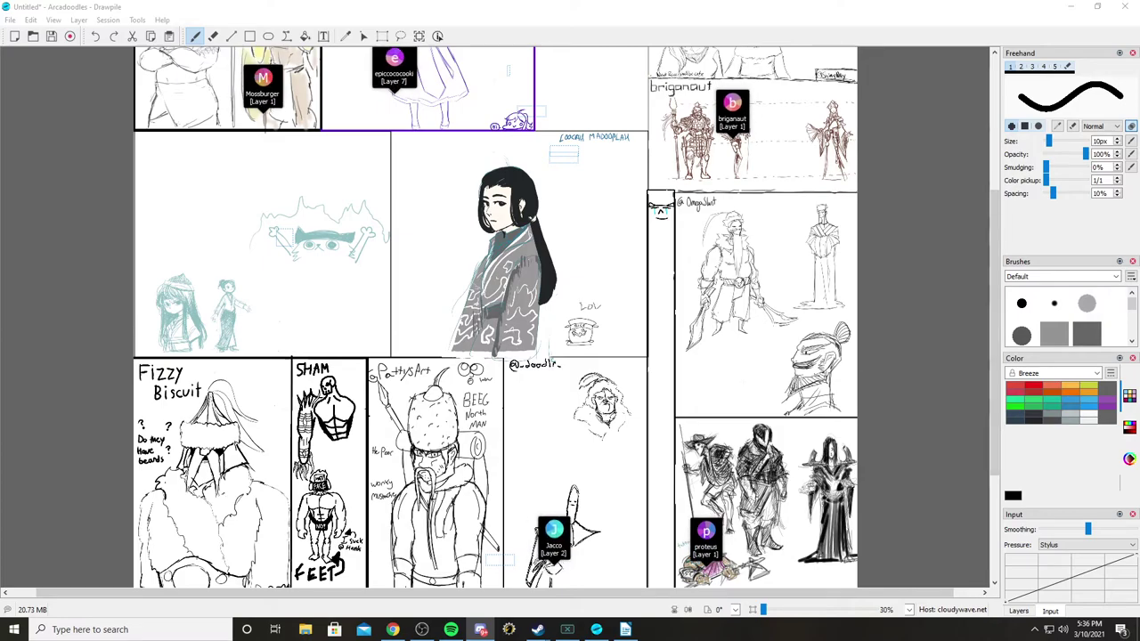
Step: Examine the long-headed robed figure in the lower panels, the dark hooded figures and the tattooed axe-bearer beside them
scroll(495, 316, "down", 3)
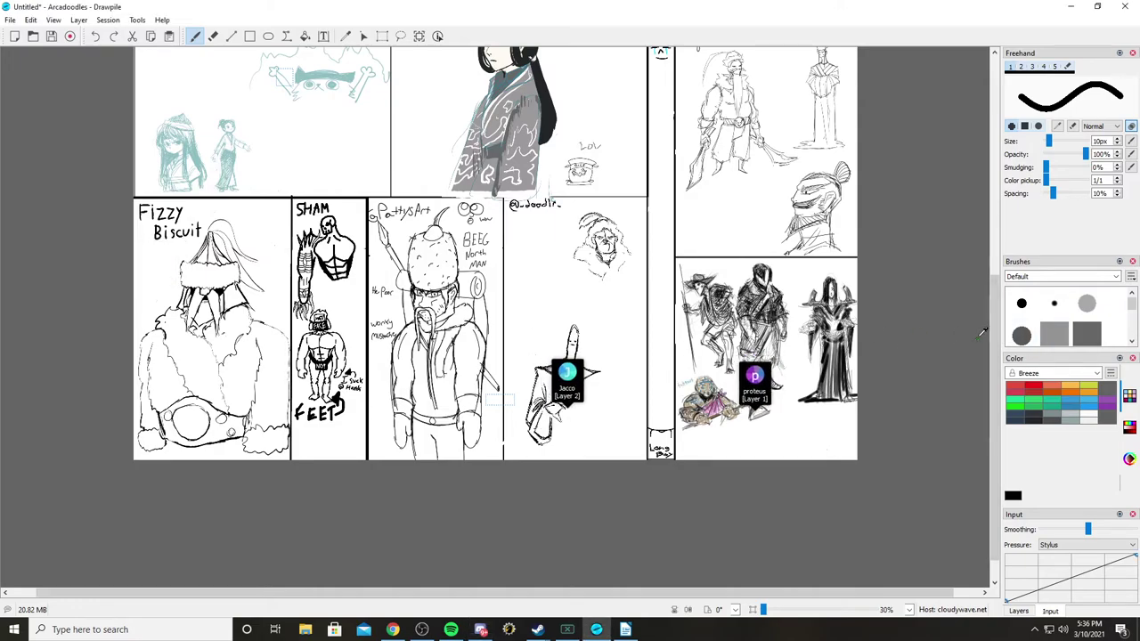
scroll(984, 331, "up", 1)
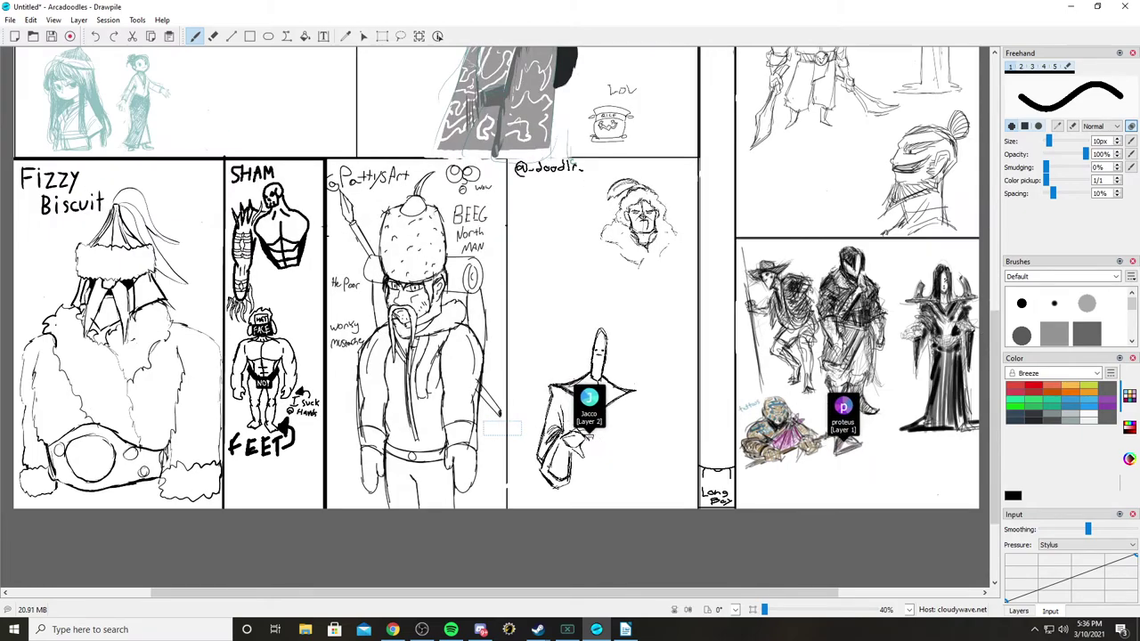
scroll(984, 332, "right", 2)
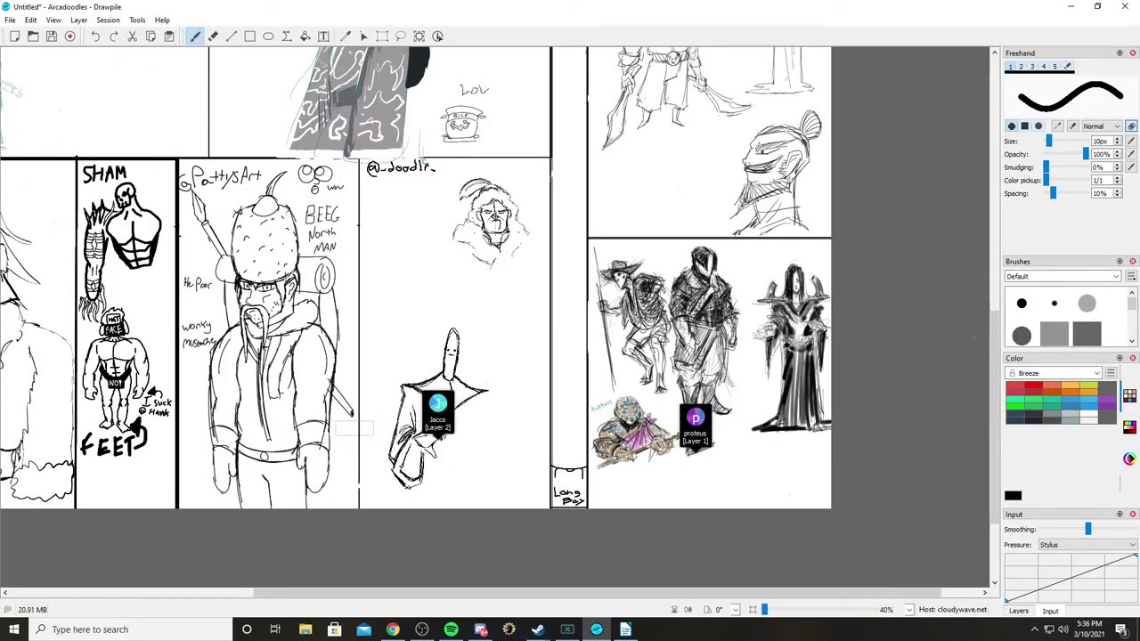
scroll(984, 331, "up", 1)
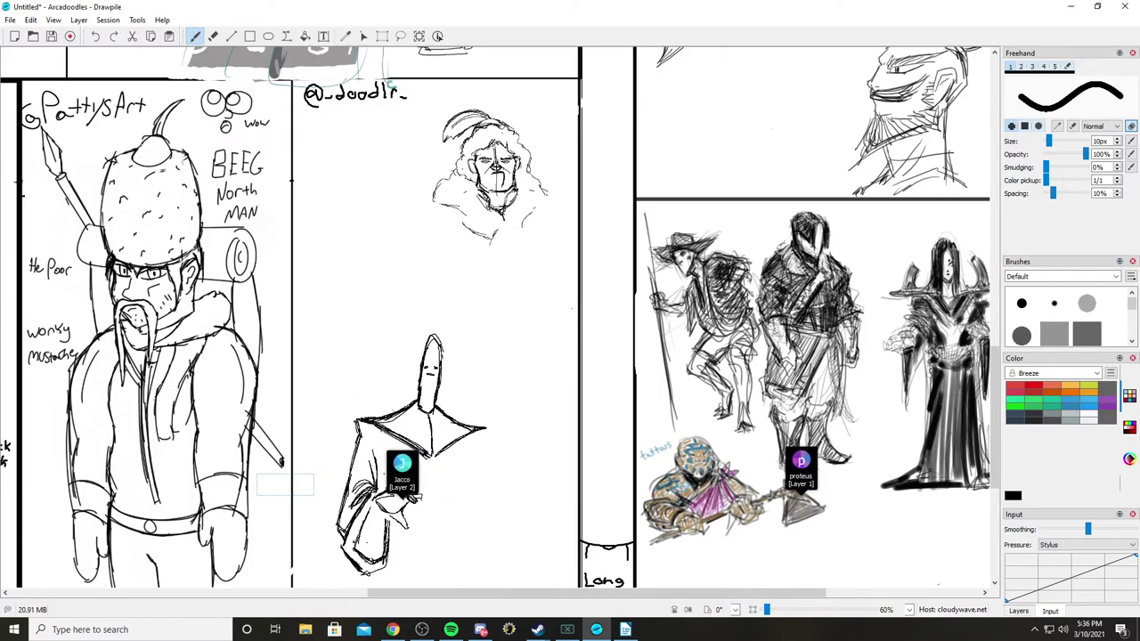
scroll(984, 331, "down", 1)
scroll(984, 331, "right", 2)
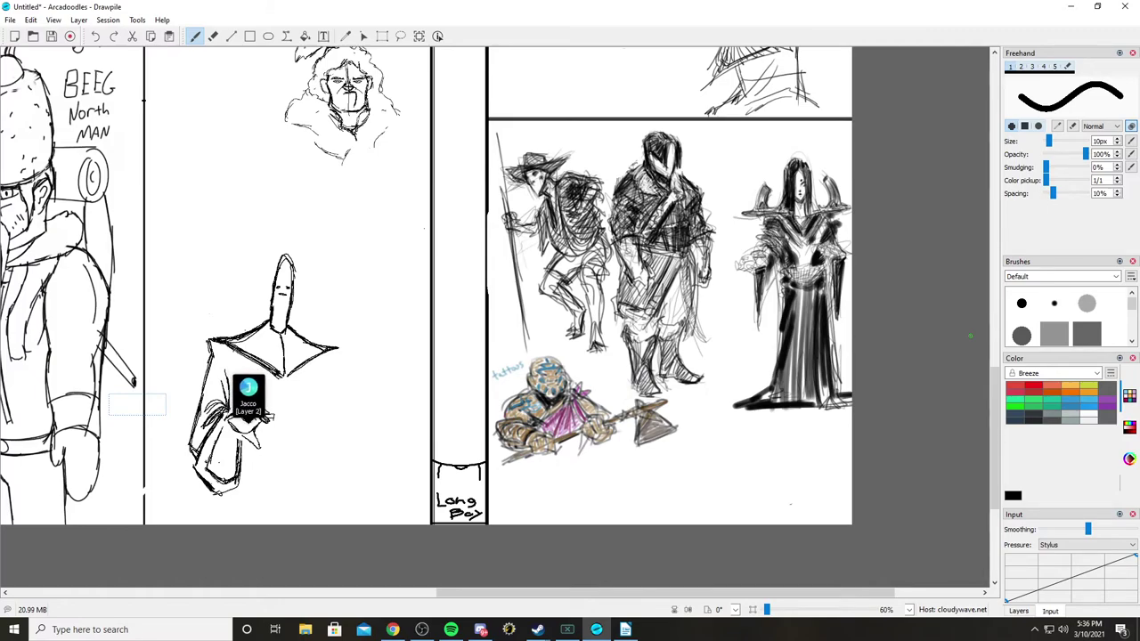
scroll(970, 333, "down", 2)
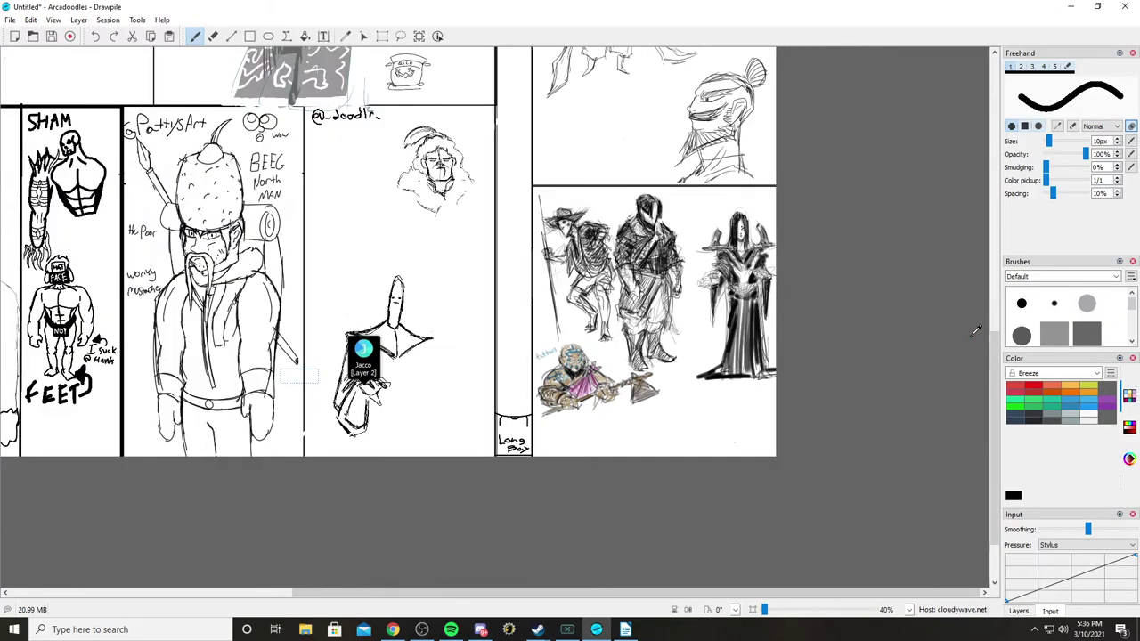
scroll(975, 328, "down", 2)
Step: Inspect the "Noble" and "Southern" female portraits in the upper panels at close range
scroll(975, 328, "up", 4)
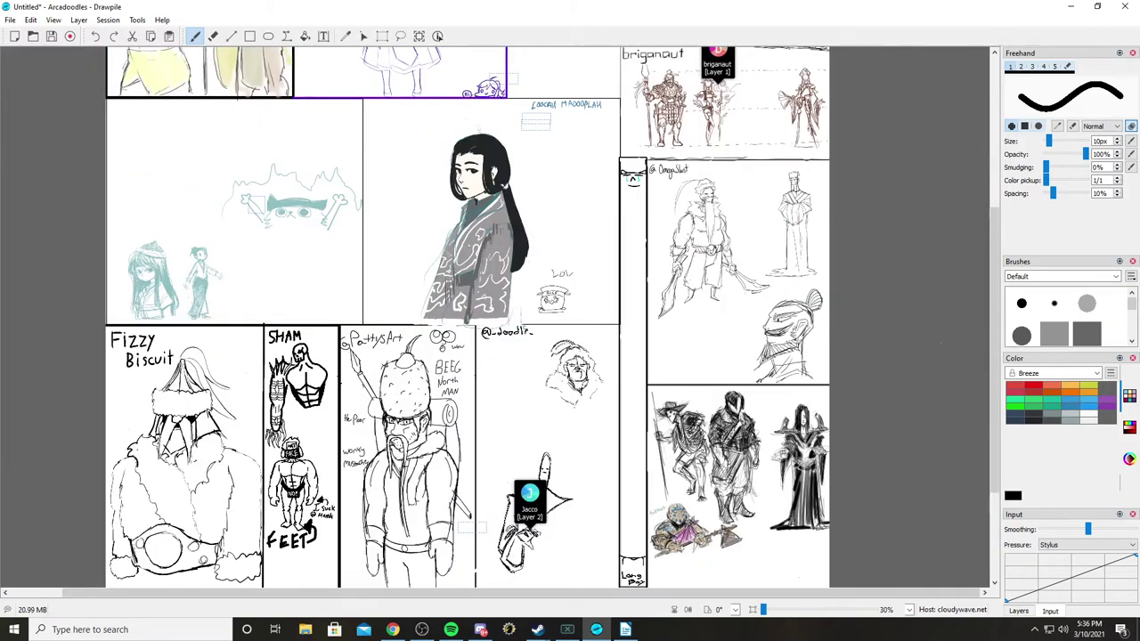
scroll(944, 333, "up", 4)
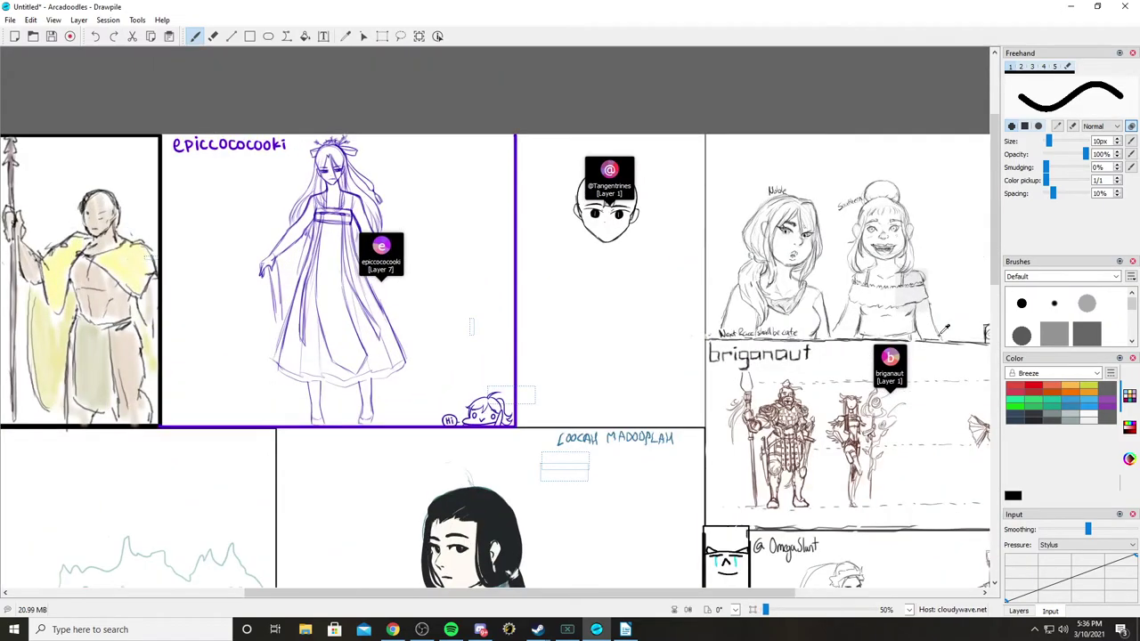
scroll(945, 327, "right", 5)
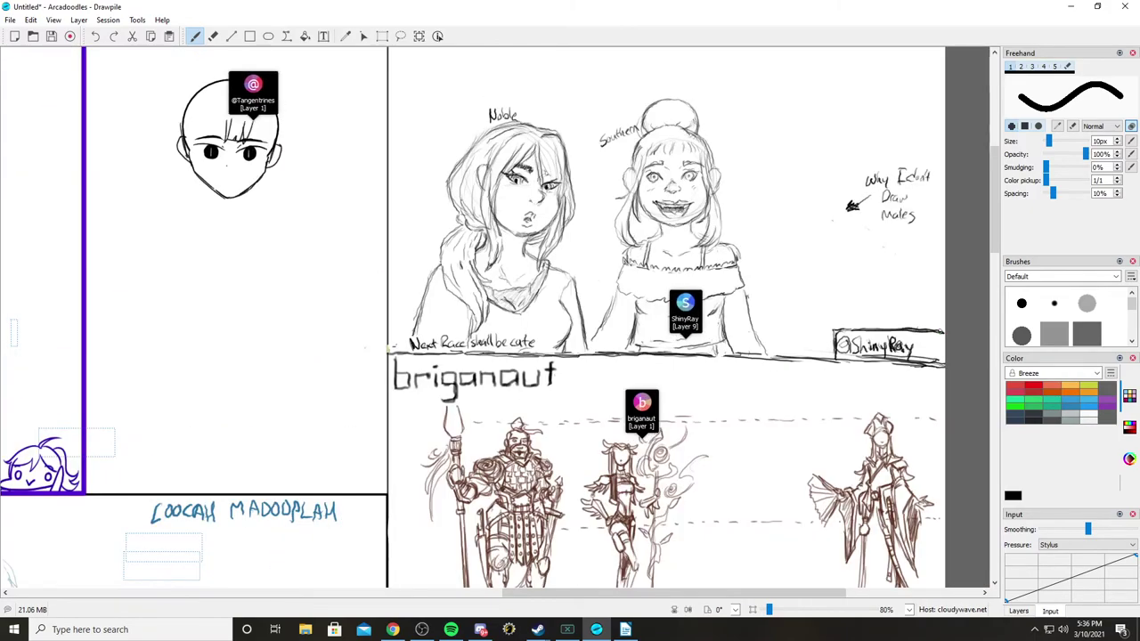
scroll(946, 326, "right", 3)
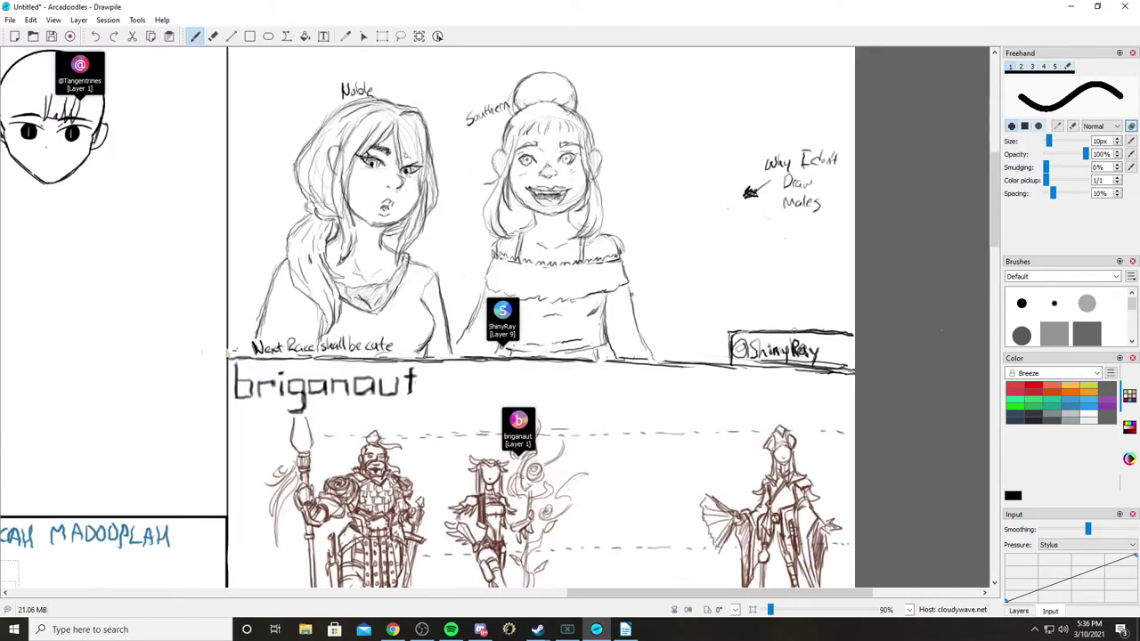
scroll(945, 326, "up", 1)
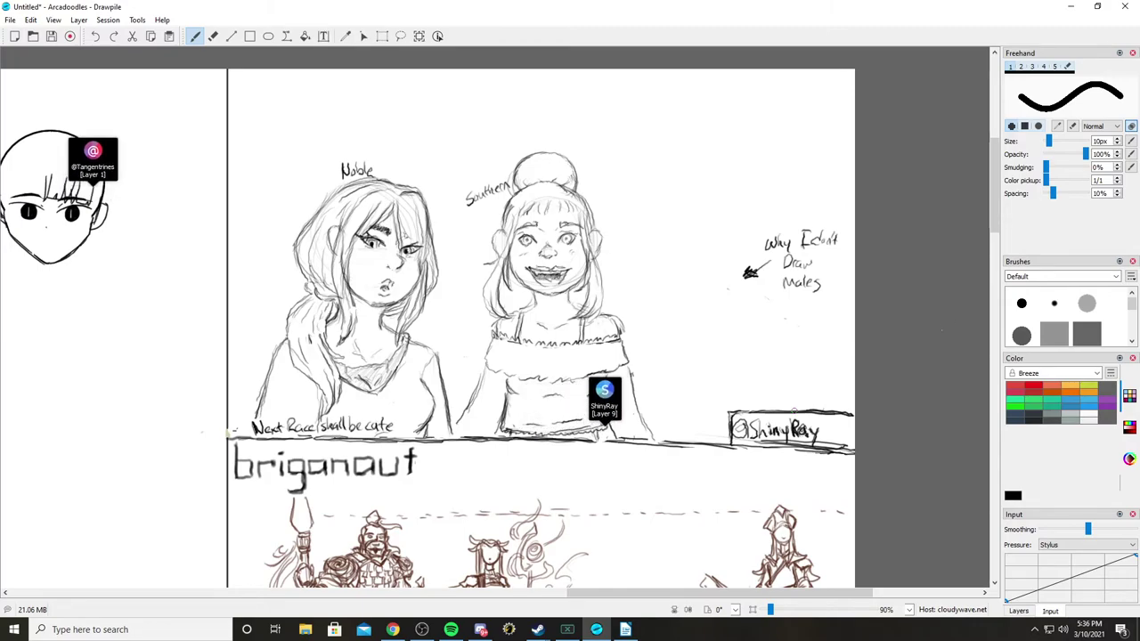
scroll(945, 326, "up", 5)
scroll(945, 326, "down", 5)
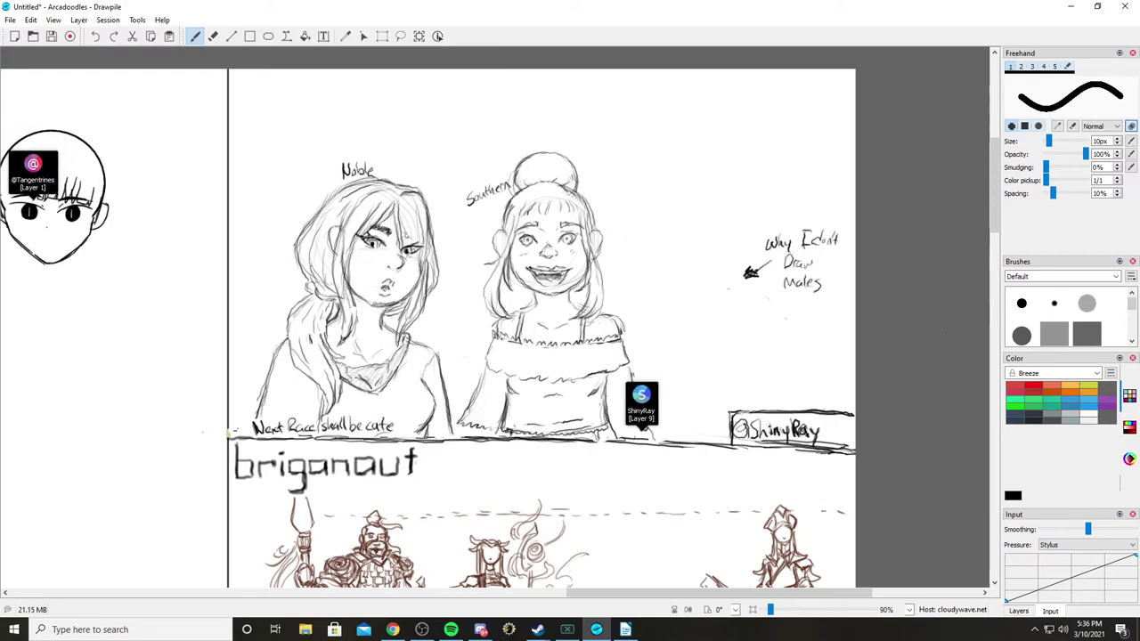
scroll(946, 326, "down", 3)
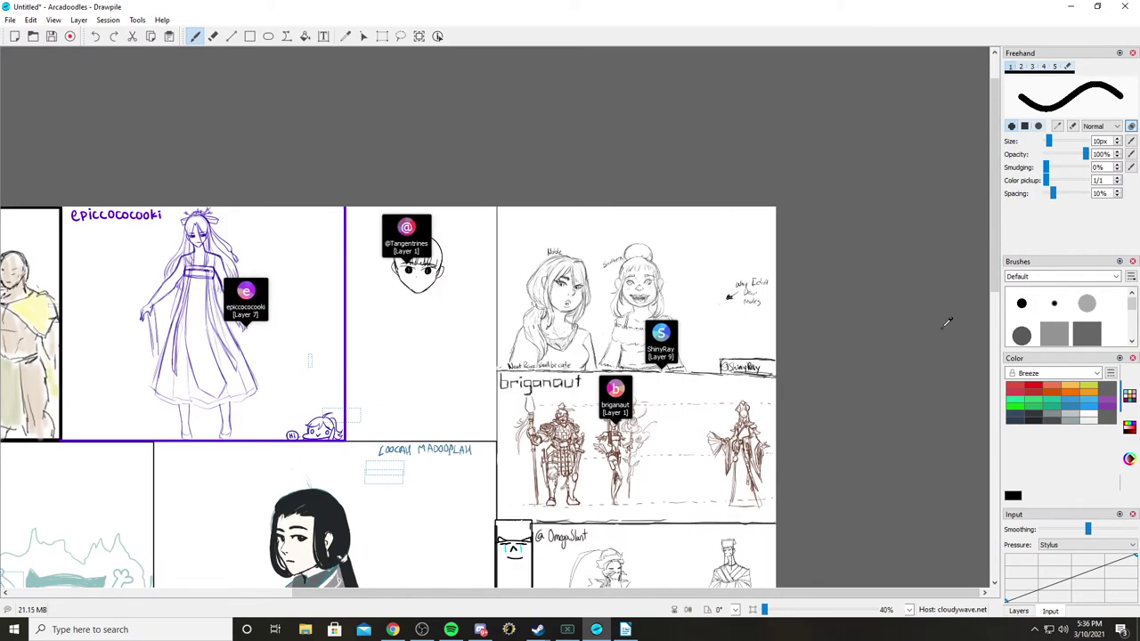
scroll(946, 322, "up", 2)
scroll(947, 321, "up", 3)
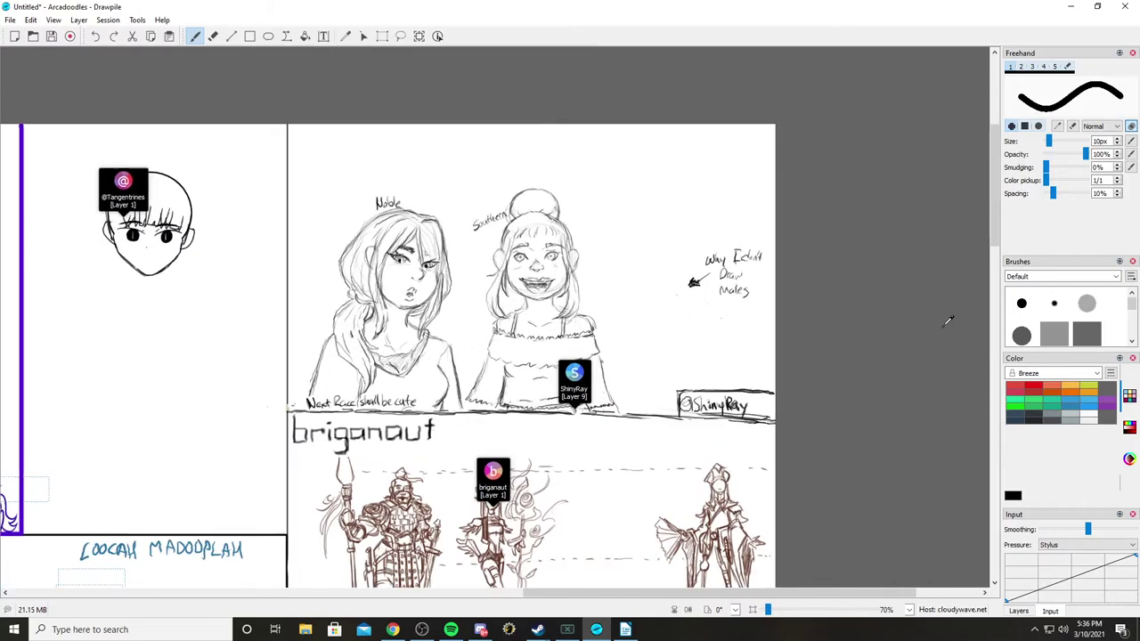
Step: Examine the red-brown armored line-up, the yellow-clothed pair and the purple-lined figure in a long dress
scroll(947, 320, "down", 5)
scroll(943, 85, "up", 1)
scroll(946, 317, "down", 5)
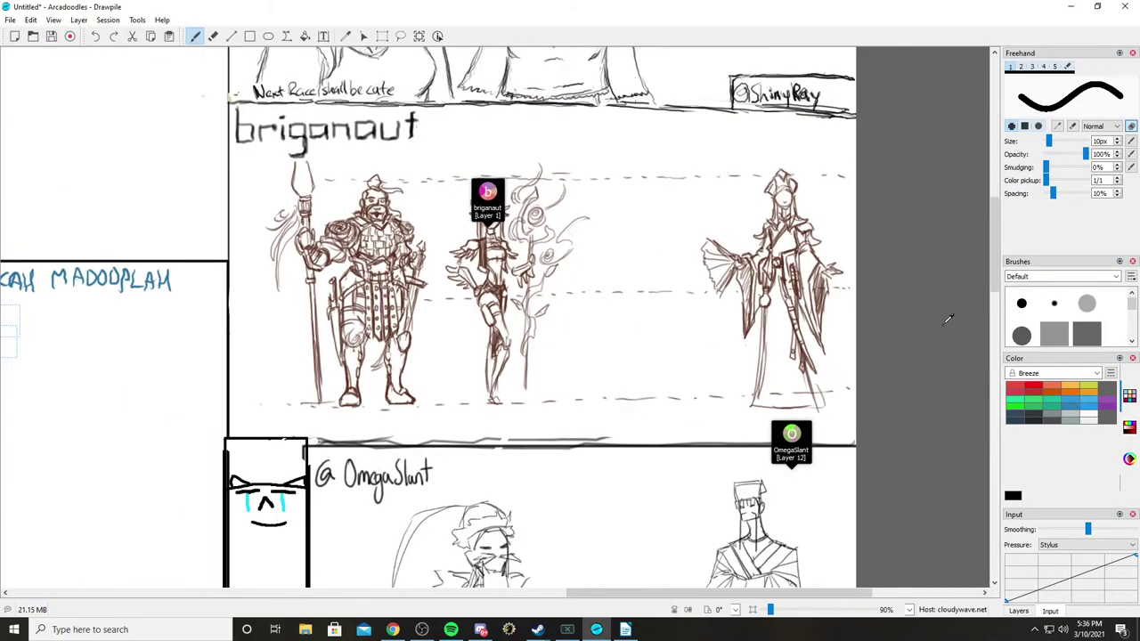
scroll(495, 322, "left", 3)
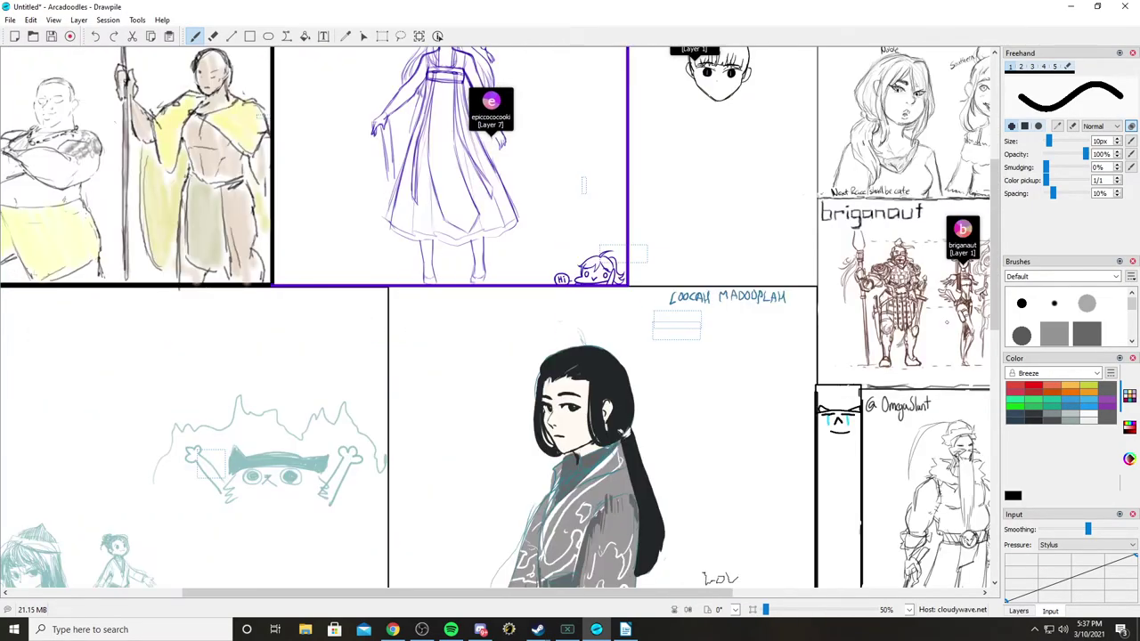
scroll(495, 321, "up", 3)
scroll(949, 318, "down", 1)
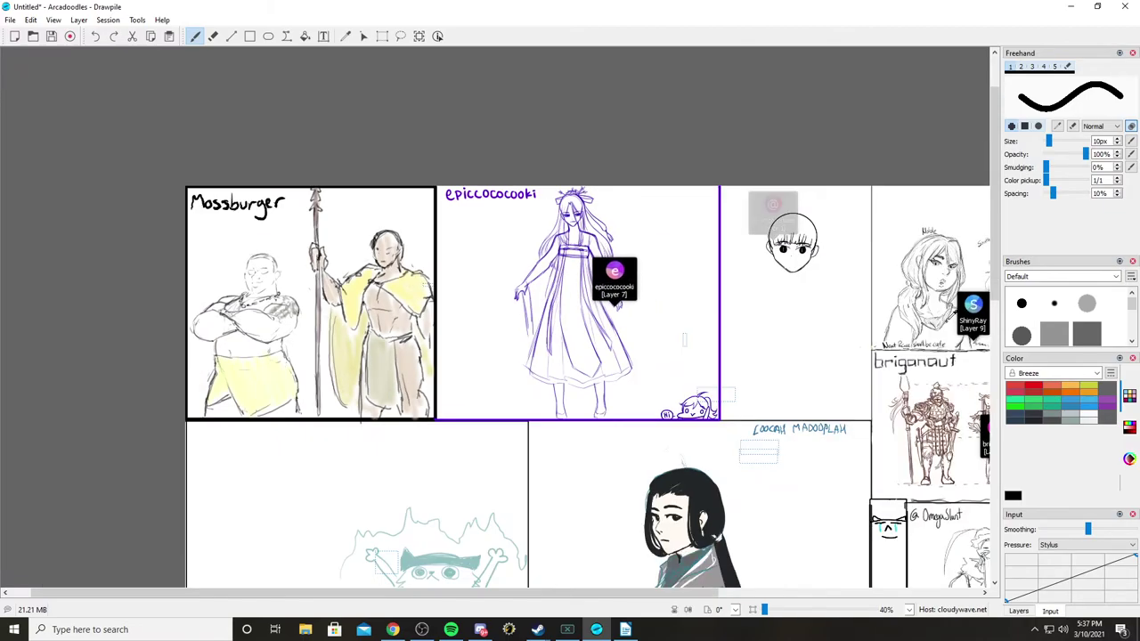
Step: Look over the canvas between the upper character panels and the lower row with the fur-coated figure being colored
scroll(951, 316, "down", 3)
scroll(952, 315, "right", 3)
scroll(952, 314, "down", 1)
scroll(949, 318, "down", 5)
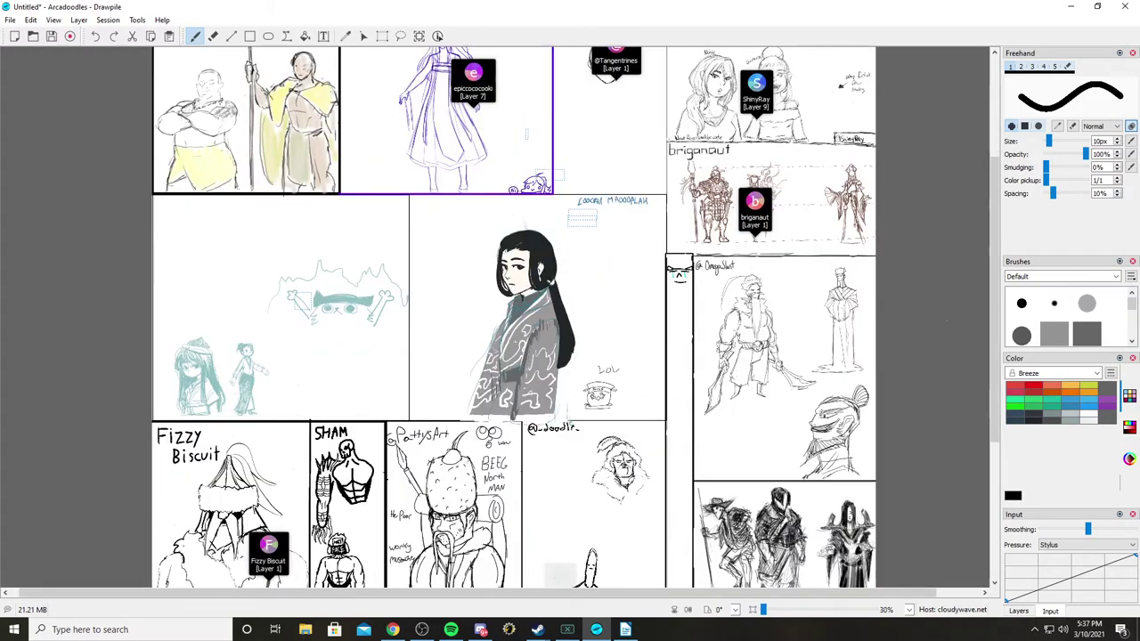
scroll(949, 318, "down", 1)
scroll(949, 318, "up", 1)
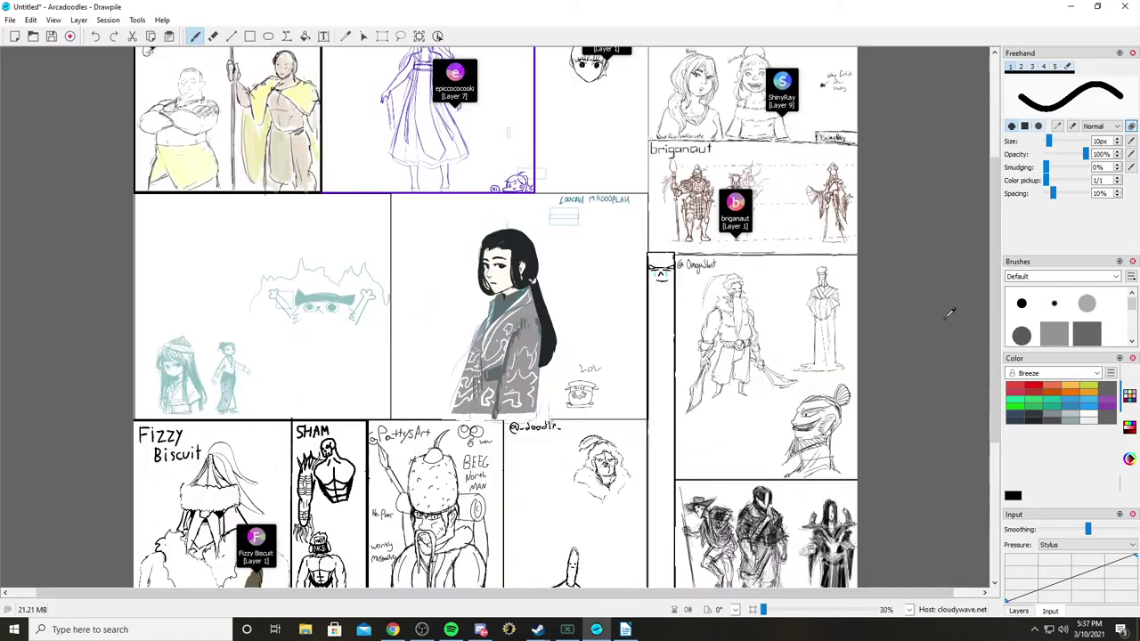
scroll(949, 318, "down", 3)
scroll(495, 317, "down", 2)
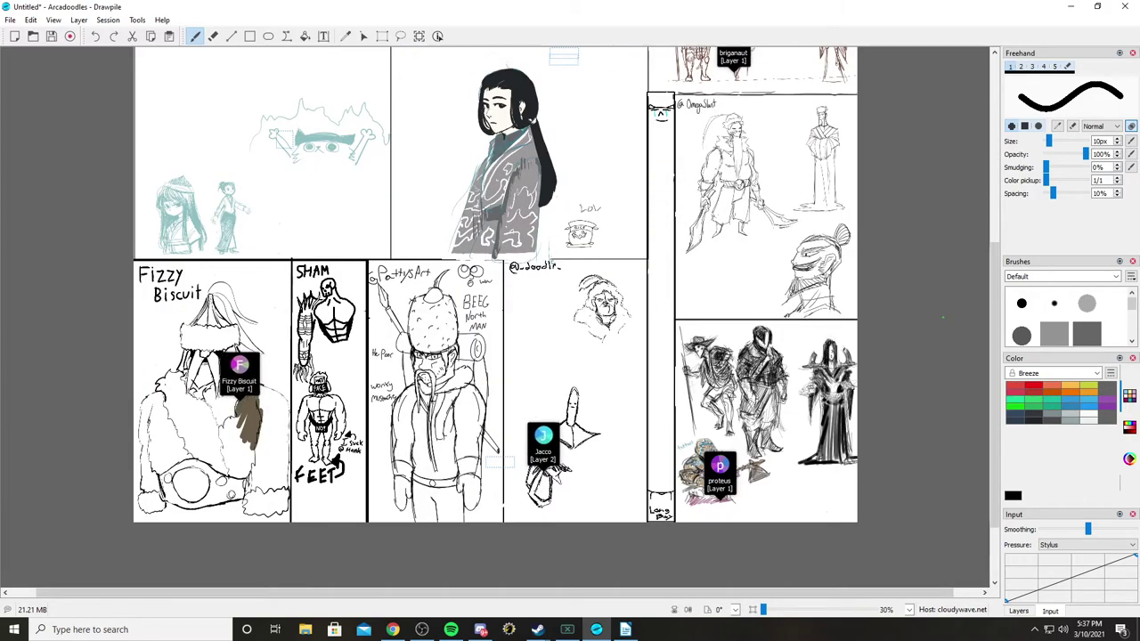
scroll(495, 317, "up", 2)
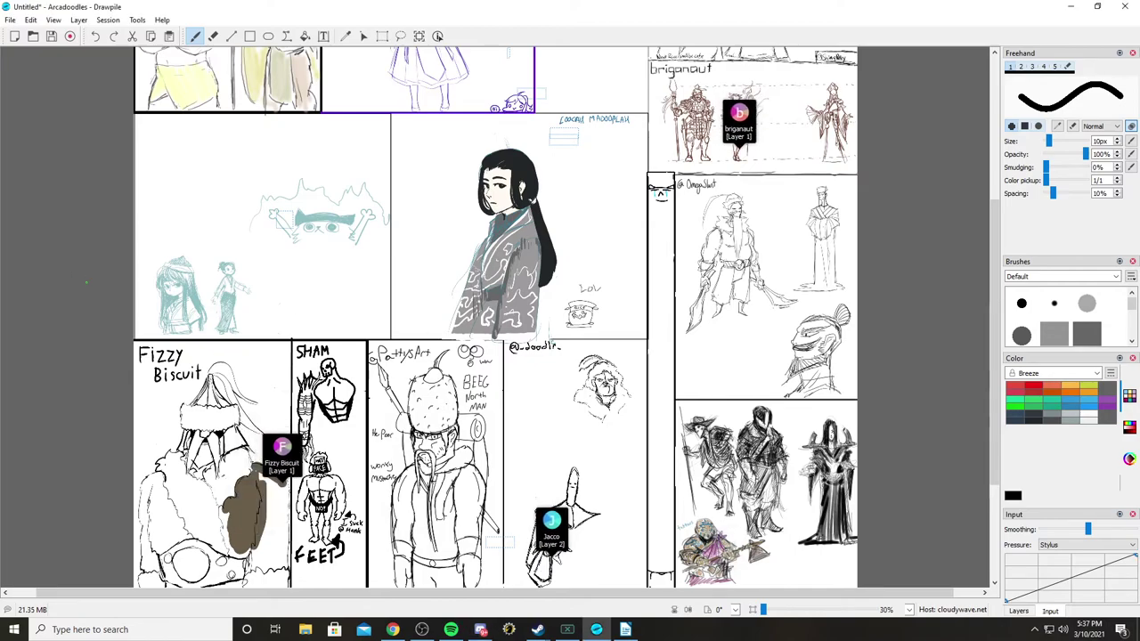
scroll(495, 317, "down", 3)
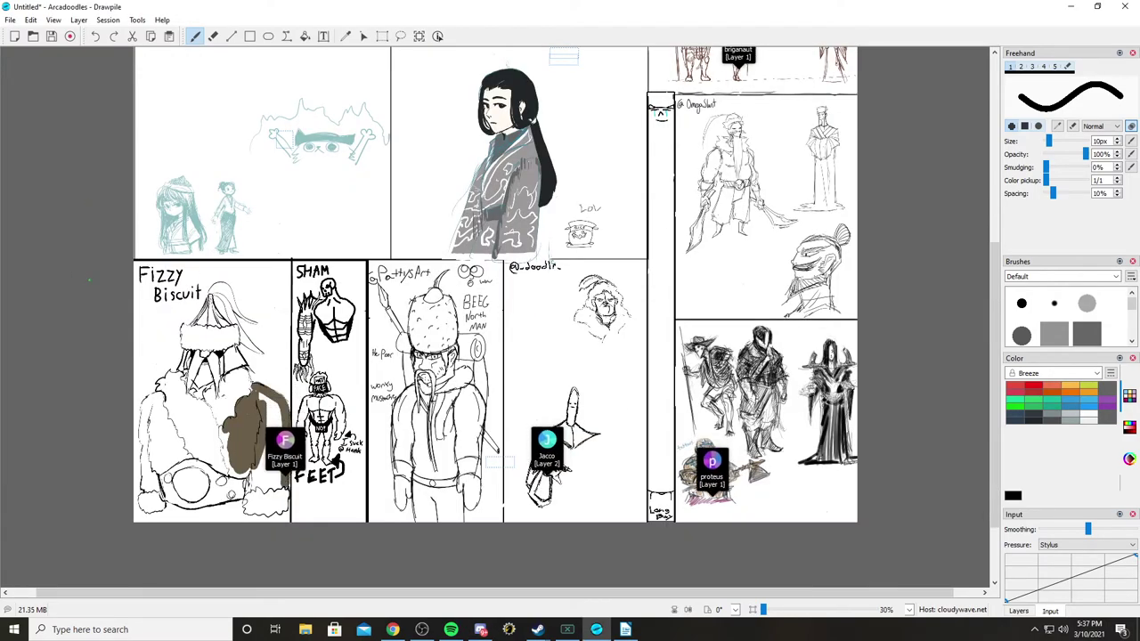
scroll(495, 317, "up", 5)
scroll(495, 316, "down", 3)
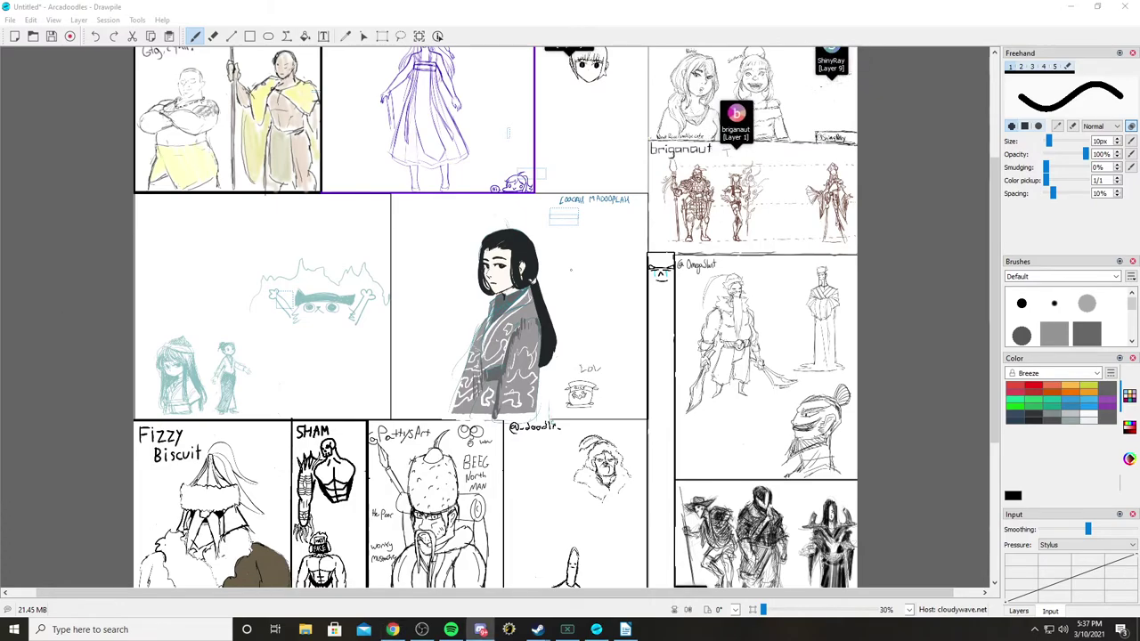
Step: Switch to Chrome, view the posted colored drawing of a character in a red and blue robe, and close the browser
key("alt+Tab")
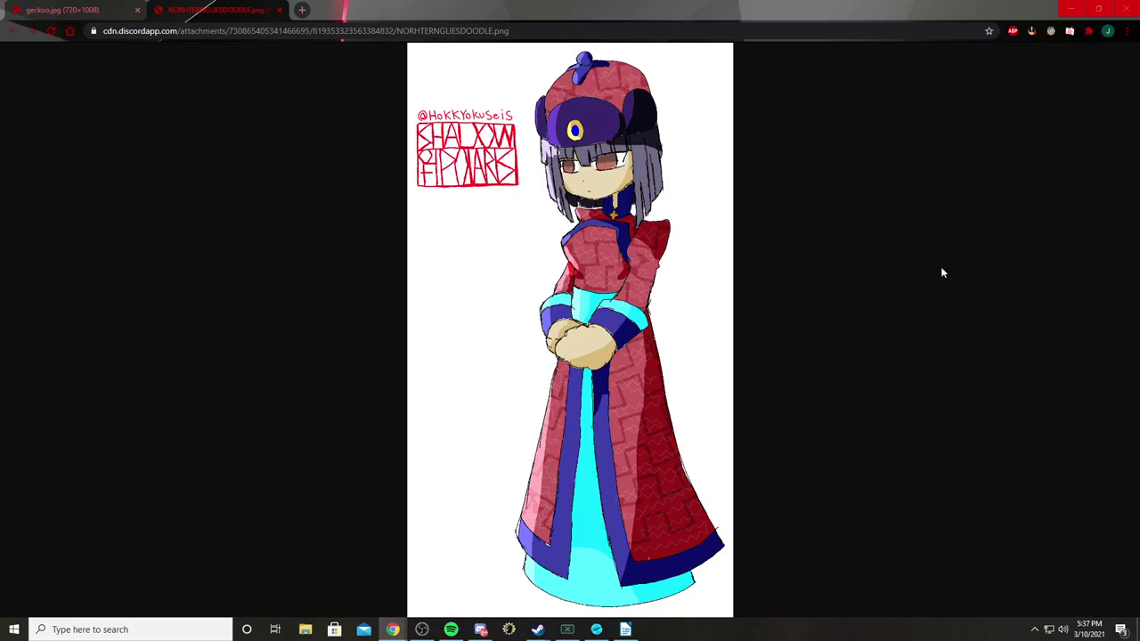
left_click(1127, 11)
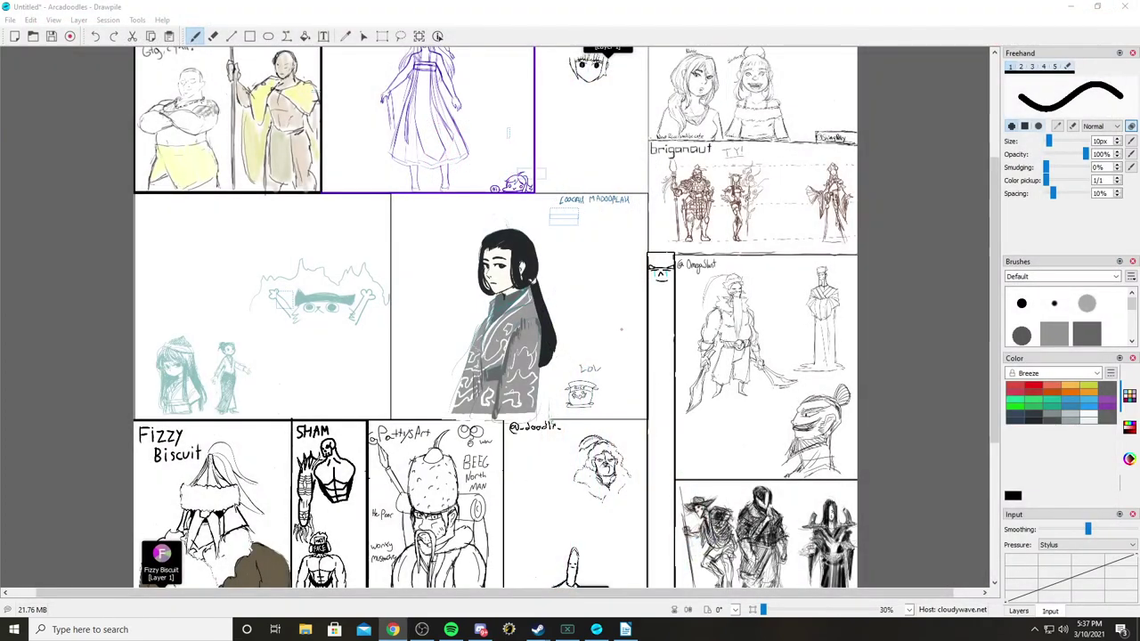
Step: View the whole canvas, and examine the updated sketches around the black-haired character and the red-brown line-up
scroll(495, 312, "down", 3)
key("ctrl+minus")
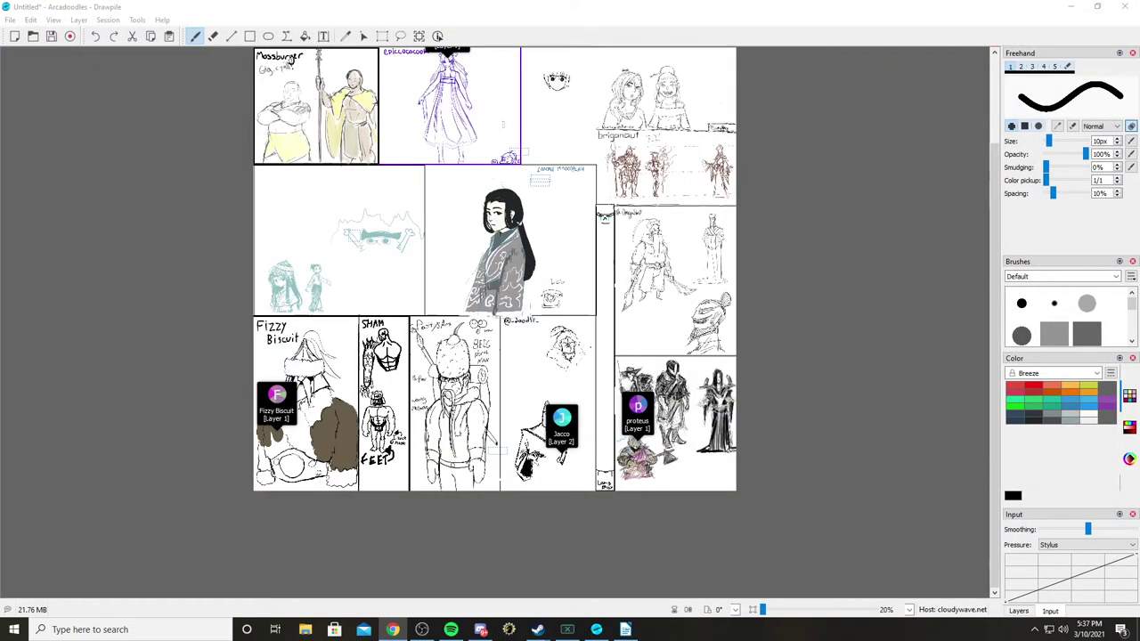
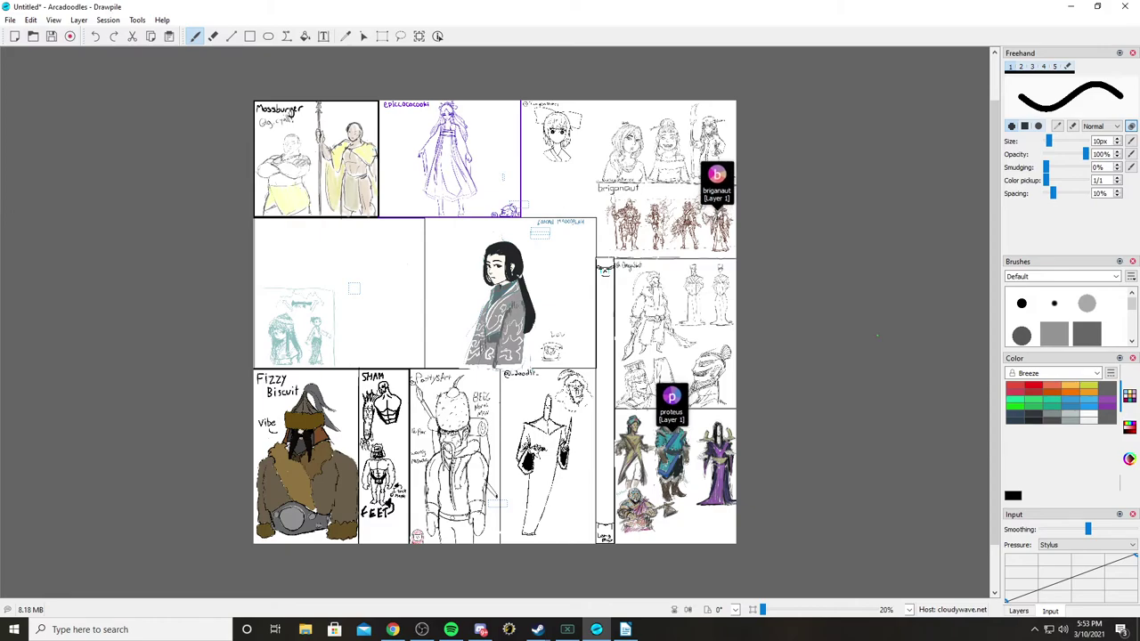
scroll(876, 322, "up", 1)
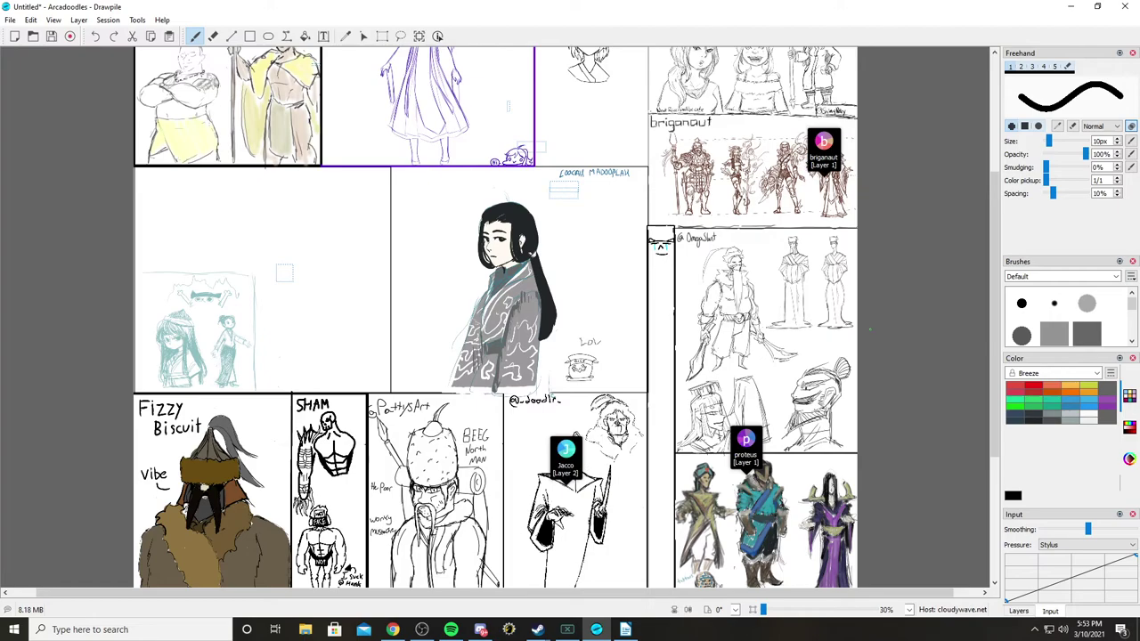
scroll(876, 322, "up", 1)
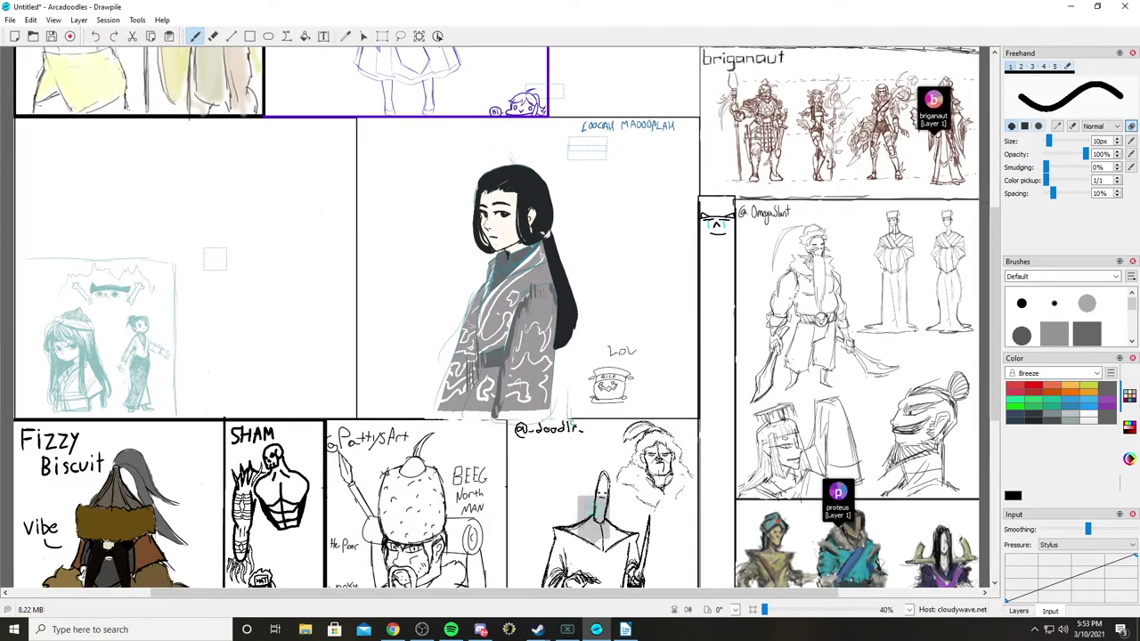
scroll(496, 317, "up", 3)
scroll(495, 317, "down", 2)
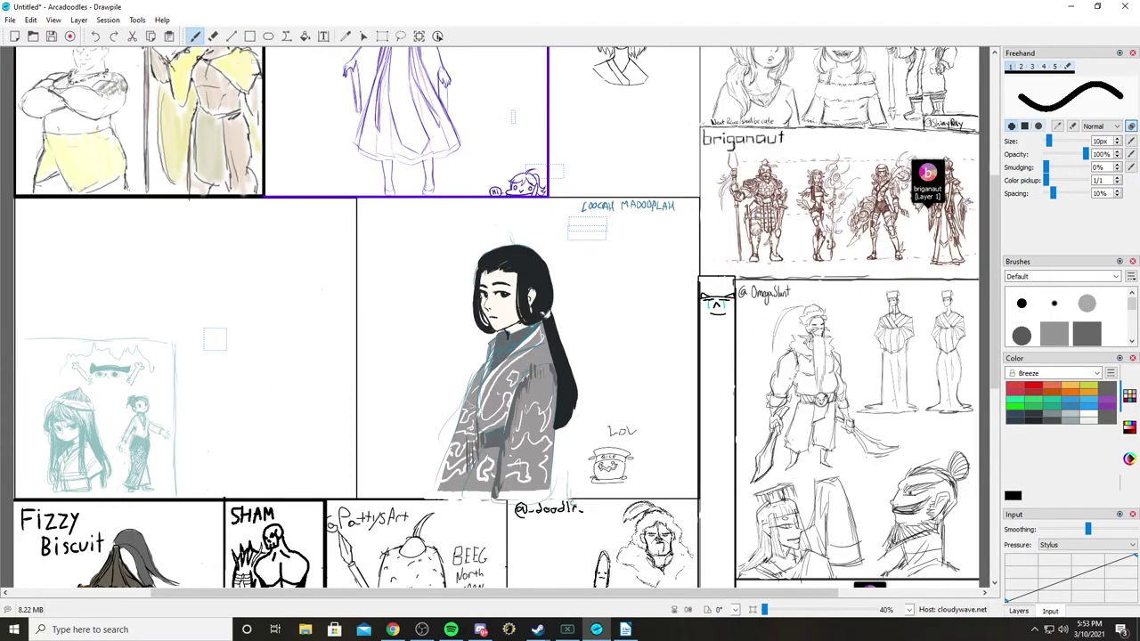
Step: Review the colored fur-coated and robed figures in the lower panels, and return to the upper rows
scroll(496, 317, "down", 1)
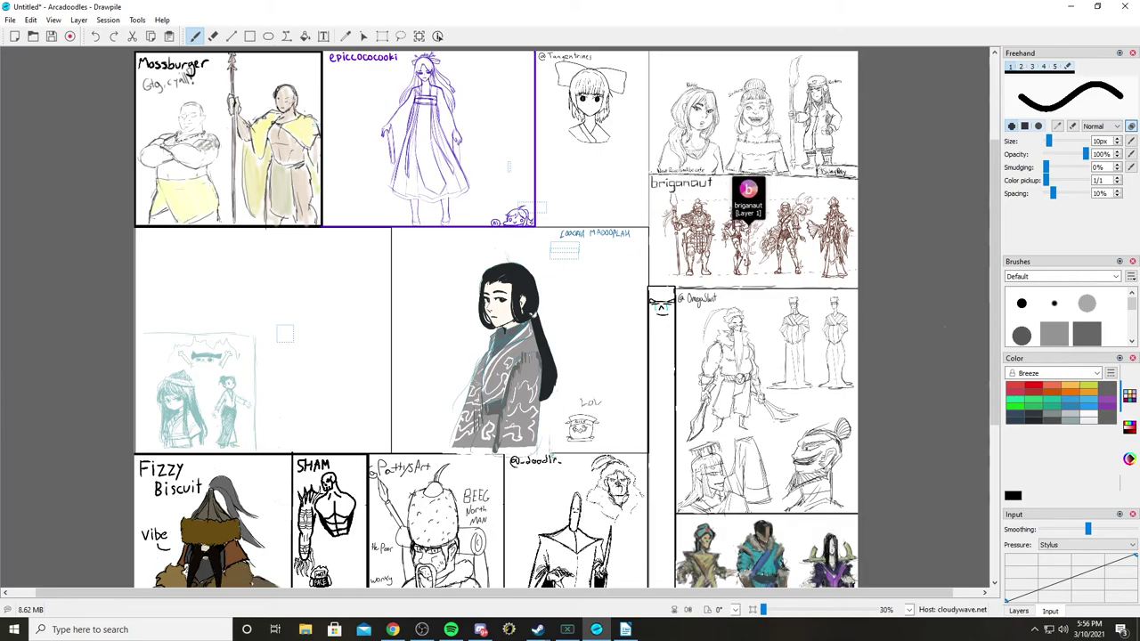
scroll(496, 317, "down", 5)
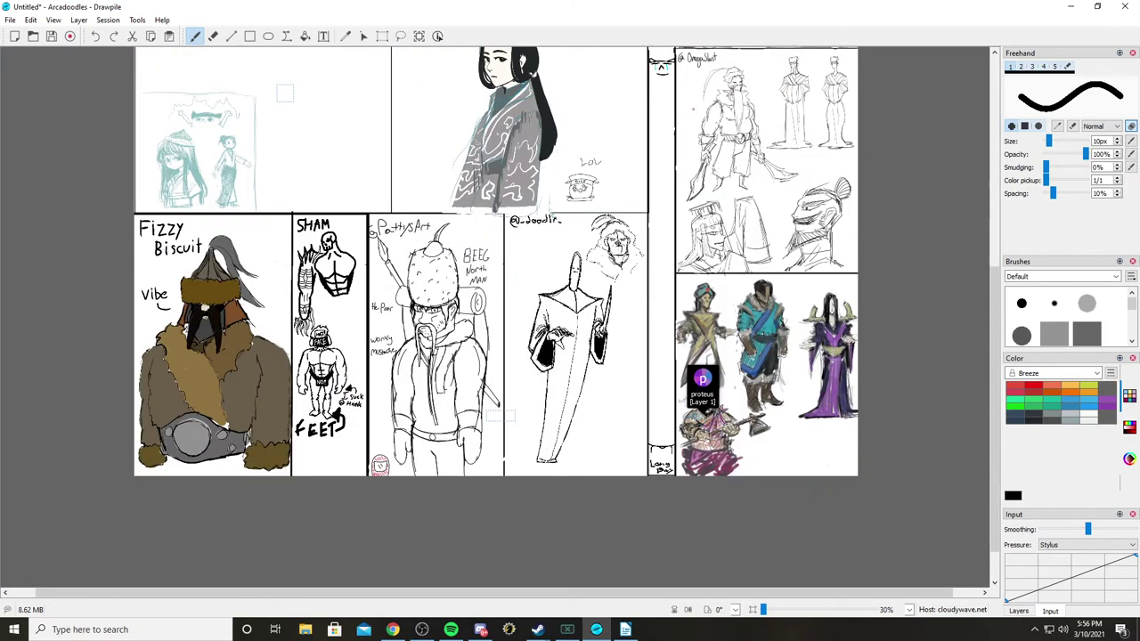
scroll(496, 317, "up", 3)
scroll(495, 317, "up", 2)
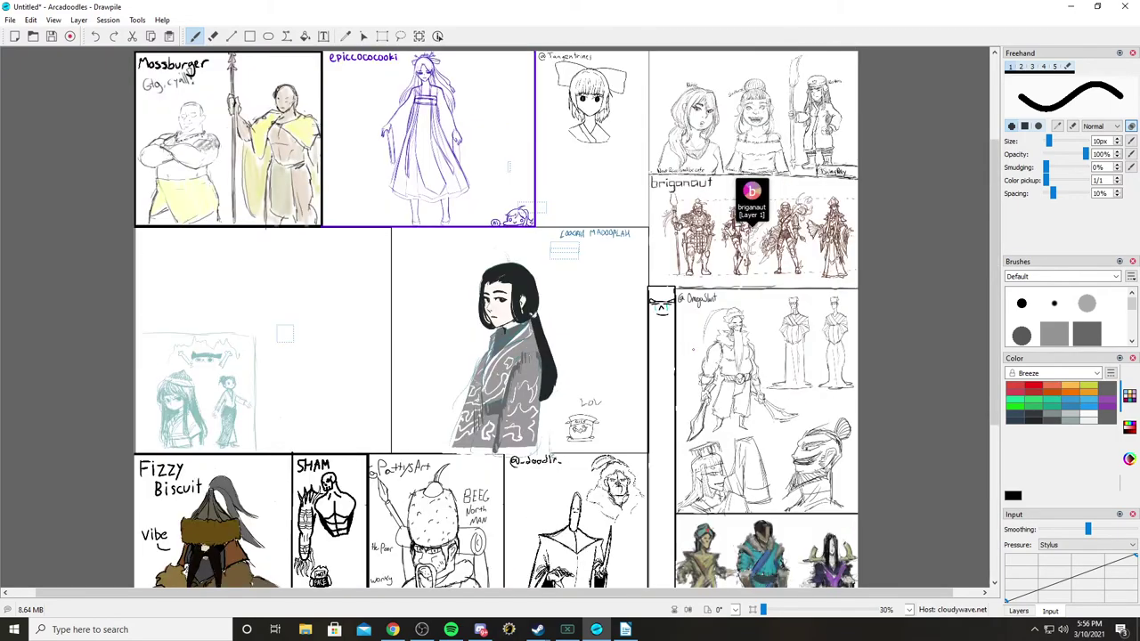
Step: Compare the black-haired robed character and the upper sketch rows with the fur-coated and colored figures in the lower panels
scroll(496, 317, "down", 2)
scroll(496, 316, "up", 2)
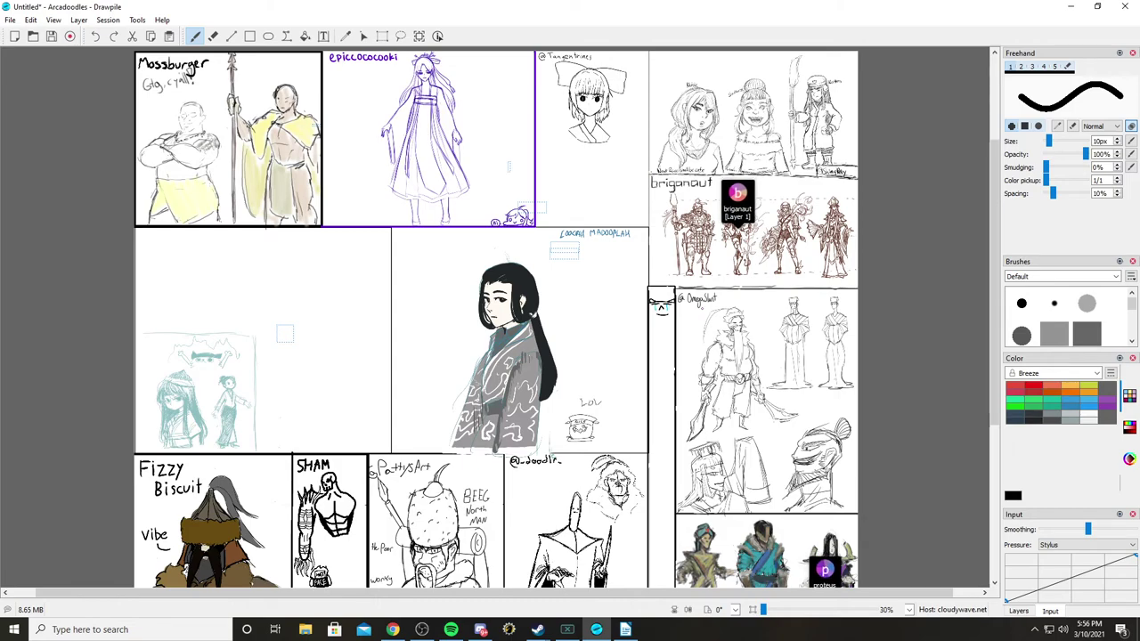
scroll(701, 145, "down", 3)
scroll(495, 316, "up", 4)
scroll(495, 316, "down", 4)
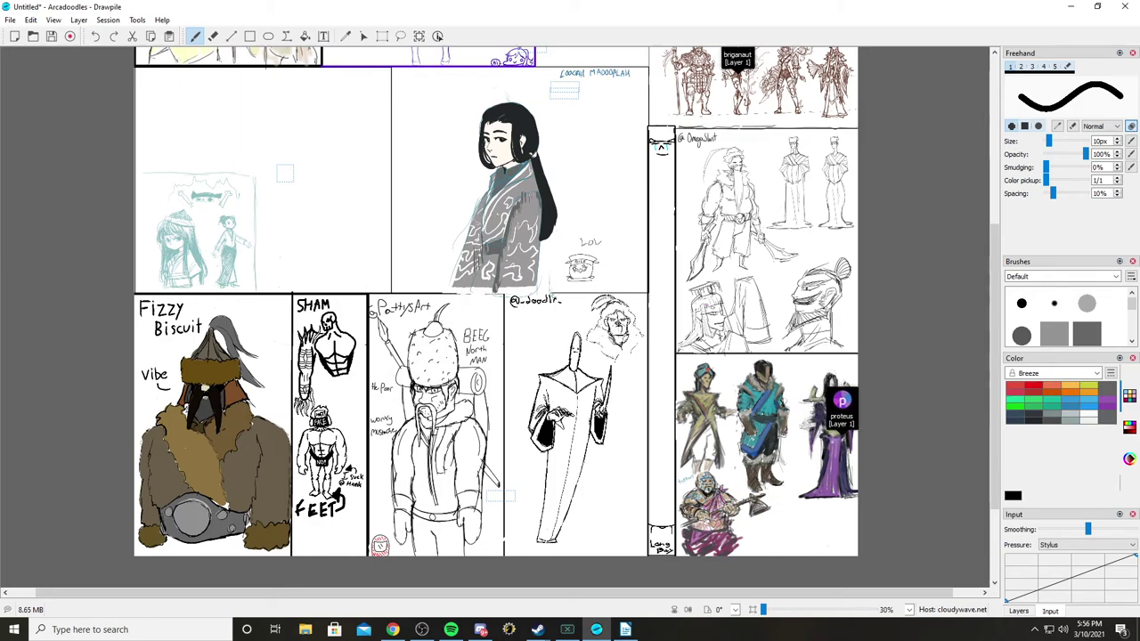
scroll(495, 316, "up", 3)
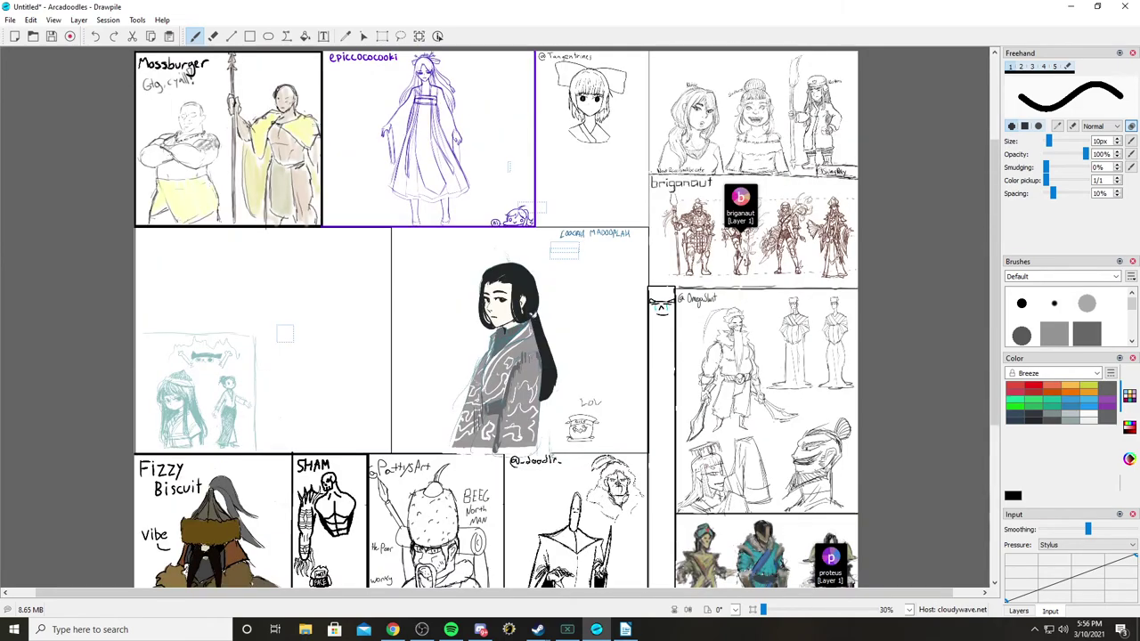
scroll(495, 316, "down", 4)
scroll(495, 316, "up", 3)
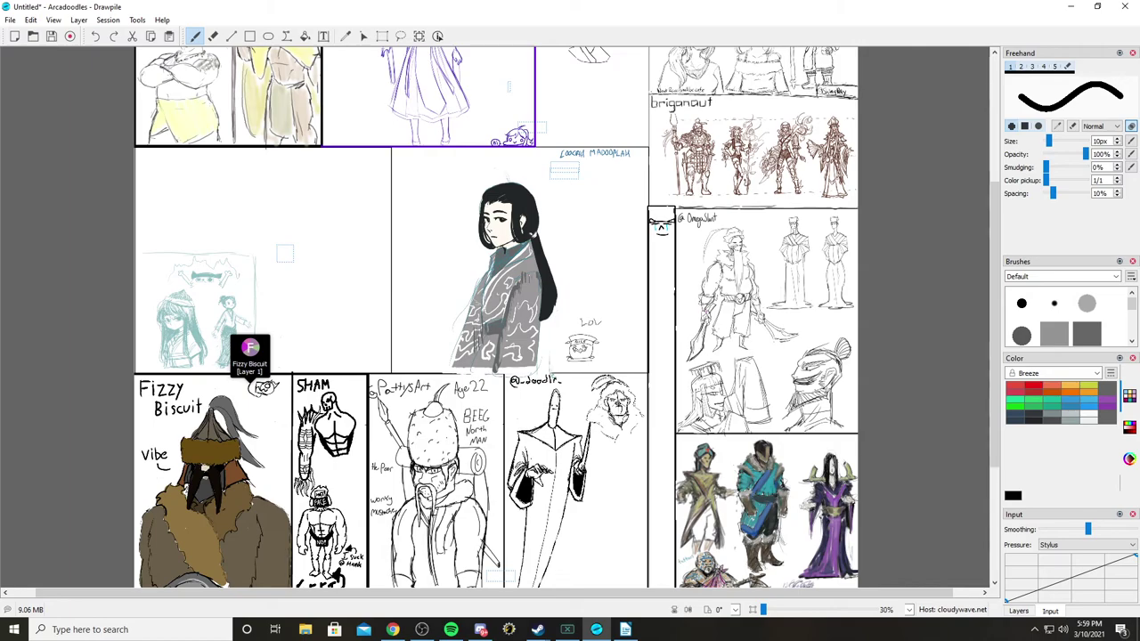
Step: Examine the bottom row, including the gray sketch beneath the purple-robed figure, and return to the upper rows
scroll(495, 317, "down", 3)
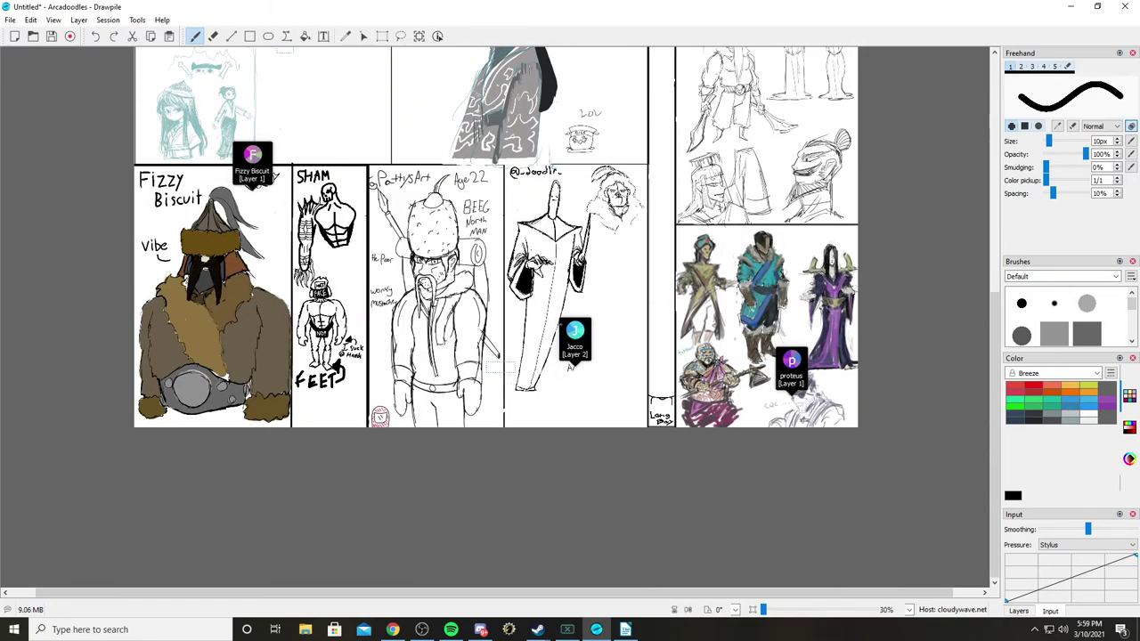
scroll(496, 317, "up", 2)
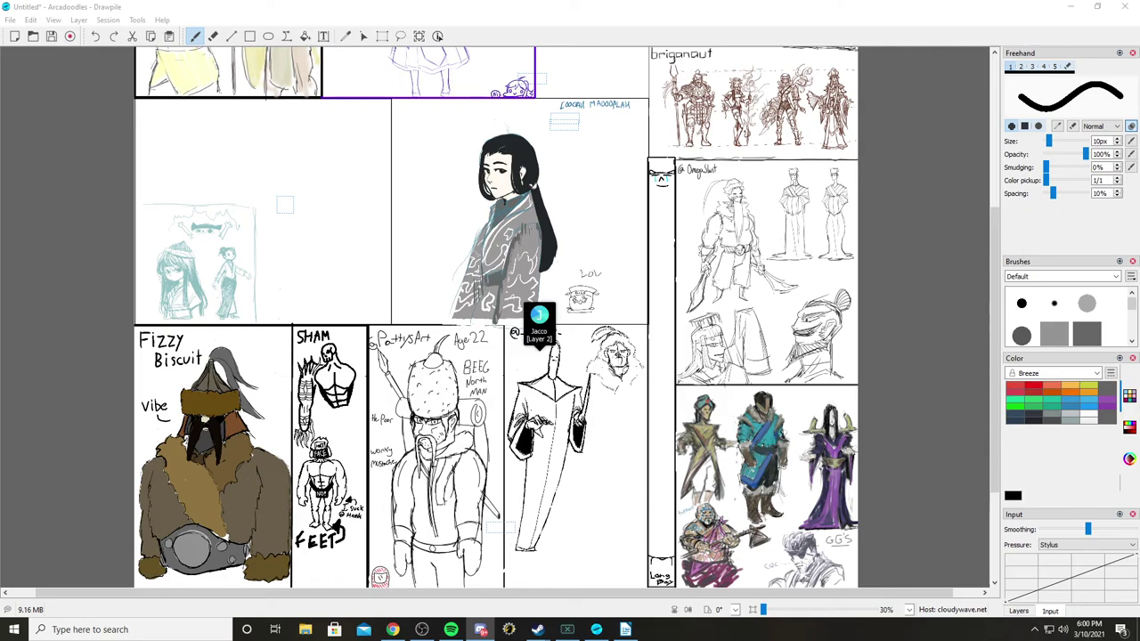
scroll(496, 316, "down", 3)
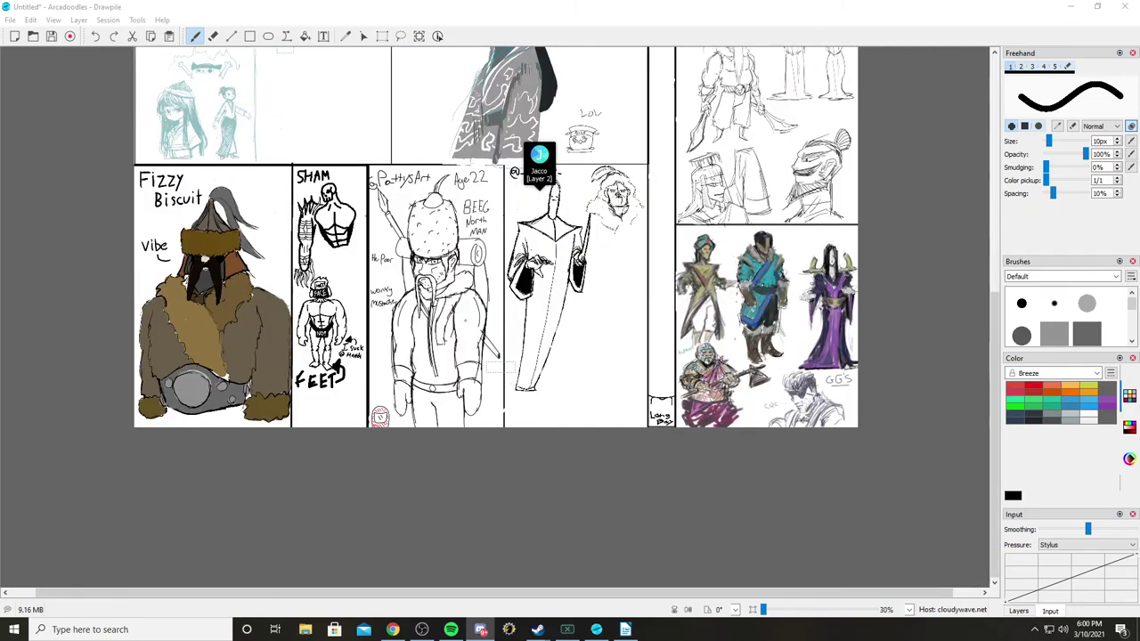
scroll(496, 316, "up", 6)
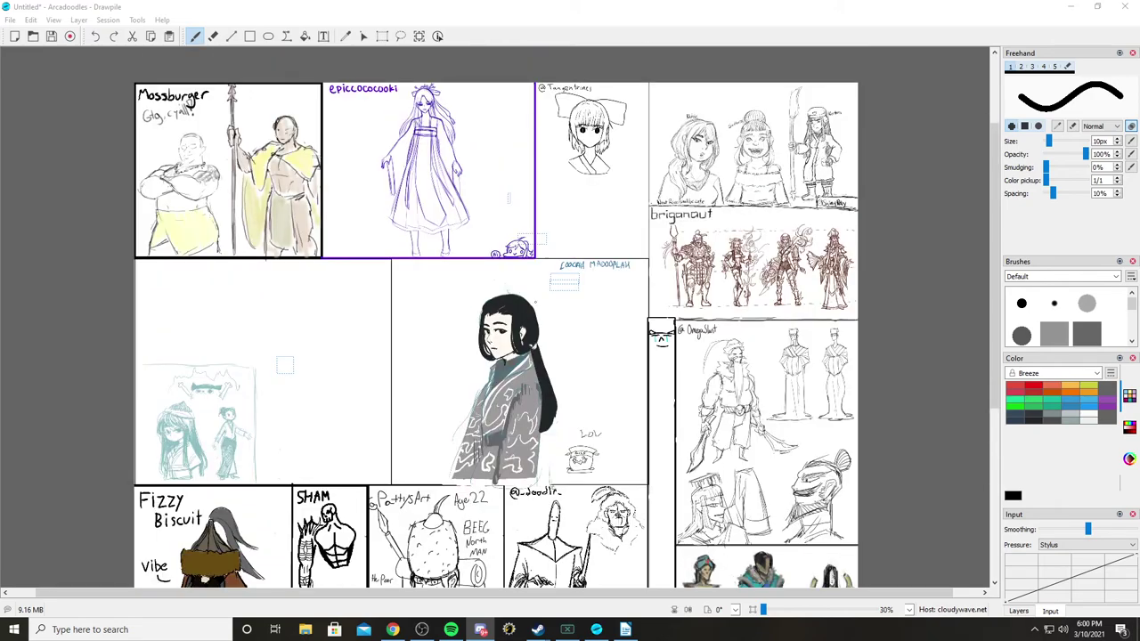
Step: Examine the Noble, Southern and Northern character sketches and the red-brown line-up beneath them up close
scroll(501, 330, "up", 4)
left_click_drag(623, 356, 153, 344)
scroll(499, 338, "up", 2)
left_click_drag(798, 262, 652, 556)
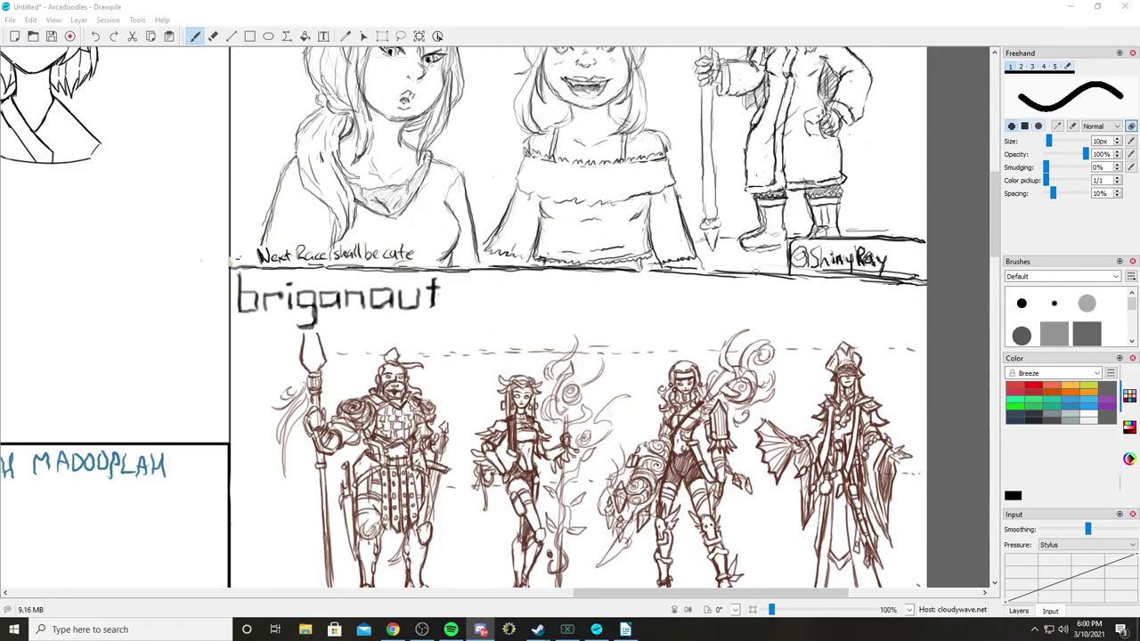
left_click_drag(753, 271, 752, 509)
scroll(752, 510, "down", 8)
scroll(752, 510, "up", 6)
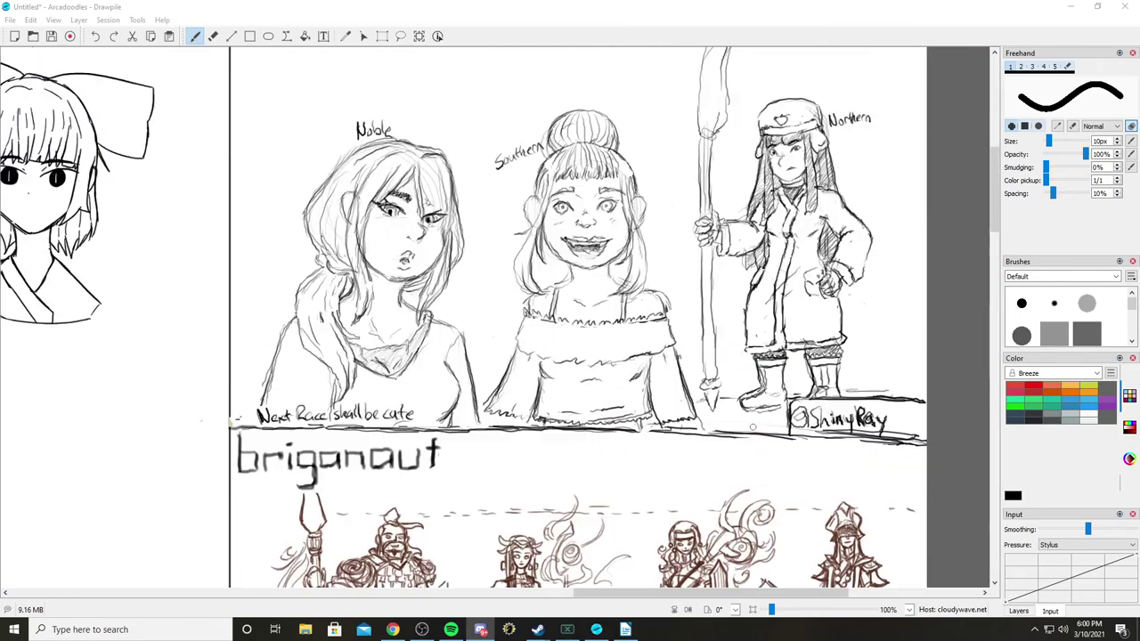
Step: Inspect the bearded and crowned character sketches and the colored figures below them, and bring the whole canvas into view
scroll(752, 509, "down", 8)
scroll(579, 316, "down", 10)
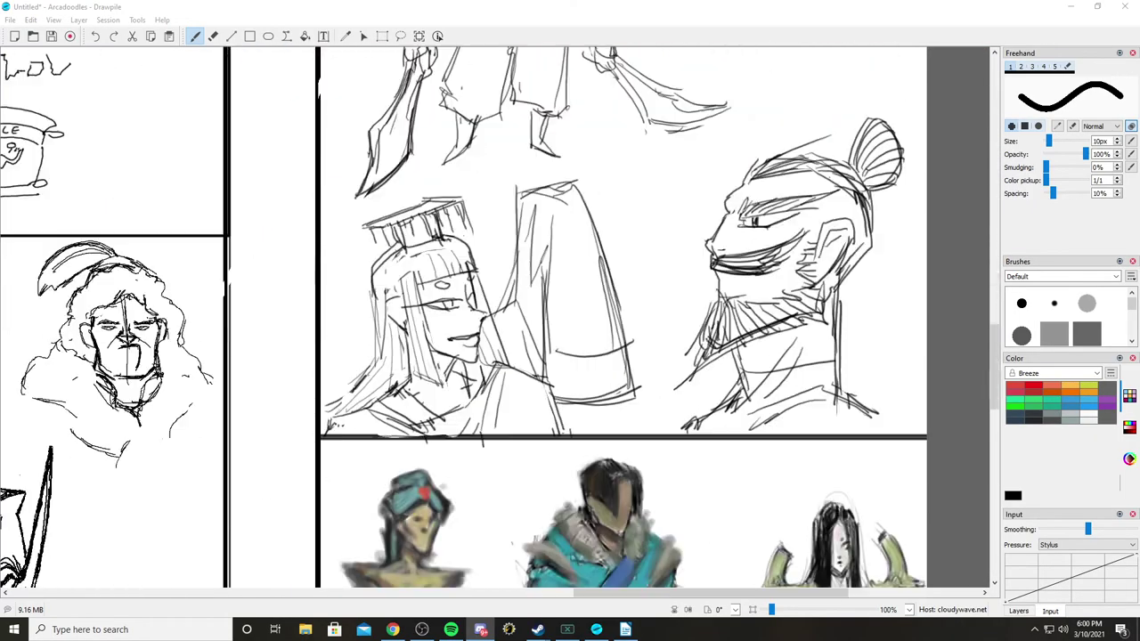
scroll(749, 264, "down", 10)
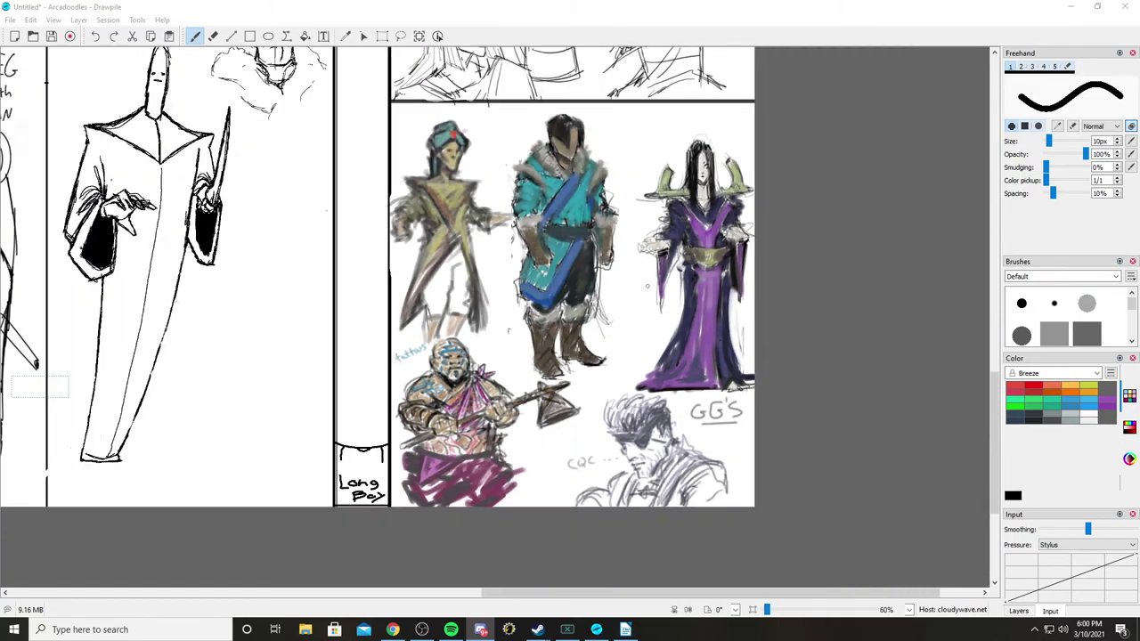
scroll(749, 264, "up", 5)
scroll(494, 311, "down", 4)
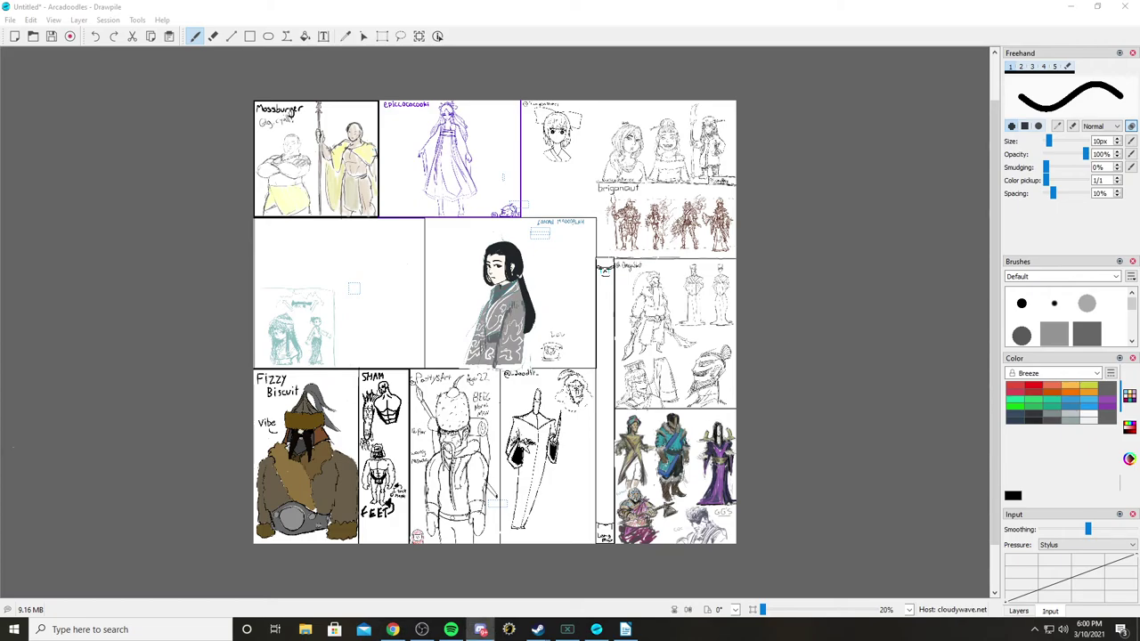
Step: Switch to Chrome, view the posted character drawings, and close every tab except glies1.png
key("alt+Tab")
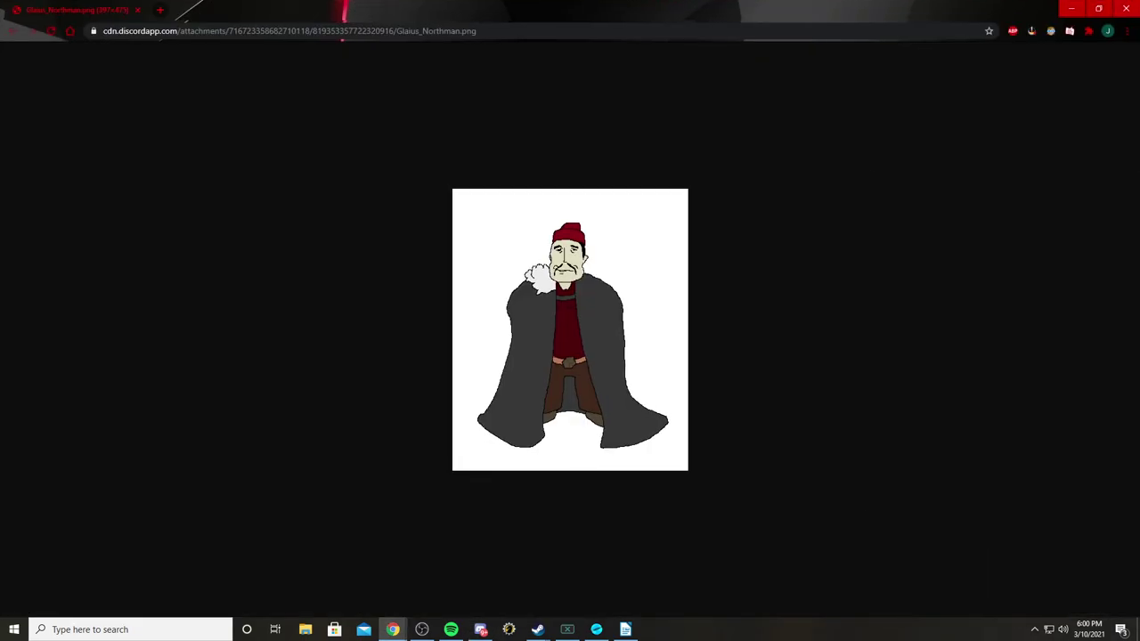
double_click(728, 5)
double_click(727, 5)
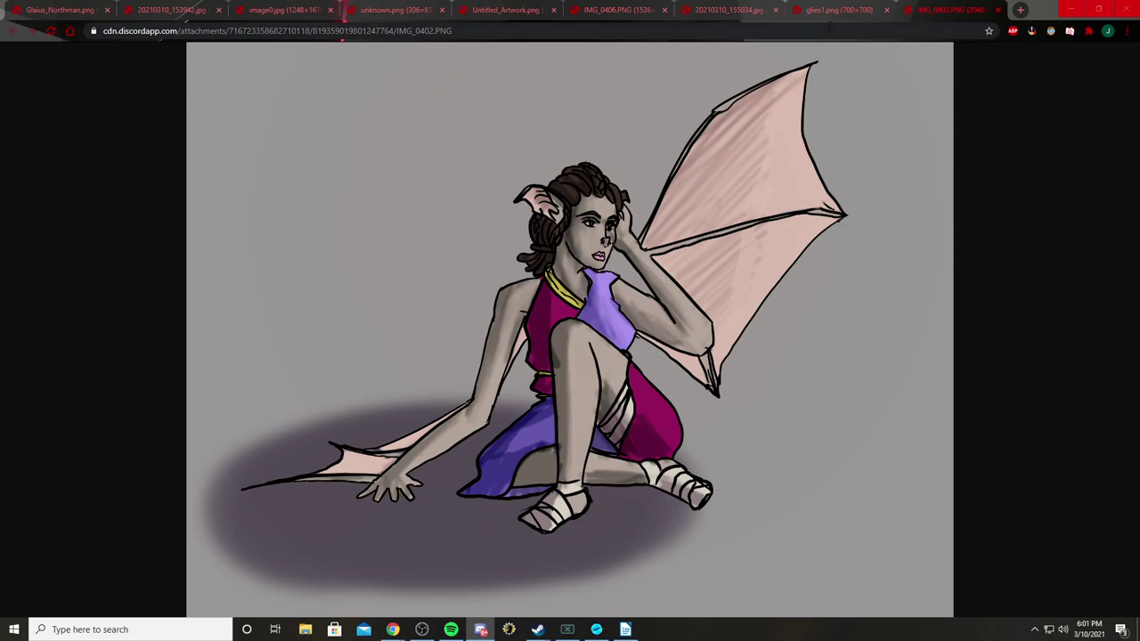
left_click(806, 9)
right_click(806, 9)
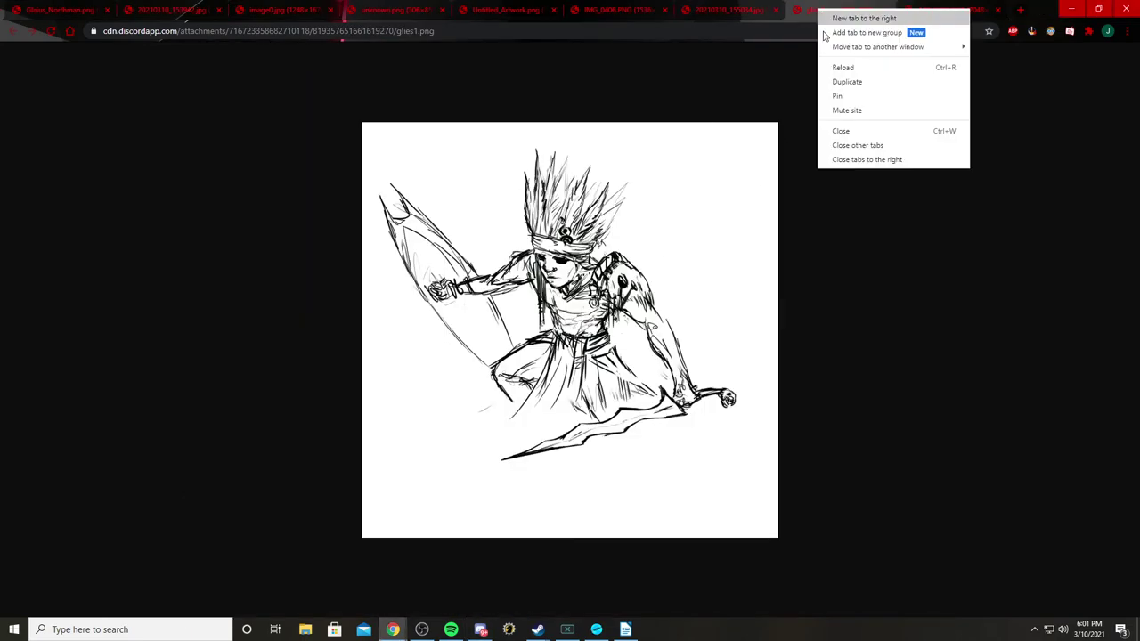
left_click(862, 147)
key("alt+Tab")
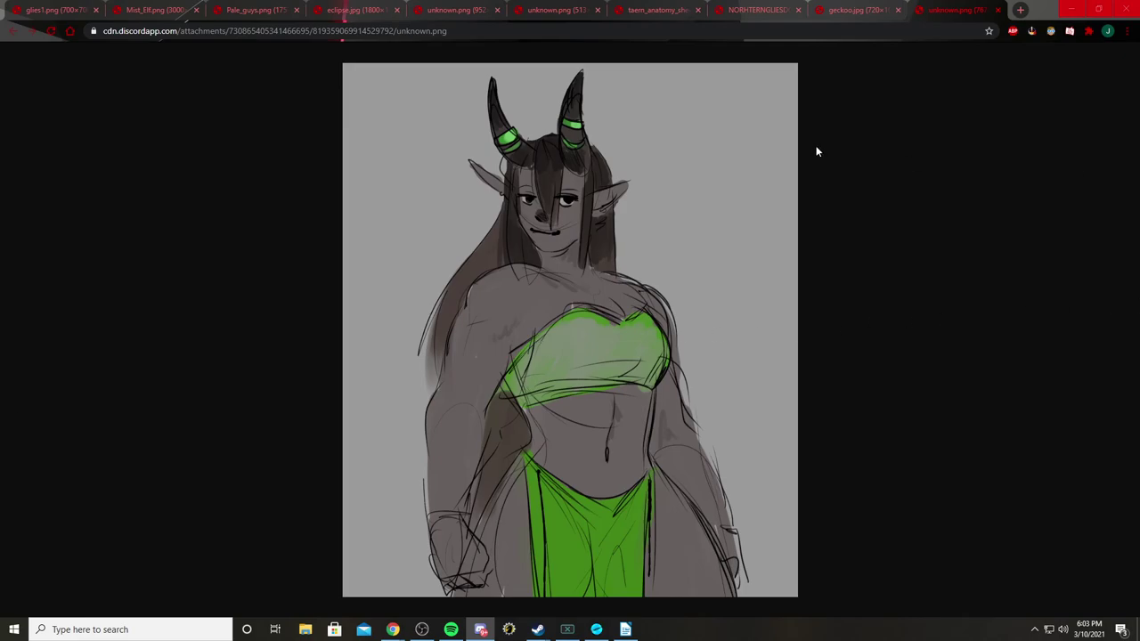
Step: Close all the newly opened drawing tabs except glies1.png, and load YouTube in the remaining tab
left_click(79, 9)
right_click(79, 9)
left_click(134, 139)
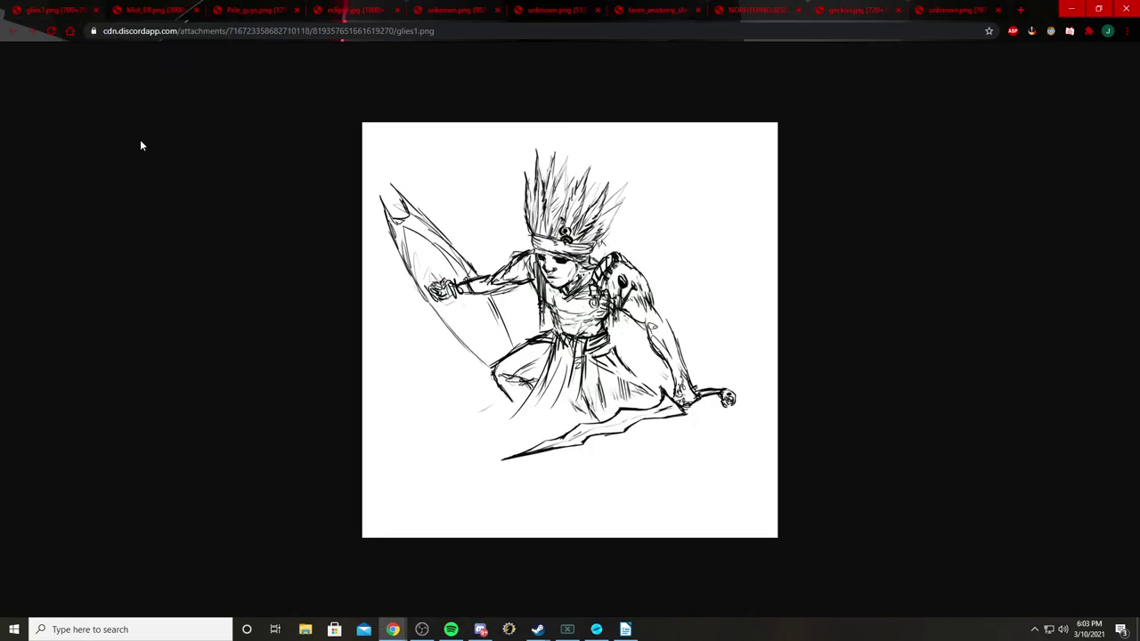
left_click(210, 31)
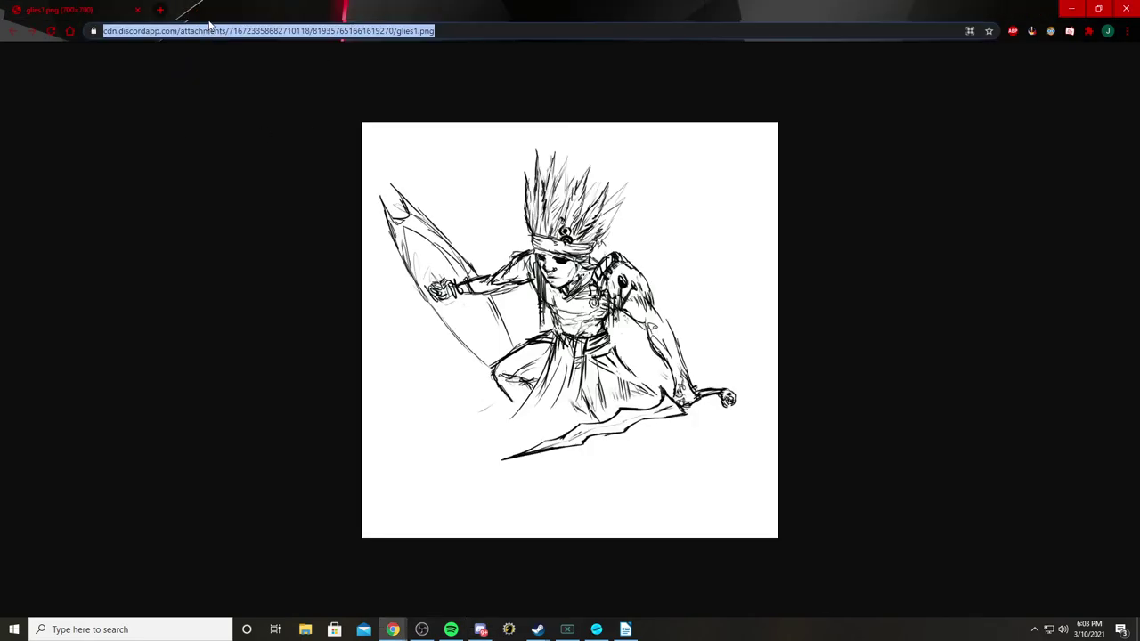
type("you")
key("Return")
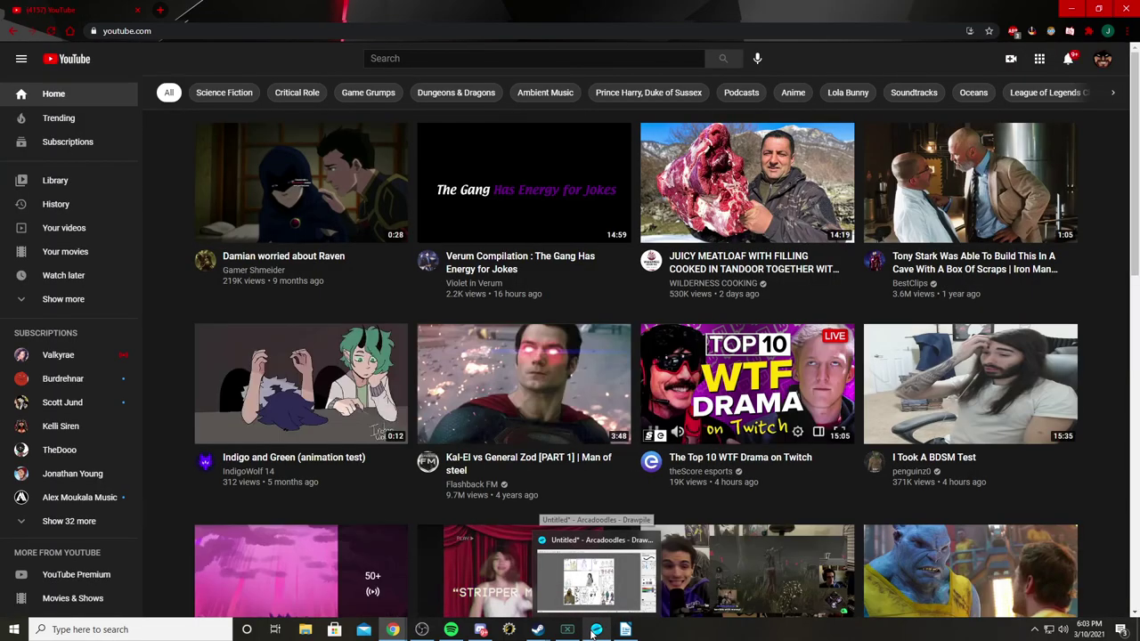
Step: Close Drawpile, leaving the connected drawing session and discarding the unsaved changes
right_click(595, 631)
left_click(610, 606)
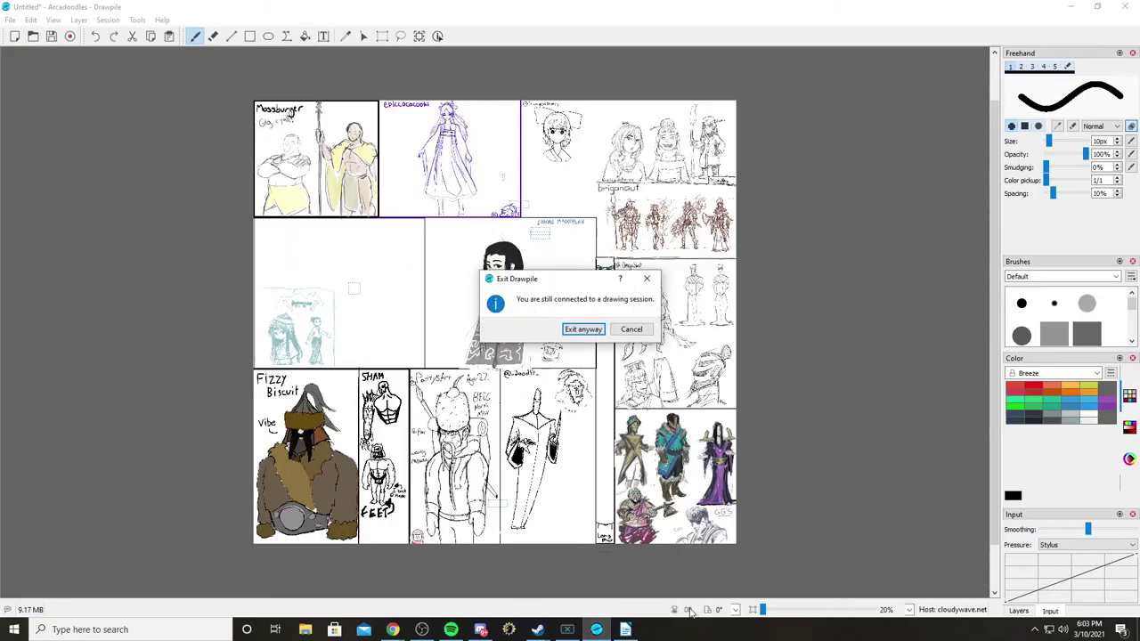
left_click(570, 332)
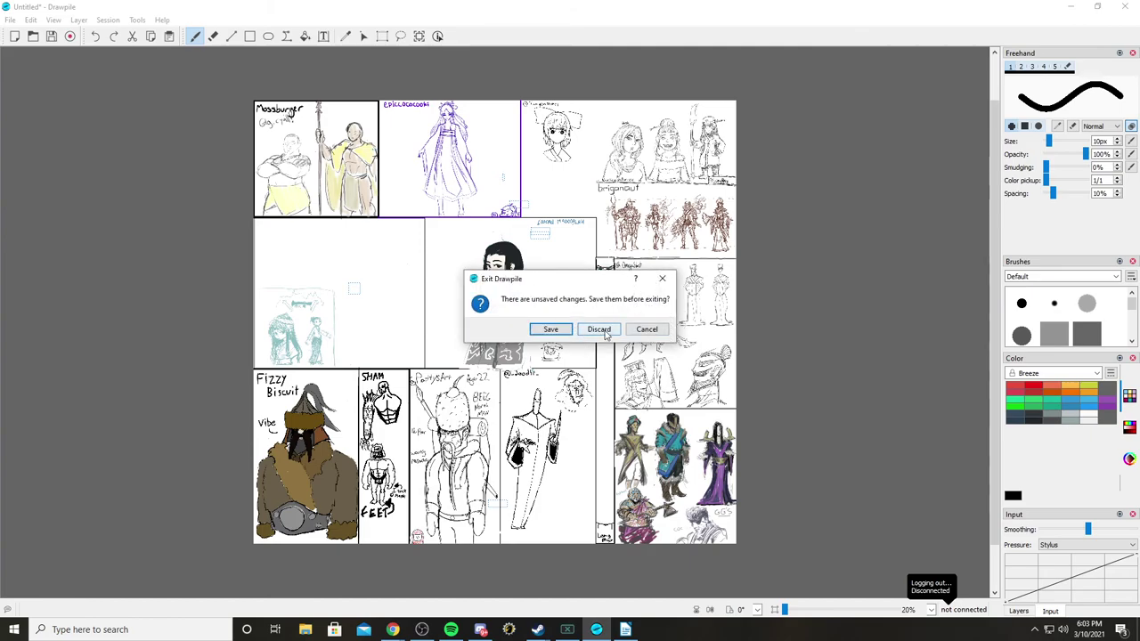
left_click(608, 329)
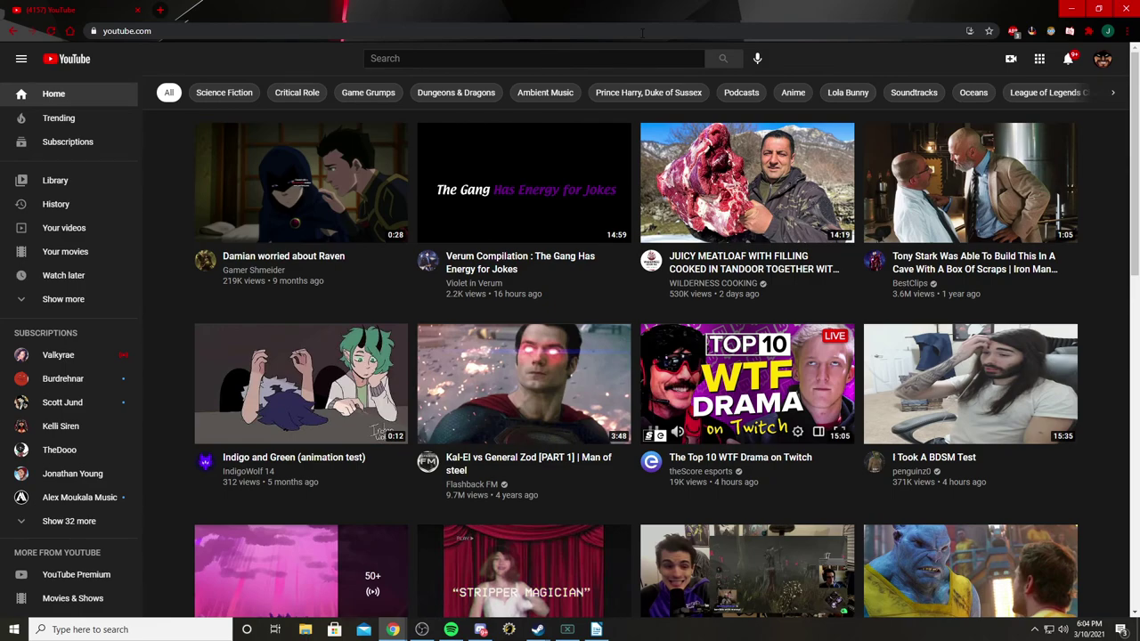
Step: Search YouTube for "kelli siren" and open the video Song of The Seven
left_click(470, 55)
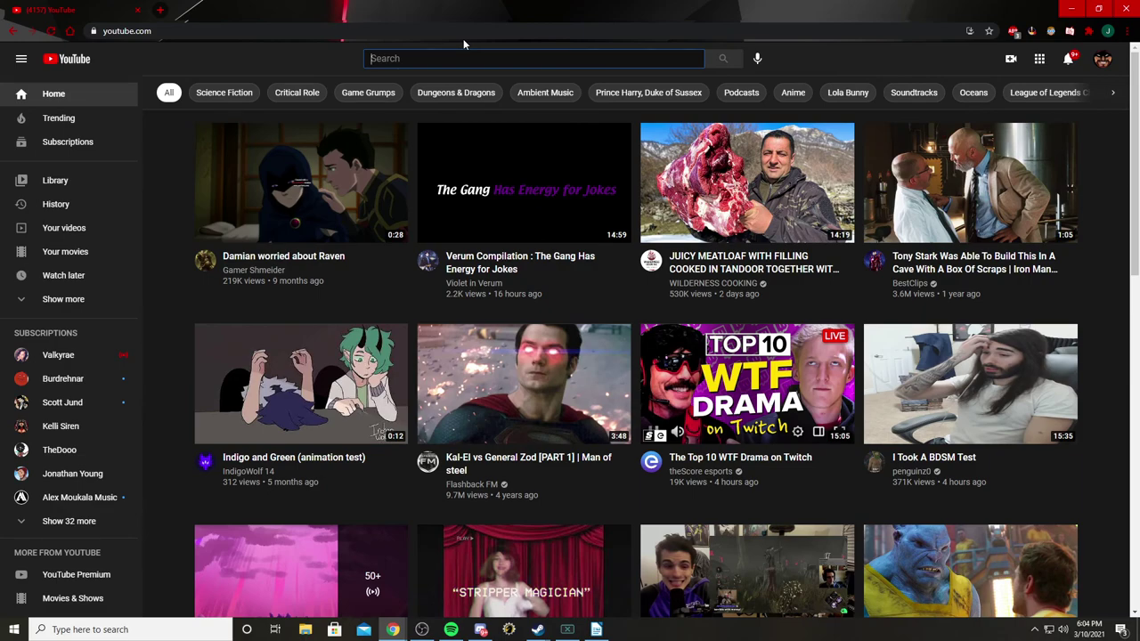
type("kel")
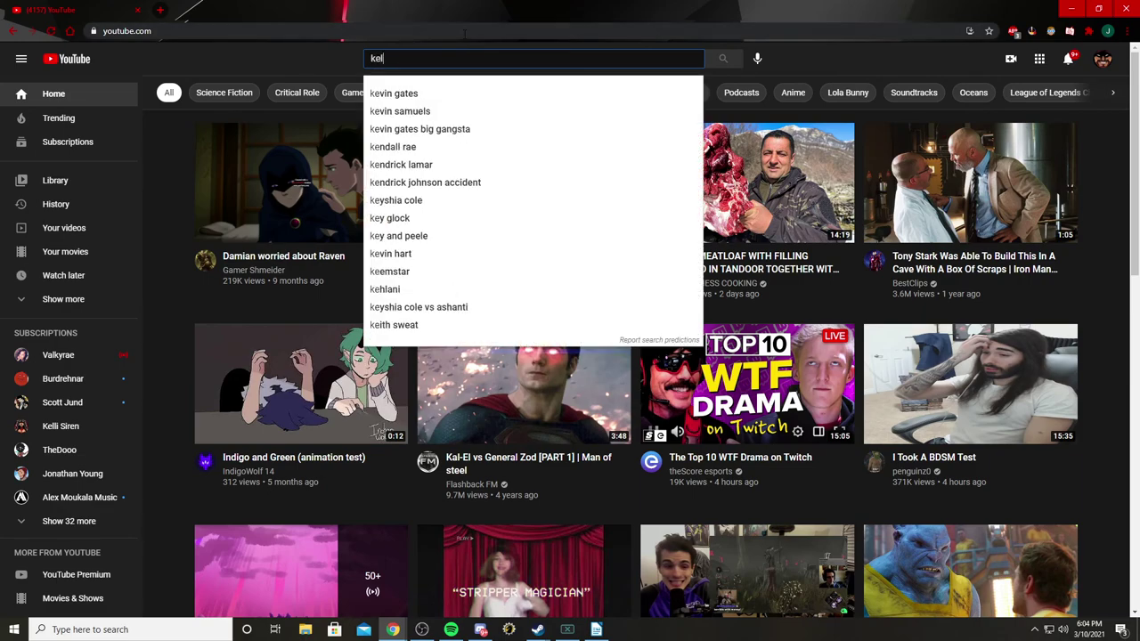
type("li ")
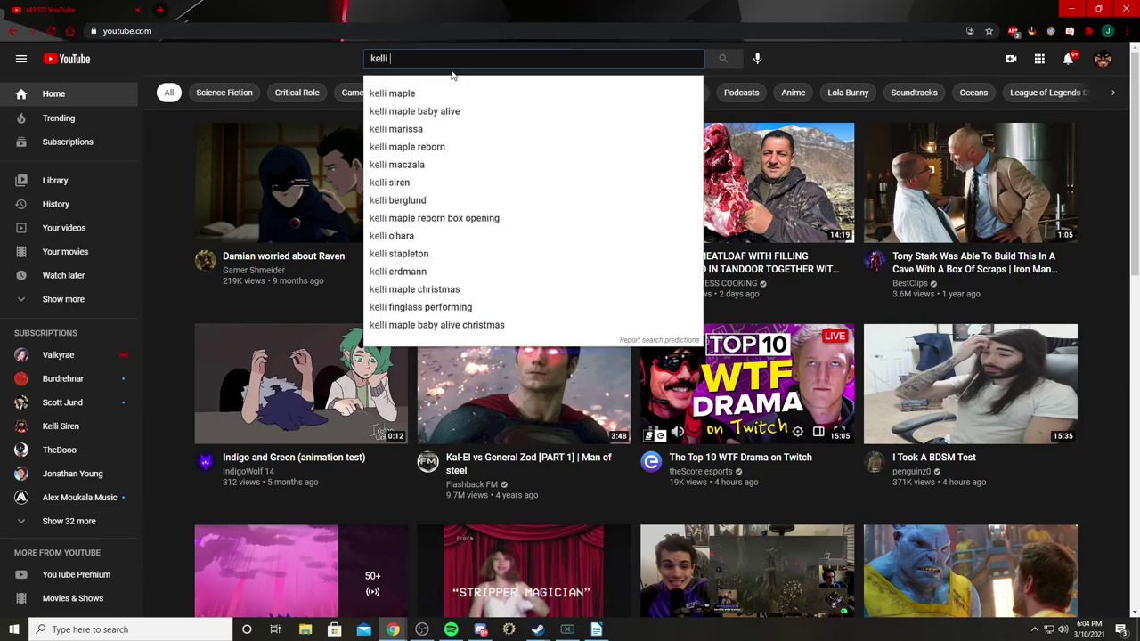
type("siren")
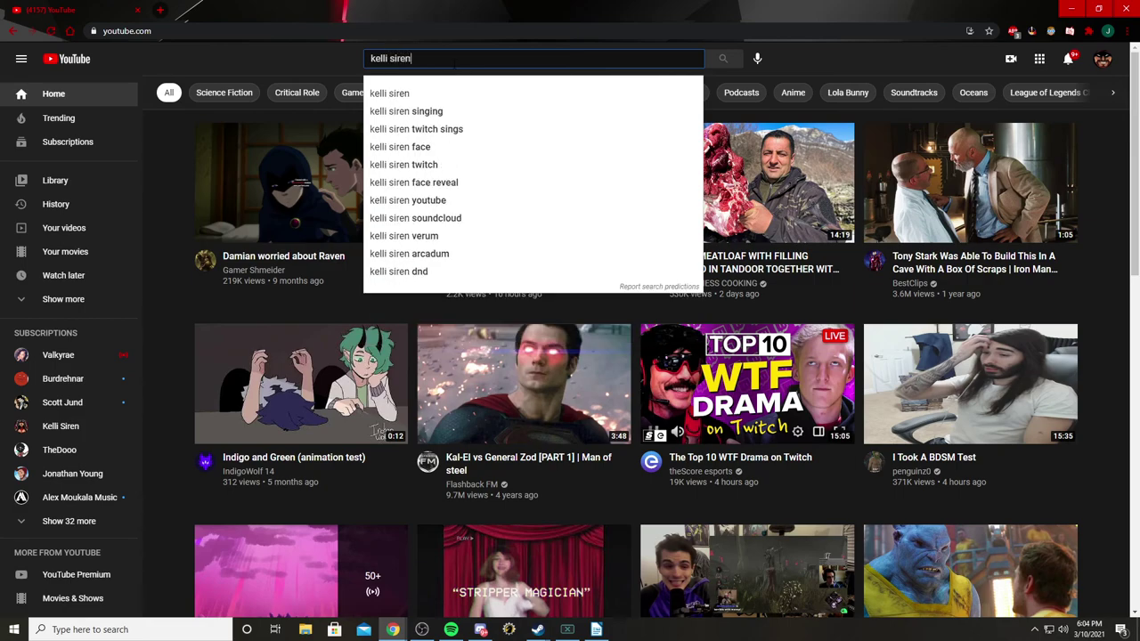
key("Return")
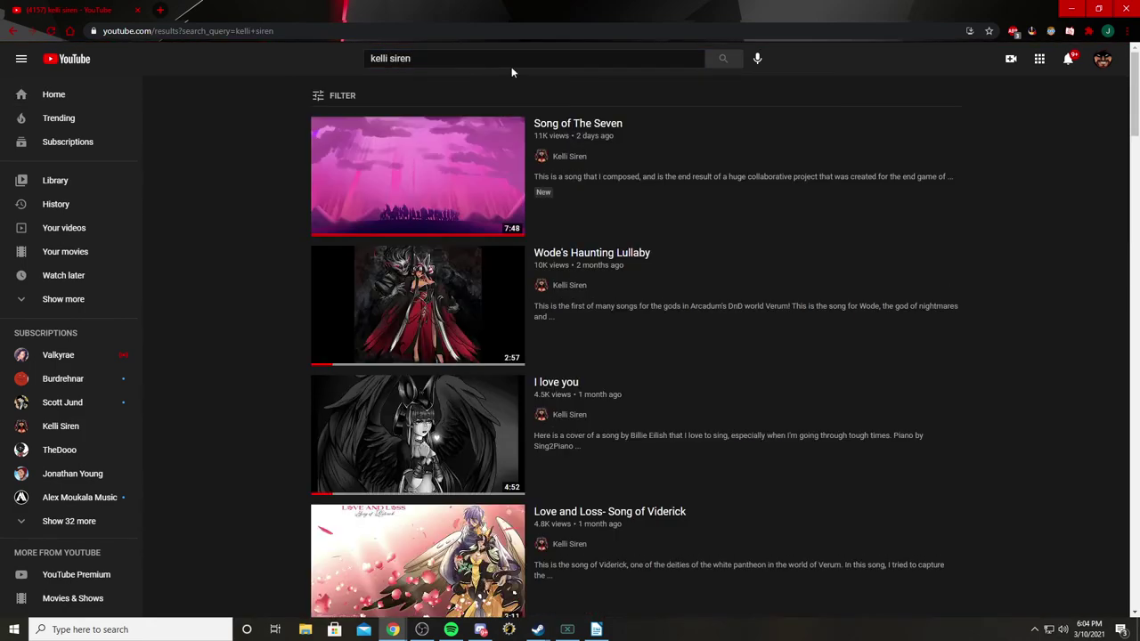
left_click(443, 158)
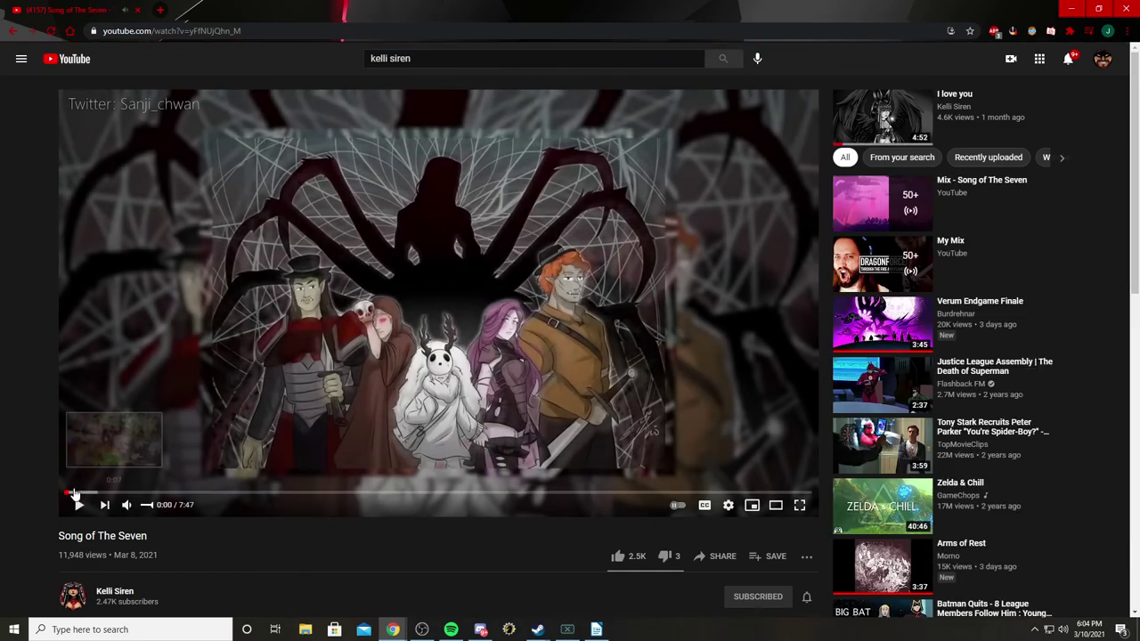
Step: Rewind Song of The Seven to the beginning and show it in full screen
left_click(64, 495)
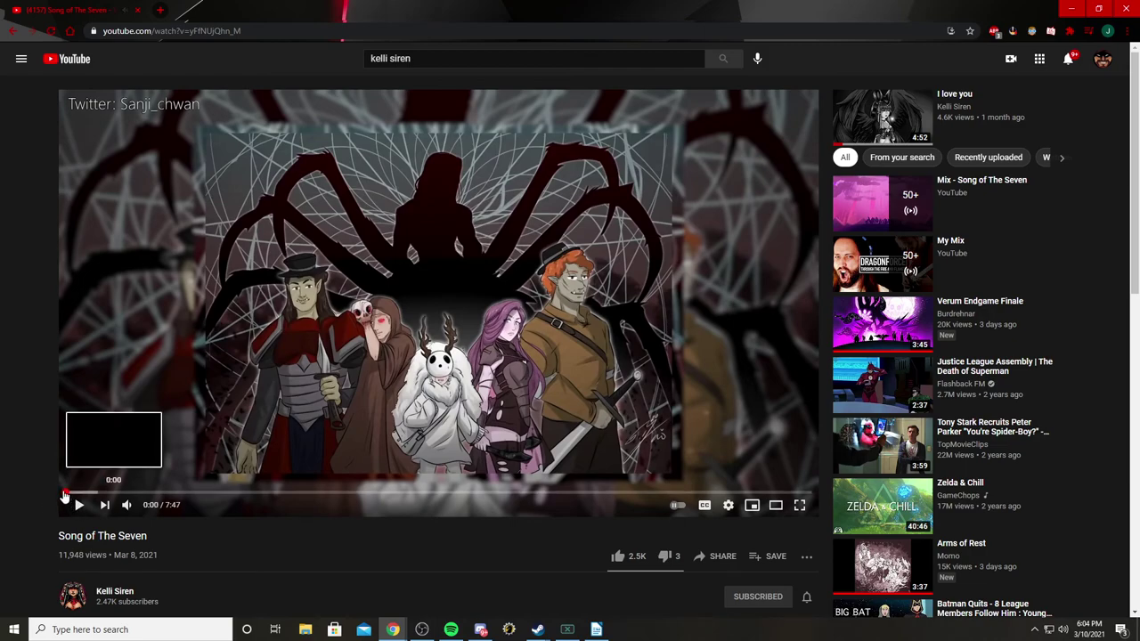
left_click(64, 495)
left_click(795, 514)
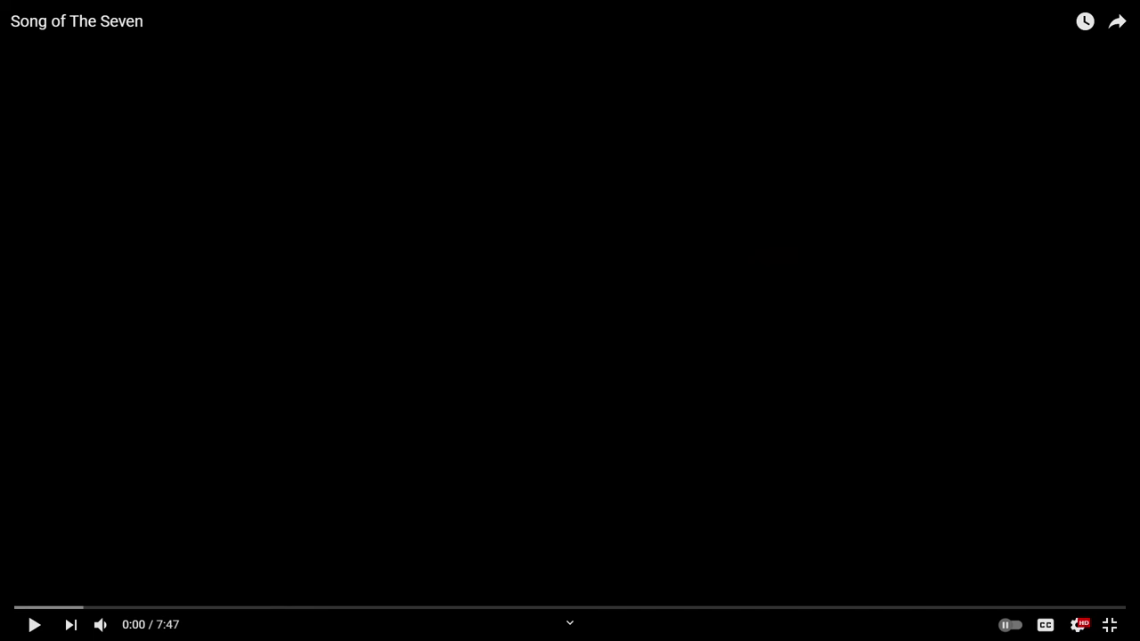
Step: Leave full screen to view and close the hun.png drawing, and play Song of The Seven in full screen
key("Escape")
key("ctrl+Tab")
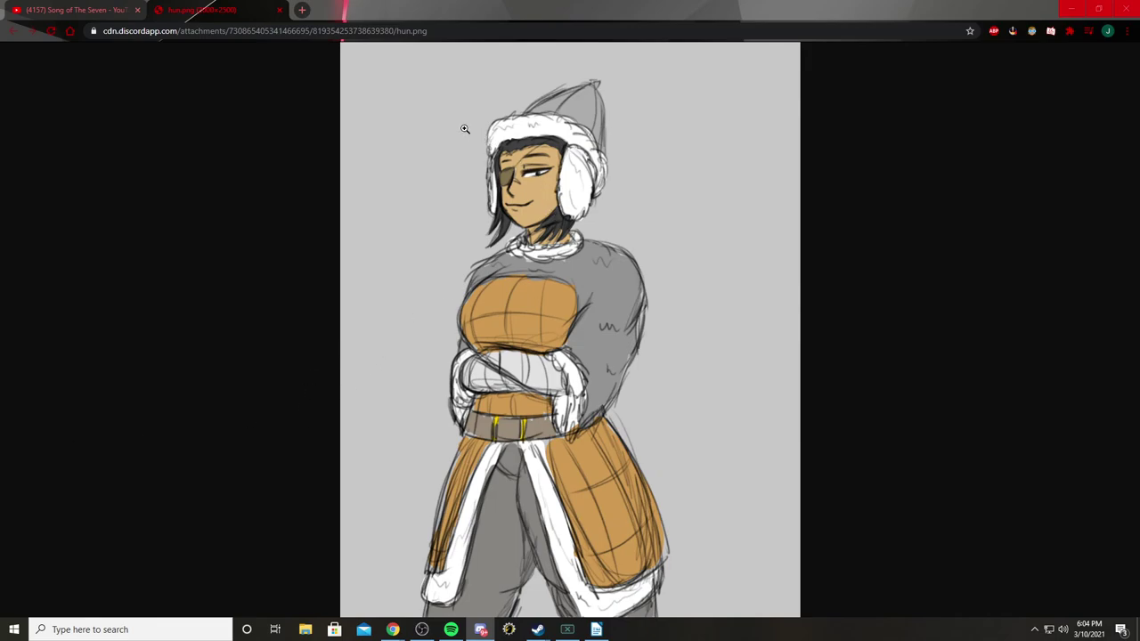
left_click(279, 10)
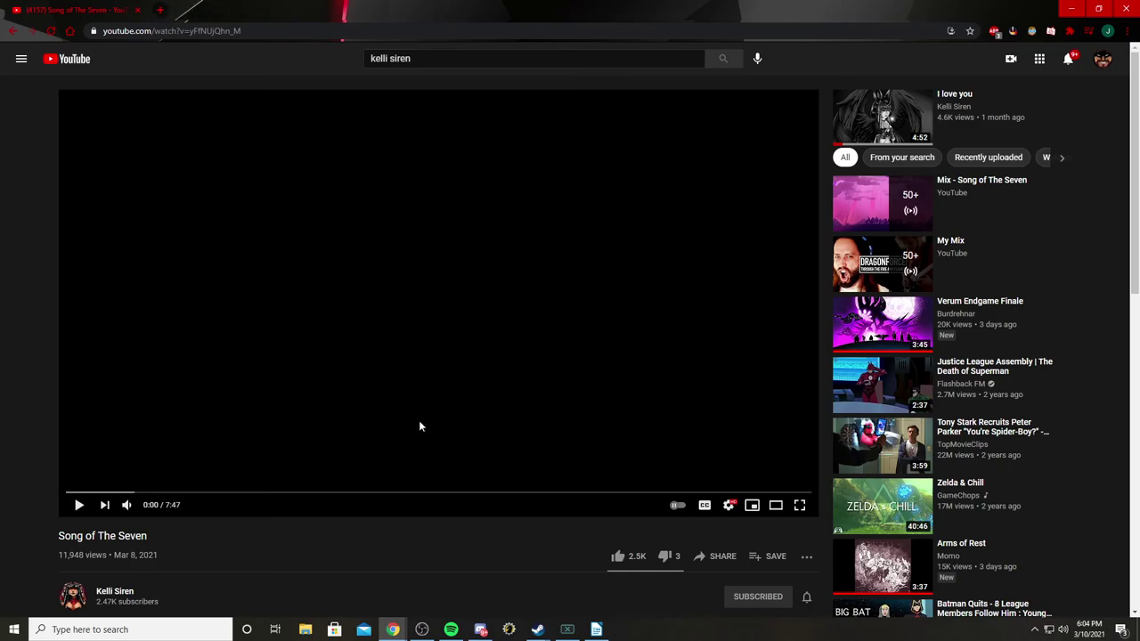
left_click(799, 505)
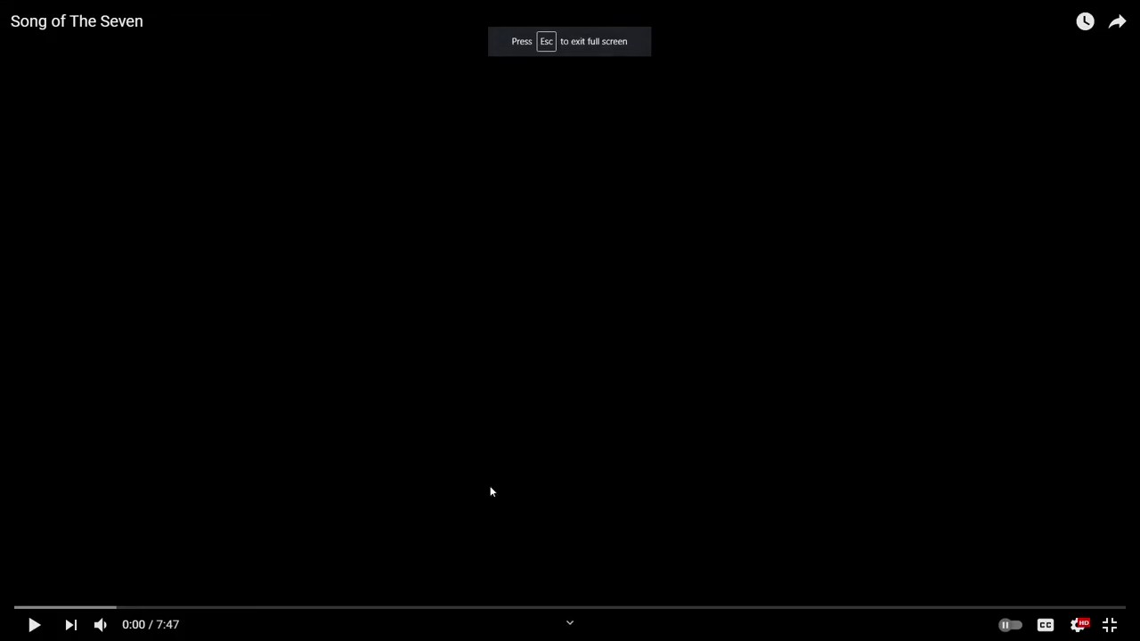
left_click(33, 626)
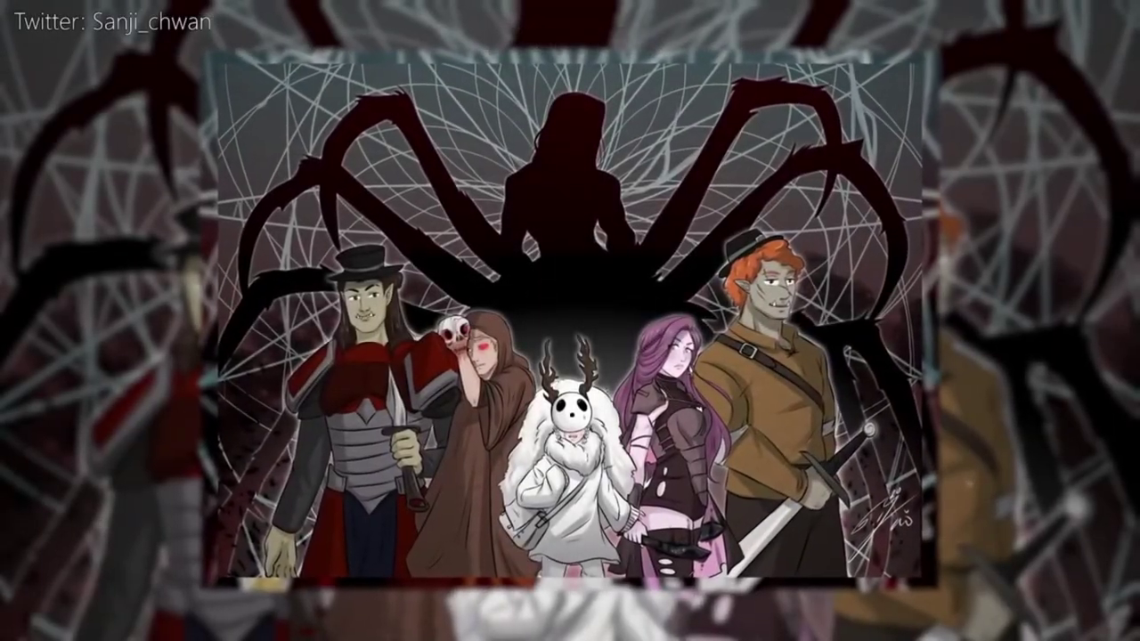